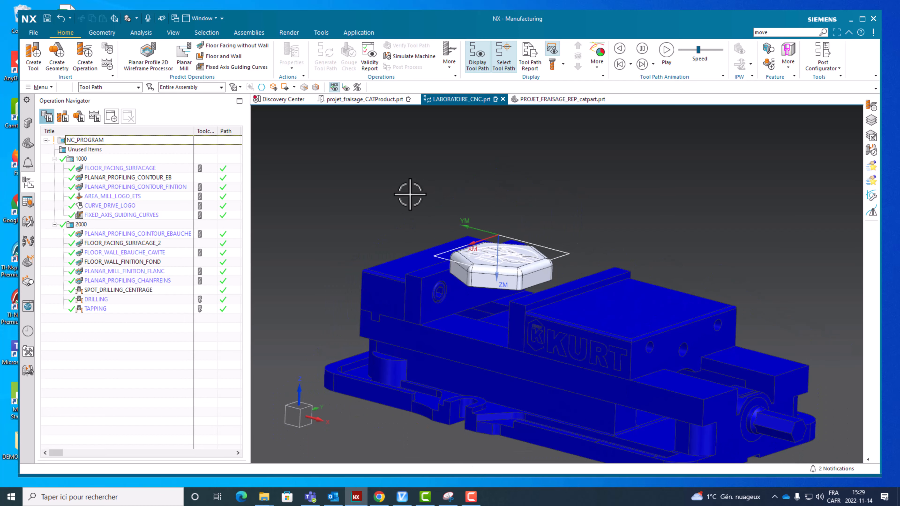
# - Switch to the part PROJET_FRAISAGE_REP_catpart.prt and inspect the hexagonal body with its logo and boundary curves
pyautogui.click(553, 101)
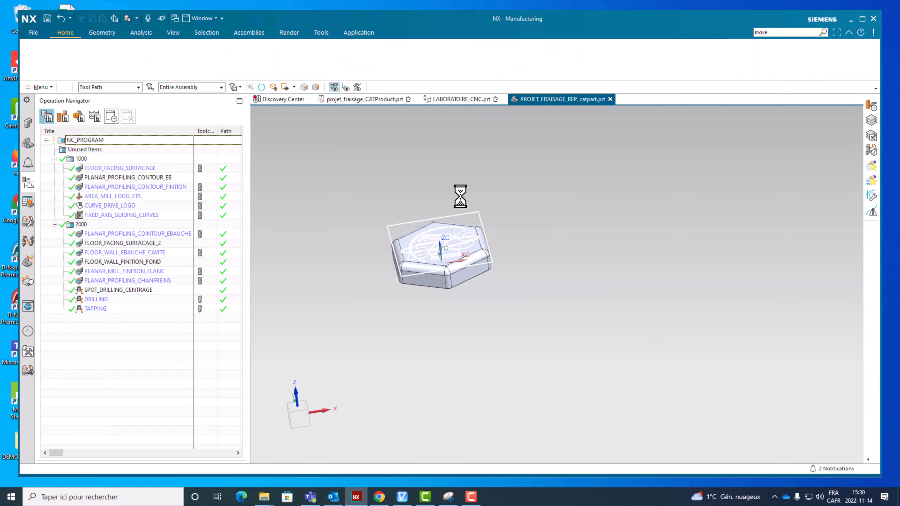
pyautogui.moveTo(452, 242); pyautogui.dragTo(437, 271, button='middle')
pyautogui.scroll(3, 463, 217)
pyautogui.scroll(-3, 458, 221)
pyautogui.scroll(3, 455, 227)
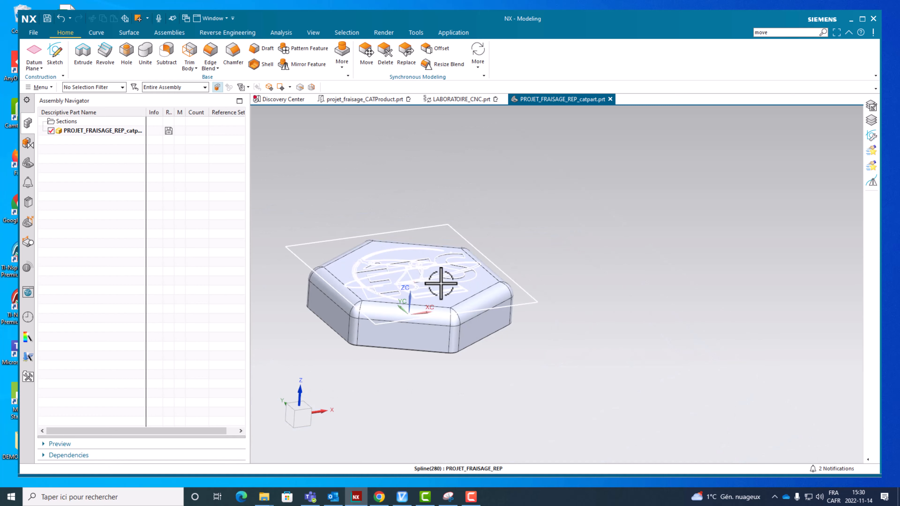
pyautogui.moveTo(531, 241); pyautogui.dragTo(527, 236, button='middle')
pyautogui.scroll(-2, 527, 236)
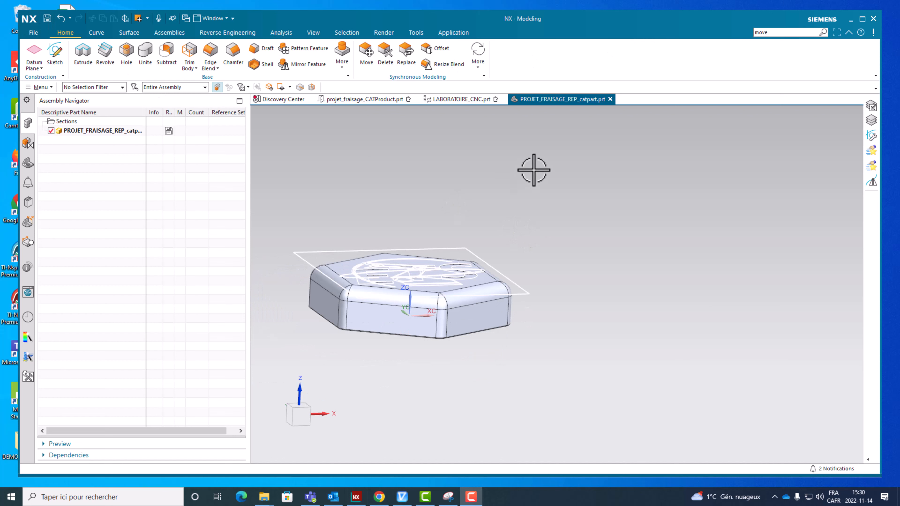
pyautogui.click(314, 31)
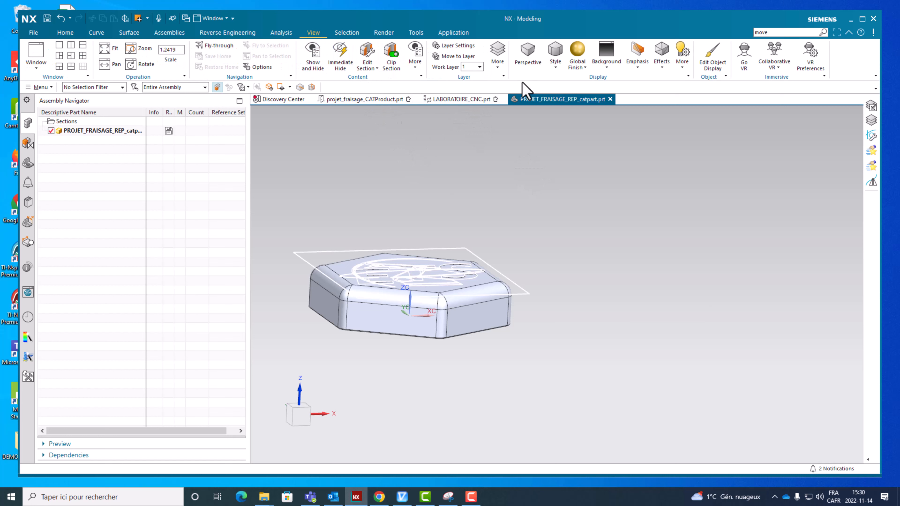
pyautogui.moveTo(464, 189); pyautogui.dragTo(458, 199, button='middle')
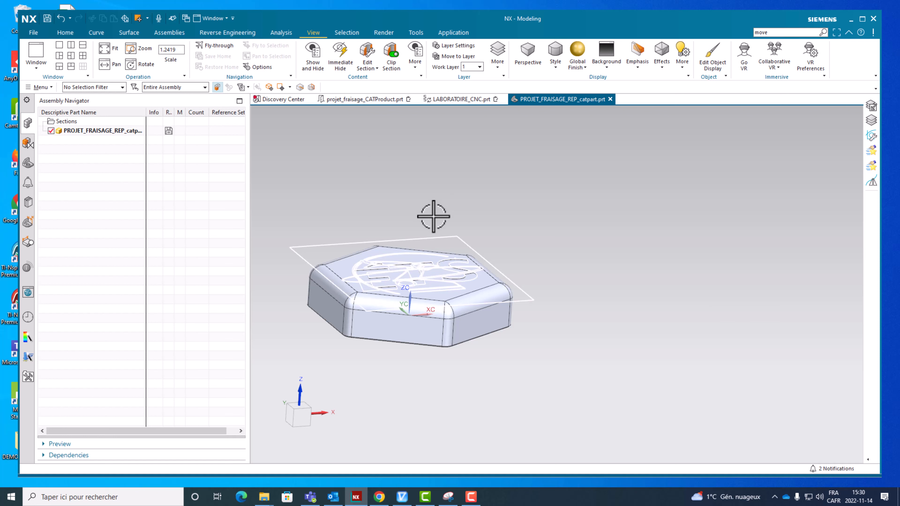
pyautogui.scroll(-2, 433, 217)
pyautogui.moveTo(434, 211); pyautogui.dragTo(434, 210, button='middle')
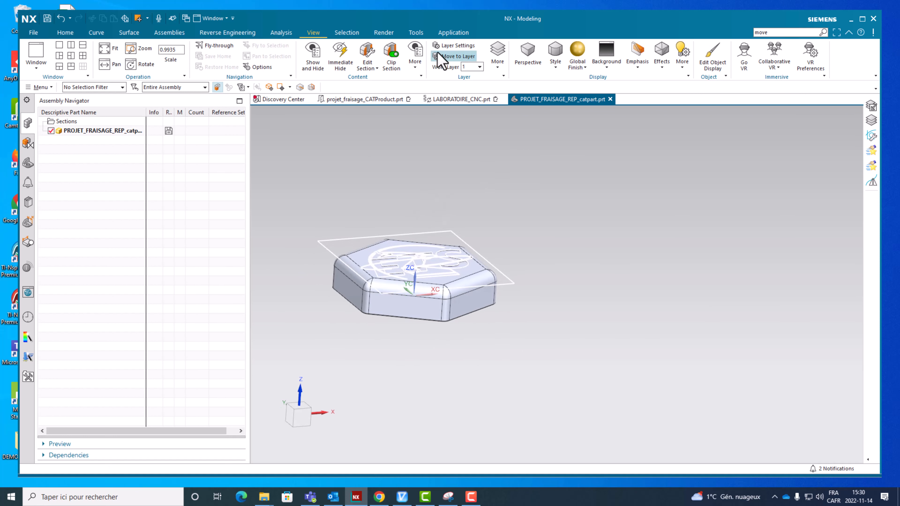
pyautogui.moveTo(470, 150)
pyautogui.mouseDown(button='middle')
pyautogui.moveTo(454, 146)
pyautogui.moveTo(460, 154)
pyautogui.mouseUp(button='middle')
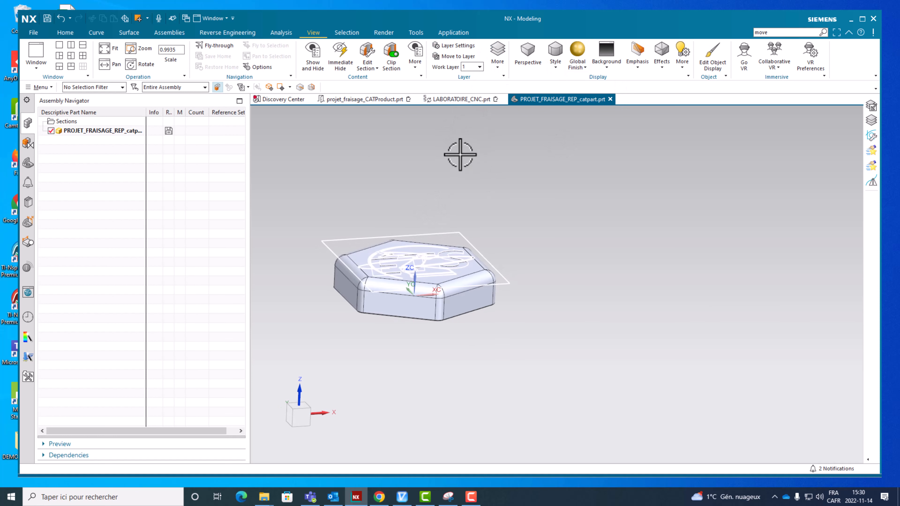
# - Make layer 20 the work layer in the part's layer settings
pyautogui.click(457, 46)
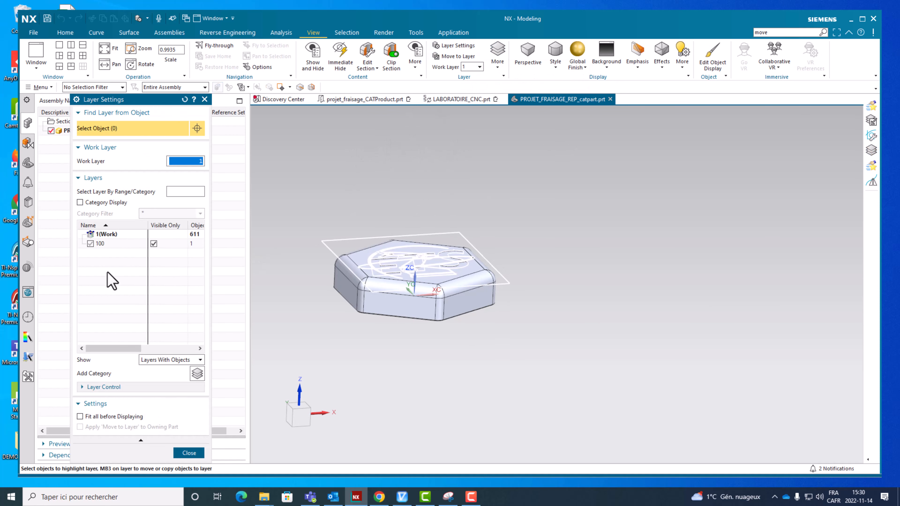
pyautogui.click(104, 257)
pyautogui.click(103, 245)
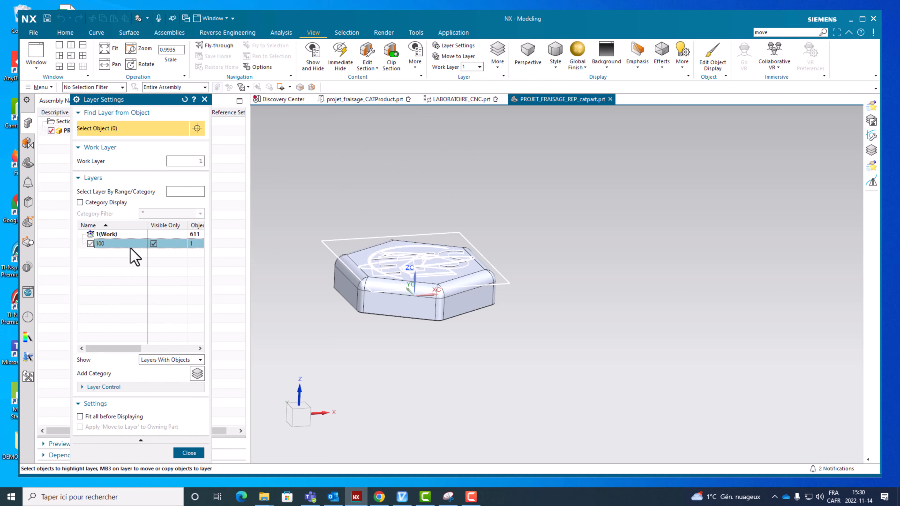
pyautogui.click(115, 256)
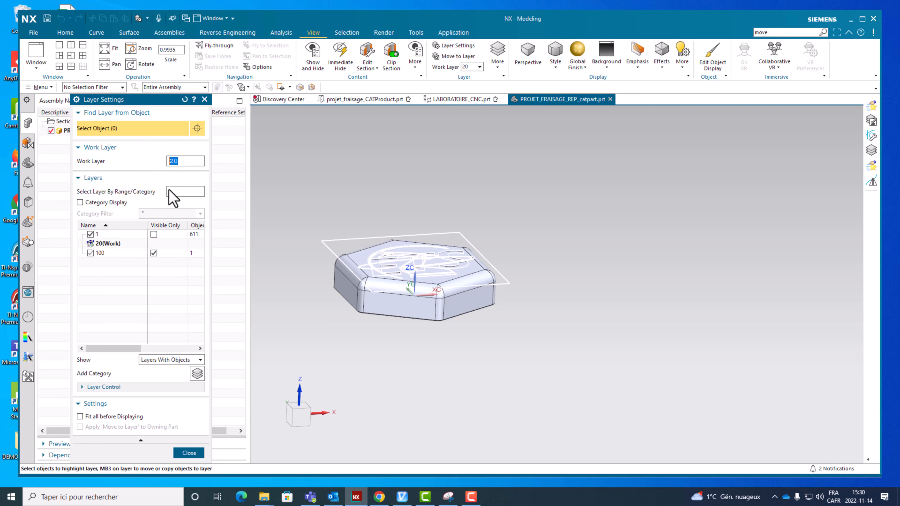
pyautogui.moveTo(139, 100); pyautogui.dragTo(129, 88)
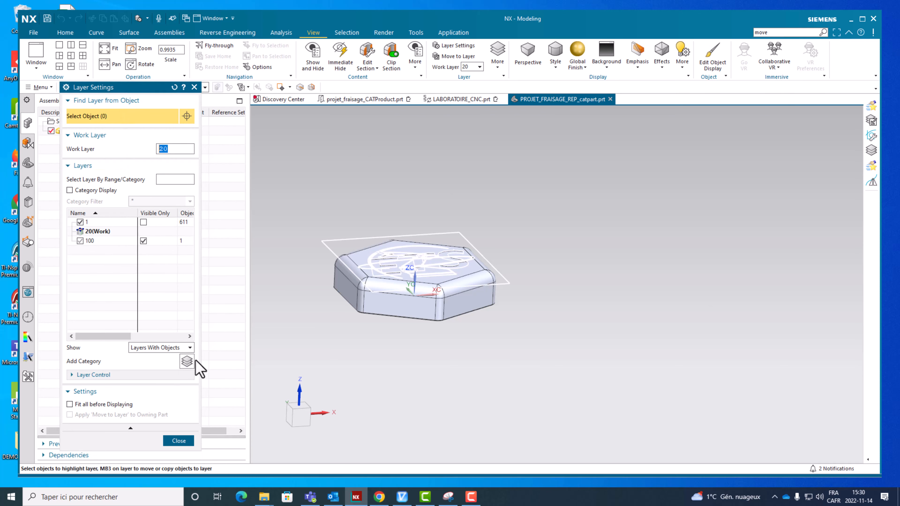
pyautogui.click(106, 375)
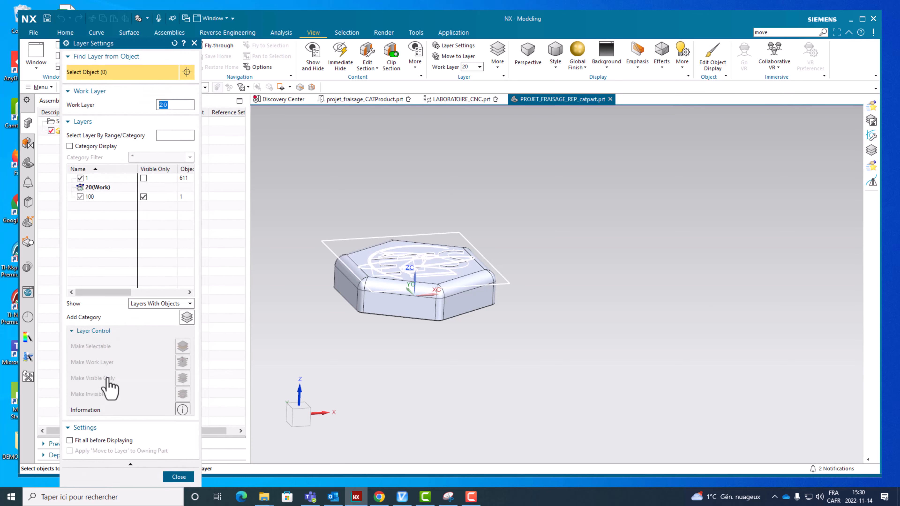
pyautogui.rightClick(102, 188)
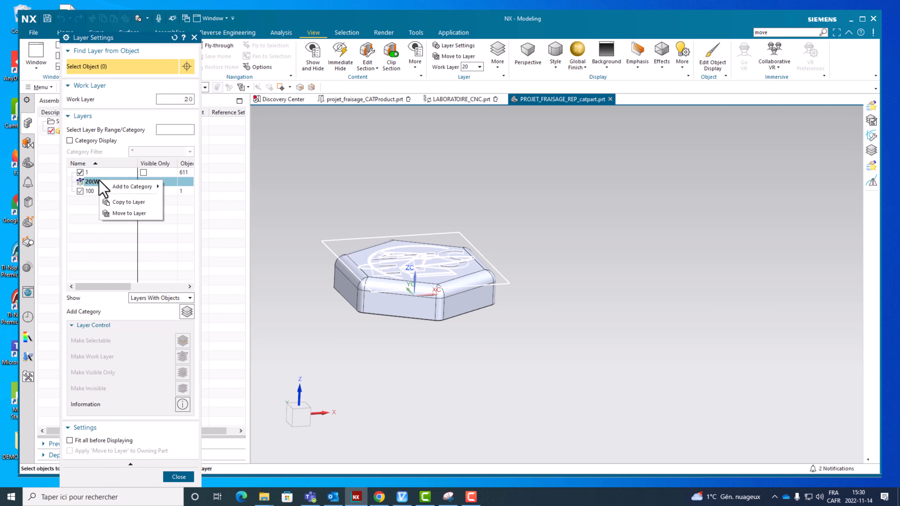
pyautogui.click(86, 229)
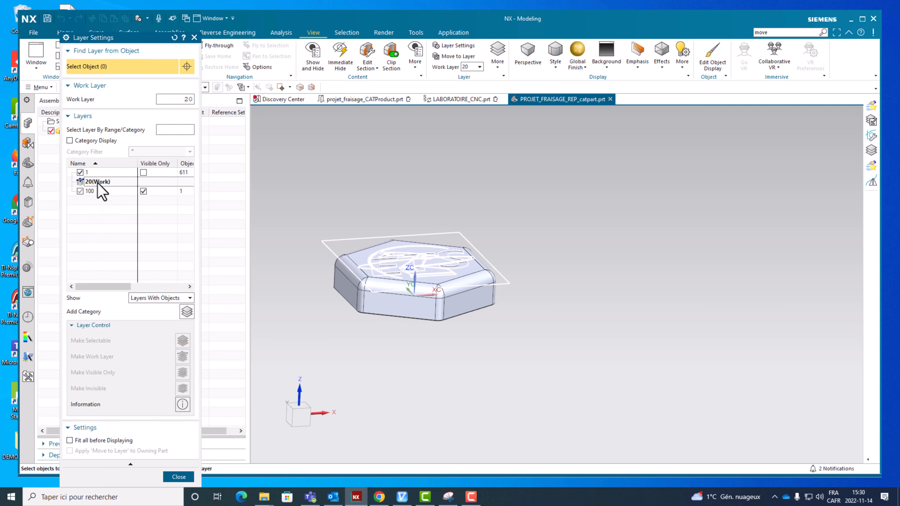
pyautogui.click(178, 477)
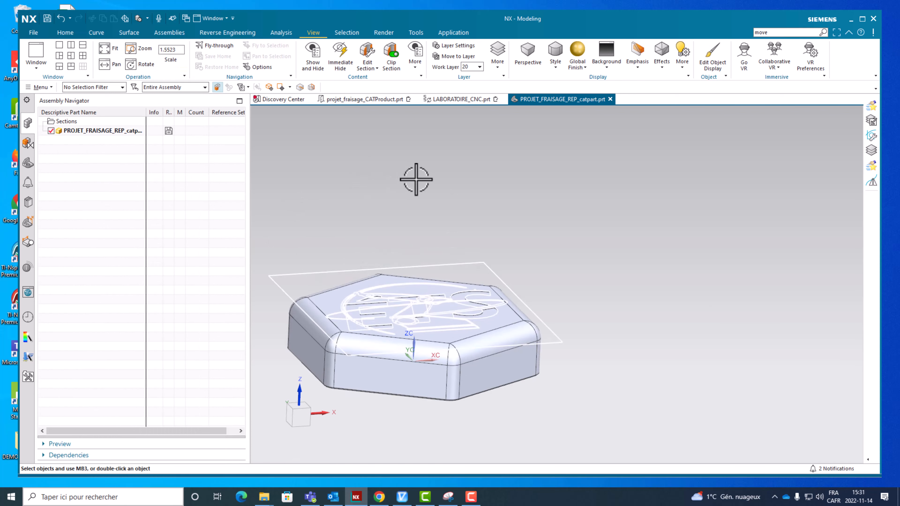
# - Move the four lines of the rectangle surrounding the hexagonal part to layer 20
pyautogui.click(453, 57)
pyautogui.click(331, 243)
pyautogui.click(335, 239)
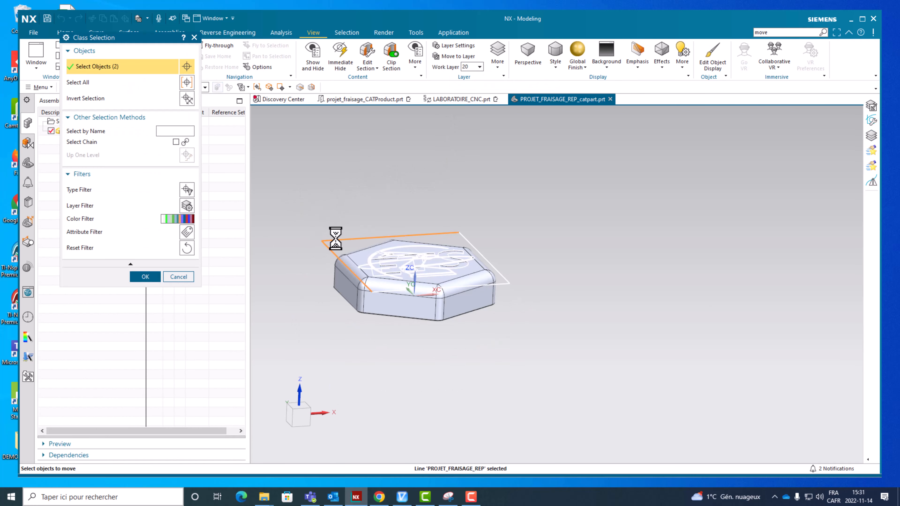
pyautogui.click(496, 270)
pyautogui.click(510, 283)
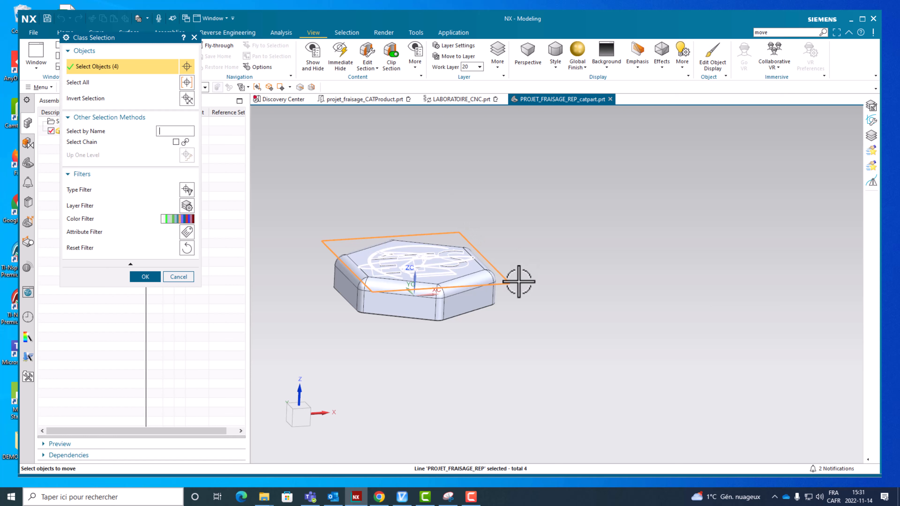
pyautogui.click(145, 276)
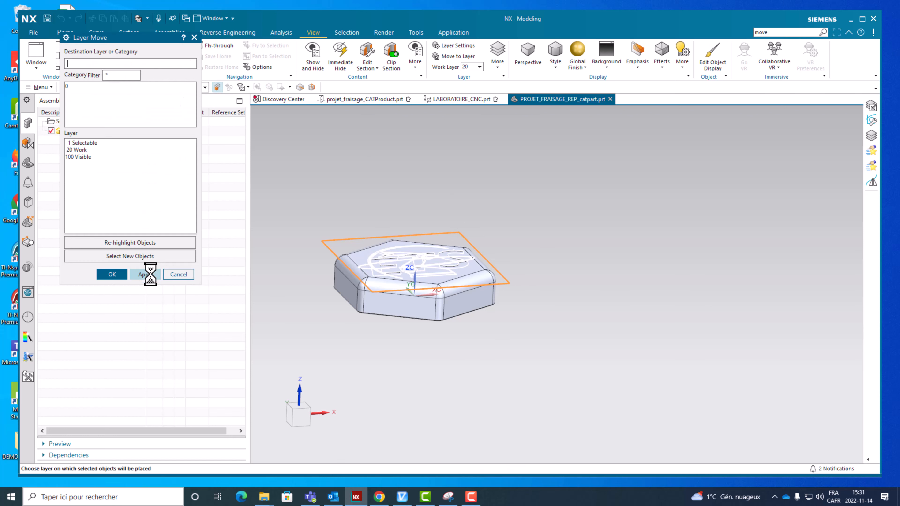
pyautogui.click(114, 276)
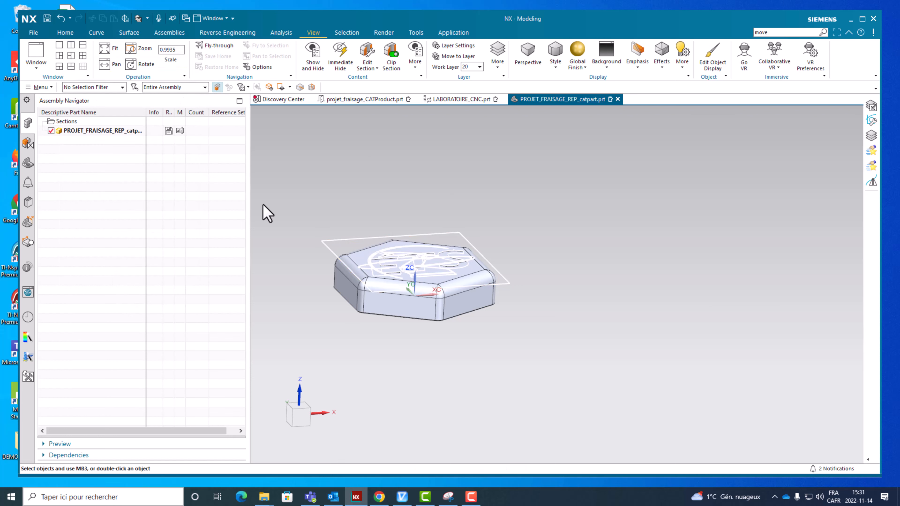
# - Make layer 30 the work layer and hide layer 20 in the layer settings
pyautogui.click(452, 47)
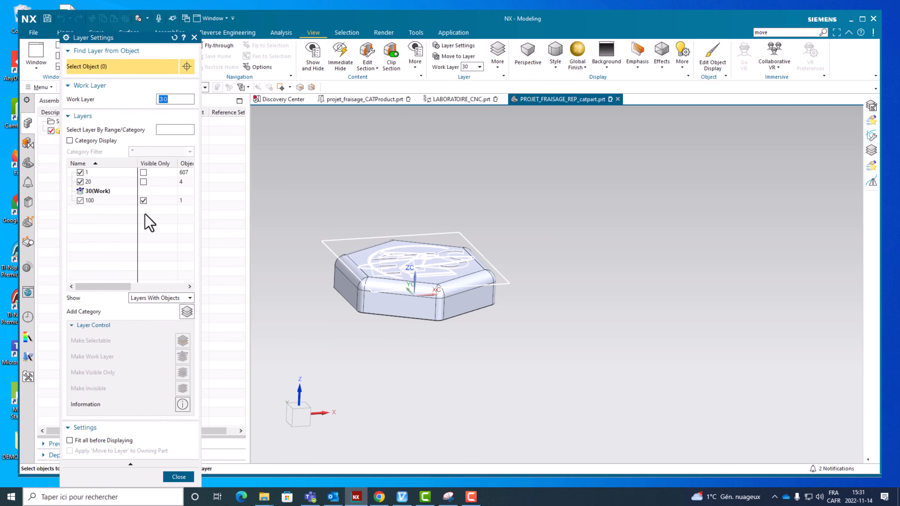
pyautogui.click(80, 181)
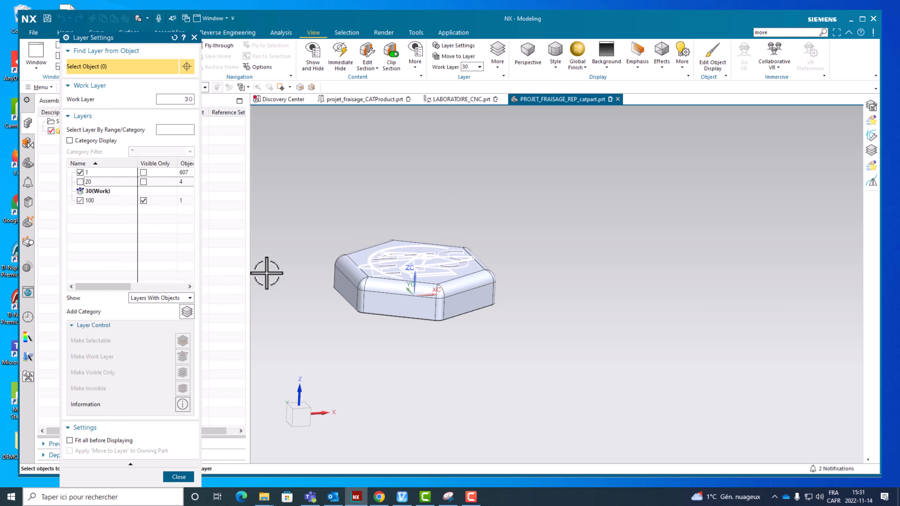
pyautogui.moveTo(266, 273)
pyautogui.mouseDown(button='middle')
pyautogui.moveTo(275, 301)
pyautogui.moveTo(311, 284)
pyautogui.moveTo(300, 263)
pyautogui.moveTo(318, 303)
pyautogui.moveTo(321, 287)
pyautogui.mouseUp(button='middle')
pyautogui.scroll(6, 441, 247)
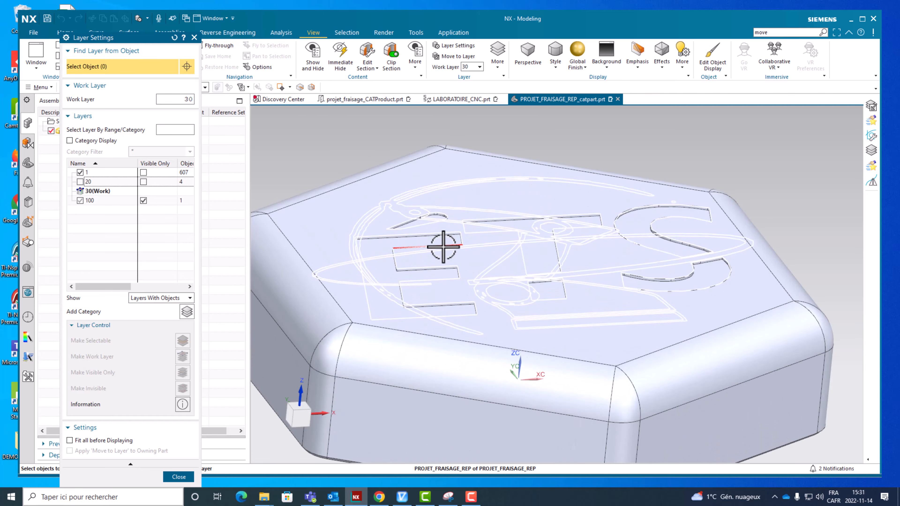
pyautogui.scroll(-6, 441, 247)
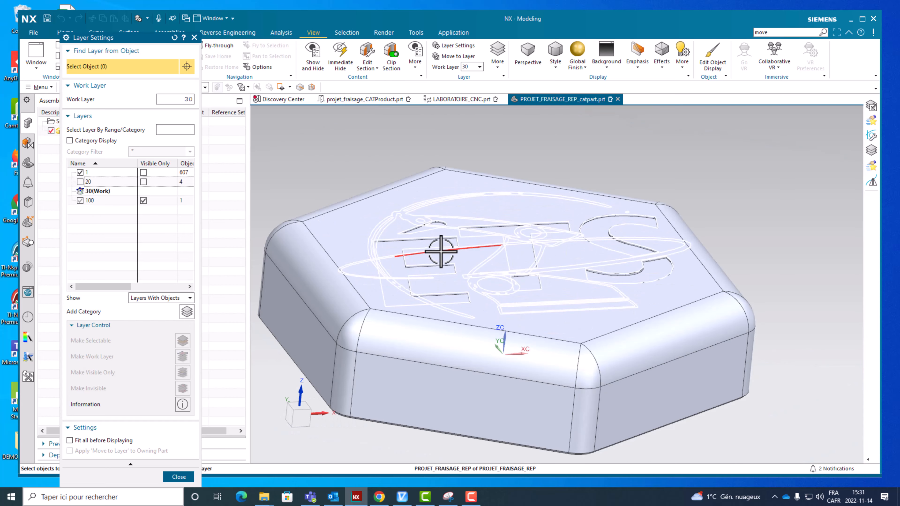
pyautogui.moveTo(284, 405); pyautogui.dragTo(278, 391, button='middle')
pyautogui.scroll(-3, 277, 392)
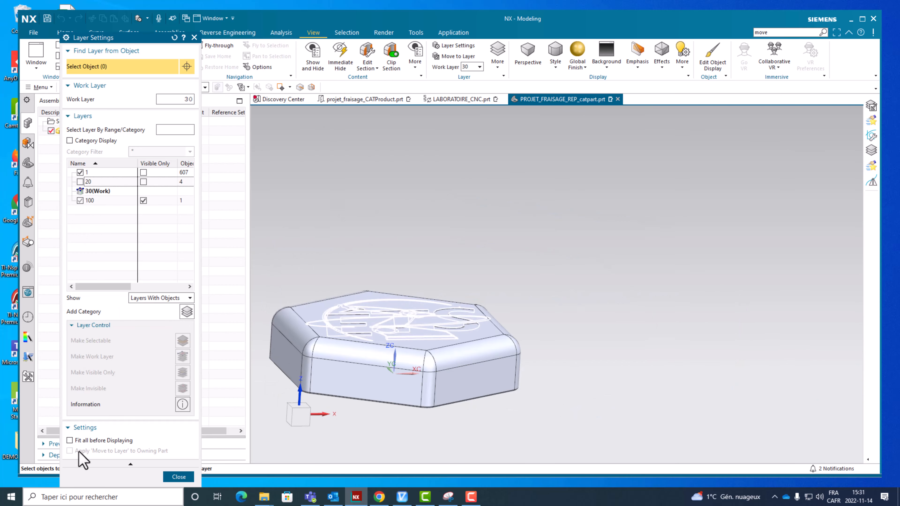
pyautogui.click(178, 477)
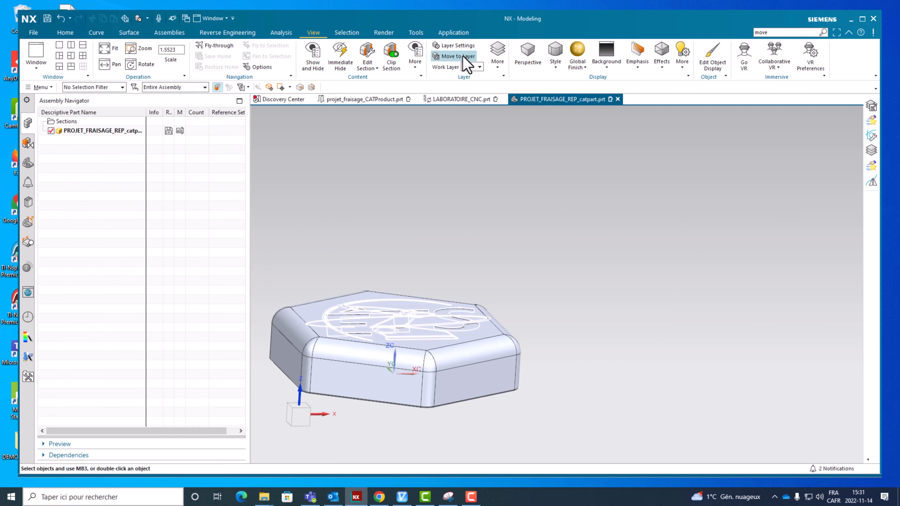
# - Hide layer 100 containing the solid body so only the logo curves are displayed
pyautogui.click(457, 45)
pyautogui.click(80, 200)
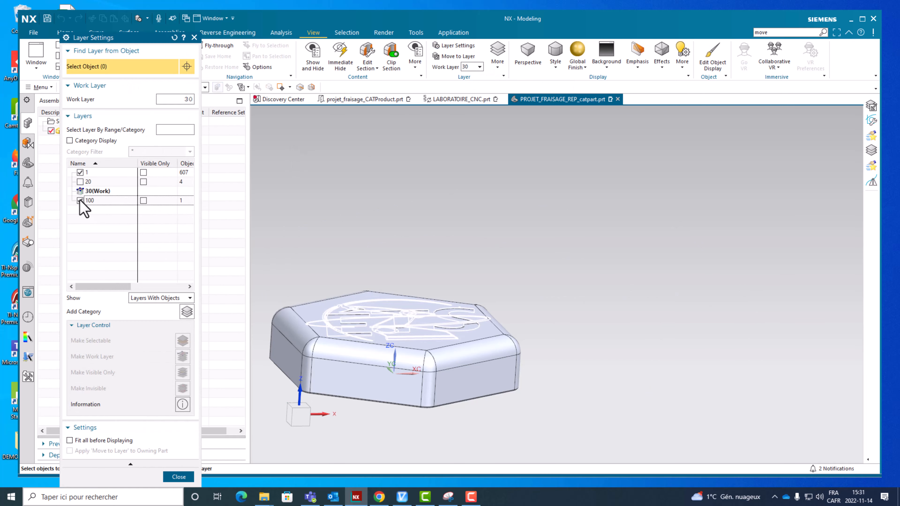
pyautogui.click(79, 201)
pyautogui.moveTo(304, 242)
pyautogui.mouseDown(button='middle')
pyautogui.moveTo(315, 246)
pyautogui.moveTo(314, 255)
pyautogui.mouseUp(button='middle')
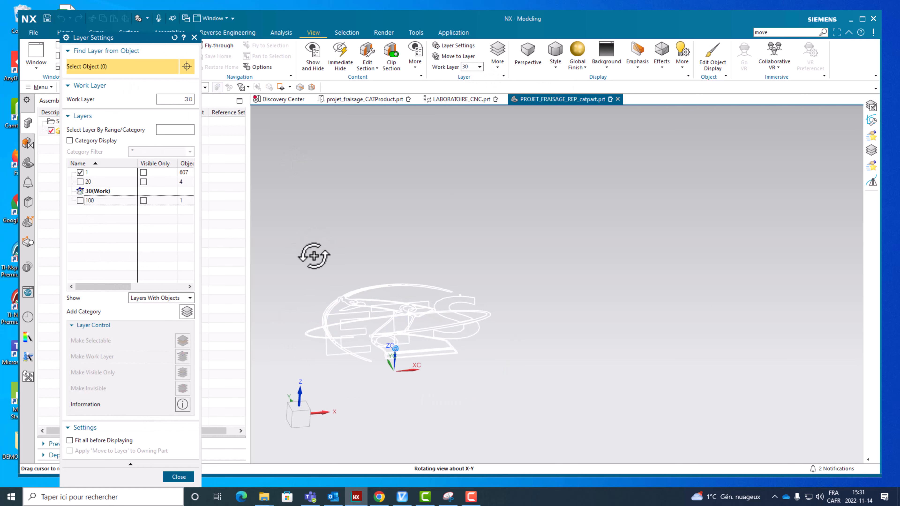
pyautogui.click(174, 478)
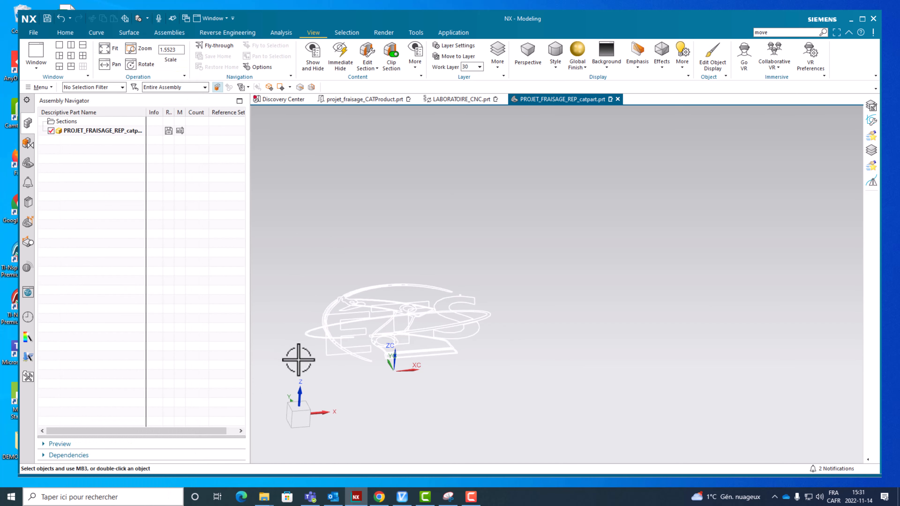
# - Start the Move to Layer operation and select all of the logo curves as the objects to move
pyautogui.click(457, 56)
pyautogui.moveTo(273, 245); pyautogui.dragTo(534, 388)
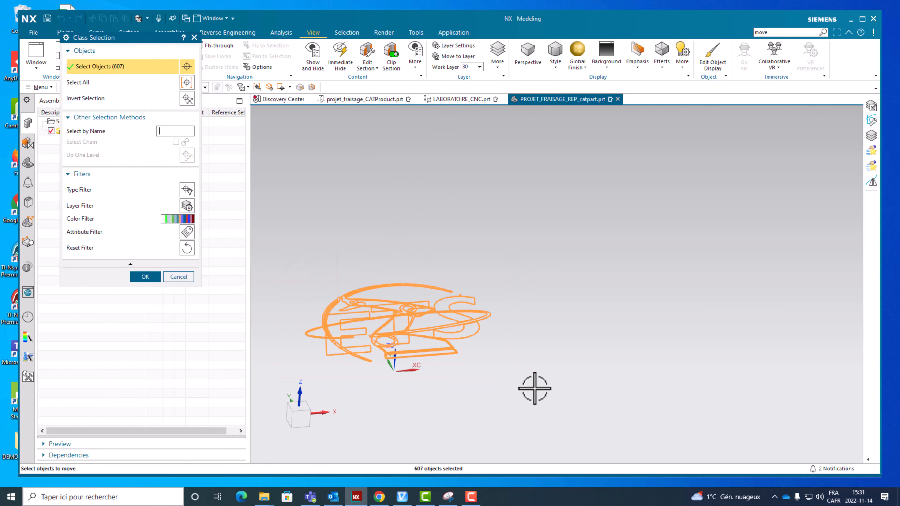
pyautogui.scroll(2, 368, 369)
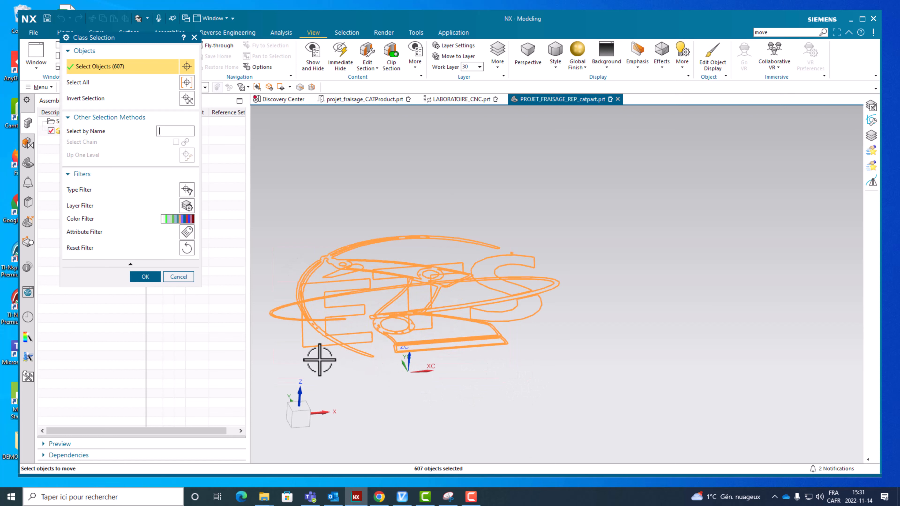
# - Deselect the bottom edge and the outer vertical edge of the letter E from the objects to move
pyautogui.keyDown('shift'); pyautogui.click(311, 348); pyautogui.keyUp('shift')
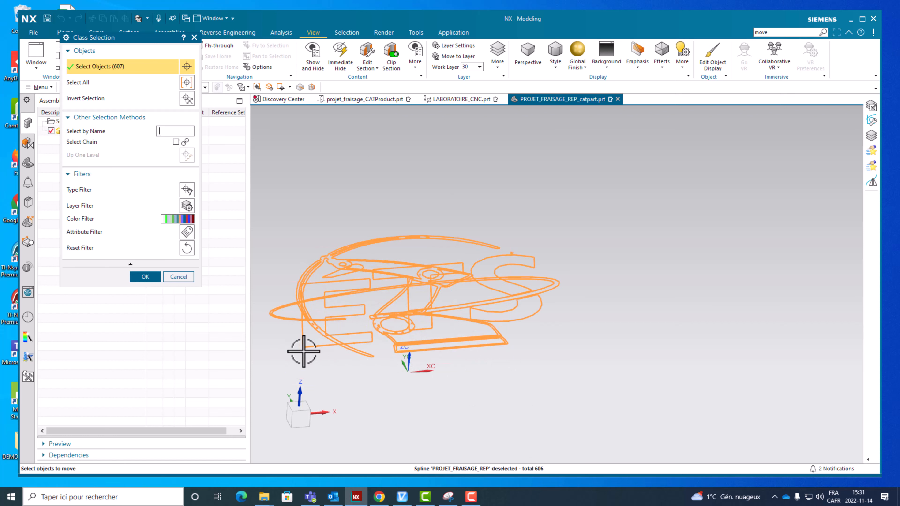
pyautogui.keyDown('shift'); pyautogui.click(311, 348); pyautogui.keyUp('shift')
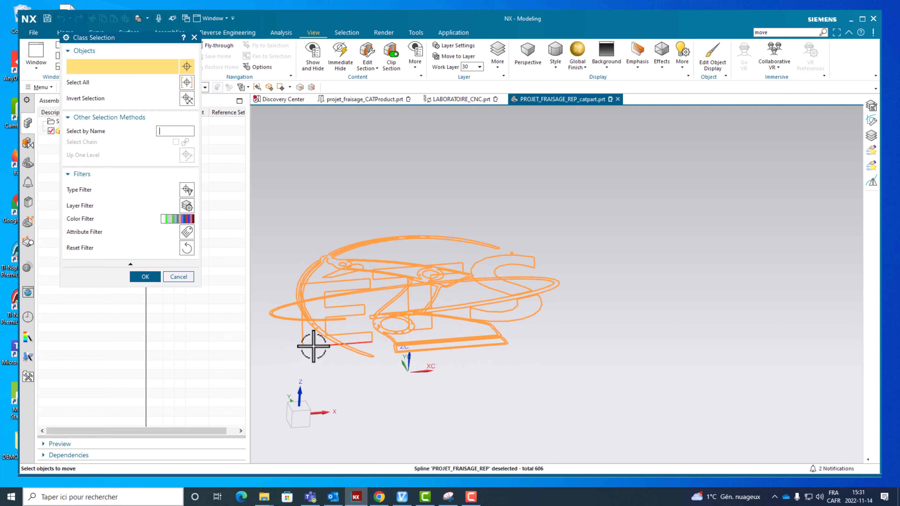
pyautogui.keyDown('shift'); pyautogui.click(302, 339); pyautogui.keyUp('shift')
# - Deselect the curves of the letter E's bottom arm, its lower notch and the underside of its middle arm
pyautogui.scroll(3, 318, 348)
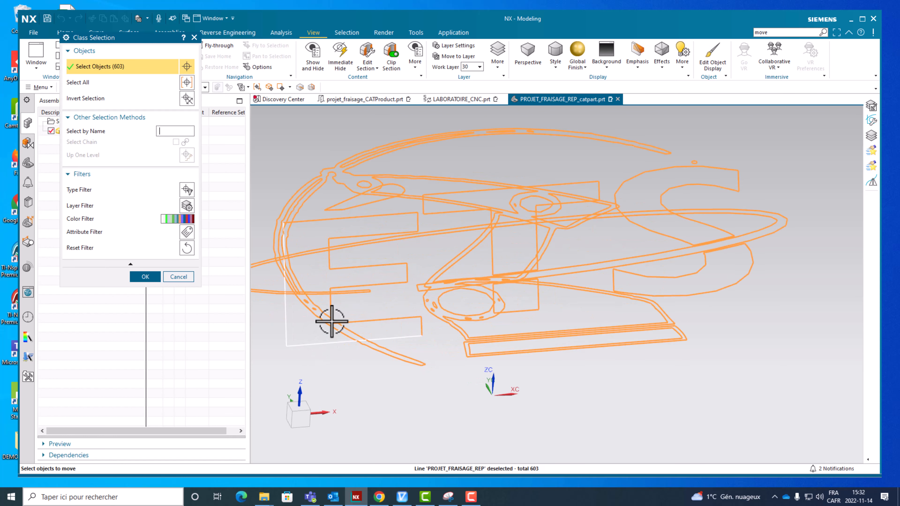
pyautogui.keyDown('shift'); pyautogui.click(332, 314); pyautogui.keyUp('shift')
pyautogui.keyDown('shift'); pyautogui.click(377, 293); pyautogui.keyUp('shift')
pyautogui.keyDown('shift'); pyautogui.click(375, 280); pyautogui.keyUp('shift')
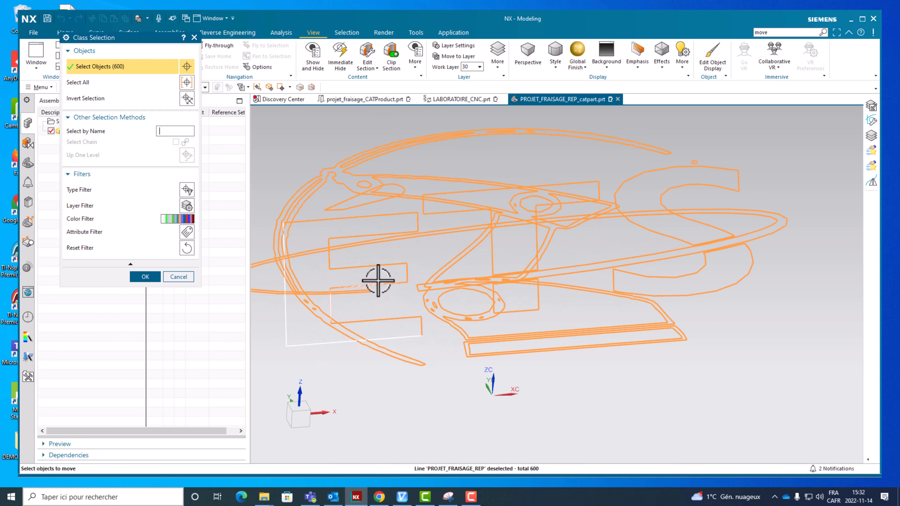
pyautogui.keyDown('shift'); pyautogui.click(394, 282); pyautogui.keyUp('shift')
pyautogui.keyDown('shift'); pyautogui.click(394, 284); pyautogui.keyUp('shift')
pyautogui.keyDown('shift'); pyautogui.click(353, 316); pyautogui.keyUp('shift')
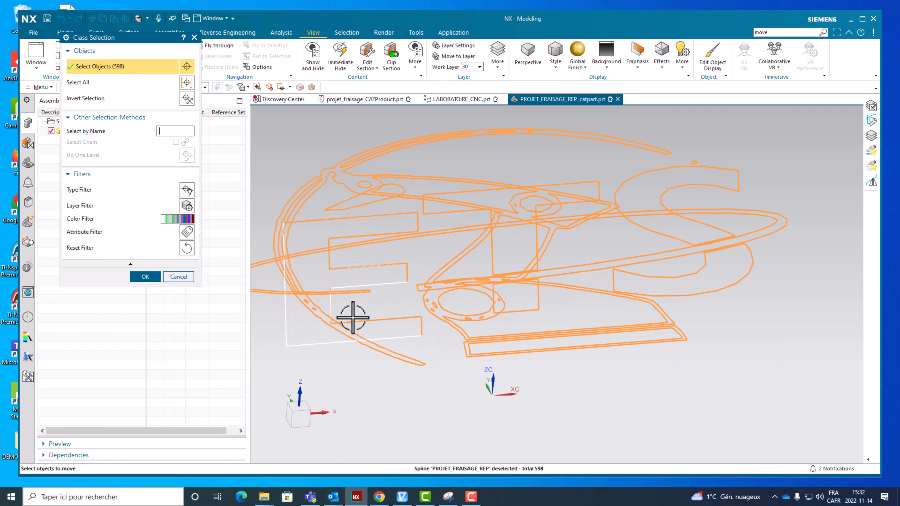
pyautogui.keyDown('shift'); pyautogui.click(391, 317); pyautogui.keyUp('shift')
pyautogui.keyDown('shift'); pyautogui.click(425, 331); pyautogui.keyUp('shift')
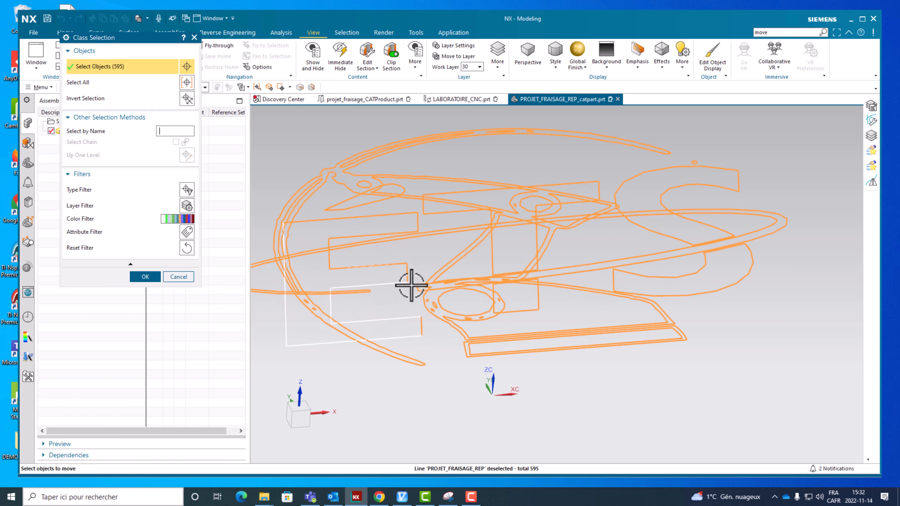
# - Deselect the rest of the letter E's outline: the middle arm's end and upper edge, the upper notch and the top arm
pyautogui.keyDown('shift'); pyautogui.click(407, 272); pyautogui.keyUp('shift')
pyautogui.keyDown('shift'); pyautogui.click(407, 273); pyautogui.keyUp('shift')
pyautogui.keyDown('shift'); pyautogui.click(407, 273); pyautogui.keyUp('shift')
pyautogui.keyDown('shift'); pyautogui.click(368, 266); pyautogui.keyUp('shift')
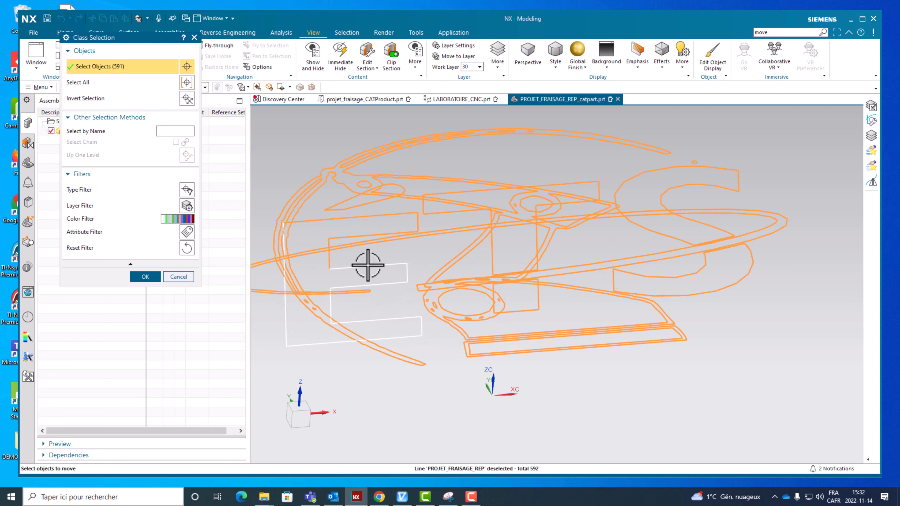
pyautogui.keyDown('shift'); pyautogui.click(328, 261); pyautogui.keyUp('shift')
pyautogui.keyDown('shift'); pyautogui.click(326, 242); pyautogui.keyUp('shift')
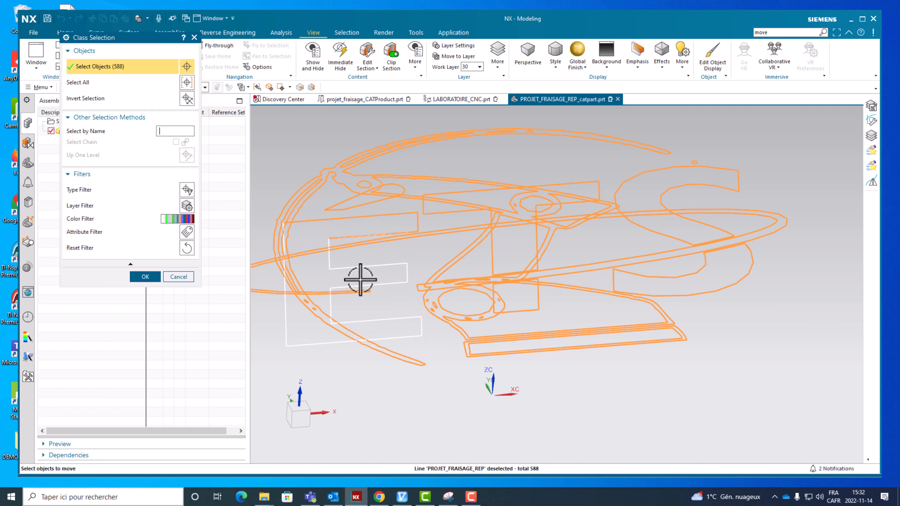
pyautogui.keyDown('shift'); pyautogui.click(364, 234); pyautogui.keyUp('shift')
pyautogui.keyDown('shift'); pyautogui.click(364, 234); pyautogui.keyUp('shift')
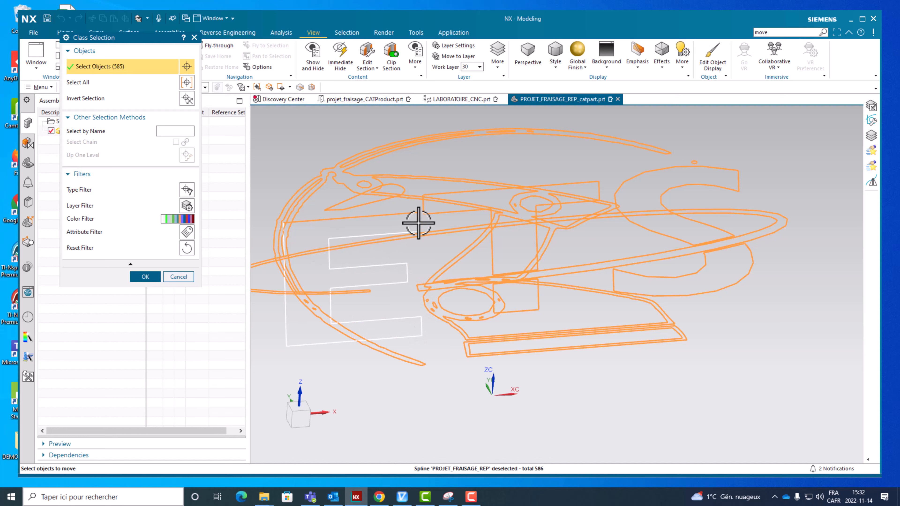
pyautogui.keyDown('shift'); pyautogui.click(418, 223); pyautogui.keyUp('shift')
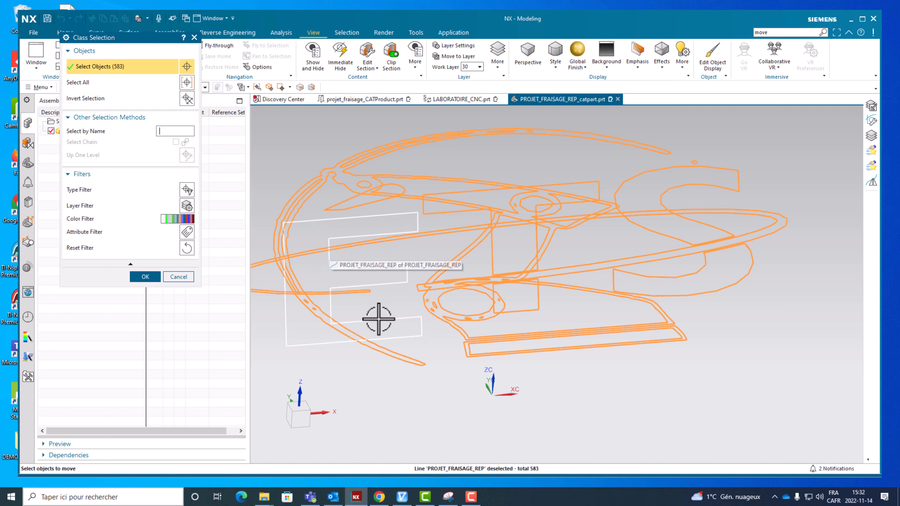
# - Deselect both side edges and the bottom edge of the separate lower stem section of the letter T
pyautogui.scroll(2, 538, 300)
pyautogui.scroll(1, 538, 301)
pyautogui.keyDown('shift'); pyautogui.click(539, 298); pyautogui.keyUp('shift')
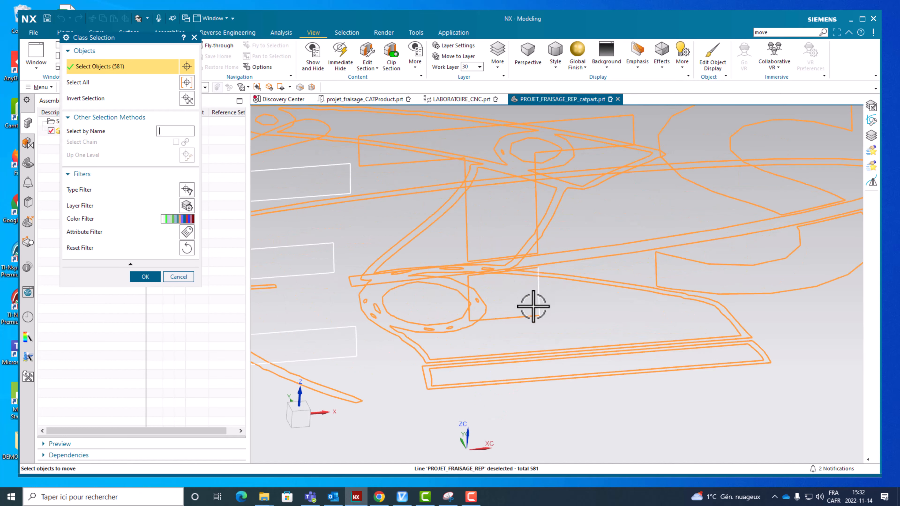
pyautogui.keyDown('shift'); pyautogui.click(527, 316); pyautogui.keyUp('shift')
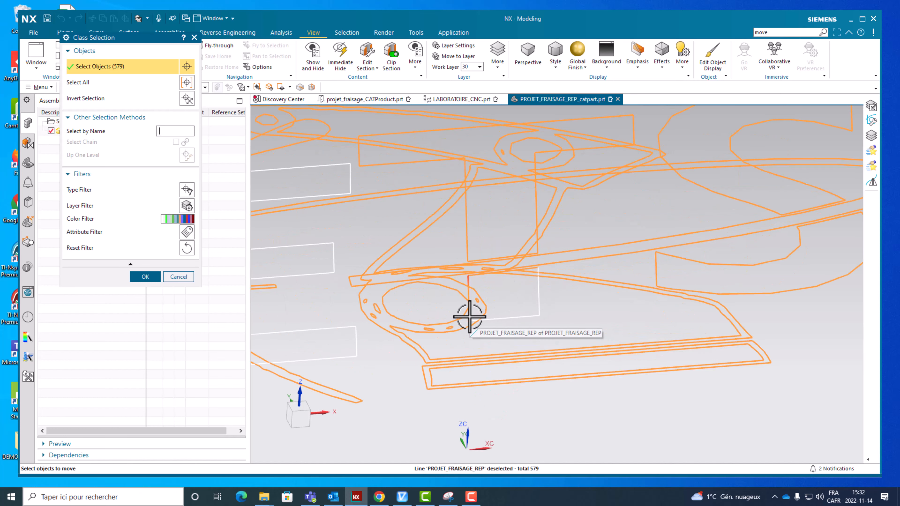
pyautogui.keyDown('shift'); pyautogui.click(469, 315); pyautogui.keyUp('shift')
pyautogui.keyDown('shift'); pyautogui.click(469, 316); pyautogui.keyUp('shift')
# - Deselect the top edge segments of the T's lower stem section, keeping the logo line that crosses there selected
pyautogui.scroll(2, 472, 302)
pyautogui.keyDown('shift'); pyautogui.click(461, 242); pyautogui.keyUp('shift')
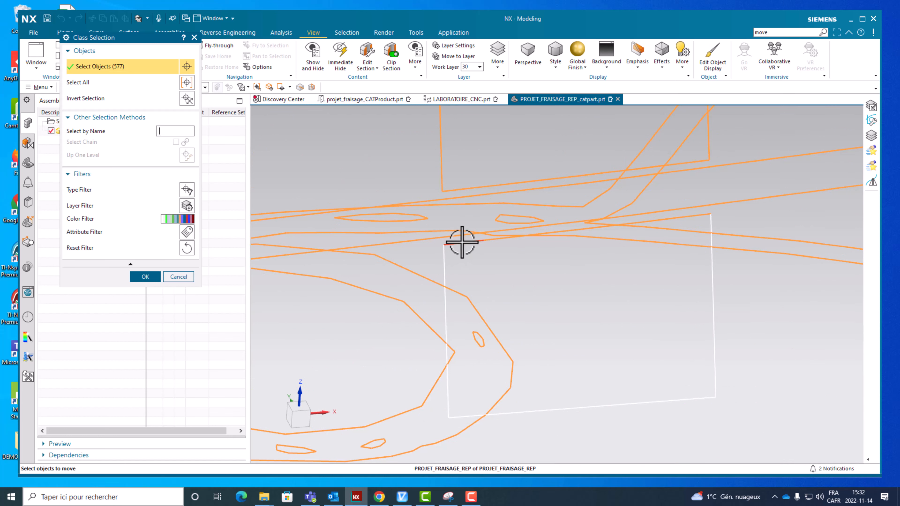
pyautogui.keyDown('shift'); pyautogui.click(461, 243); pyautogui.keyUp('shift')
pyautogui.keyDown('shift'); pyautogui.click(491, 238); pyautogui.keyUp('shift')
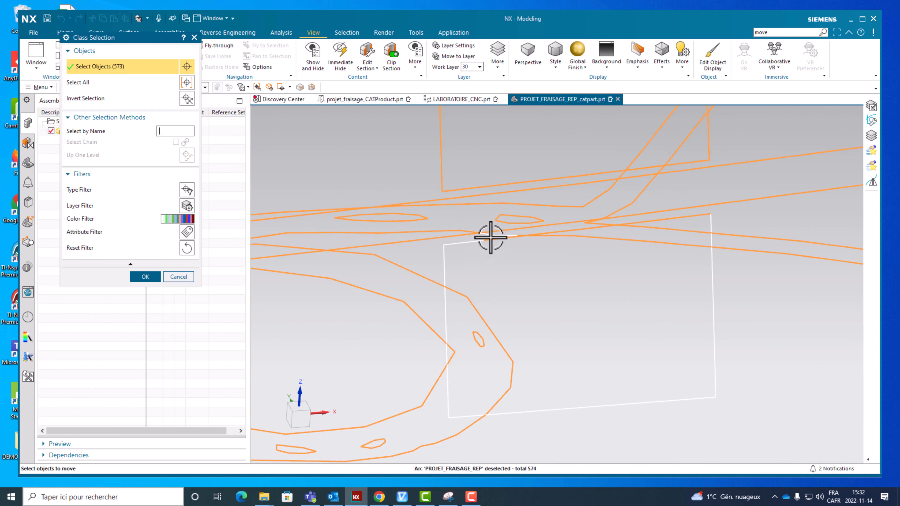
pyautogui.keyDown('shift'); pyautogui.click(489, 237); pyautogui.keyUp('shift')
pyautogui.keyDown('shift'); pyautogui.click(493, 236); pyautogui.keyUp('shift')
pyautogui.keyDown('shift'); pyautogui.click(496, 236); pyautogui.keyUp('shift')
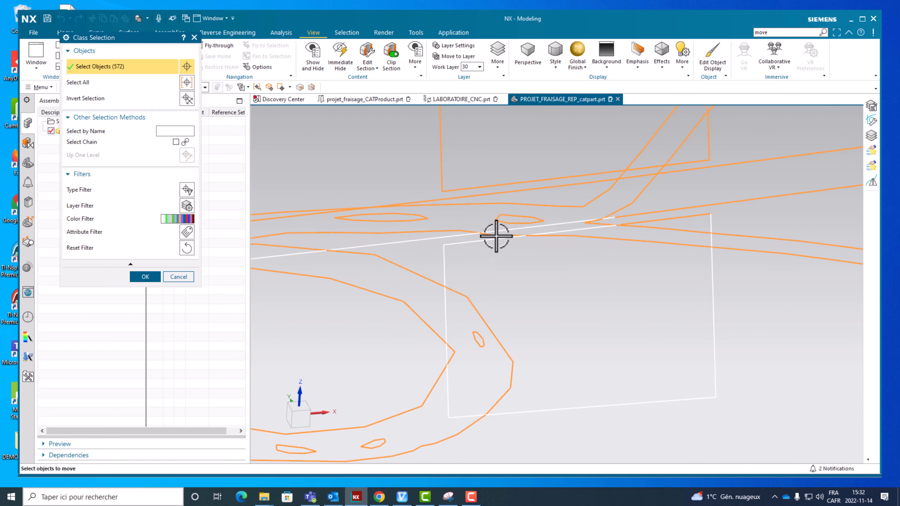
pyautogui.click(496, 236)
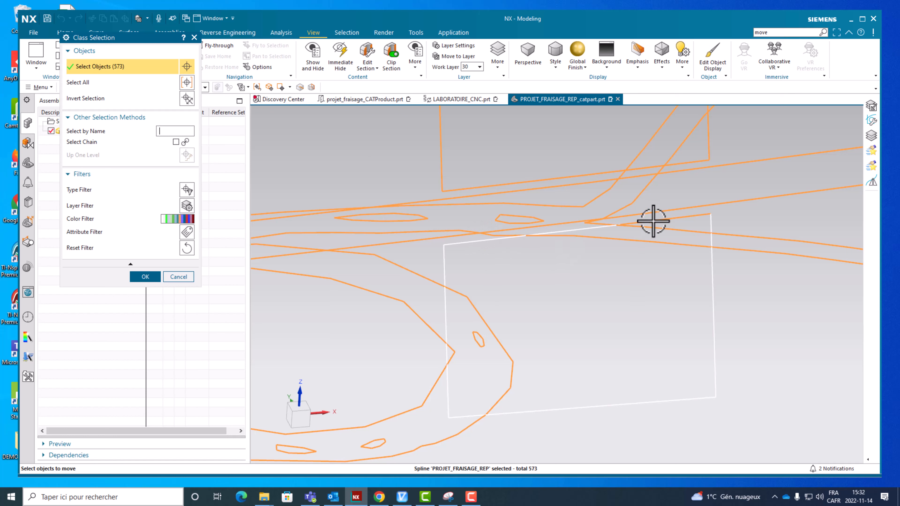
pyautogui.keyDown('shift'); pyautogui.click(653, 221); pyautogui.keyUp('shift')
pyautogui.scroll(4, 604, 329)
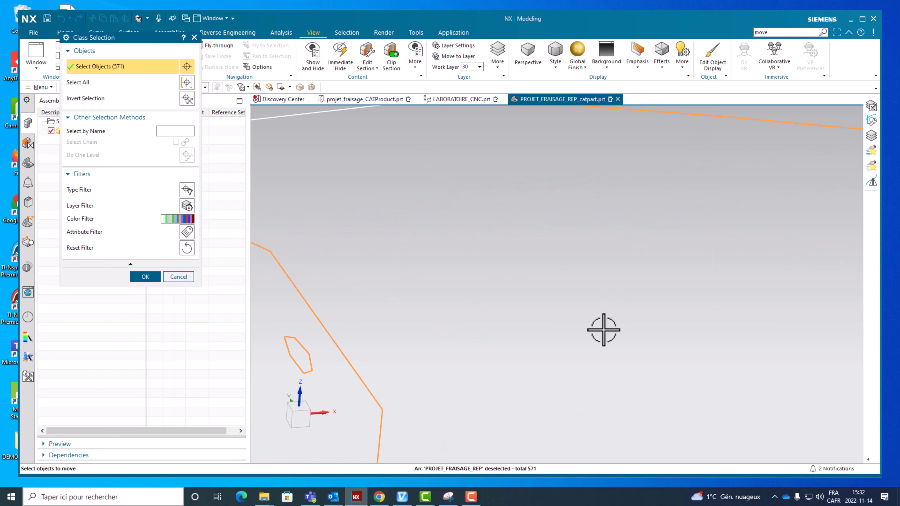
pyautogui.scroll(-8, 601, 332)
# - Deselect the bottom edge segments of the T's upper stem section and the adjoining lower part of its left side
pyautogui.keyDown('shift'); pyautogui.click(551, 273); pyautogui.keyUp('shift')
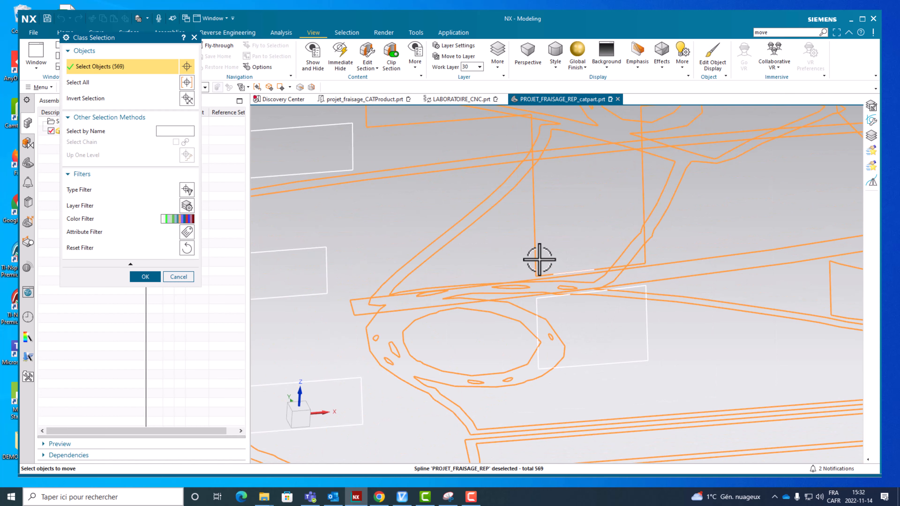
pyautogui.scroll(-3, 539, 259)
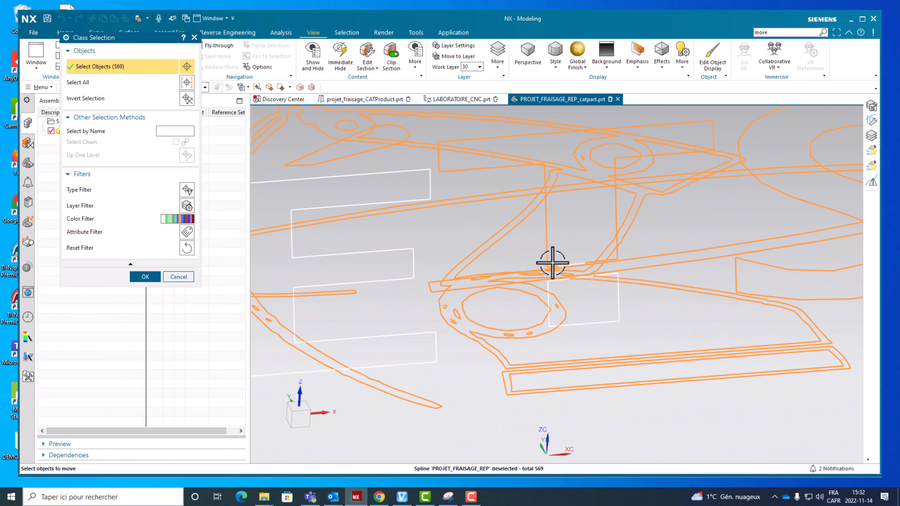
pyautogui.scroll(3, 552, 263)
pyautogui.keyDown('shift'); pyautogui.click(560, 275); pyautogui.keyUp('shift')
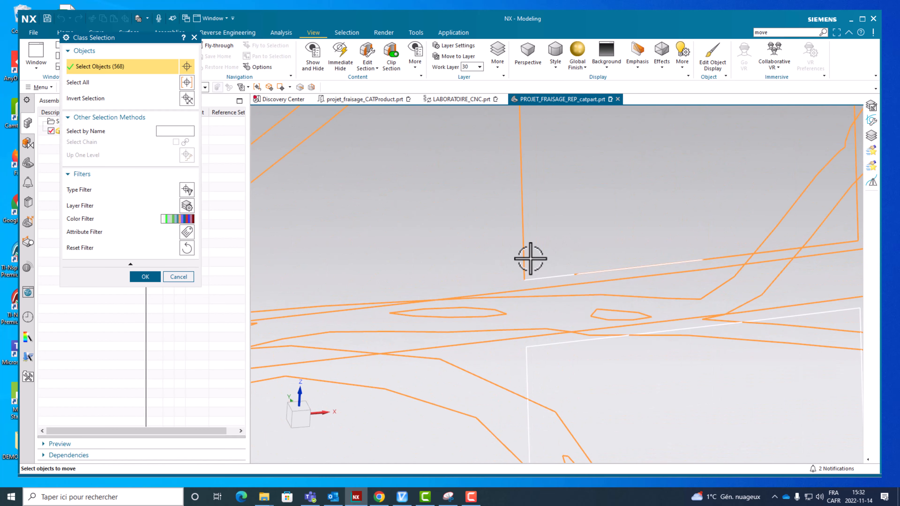
pyautogui.keyDown('shift'); pyautogui.click(524, 259); pyautogui.keyUp('shift')
pyautogui.keyDown('shift'); pyautogui.click(526, 262); pyautogui.keyUp('shift')
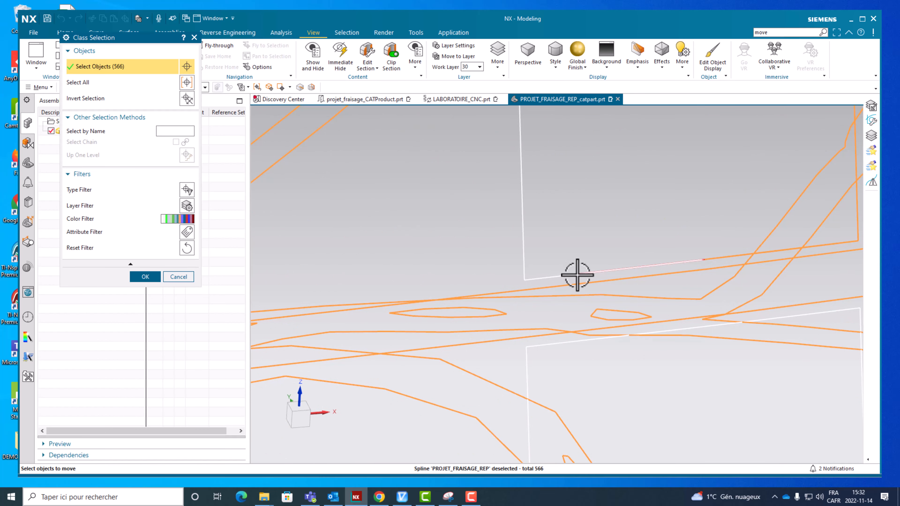
pyautogui.keyDown('shift'); pyautogui.click(578, 275); pyautogui.keyUp('shift')
pyautogui.keyDown('shift'); pyautogui.click(727, 255); pyautogui.keyUp('shift')
pyautogui.keyDown('shift'); pyautogui.click(728, 257); pyautogui.keyUp('shift')
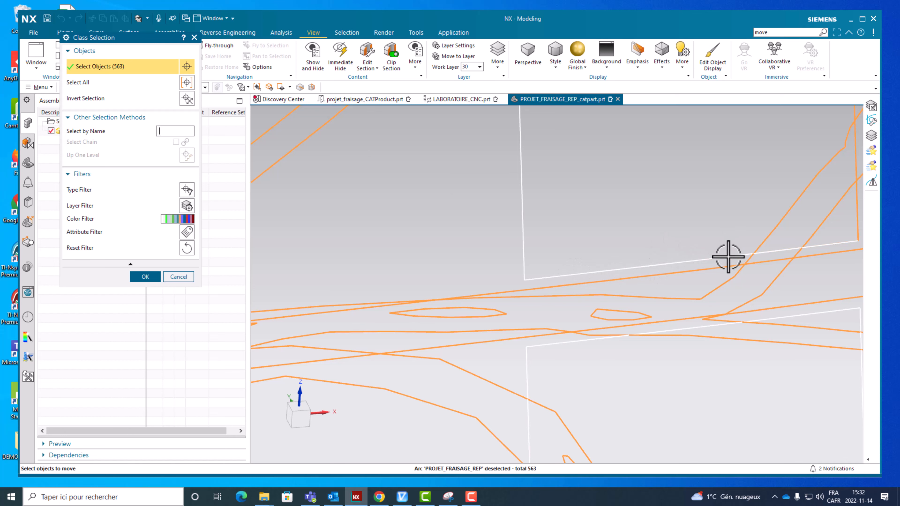
# - Deselect the right side of the T's upper stem section and the remaining segments of its left side
pyautogui.scroll(-3, 675, 252)
pyautogui.keyDown('shift'); pyautogui.click(760, 238); pyautogui.keyUp('shift')
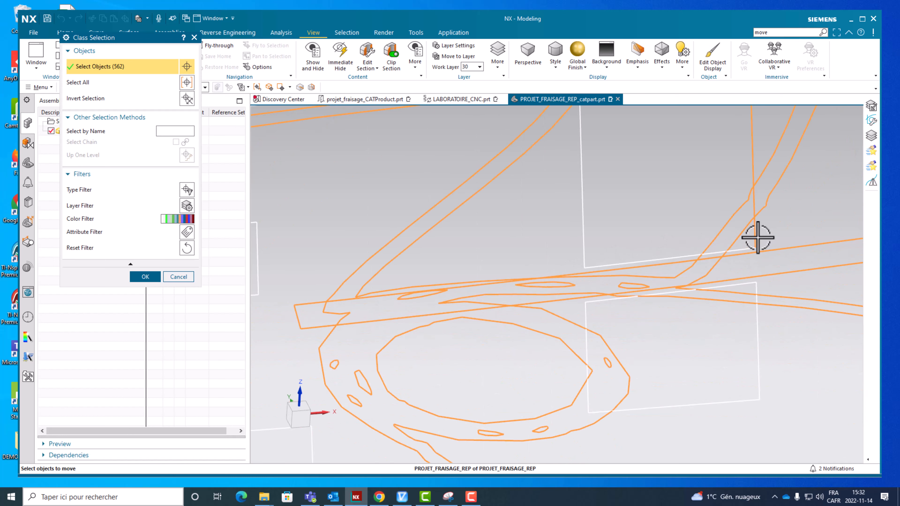
pyautogui.keyDown('shift'); pyautogui.click(757, 237); pyautogui.keyUp('shift')
pyautogui.keyDown('shift'); pyautogui.click(756, 237); pyautogui.keyUp('shift')
pyautogui.scroll(-3, 547, 341)
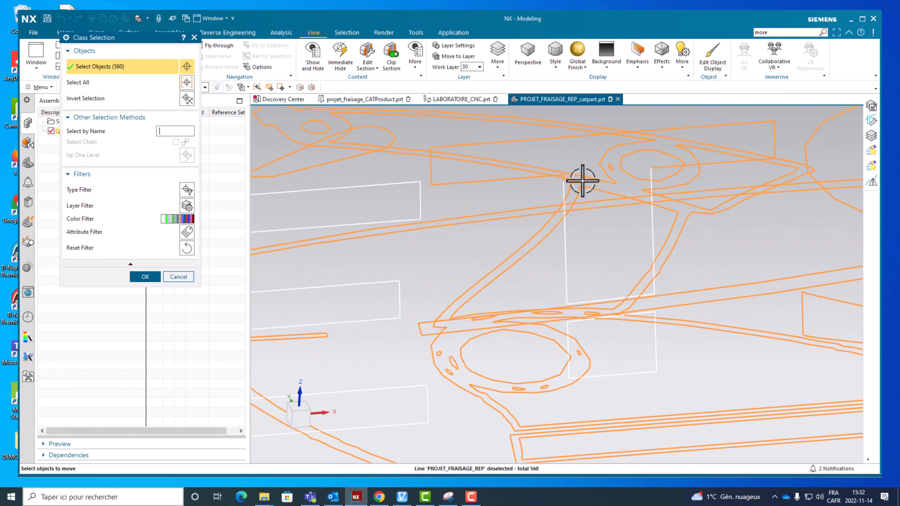
pyautogui.scroll(3, 582, 181)
pyautogui.keyDown('shift'); pyautogui.click(527, 179); pyautogui.keyUp('shift')
pyautogui.keyDown('shift'); pyautogui.click(526, 179); pyautogui.keyUp('shift')
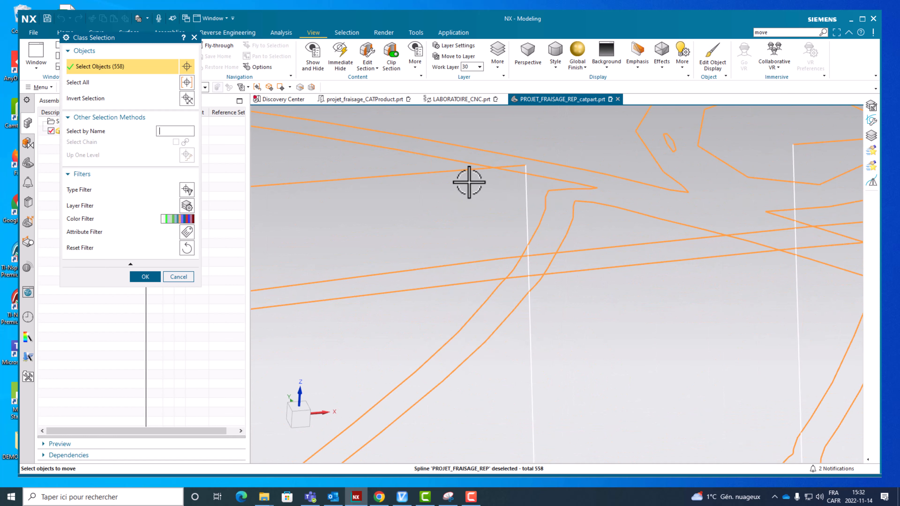
# - Deselect the underside and end of the T's left crossbar arm and the crossbar's top edge
pyautogui.keyDown('shift'); pyautogui.click(458, 172); pyautogui.keyUp('shift')
pyautogui.scroll(-3, 459, 220)
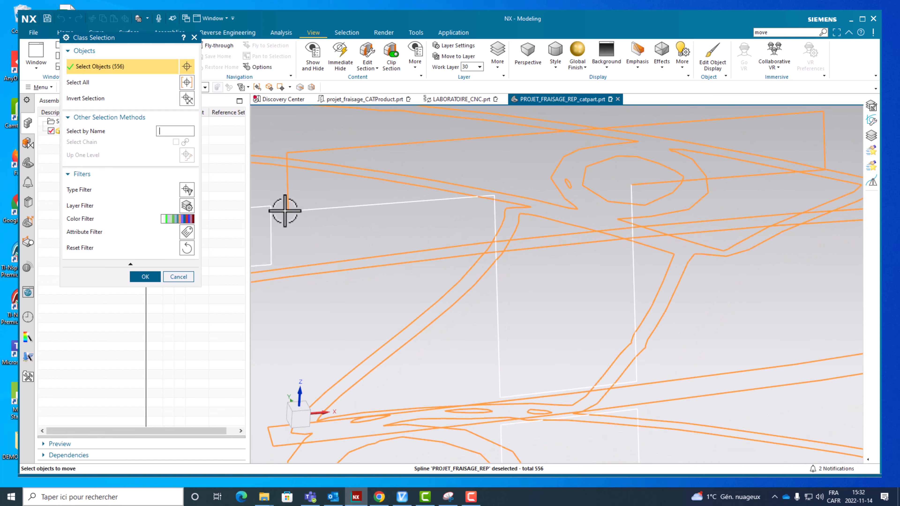
pyautogui.keyDown('shift'); pyautogui.click(287, 200); pyautogui.keyUp('shift')
pyautogui.keyDown('shift'); pyautogui.click(308, 153); pyautogui.keyUp('shift')
pyautogui.keyDown('shift'); pyautogui.click(309, 152); pyautogui.keyUp('shift')
pyautogui.scroll(3, 310, 170)
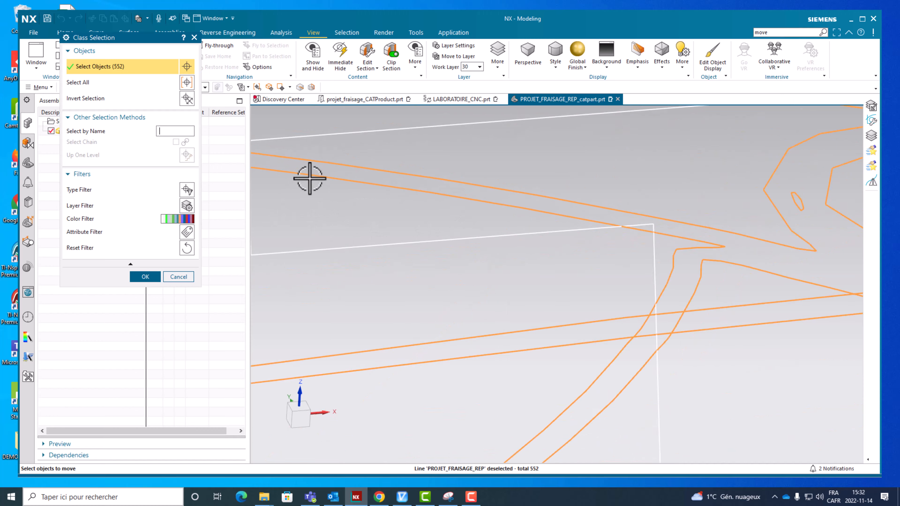
# - Deselect the end and underside of the T's right crossbar arm, including the short segments at its lower corner
pyautogui.scroll(-3, 295, 190)
pyautogui.scroll(-1, 660, 327)
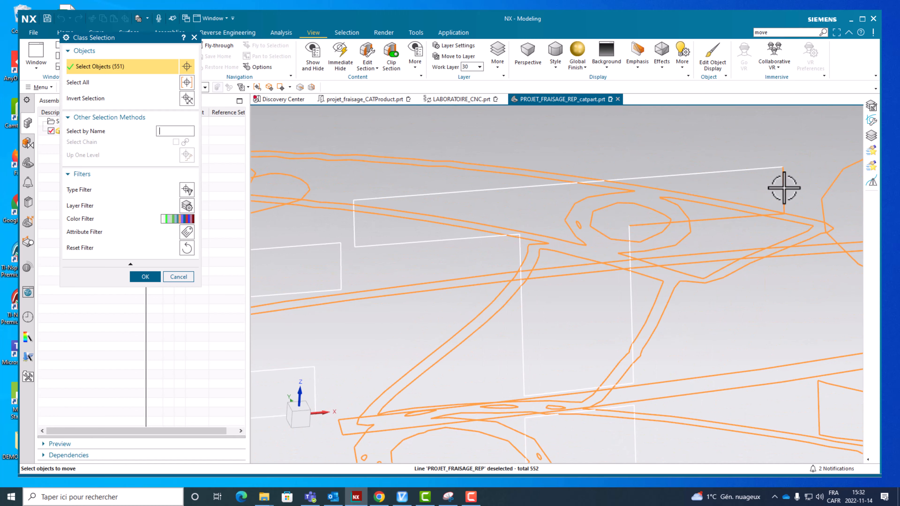
pyautogui.keyDown('shift'); pyautogui.click(784, 188); pyautogui.keyUp('shift')
pyautogui.keyDown('shift'); pyautogui.click(737, 217); pyautogui.keyUp('shift')
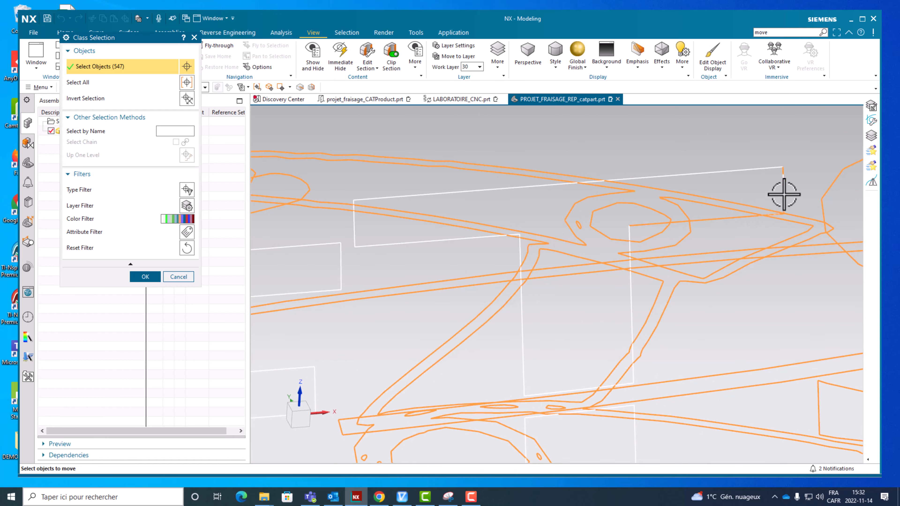
pyautogui.keyDown('shift'); pyautogui.click(735, 217); pyautogui.keyUp('shift')
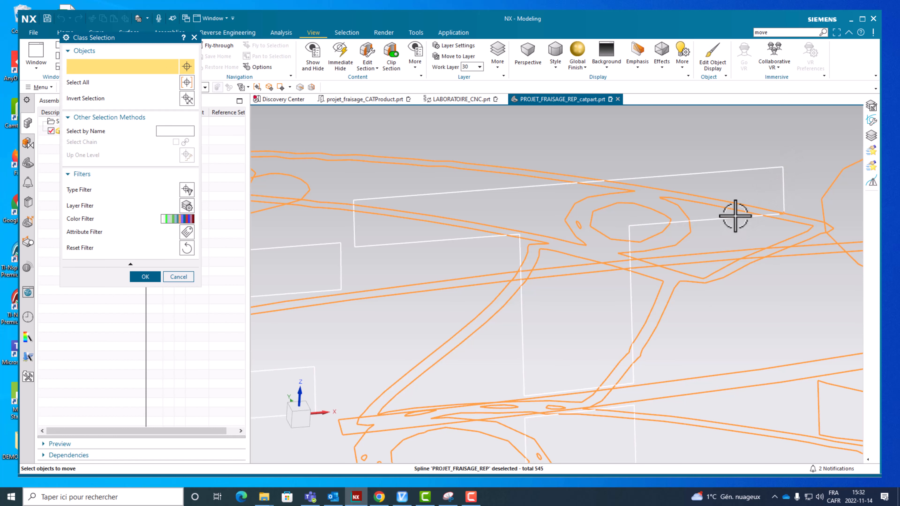
pyautogui.scroll(5, 785, 211)
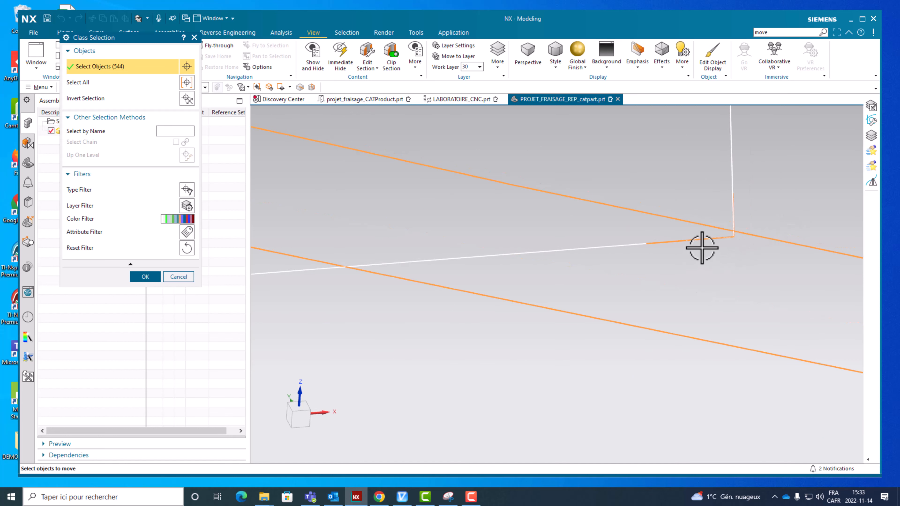
pyautogui.keyDown('shift'); pyautogui.click(735, 230); pyautogui.keyUp('shift')
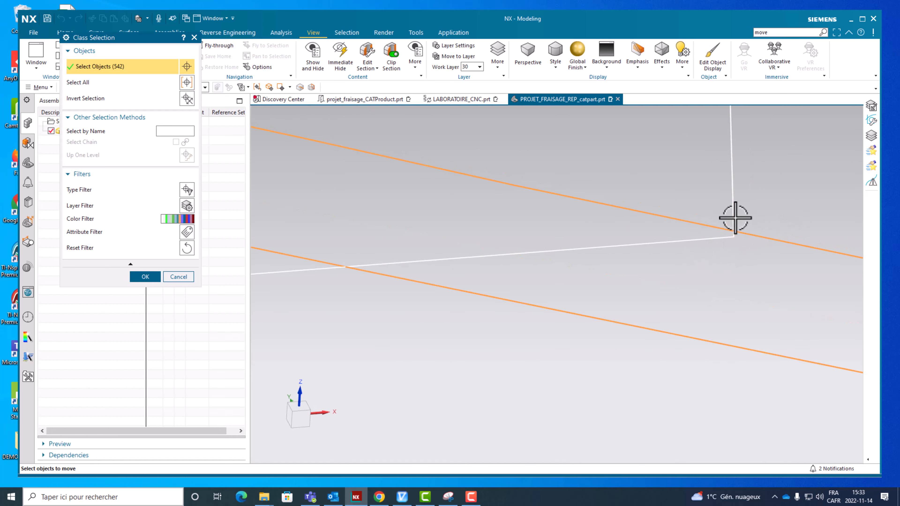
# - Deselect the straight edges and pointed tip of the small teardrop outline above the E, including the short segments on its lower edge
pyautogui.scroll(-8, 733, 235)
pyautogui.scroll(6, 544, 220)
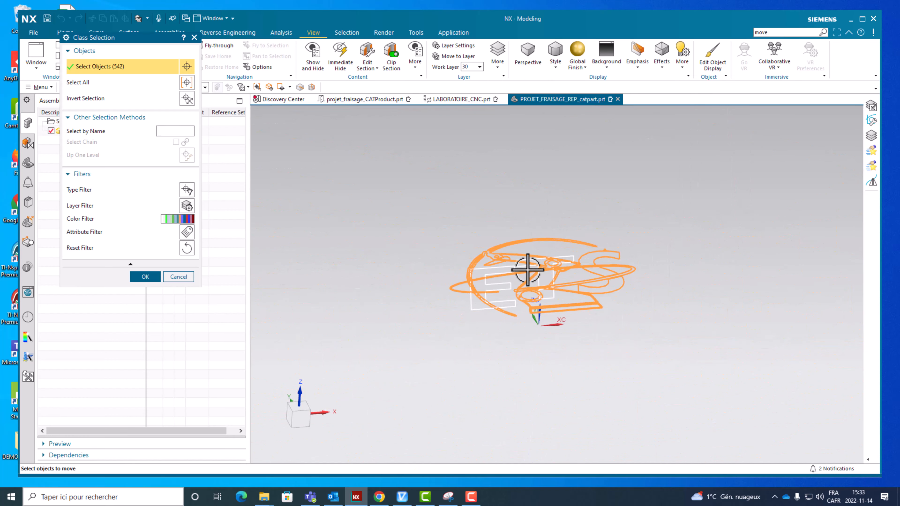
pyautogui.keyDown('shift'); pyautogui.click(372, 317); pyautogui.keyUp('shift')
pyautogui.keyDown('shift'); pyautogui.click(372, 316); pyautogui.keyUp('shift')
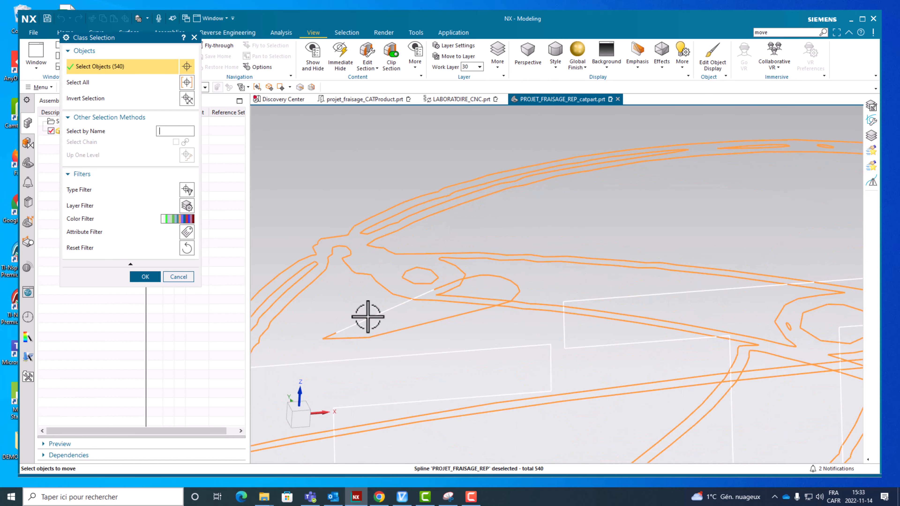
pyautogui.keyDown('shift'); pyautogui.click(335, 341); pyautogui.keyUp('shift')
pyautogui.keyDown('shift'); pyautogui.click(357, 340); pyautogui.keyUp('shift')
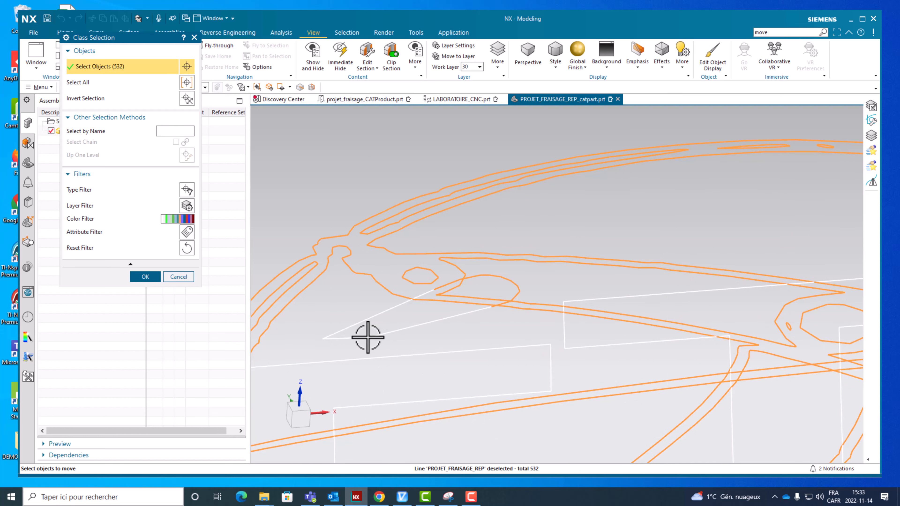
pyautogui.scroll(5, 368, 337)
pyautogui.scroll(-3, 379, 346)
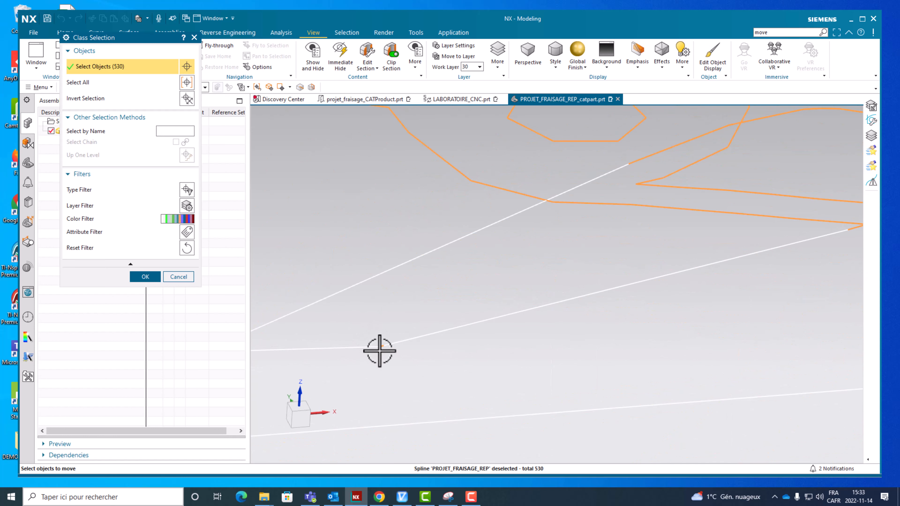
pyautogui.scroll(2, 380, 345)
pyautogui.scroll(-5, 384, 345)
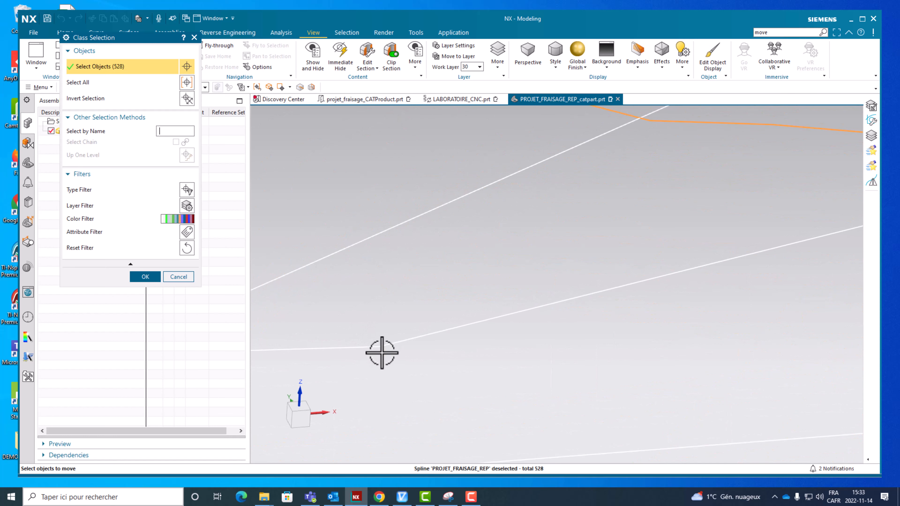
# - Deselect the segments around the rounded right end of the small teardrop outline
pyautogui.keyDown('shift'); pyautogui.click(527, 317); pyautogui.keyUp('shift')
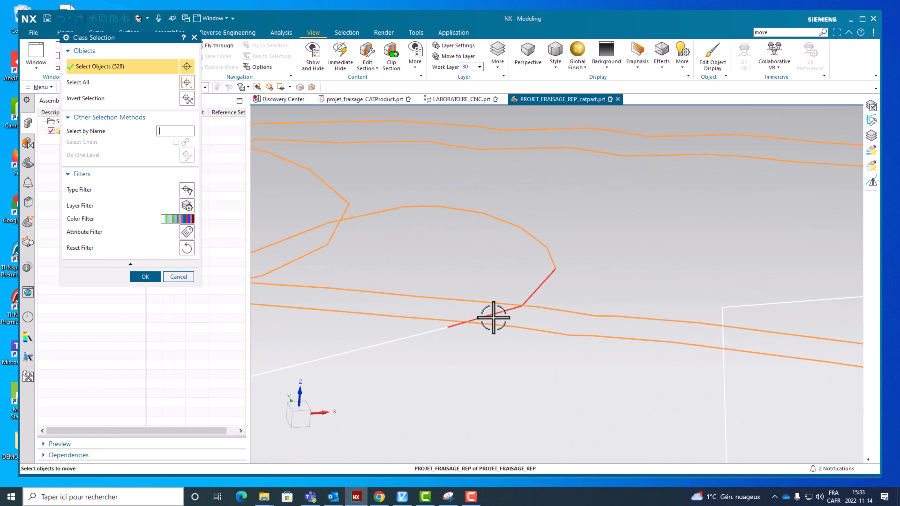
pyautogui.keyDown('shift'); pyautogui.click(549, 252); pyautogui.keyUp('shift')
pyautogui.keyDown('shift'); pyautogui.click(532, 237); pyautogui.keyUp('shift')
pyautogui.keyDown('shift'); pyautogui.click(509, 223); pyautogui.keyUp('shift')
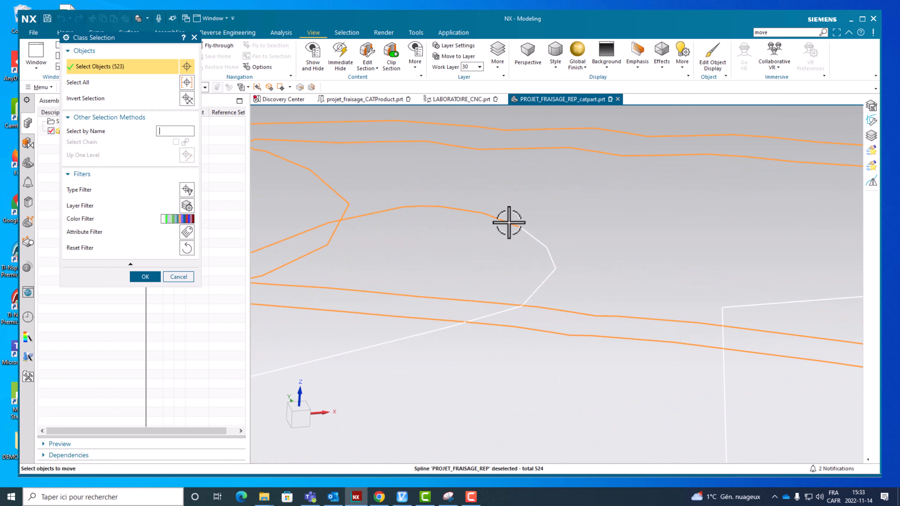
# - Deselect the top curve of the teardrop outline and the leftover short segments along its upper edge
pyautogui.keyDown('shift'); pyautogui.click(461, 209); pyautogui.keyUp('shift')
pyautogui.keyDown('shift'); pyautogui.click(426, 203); pyautogui.keyUp('shift')
pyautogui.keyDown('shift'); pyautogui.click(404, 211); pyautogui.keyUp('shift')
pyautogui.keyDown('shift'); pyautogui.click(388, 213); pyautogui.keyUp('shift')
pyautogui.keyDown('shift'); pyautogui.click(386, 214); pyautogui.keyUp('shift')
pyautogui.scroll(1, 423, 269)
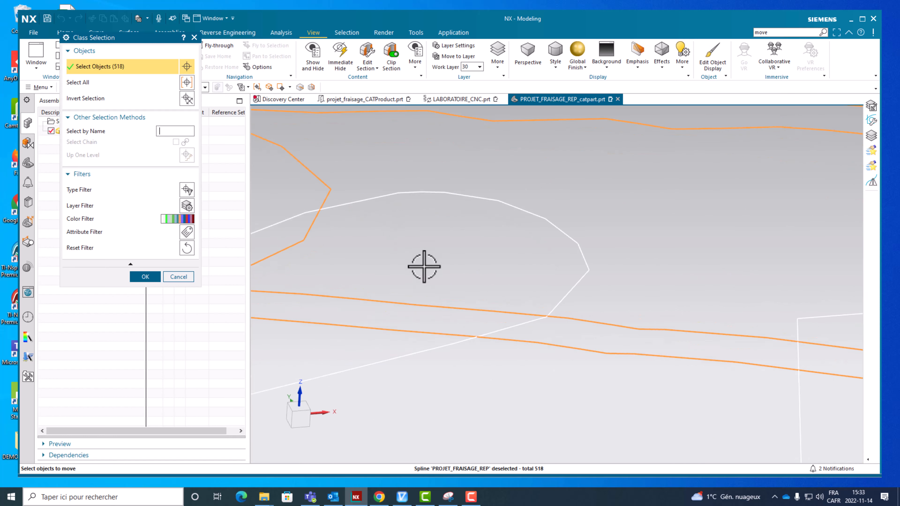
pyautogui.scroll(-5, 433, 279)
pyautogui.scroll(4, 349, 275)
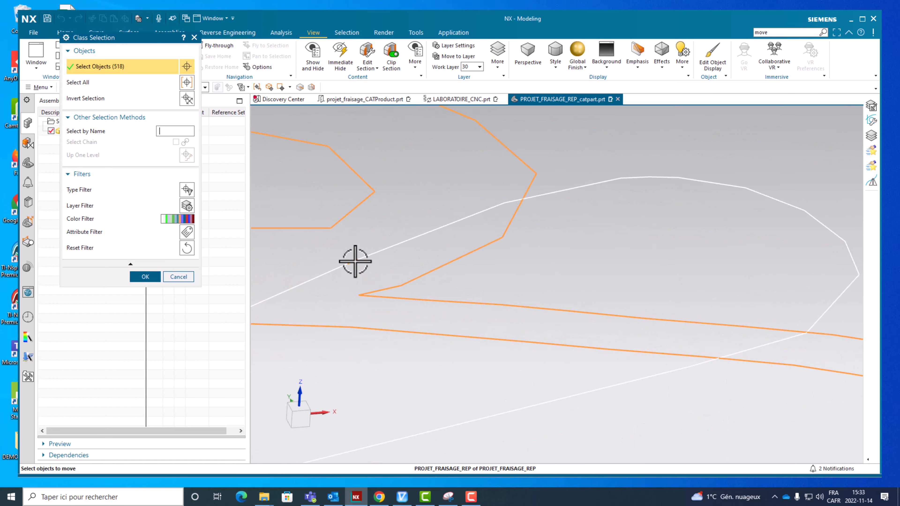
pyautogui.scroll(-6, 355, 262)
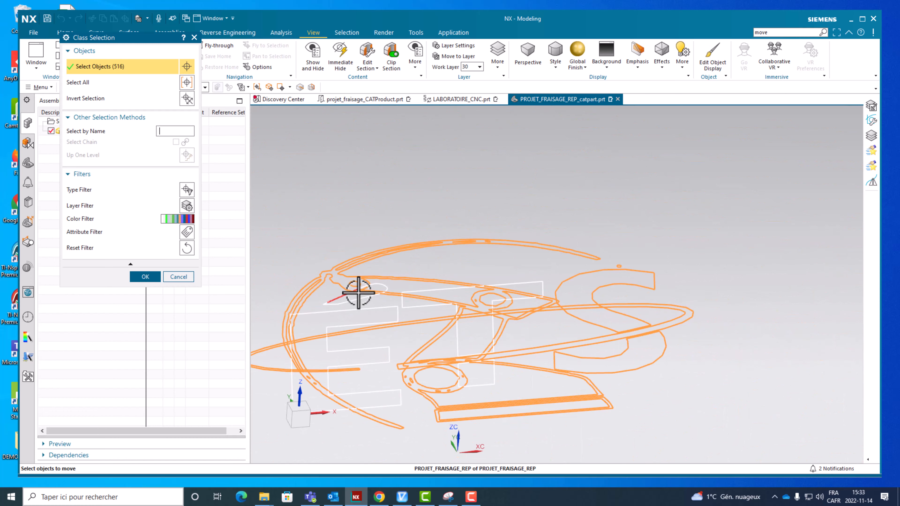
# - Deselect the S's upper outer curve and its vertical end edge, including the short segments at their shared corner
pyautogui.scroll(3, 564, 283)
pyautogui.keyDown('shift'); pyautogui.click(587, 267); pyautogui.keyUp('shift')
pyautogui.keyDown('shift'); pyautogui.click(586, 267); pyautogui.keyUp('shift')
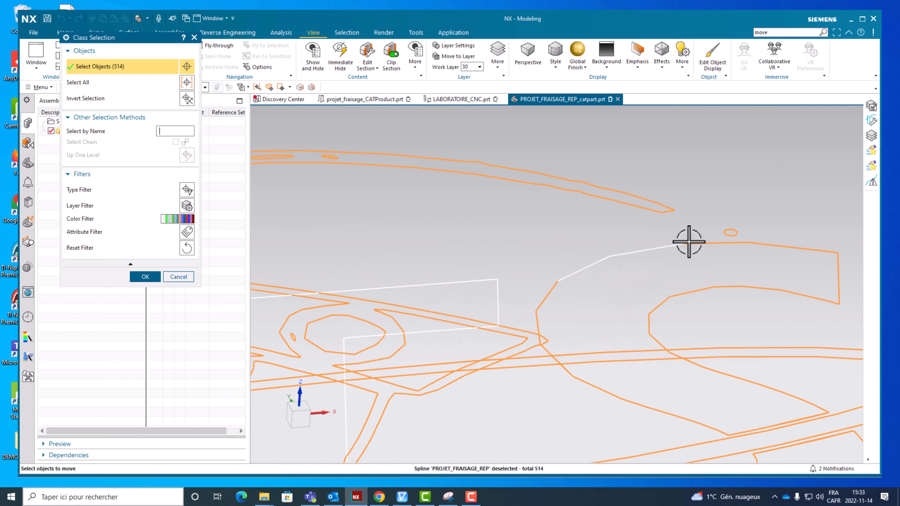
pyautogui.keyDown('shift'); pyautogui.click(702, 242); pyautogui.keyUp('shift')
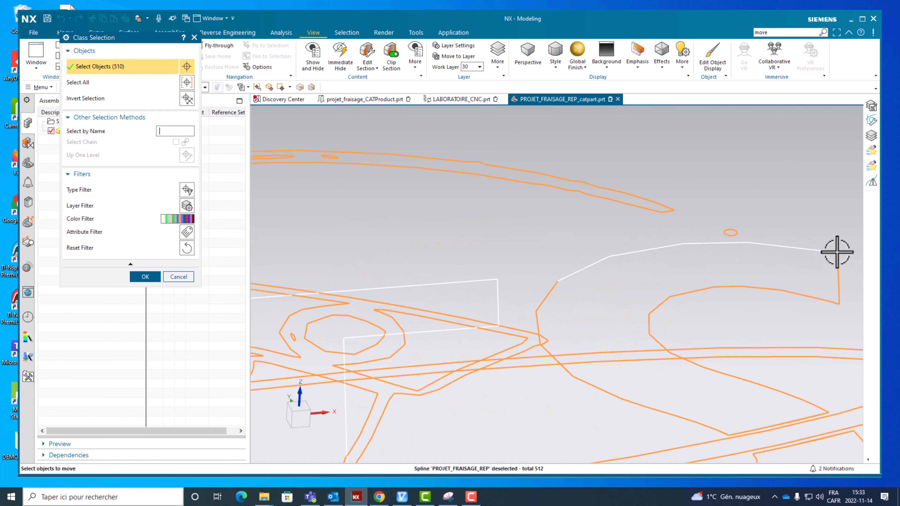
pyautogui.keyDown('shift'); pyautogui.click(837, 253); pyautogui.keyUp('shift')
pyautogui.keyDown('shift'); pyautogui.click(838, 257); pyautogui.keyUp('shift')
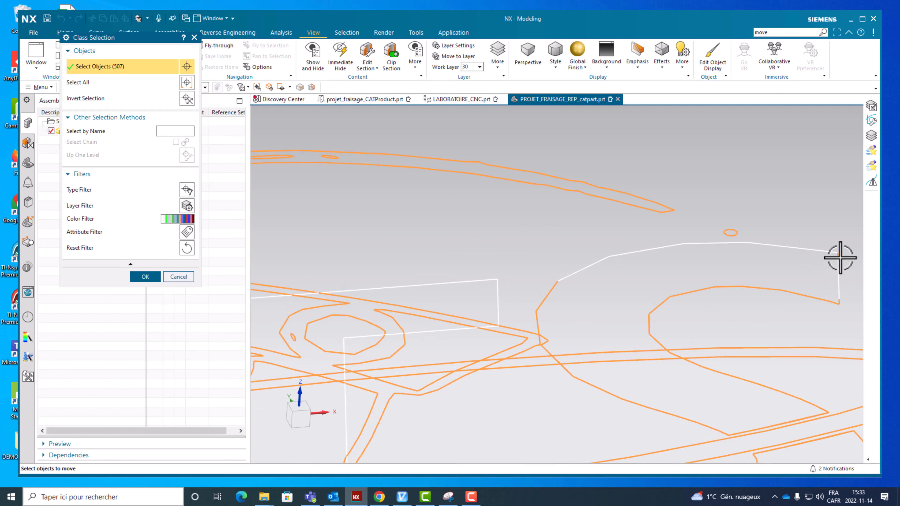
pyautogui.scroll(5, 840, 257)
pyautogui.keyDown('shift'); pyautogui.click(830, 237); pyautogui.keyUp('shift')
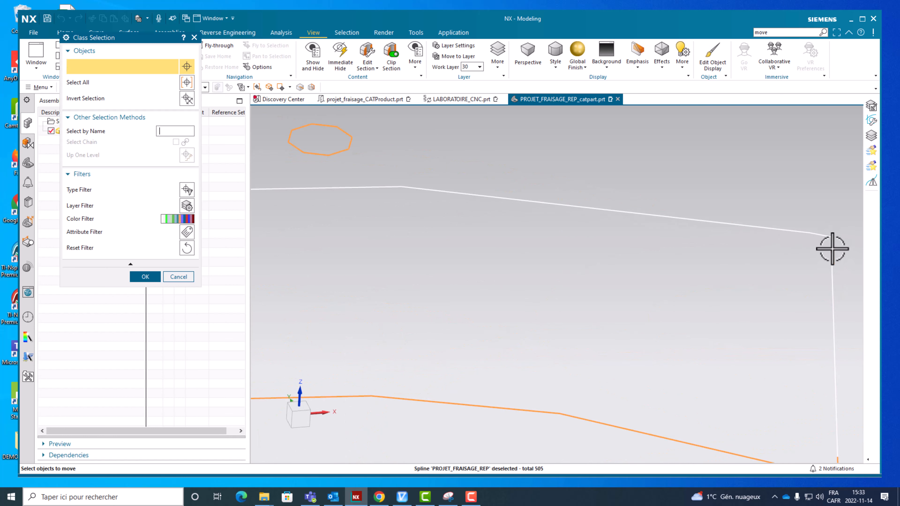
# - Deselect the inner curve of the S's upper bowl, from its lower end corner around to the left side
pyautogui.scroll(-5, 814, 276)
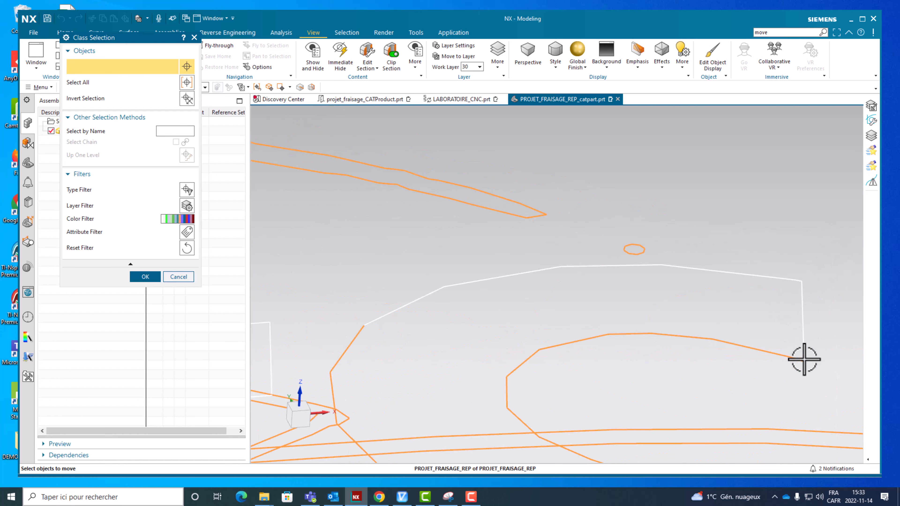
pyautogui.keyDown('shift'); pyautogui.click(798, 358); pyautogui.keyUp('shift')
pyautogui.keyDown('shift'); pyautogui.click(793, 358); pyautogui.keyUp('shift')
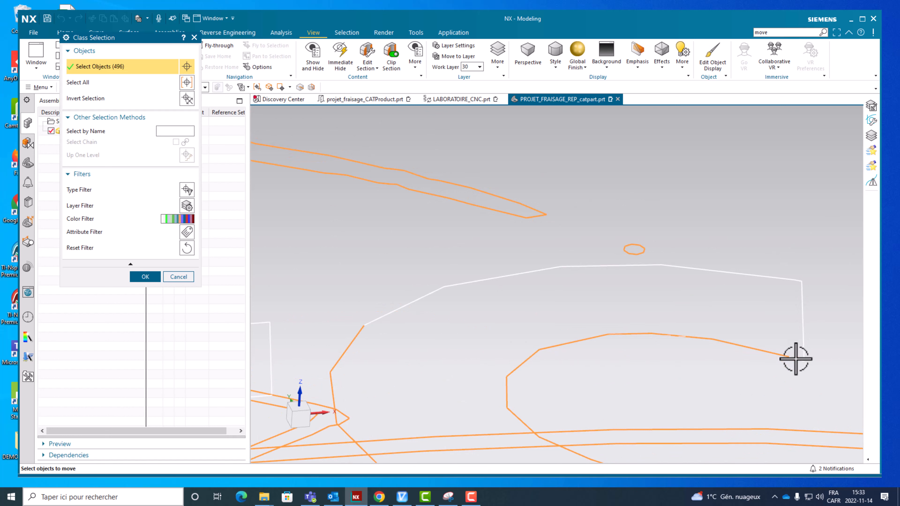
pyautogui.keyDown('shift'); pyautogui.click(783, 356); pyautogui.keyUp('shift')
pyautogui.keyDown('shift'); pyautogui.click(691, 341); pyautogui.keyUp('shift')
pyautogui.keyDown('shift'); pyautogui.click(635, 337); pyautogui.keyUp('shift')
pyautogui.keyDown('shift'); pyautogui.click(602, 337); pyautogui.keyUp('shift')
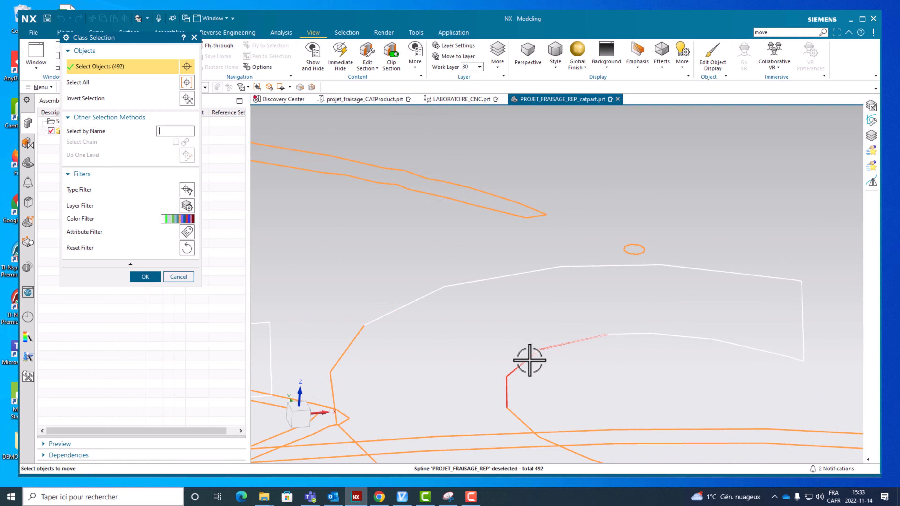
pyautogui.keyDown('shift'); pyautogui.click(530, 360); pyautogui.keyUp('shift')
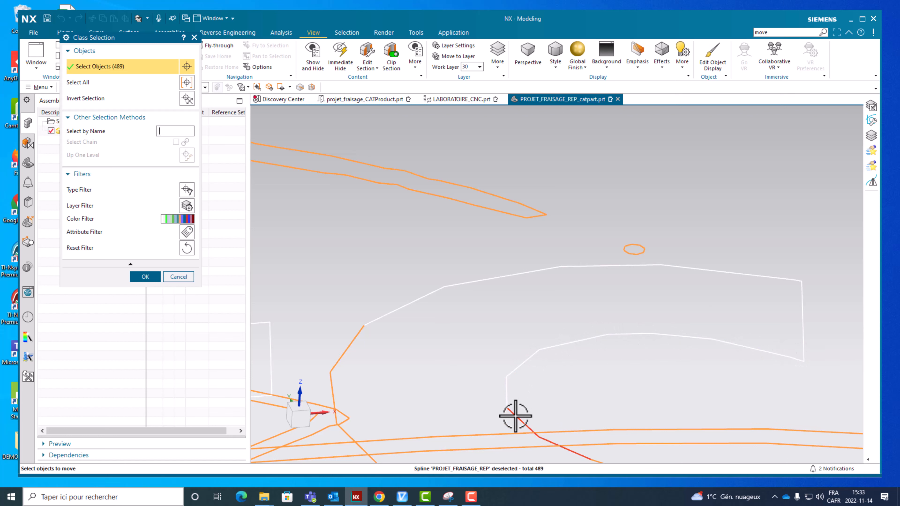
# - Deselect the inner edge of the S running diagonally from its upper bowl down to the elliptical ring
pyautogui.keyDown('shift'); pyautogui.click(515, 416); pyautogui.keyUp('shift')
pyautogui.scroll(3, 501, 311)
pyautogui.scroll(-3, 532, 406)
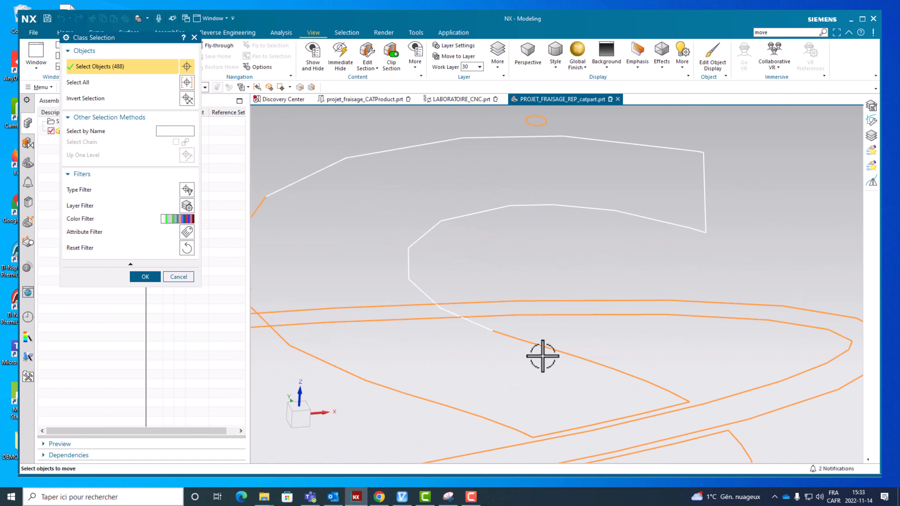
pyautogui.keyDown('shift'); pyautogui.click(543, 353); pyautogui.keyUp('shift')
pyautogui.keyDown('shift'); pyautogui.click(561, 355); pyautogui.keyUp('shift')
pyautogui.keyDown('shift'); pyautogui.click(576, 357); pyautogui.keyUp('shift')
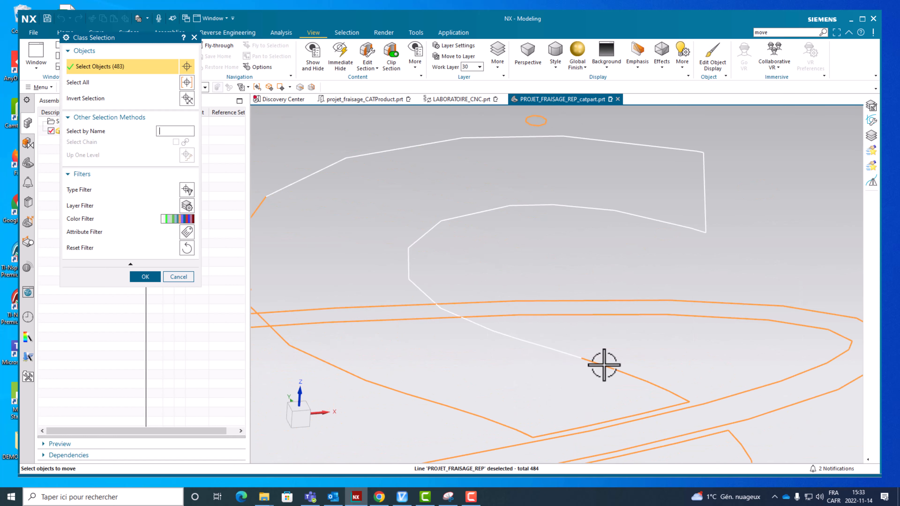
pyautogui.keyDown('shift'); pyautogui.click(604, 365); pyautogui.keyUp('shift')
pyautogui.keyDown('shift'); pyautogui.click(655, 386); pyautogui.keyUp('shift')
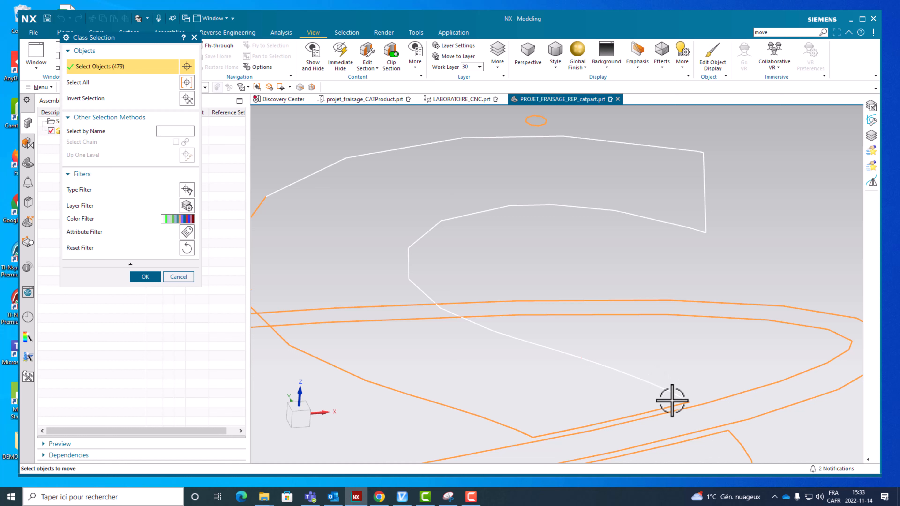
# - Deselect the slanted bottom edge of the S's upper section along the elliptical ring, including its corner segments
pyautogui.keyDown('shift'); pyautogui.click(675, 403); pyautogui.keyUp('shift')
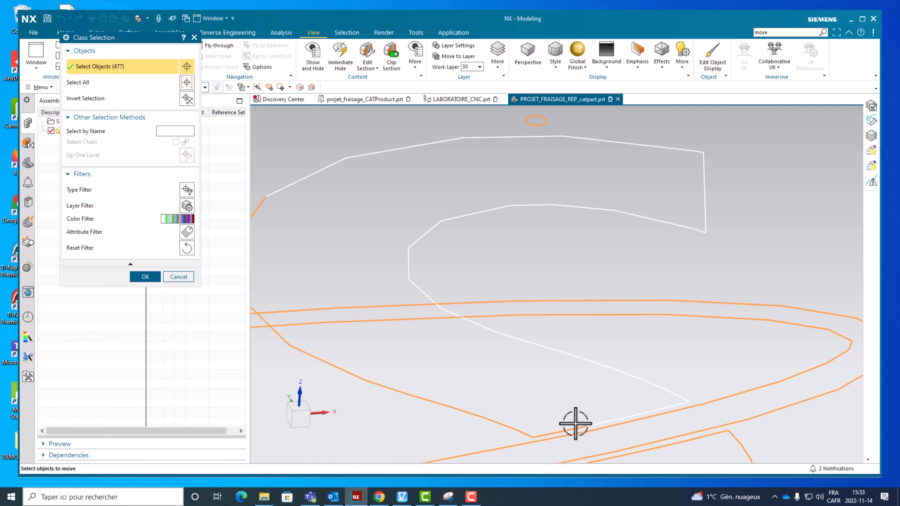
pyautogui.keyDown('shift'); pyautogui.click(571, 428); pyautogui.keyUp('shift')
pyautogui.scroll(5, 529, 436)
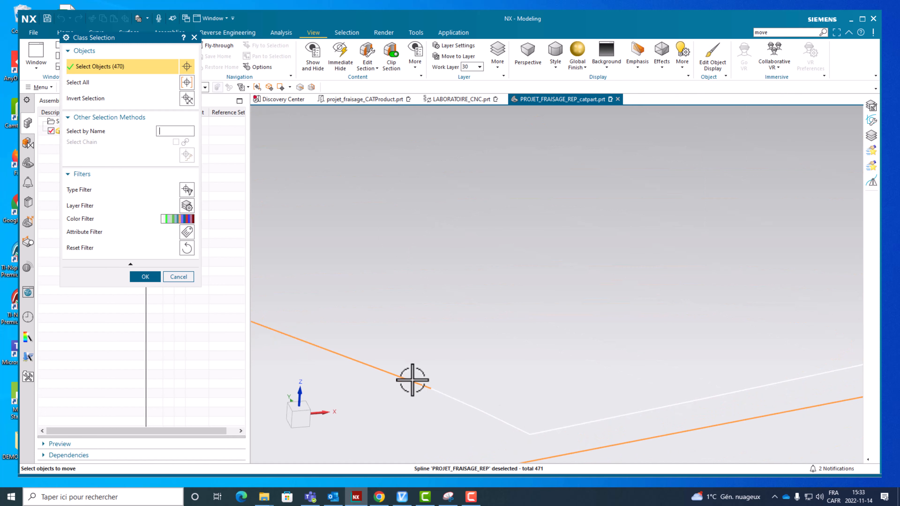
# - Deselect the outer left curve of the S's upper section, from its bottom corner up to the top curve
pyautogui.keyDown('shift'); pyautogui.click(412, 380); pyautogui.keyUp('shift')
pyautogui.scroll(-5, 410, 381)
pyautogui.keyDown('shift'); pyautogui.click(412, 387); pyautogui.keyUp('shift')
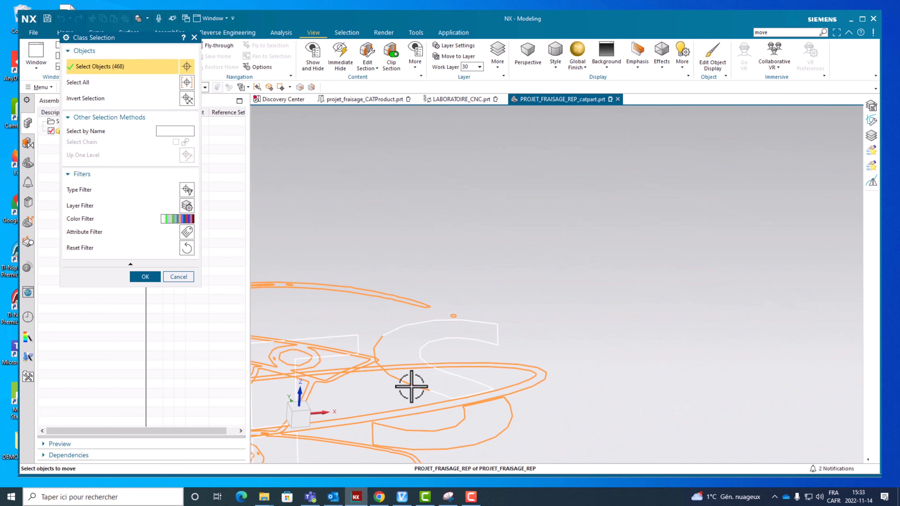
pyautogui.keyDown('shift'); pyautogui.click(422, 388); pyautogui.keyUp('shift')
pyautogui.keyDown('shift'); pyautogui.click(411, 385); pyautogui.keyUp('shift')
pyautogui.keyDown('shift'); pyautogui.click(402, 381); pyautogui.keyUp('shift')
pyautogui.keyDown('shift'); pyautogui.click(397, 379); pyautogui.keyUp('shift')
pyautogui.scroll(1, 378, 379)
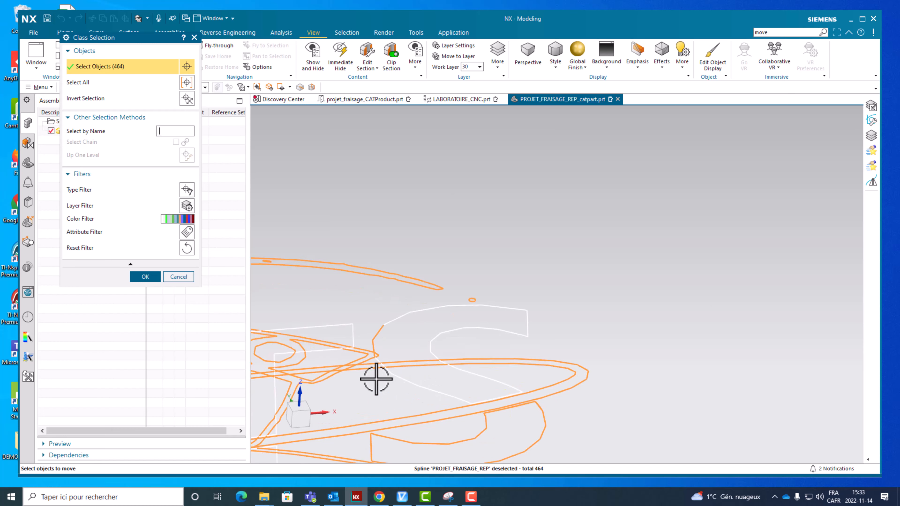
pyautogui.scroll(3, 376, 379)
pyautogui.keyDown('shift'); pyautogui.click(370, 299); pyautogui.keyUp('shift')
pyautogui.scroll(-3, 468, 268)
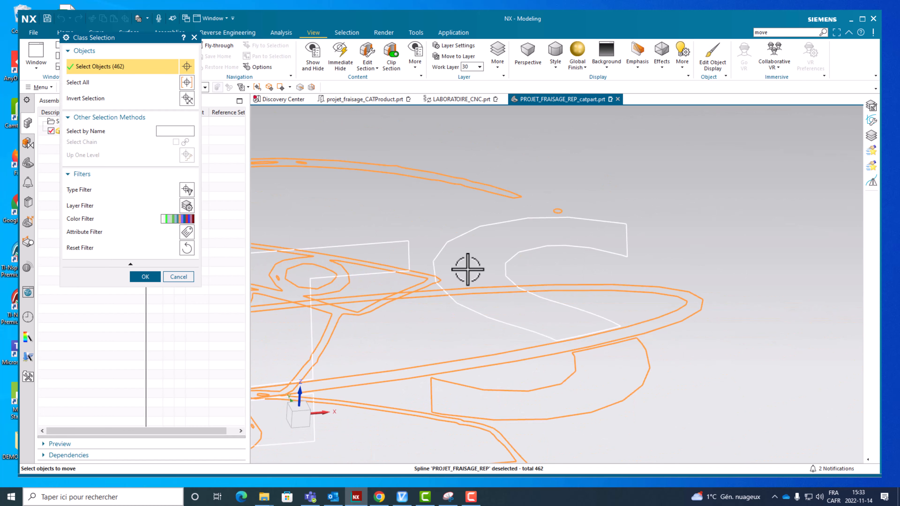
# - Deselect the two parallel curves of the large elliptical ring across the S and around the ring's right end
pyautogui.keyDown('shift'); pyautogui.click(564, 289); pyautogui.keyUp('shift')
pyautogui.keyDown('shift'); pyautogui.click(568, 285); pyautogui.keyUp('shift')
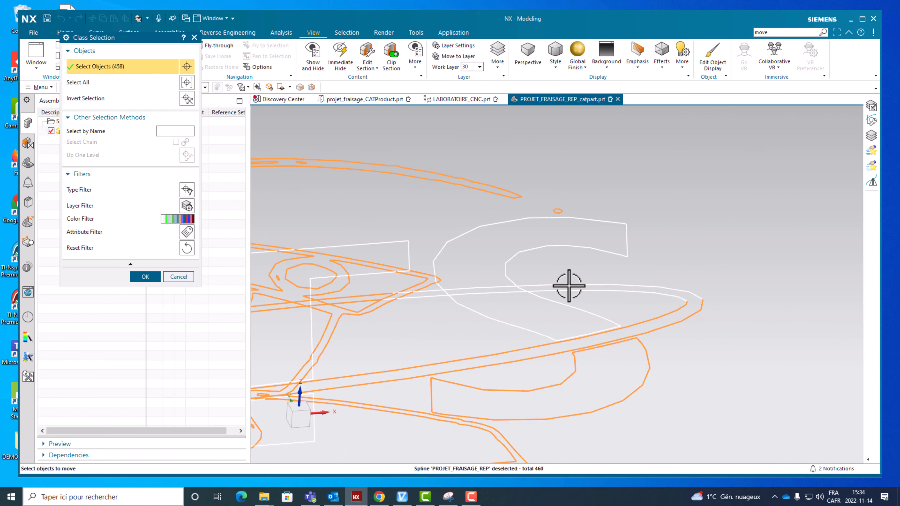
pyautogui.keyDown('shift'); pyautogui.click(679, 306); pyautogui.keyUp('shift')
pyautogui.keyDown('shift'); pyautogui.click(698, 308); pyautogui.keyUp('shift')
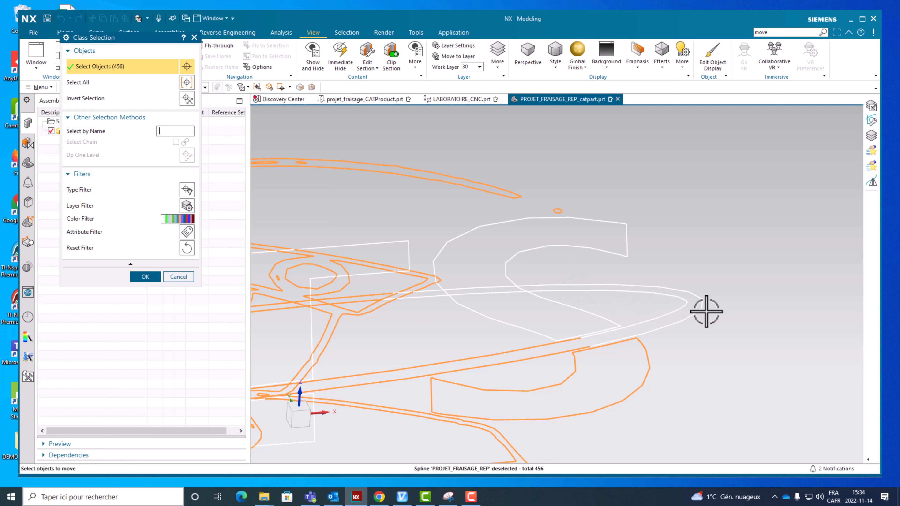
# - Deselect the ring's outer curve below the S's upper section and the adjacent top edge of the S's lower section
pyautogui.scroll(5, 599, 354)
pyautogui.keyDown('shift'); pyautogui.click(597, 338); pyautogui.keyUp('shift')
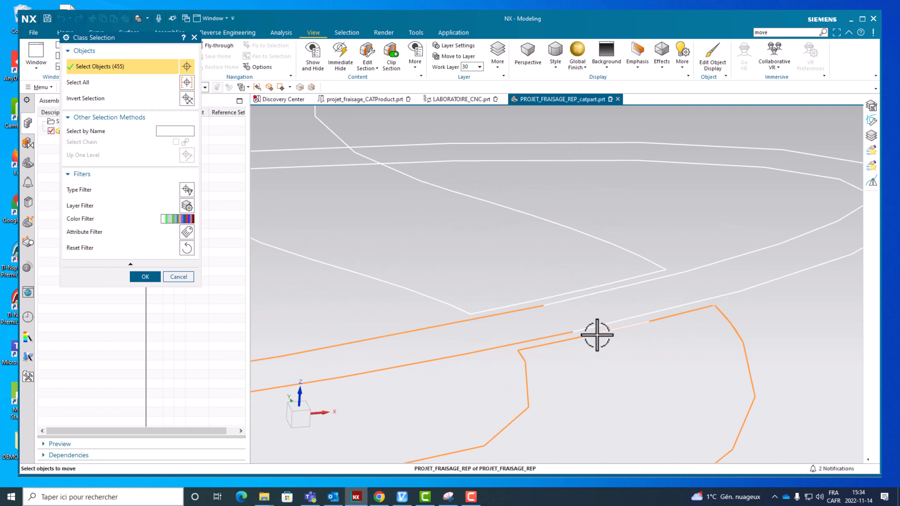
pyautogui.keyDown('shift'); pyautogui.click(596, 336); pyautogui.keyUp('shift')
pyautogui.keyDown('shift'); pyautogui.click(554, 334); pyautogui.keyUp('shift')
pyautogui.keyDown('shift'); pyautogui.click(557, 339); pyautogui.keyUp('shift')
pyautogui.keyDown('shift'); pyautogui.click(532, 344); pyautogui.keyUp('shift')
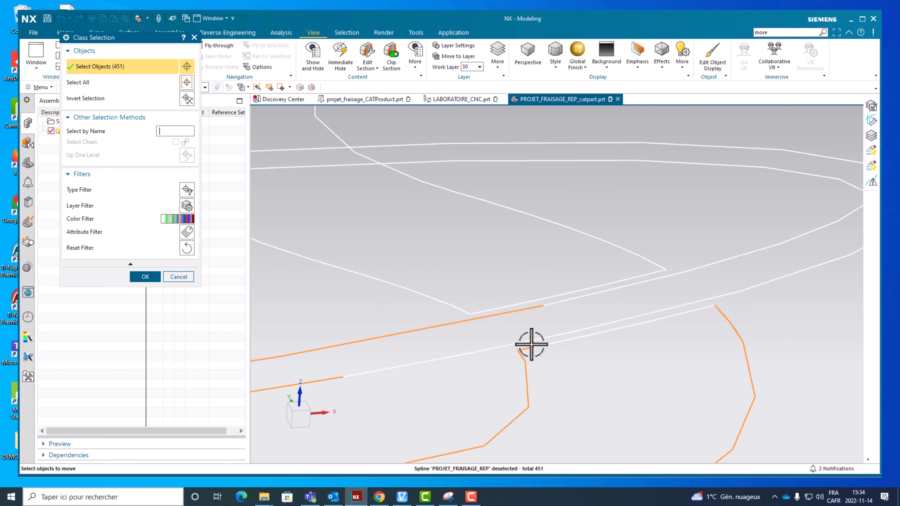
# - Deselect the ring's lower inner curve and the right-hand inner and outer curves of the S's lower section
pyautogui.keyDown('shift'); pyautogui.click(526, 357); pyautogui.keyUp('shift')
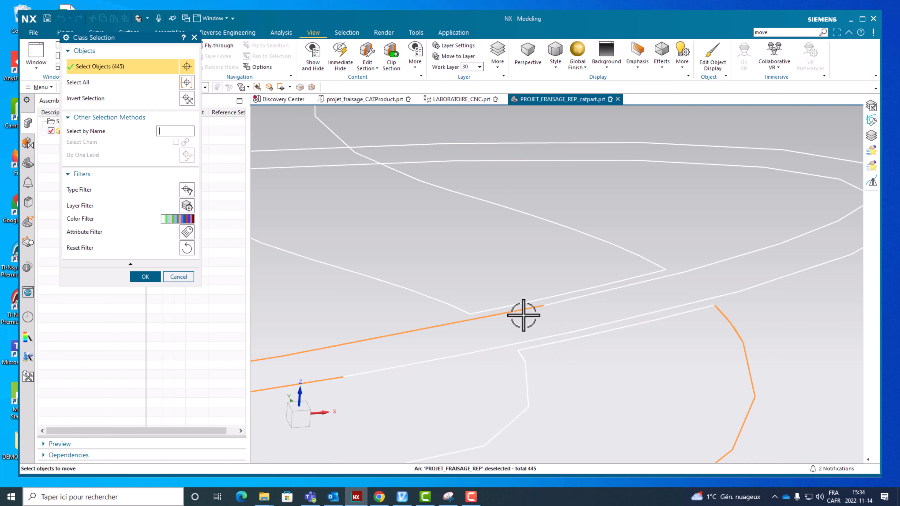
pyautogui.keyDown('shift'); pyautogui.click(522, 309); pyautogui.keyUp('shift')
pyautogui.keyDown('shift'); pyautogui.click(726, 314); pyautogui.keyUp('shift')
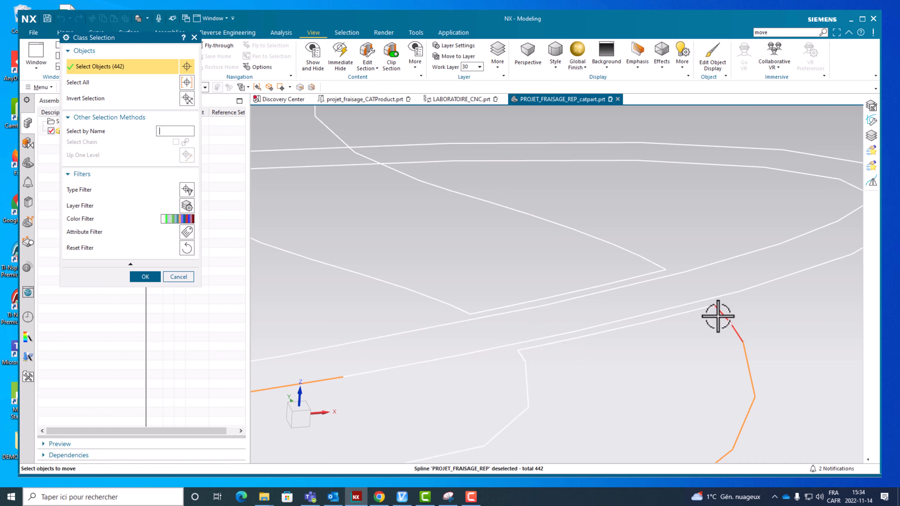
pyautogui.keyDown('shift'); pyautogui.click(740, 354); pyautogui.keyUp('shift')
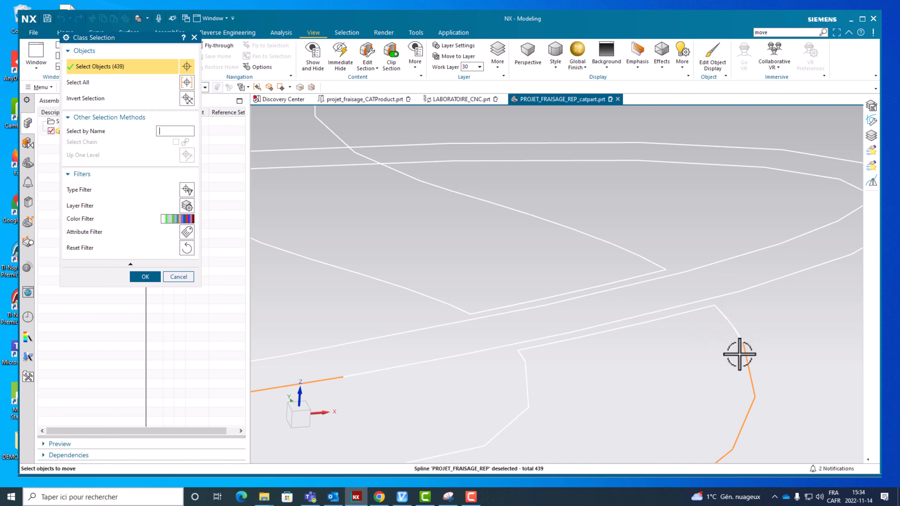
pyautogui.keyDown('shift'); pyautogui.click(748, 364); pyautogui.keyUp('shift')
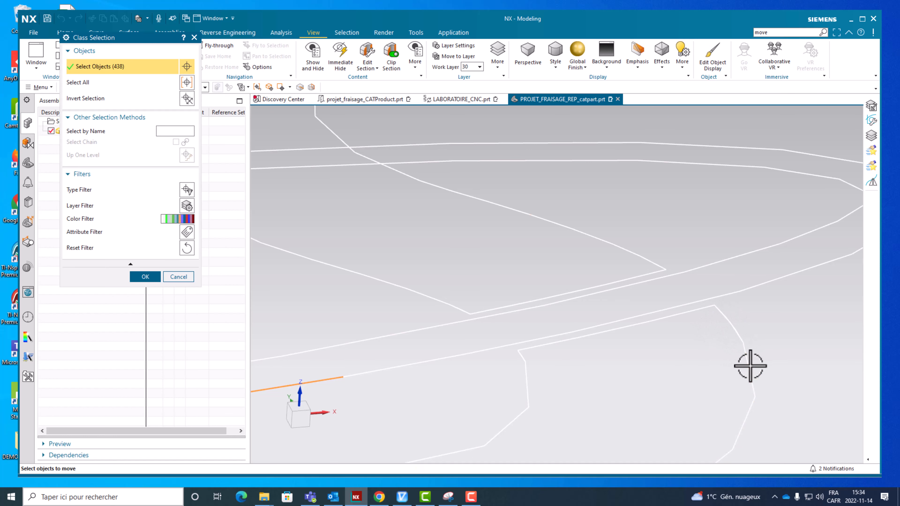
pyautogui.scroll(3, 699, 361)
pyautogui.scroll(-5, 696, 291)
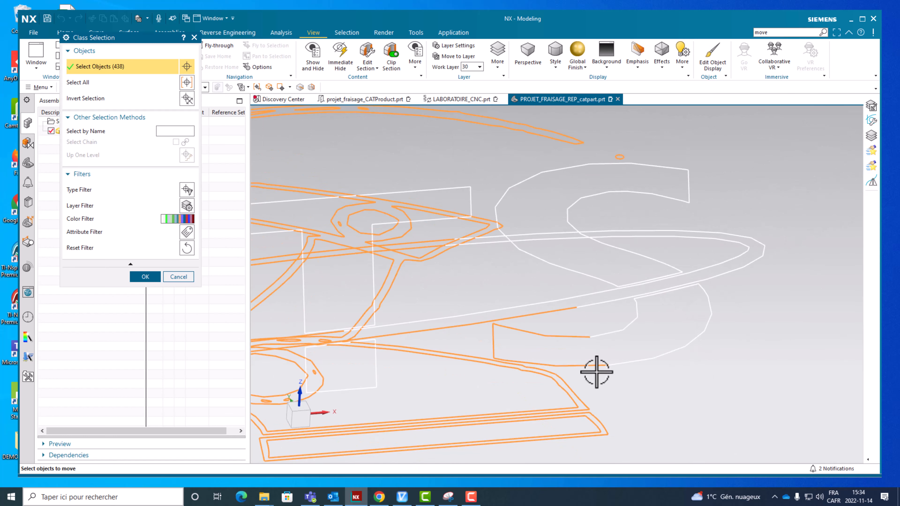
# - Deselect the bottom outer curve and the inner curve along the lower section of the S
pyautogui.keyDown('shift'); pyautogui.click(596, 368); pyautogui.keyUp('shift')
pyautogui.keyDown('shift'); pyautogui.click(596, 367); pyautogui.keyUp('shift')
pyautogui.keyDown('shift'); pyautogui.click(569, 367); pyautogui.keyUp('shift')
pyautogui.keyDown('shift'); pyautogui.click(576, 337); pyautogui.keyUp('shift')
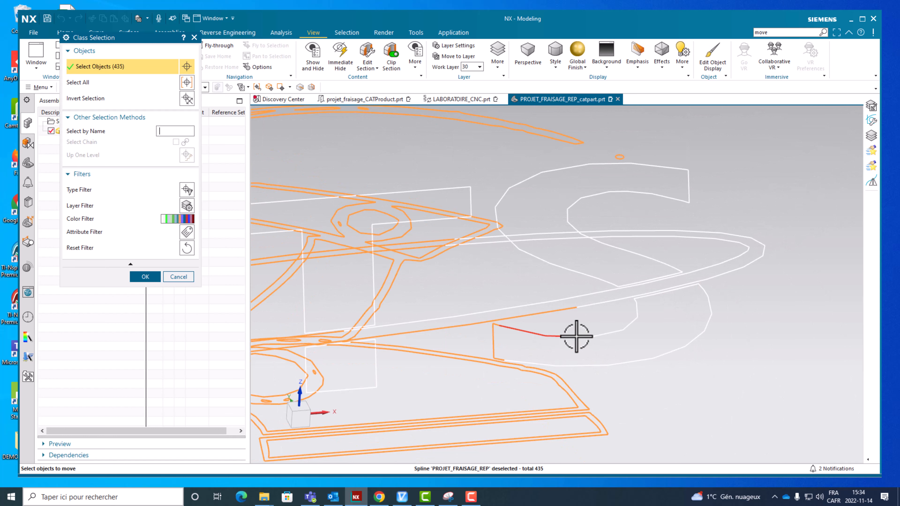
pyautogui.keyDown('shift'); pyautogui.click(576, 337); pyautogui.keyUp('shift')
# - Deselect the short remaining segments and the vertical edge at the left end of the S's lower section
pyautogui.scroll(5, 496, 351)
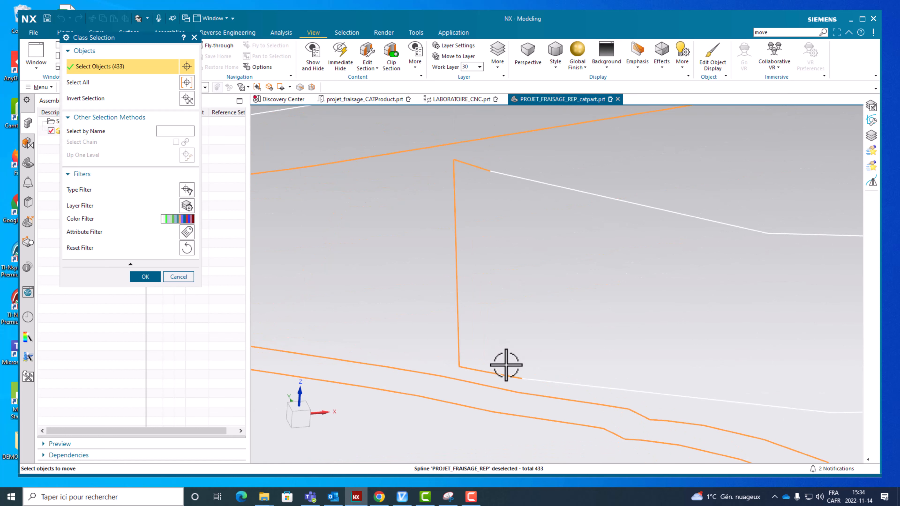
pyautogui.keyDown('shift'); pyautogui.click(505, 376); pyautogui.keyUp('shift')
pyautogui.keyDown('shift'); pyautogui.click(479, 371); pyautogui.keyUp('shift')
pyautogui.keyDown('shift'); pyautogui.click(471, 368); pyautogui.keyUp('shift')
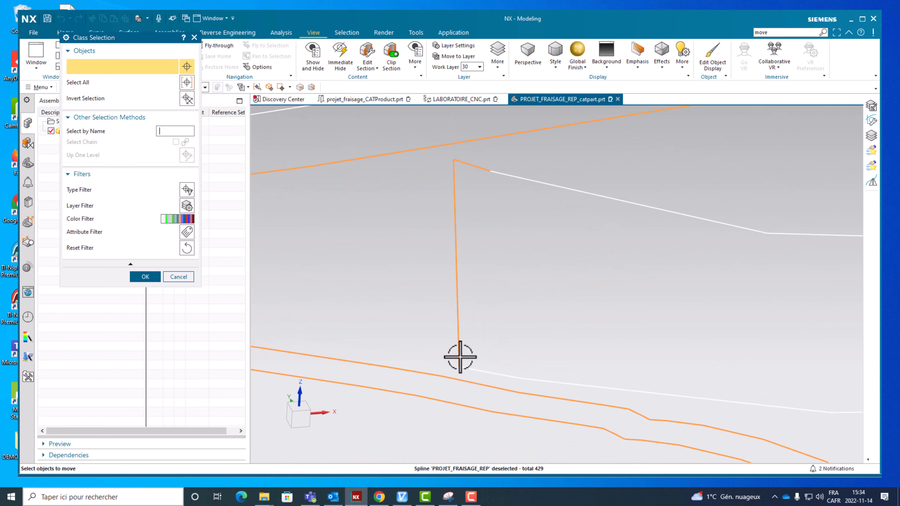
pyautogui.keyDown('shift'); pyautogui.click(458, 358); pyautogui.keyUp('shift')
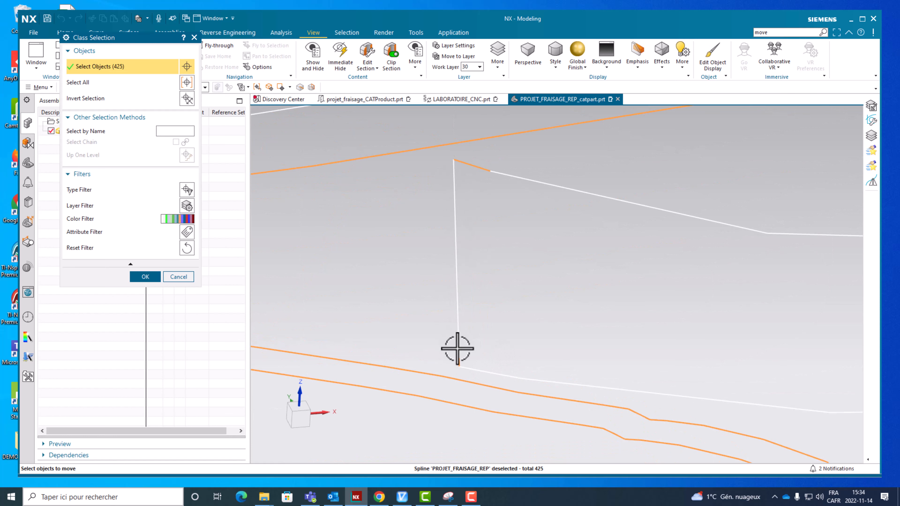
pyautogui.keyDown('shift'); pyautogui.click(458, 363); pyautogui.keyUp('shift')
pyautogui.keyDown('shift'); pyautogui.click(486, 169); pyautogui.keyUp('shift')
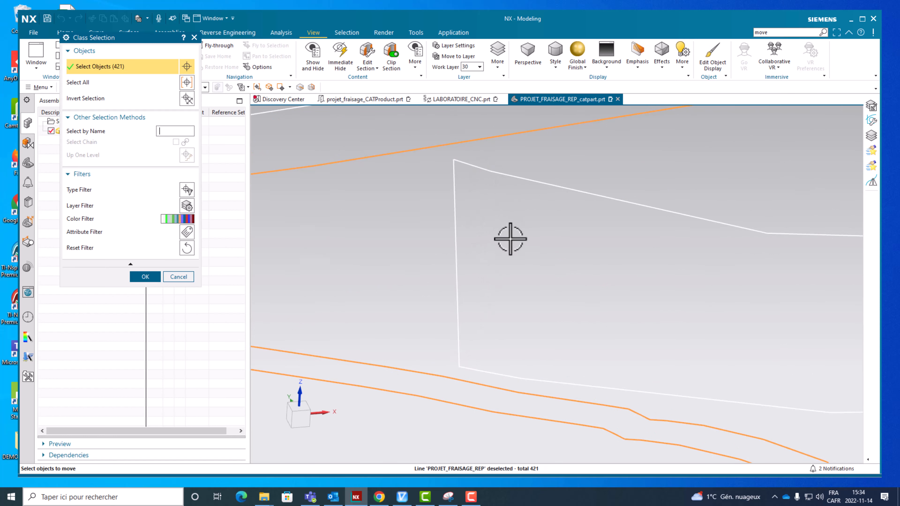
pyautogui.scroll(-5, 508, 239)
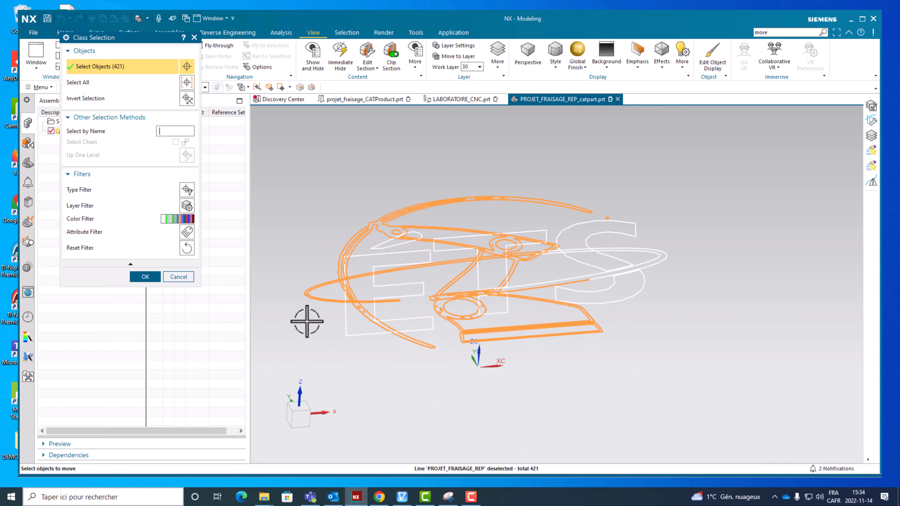
# - Move the selected logo curves to layer 30
pyautogui.click(144, 277)
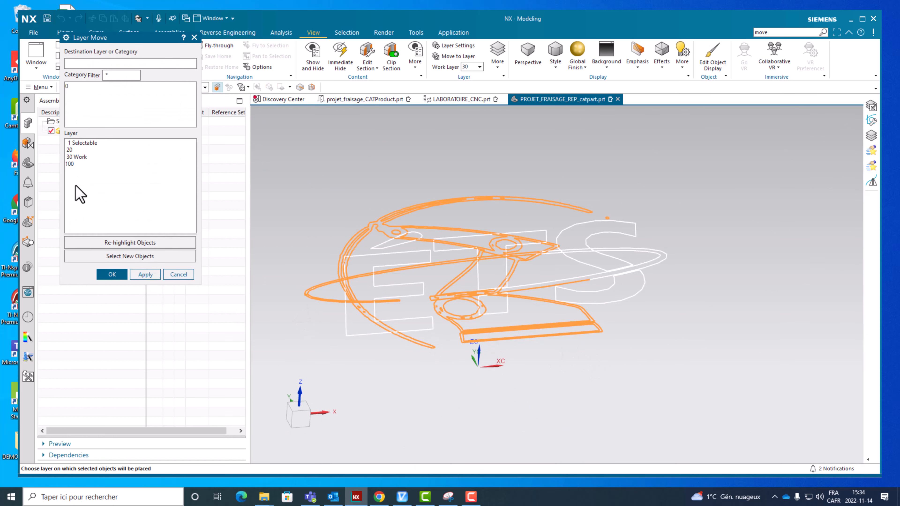
pyautogui.click(73, 156)
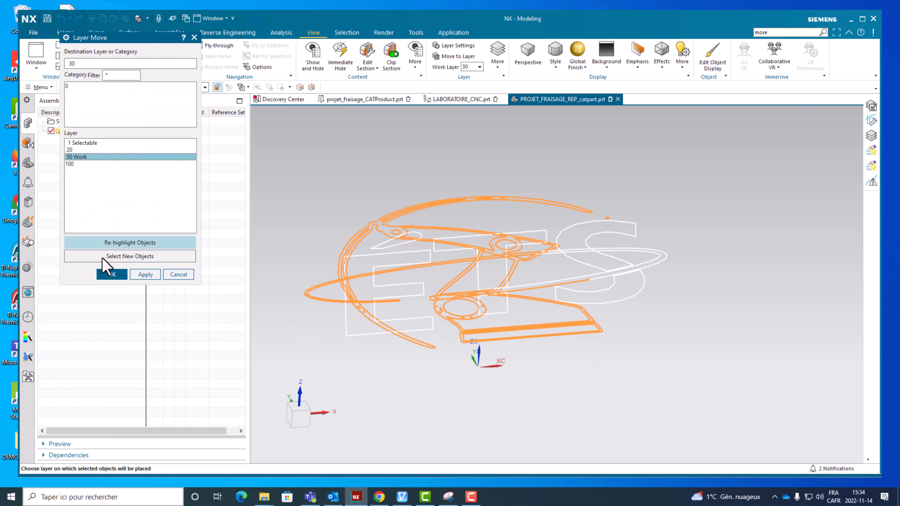
pyautogui.click(111, 275)
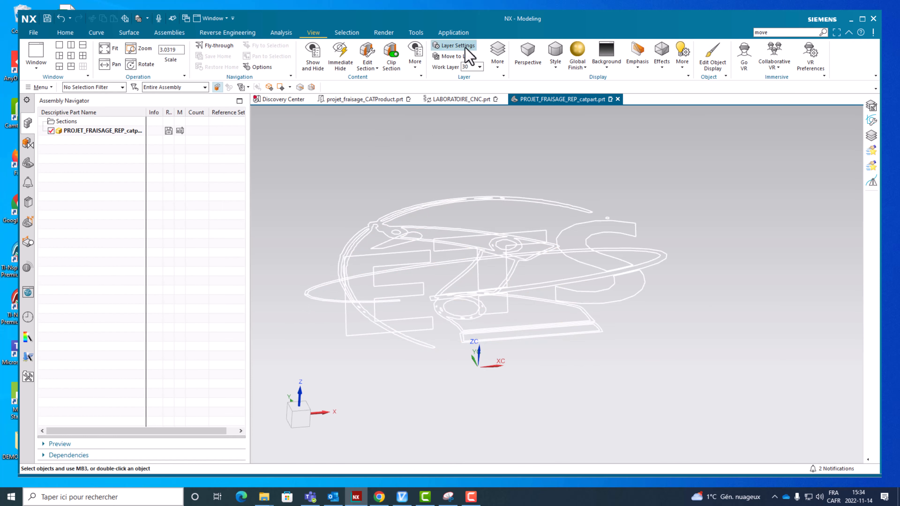
# - Make layer 40 the work layer and hide layer 30
pyautogui.click(457, 46)
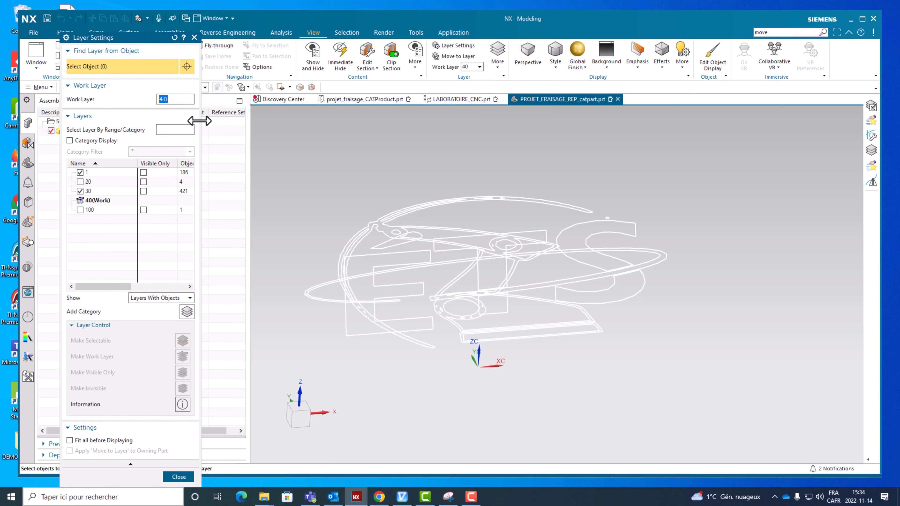
pyautogui.click(80, 192)
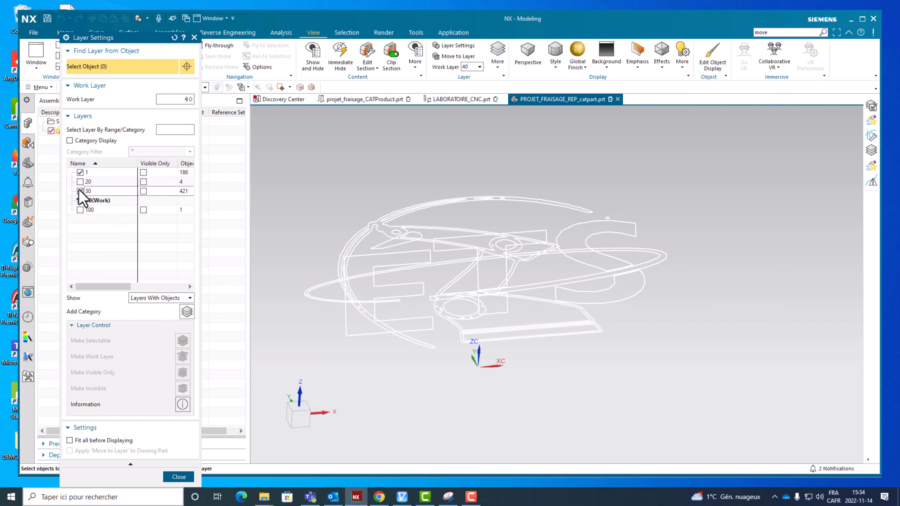
pyautogui.click(80, 191)
pyautogui.click(80, 192)
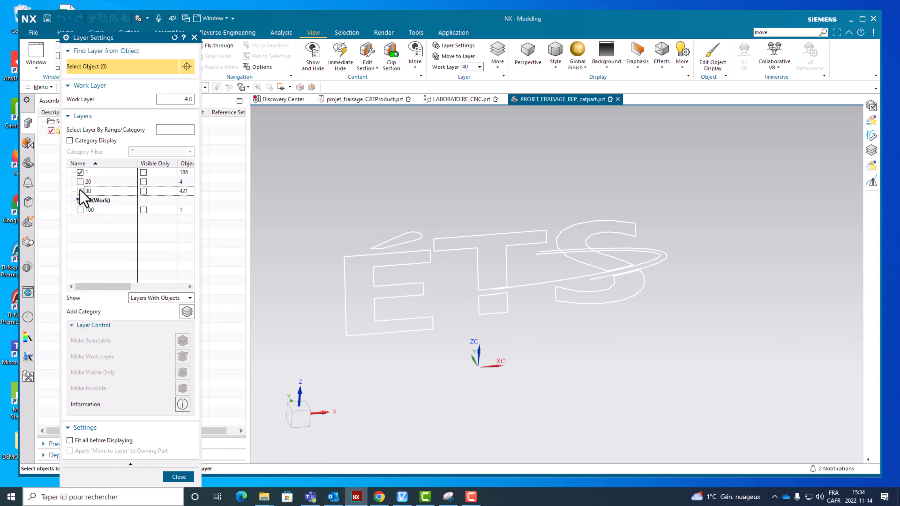
pyautogui.click(80, 192)
pyautogui.click(80, 192)
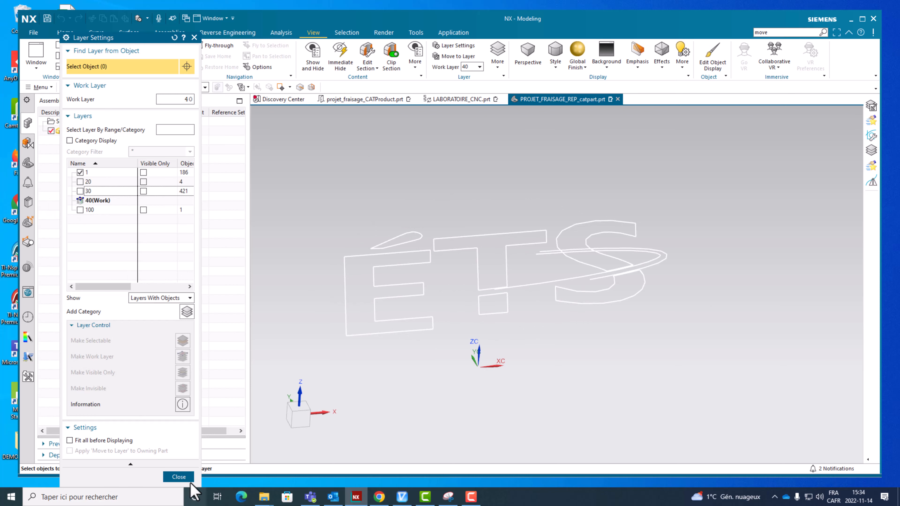
pyautogui.click(178, 477)
# - Select all visible ETS letter and ring curves and move them to layer 40
pyautogui.scroll(-2, 382, 350)
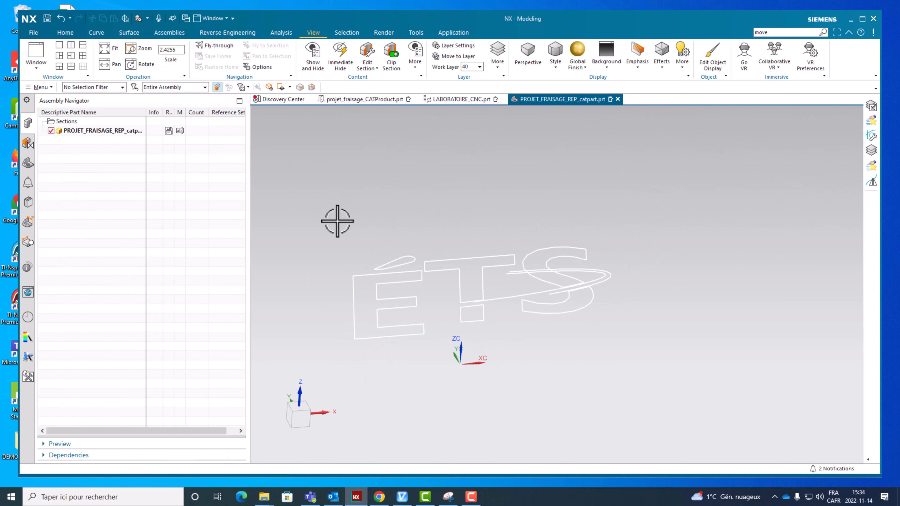
pyautogui.moveTo(330, 196); pyautogui.dragTo(661, 366)
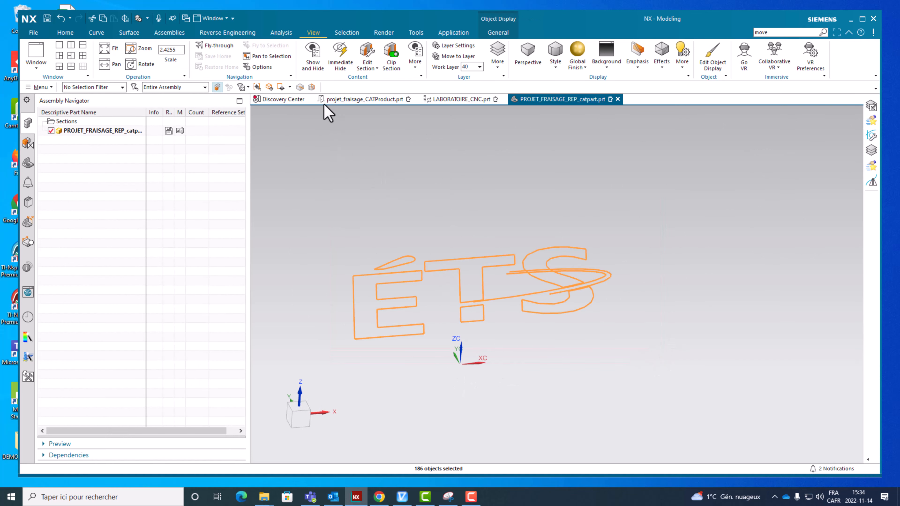
pyautogui.click(457, 56)
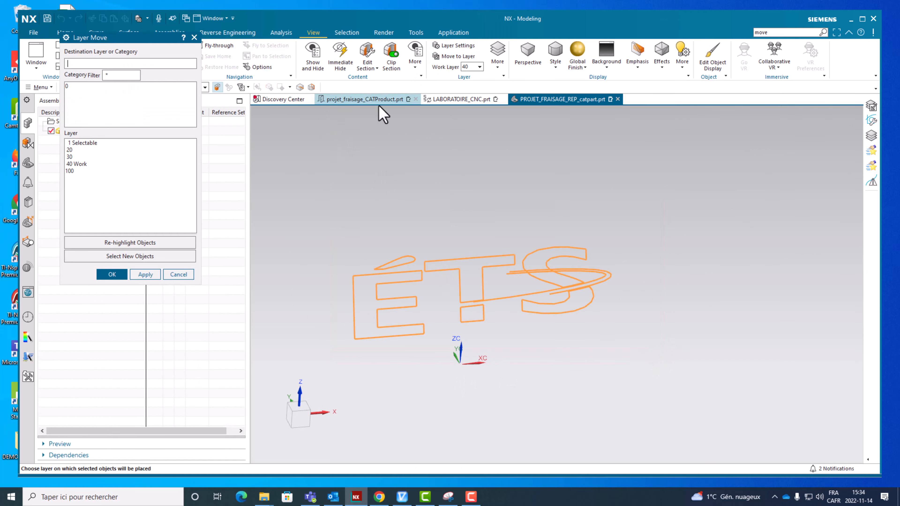
pyautogui.click(72, 163)
pyautogui.click(112, 274)
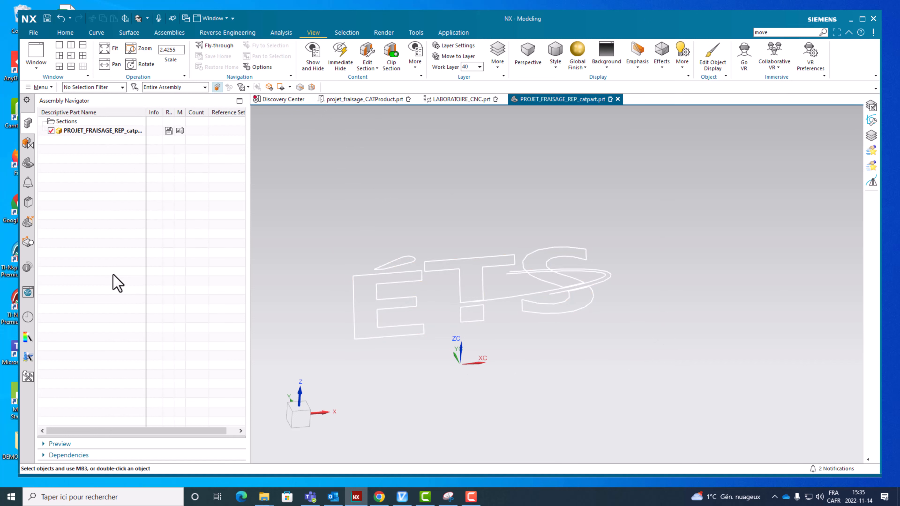
# - Make layer 30 the work layer and hide layer 40
pyautogui.click(455, 46)
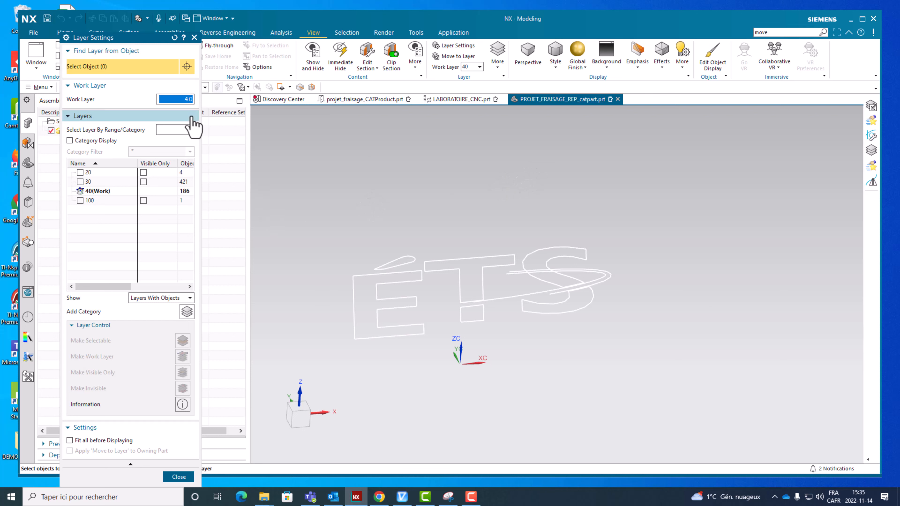
pyautogui.press('Return')
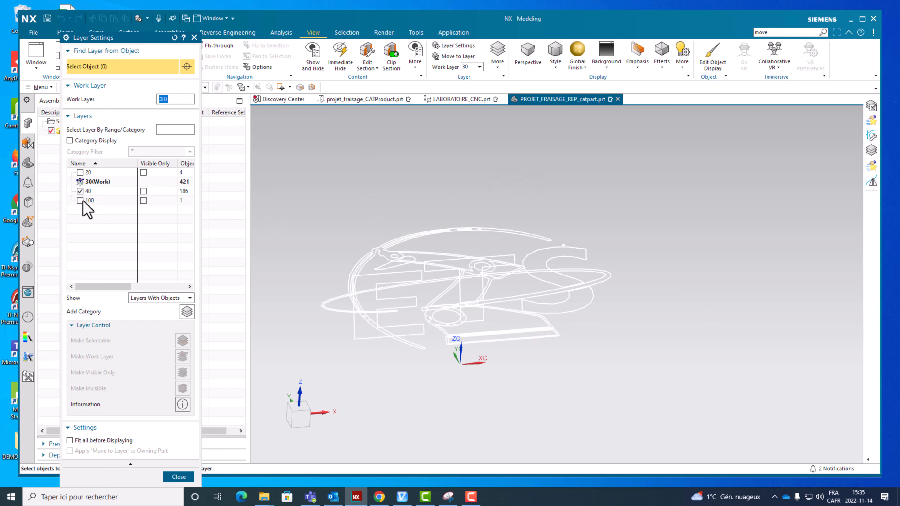
pyautogui.click(80, 191)
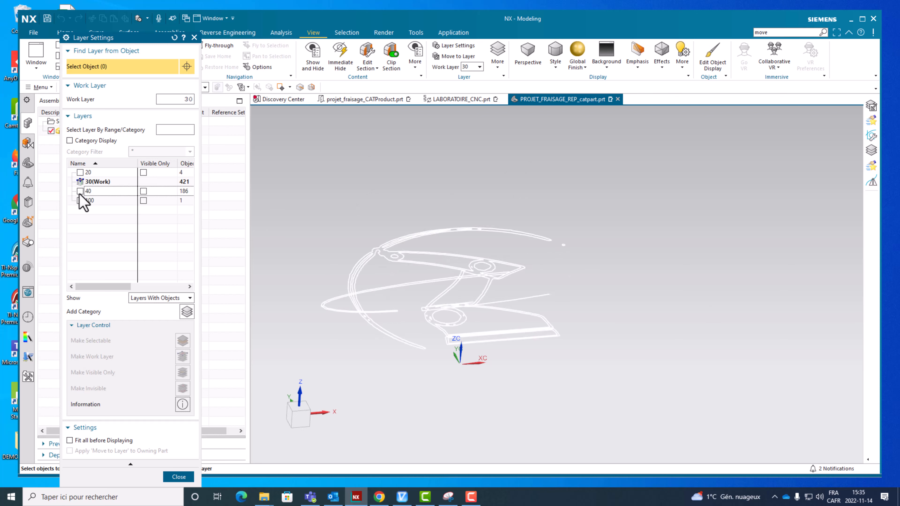
pyautogui.click(184, 479)
# - Start another layer move and restrict the selection to curves
pyautogui.scroll(2, 298, 387)
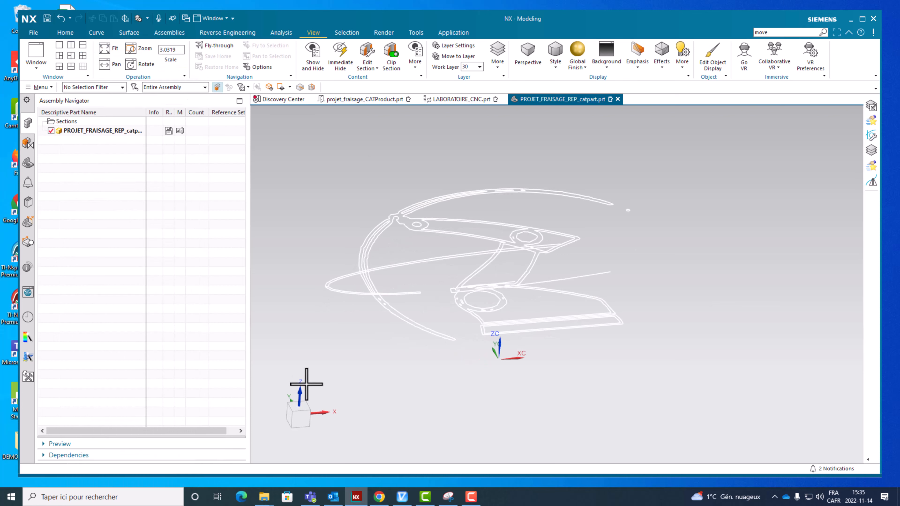
pyautogui.click(457, 56)
pyautogui.scroll(3, 417, 296)
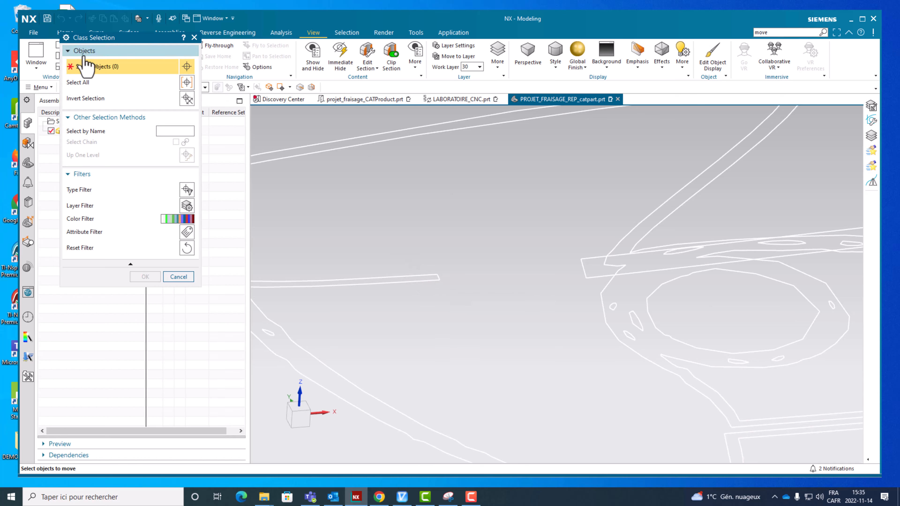
pyautogui.moveTo(98, 38); pyautogui.dragTo(84, 142)
pyautogui.click(102, 87)
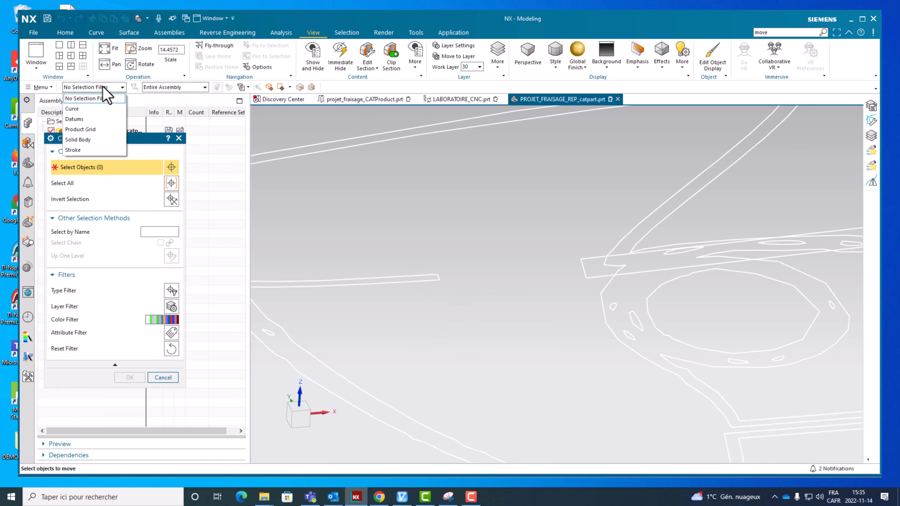
pyautogui.click(79, 111)
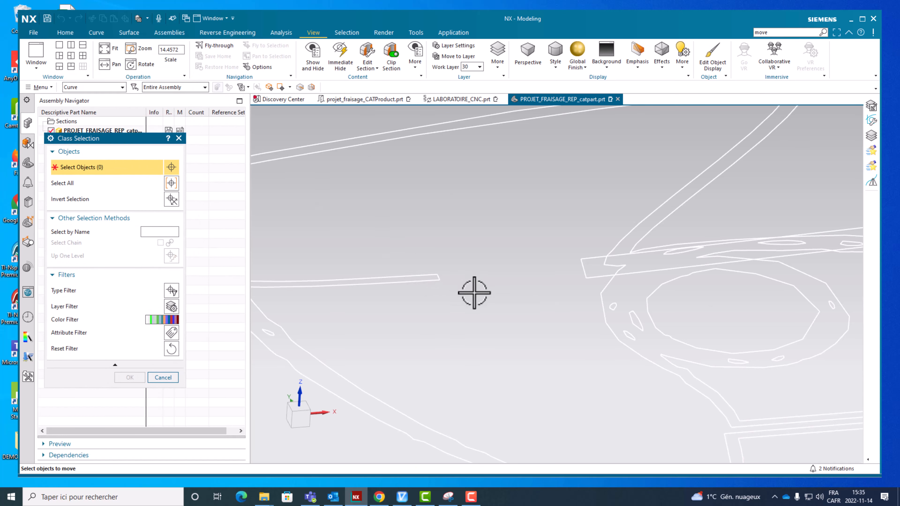
# - Select the short end edge and the two parallel lower curves of the elliptical ring's left part
pyautogui.click(420, 280)
pyautogui.moveTo(474, 250); pyautogui.dragTo(391, 302)
pyautogui.scroll(-1, 392, 302)
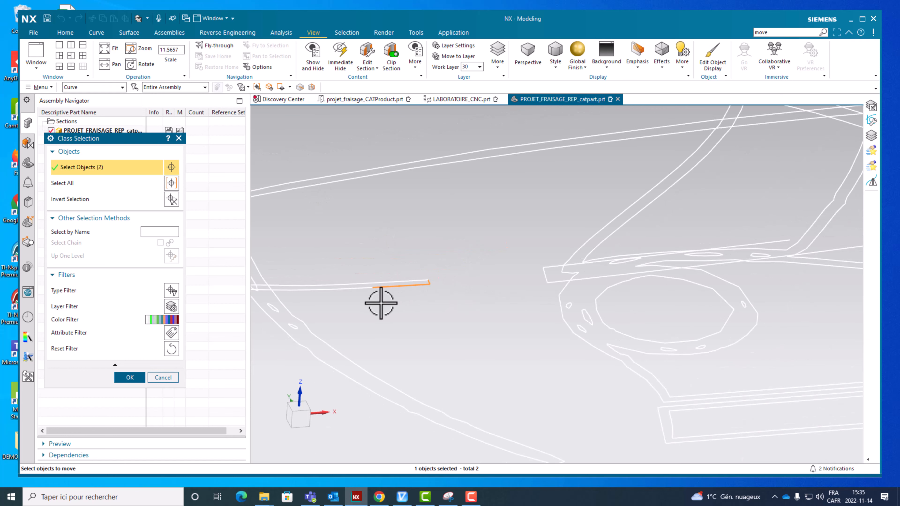
pyautogui.click(360, 289)
pyautogui.click(384, 282)
pyautogui.click(358, 283)
pyautogui.scroll(4, 358, 283)
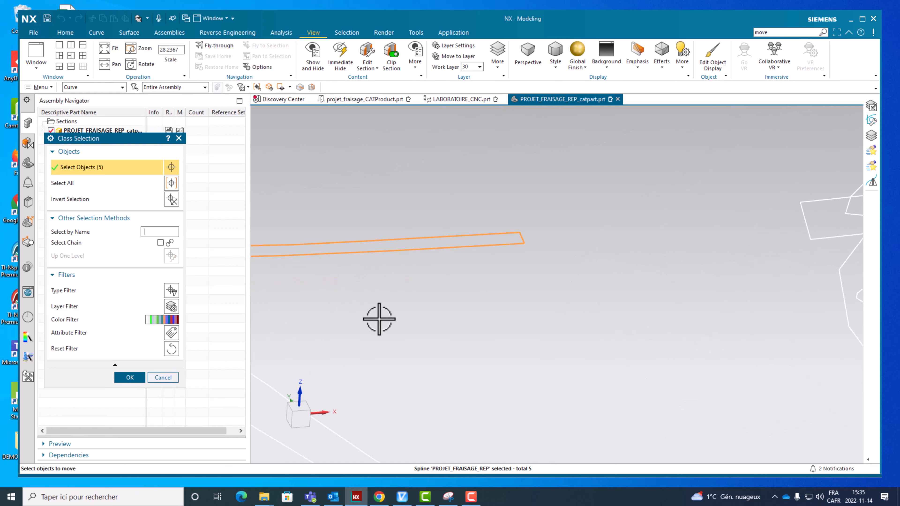
pyautogui.click(329, 289)
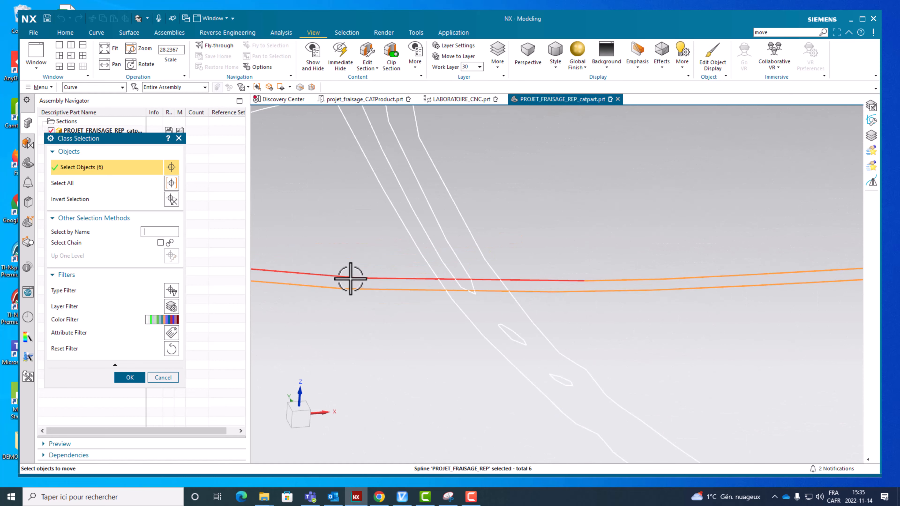
pyautogui.click(347, 276)
# - Select the ring's curves around its left bend and along the two parallel upper curves toward the upper arm
pyautogui.scroll(-4, 412, 283)
pyautogui.scroll(-1, 305, 297)
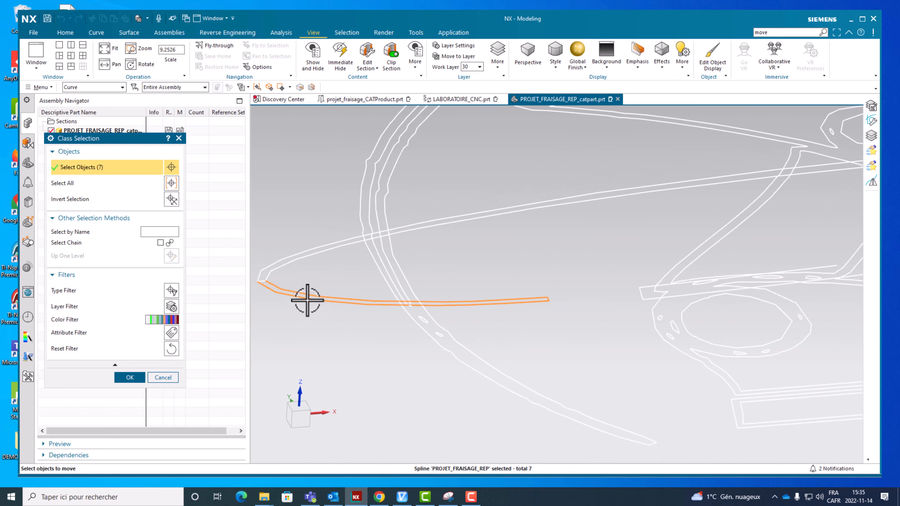
pyautogui.click(274, 270)
pyautogui.click(268, 268)
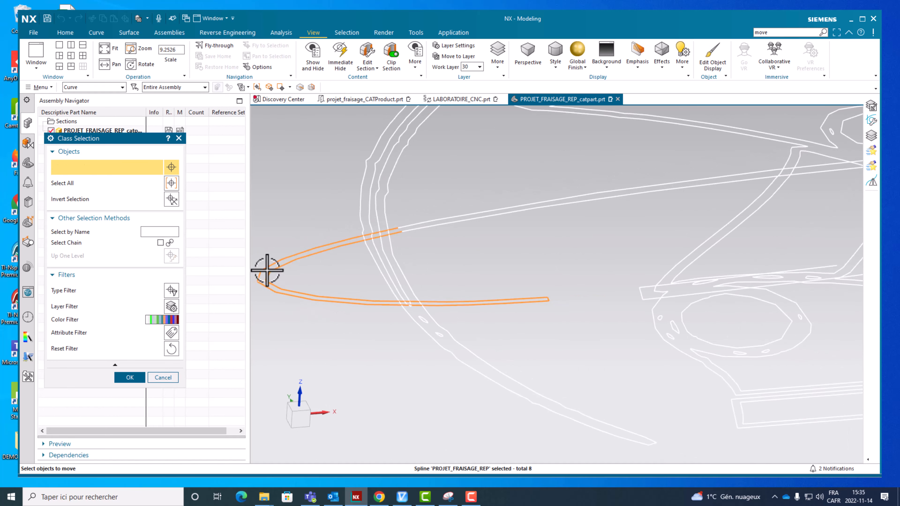
pyautogui.click(422, 220)
pyautogui.click(446, 220)
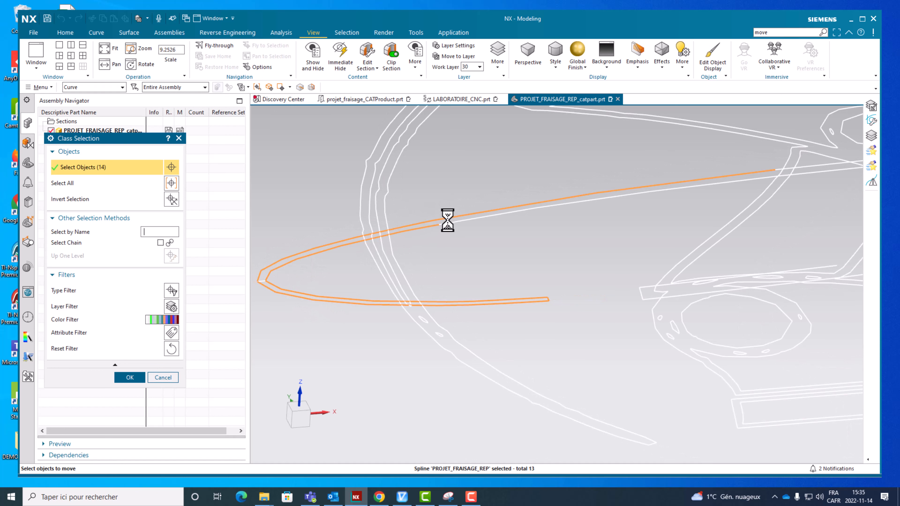
pyautogui.click(454, 224)
# - Select the ring's two upper curve segments crossing the upper arm and the single ring curve extending right above the lower arm
pyautogui.scroll(5, 471, 259)
pyautogui.scroll(-5, 470, 258)
pyautogui.scroll(3, 623, 209)
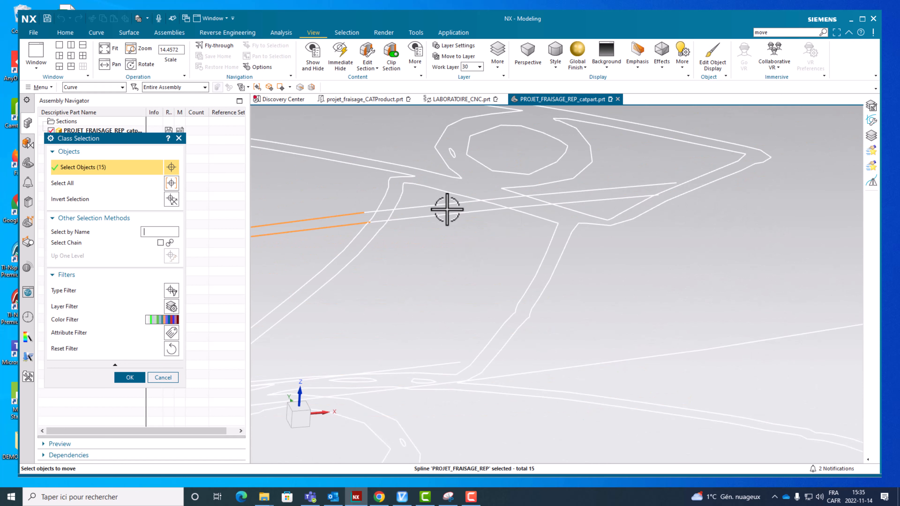
pyautogui.click(369, 212)
pyautogui.click(383, 217)
pyautogui.scroll(-3, 357, 222)
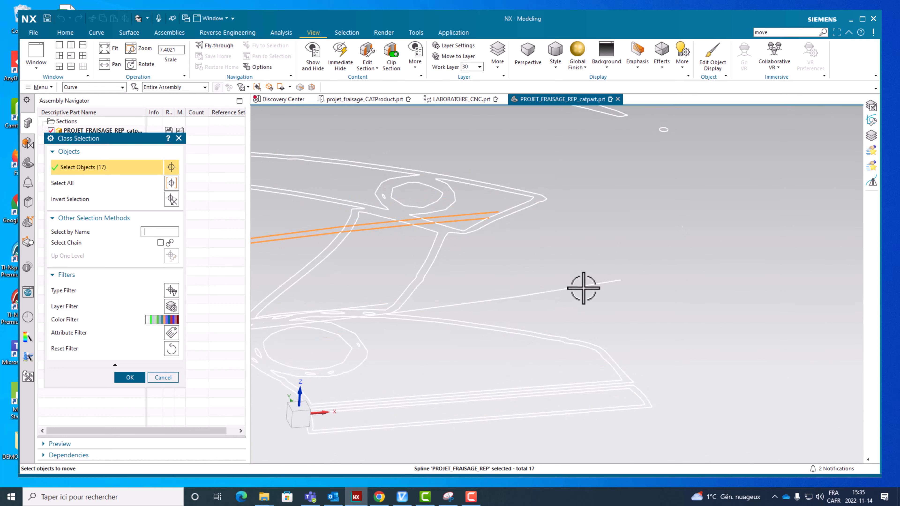
pyautogui.scroll(-3, 573, 289)
pyautogui.scroll(2, 565, 298)
pyautogui.click(564, 288)
pyautogui.scroll(-6, 602, 282)
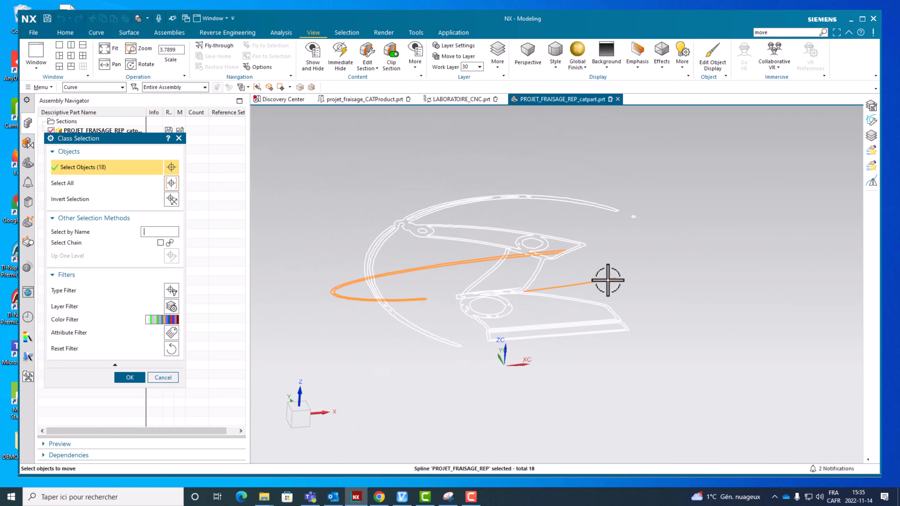
# - Confirm the selected elliptical ring curves and move them to layer 40
pyautogui.click(130, 378)
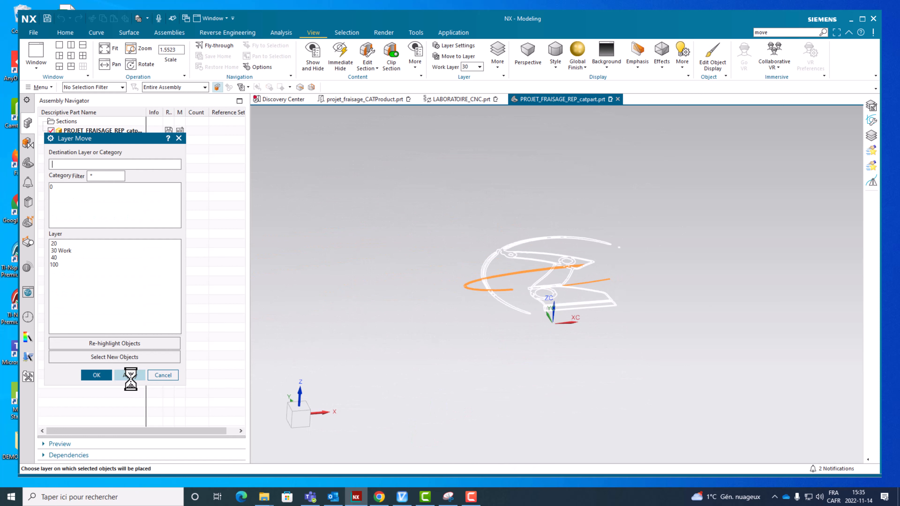
pyautogui.click(56, 257)
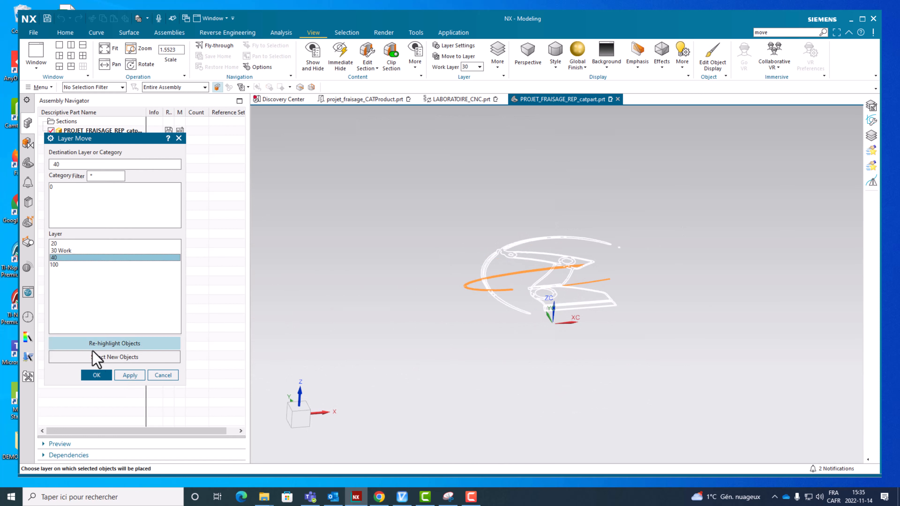
pyautogui.click(96, 375)
# - Delete the short stray line lying apart to the left of the remaining logo curves
pyautogui.scroll(10, 460, 296)
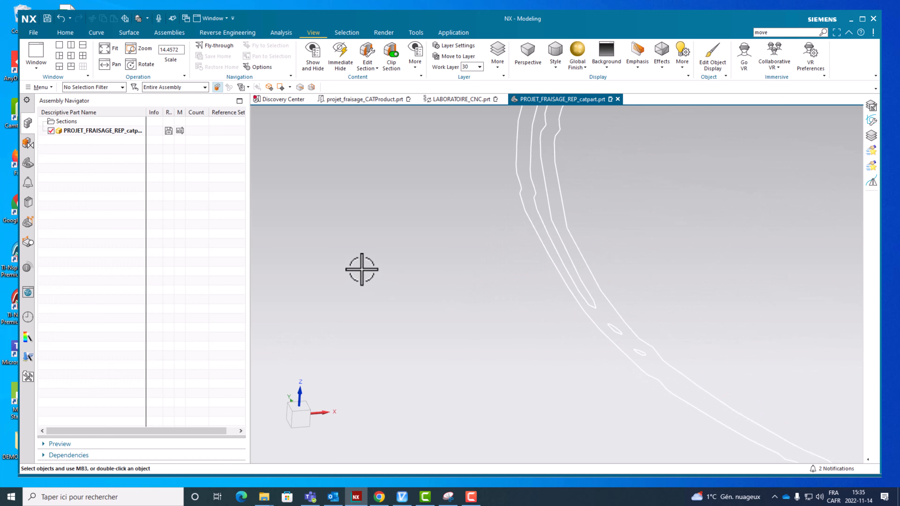
pyautogui.scroll(4, 360, 277)
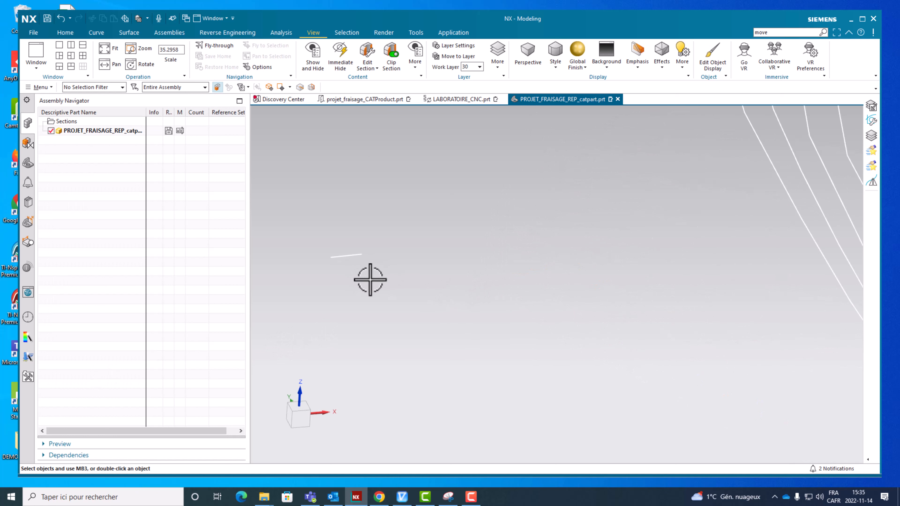
pyautogui.click(348, 255)
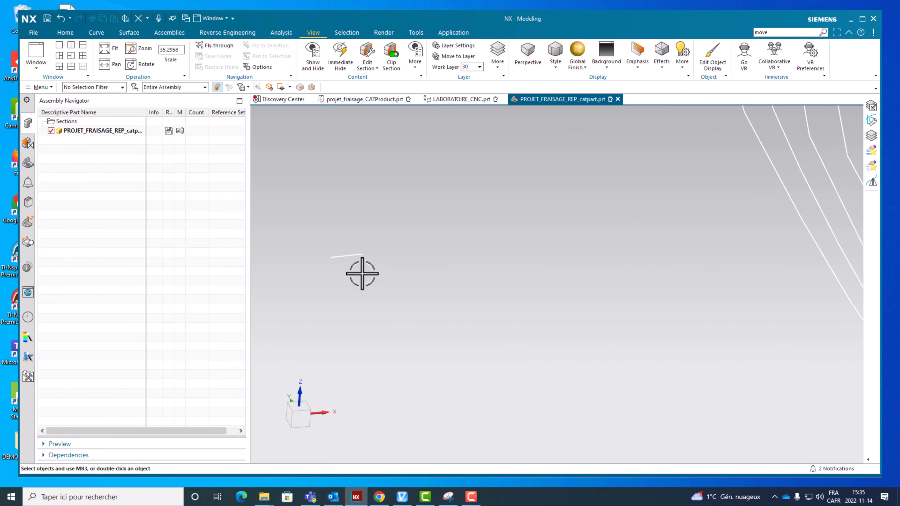
pyautogui.click(352, 258)
pyautogui.press('Delete')
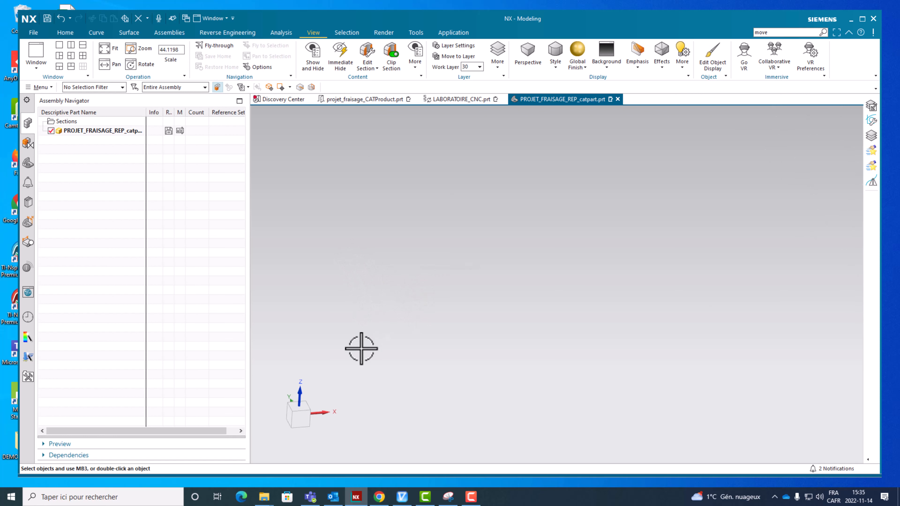
# - Make layer 40 the work layer and hide layer 30 so only the letters and ring are displayed
pyautogui.hotkey('ctrl', 'f')
pyautogui.moveTo(414, 296); pyautogui.dragTo(409, 318, button='middle')
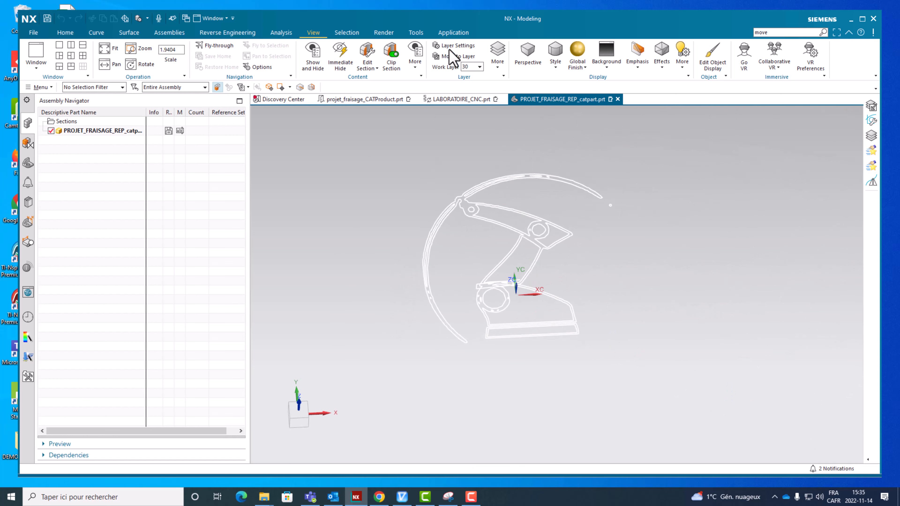
pyautogui.click(455, 45)
pyautogui.click(66, 292)
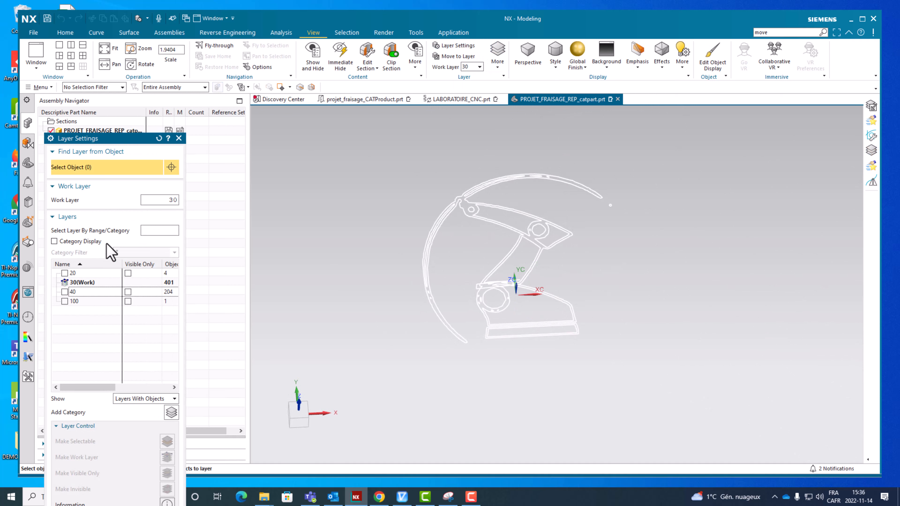
pyautogui.click(163, 200)
pyautogui.write('4')
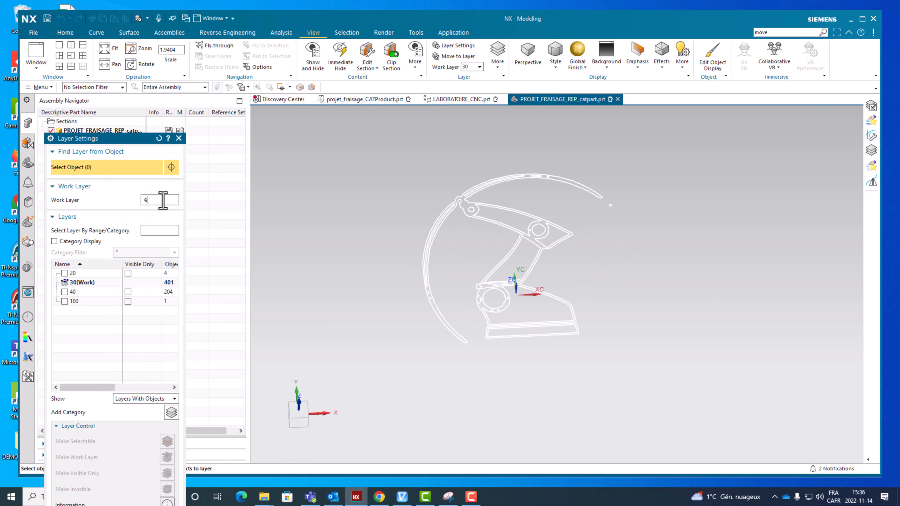
pyautogui.write('0')
pyautogui.press('Return')
pyautogui.click(64, 283)
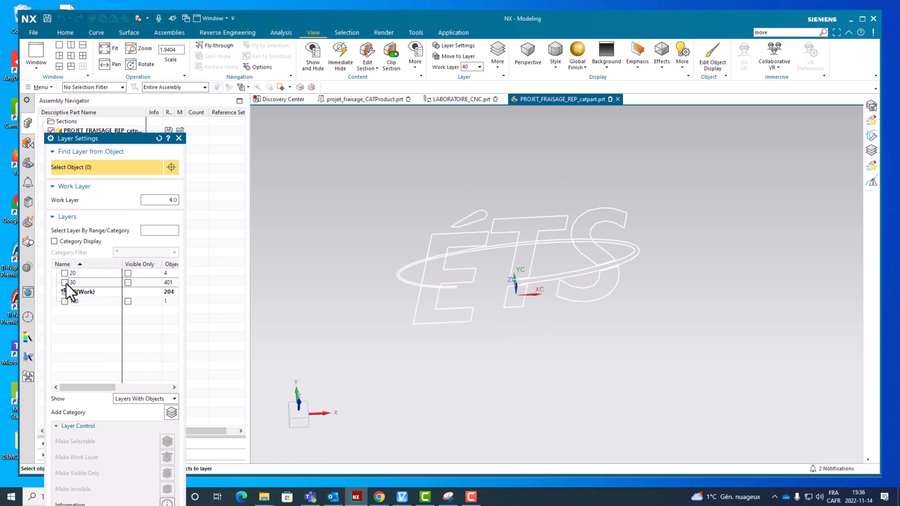
# - Inspect the ring and letter curves, show layer 30 again alongside layer 40, and close the layer settings
pyautogui.moveTo(394, 354); pyautogui.dragTo(411, 322, button='middle')
pyautogui.scroll(10, 522, 268)
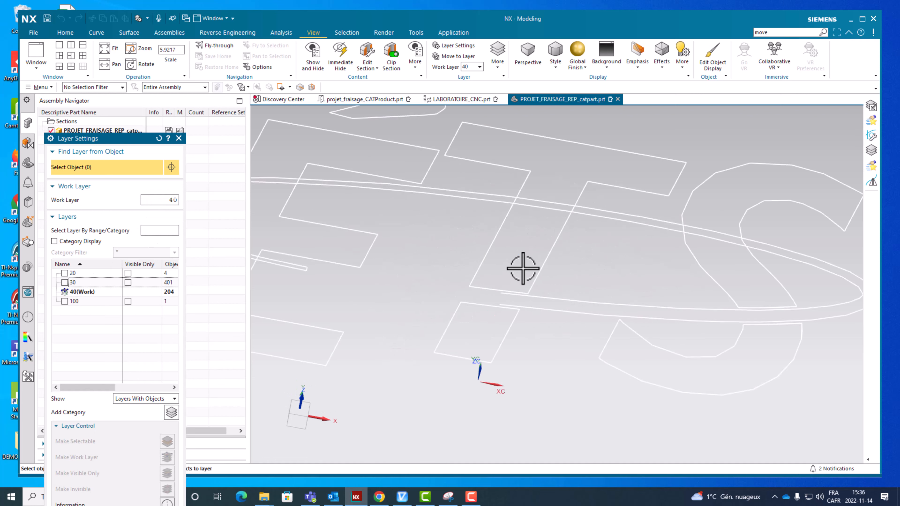
pyautogui.scroll(-5, 512, 285)
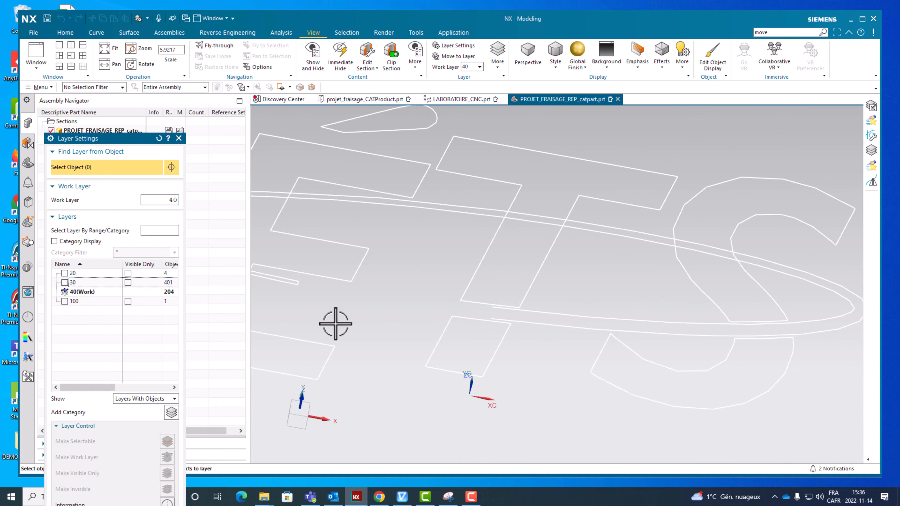
pyautogui.click(64, 282)
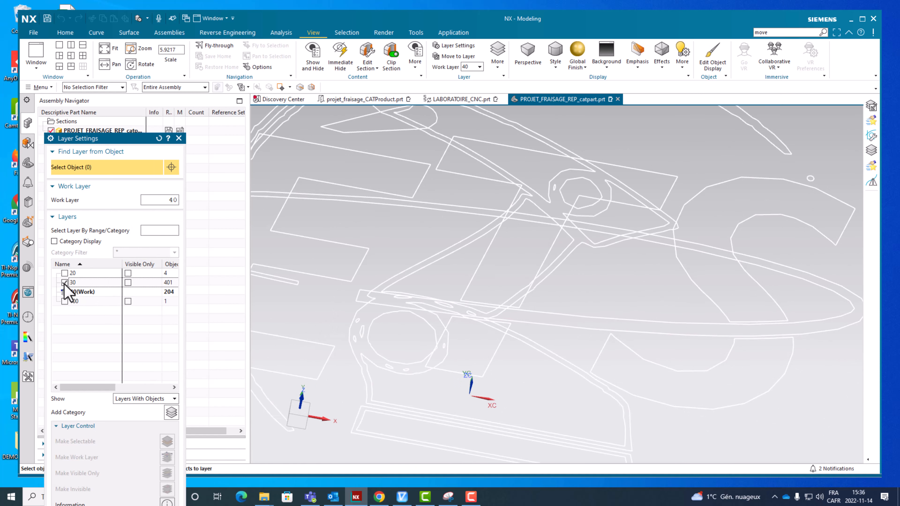
pyautogui.scroll(5, 378, 302)
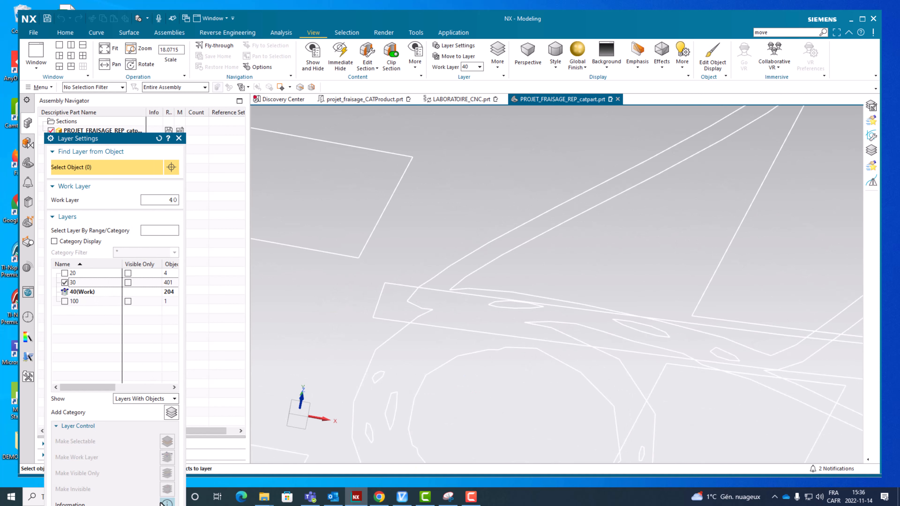
pyautogui.moveTo(142, 138); pyautogui.dragTo(164, 102)
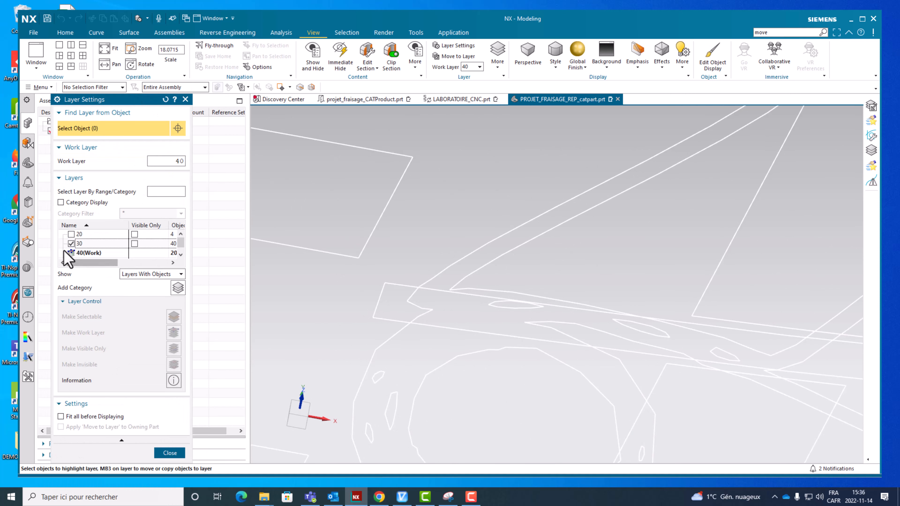
pyautogui.click(71, 244)
pyautogui.click(72, 243)
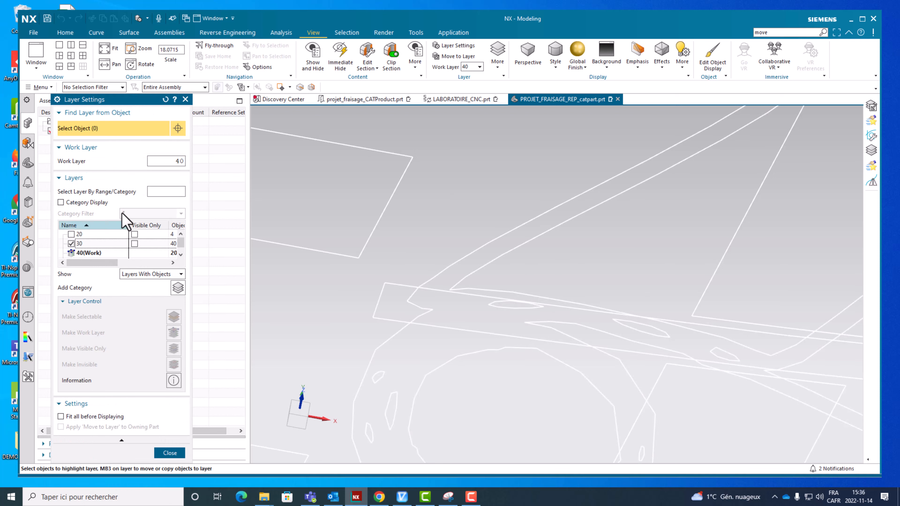
pyautogui.click(169, 453)
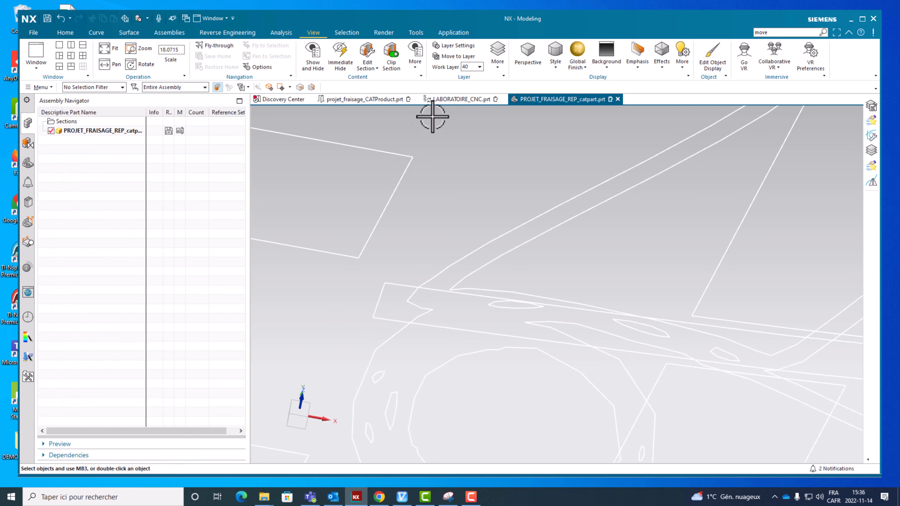
# - Move the short line closing the end of the two parallel ring curves above the lower arm's circle to layer 40
pyautogui.click(453, 57)
pyautogui.click(375, 305)
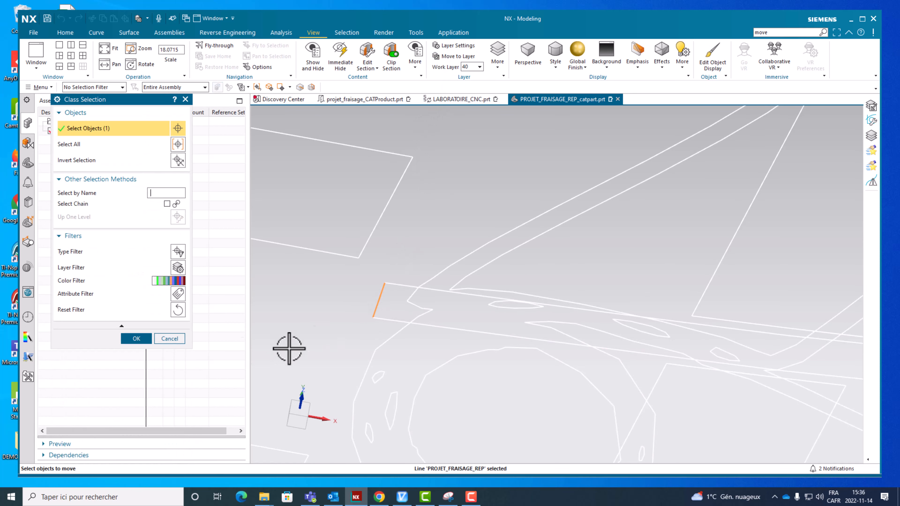
pyautogui.click(137, 339)
pyautogui.click(76, 218)
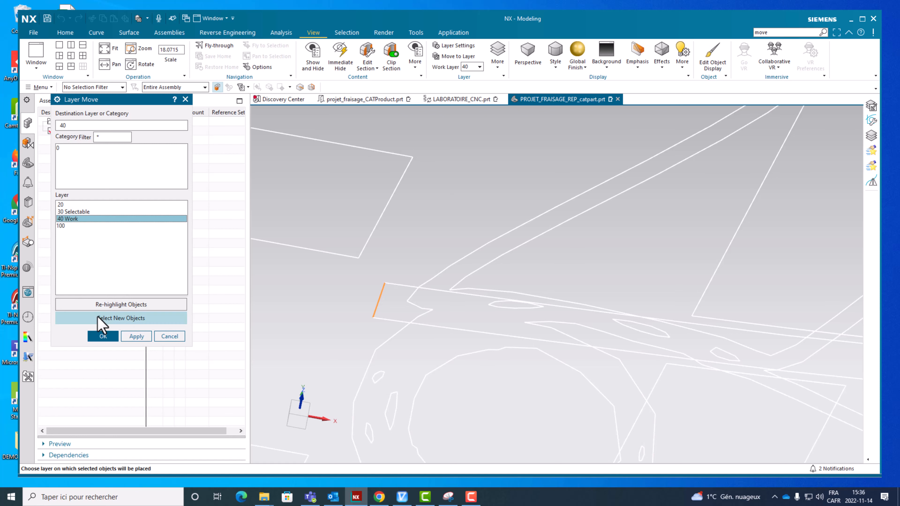
pyautogui.click(103, 337)
# - Make layer 100 the work layer and hide layers 40 and 30 so only the solid body is displayed
pyautogui.scroll(-2, 318, 255)
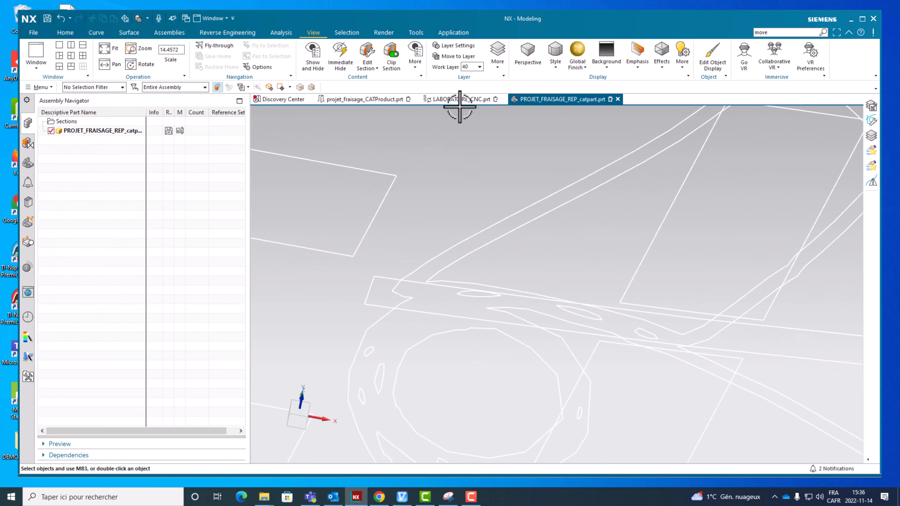
pyautogui.click(448, 46)
pyautogui.scroll(10, 470, 191)
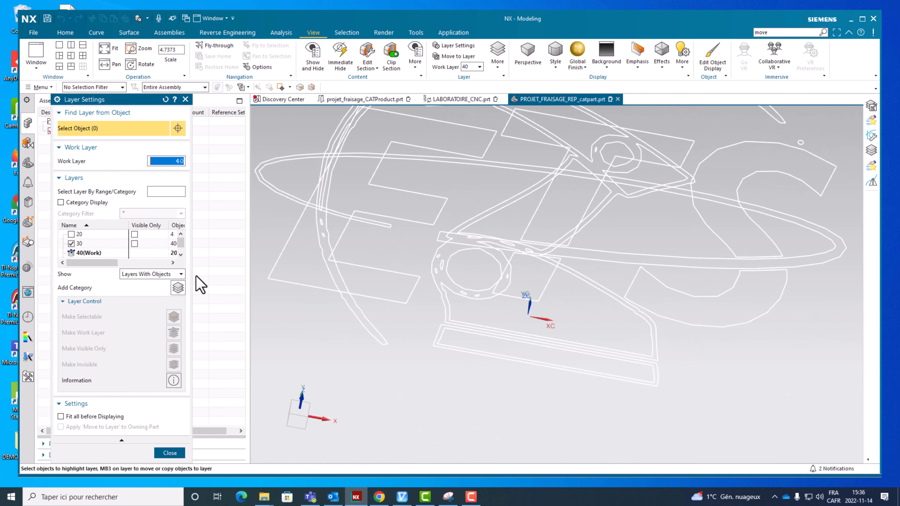
pyautogui.moveTo(183, 242); pyautogui.dragTo(181, 254)
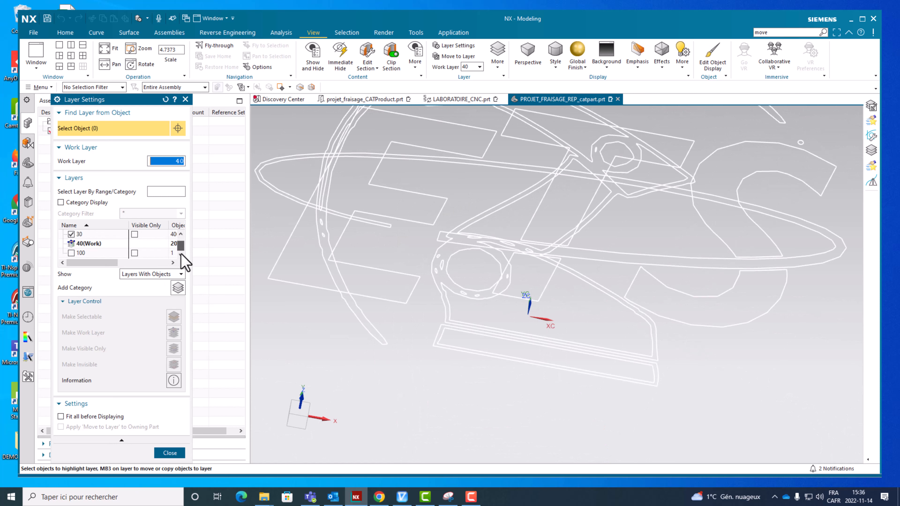
pyautogui.click(71, 252)
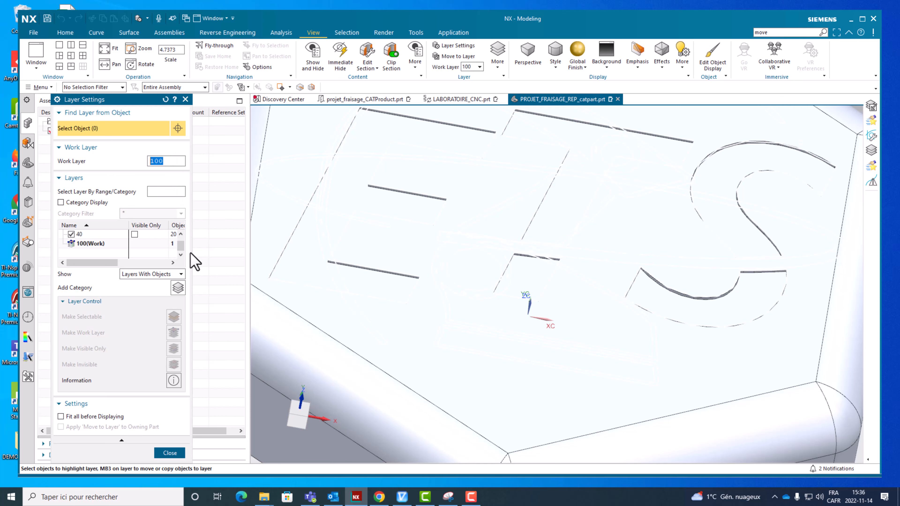
pyautogui.moveTo(149, 95); pyautogui.dragTo(150, 14)
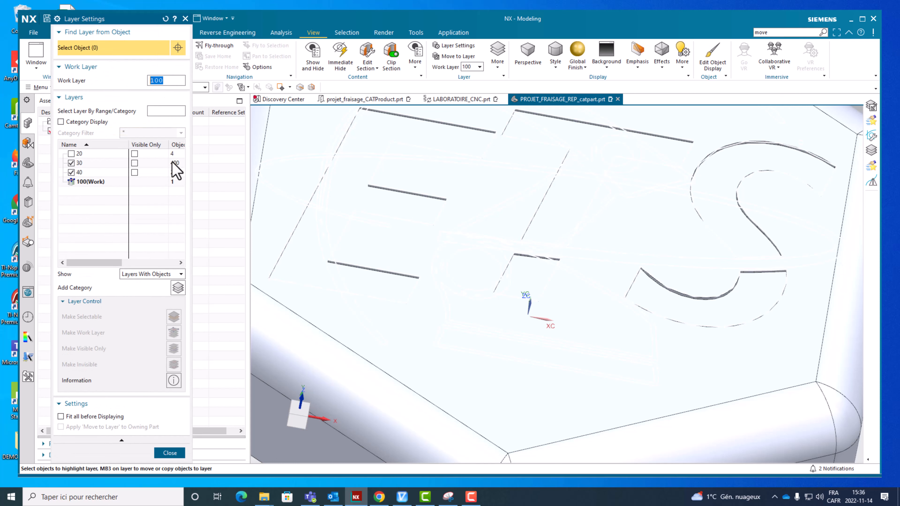
pyautogui.click(71, 172)
pyautogui.click(72, 164)
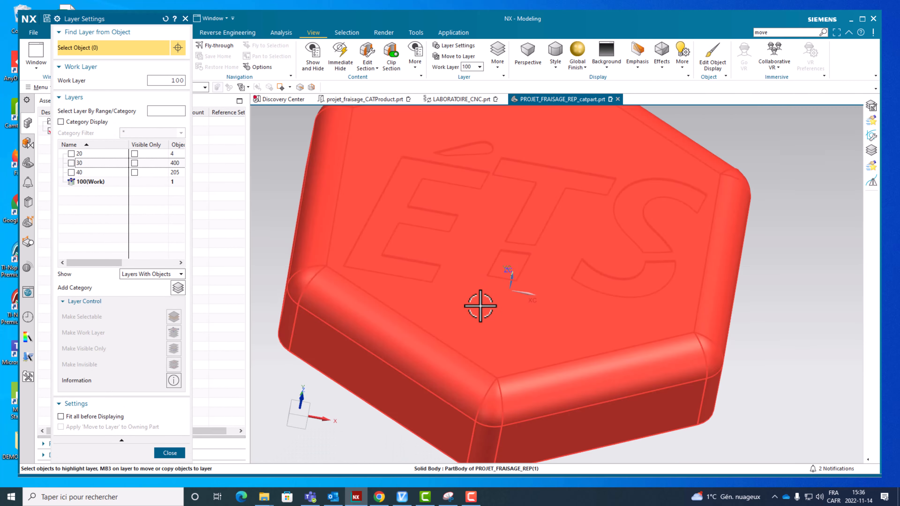
# - Toggle layer 40 on and off to compare its curves with the solid body, leaving it hidden
pyautogui.scroll(-3, 402, 362)
pyautogui.moveTo(402, 362)
pyautogui.mouseDown(button='middle')
pyautogui.moveTo(408, 342)
pyautogui.moveTo(422, 342)
pyautogui.moveTo(404, 349)
pyautogui.mouseUp(button='middle')
pyautogui.click(72, 173)
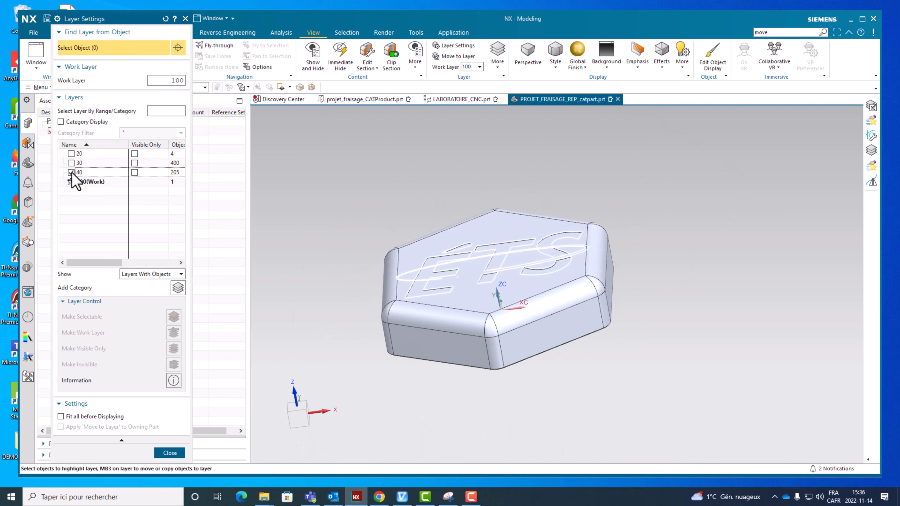
pyautogui.click(72, 172)
pyautogui.click(72, 172)
pyautogui.click(71, 172)
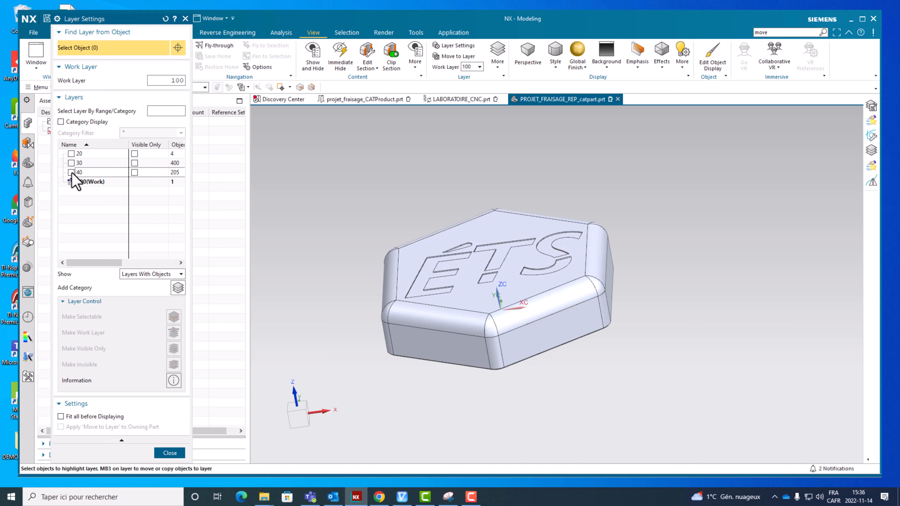
pyautogui.click(82, 181)
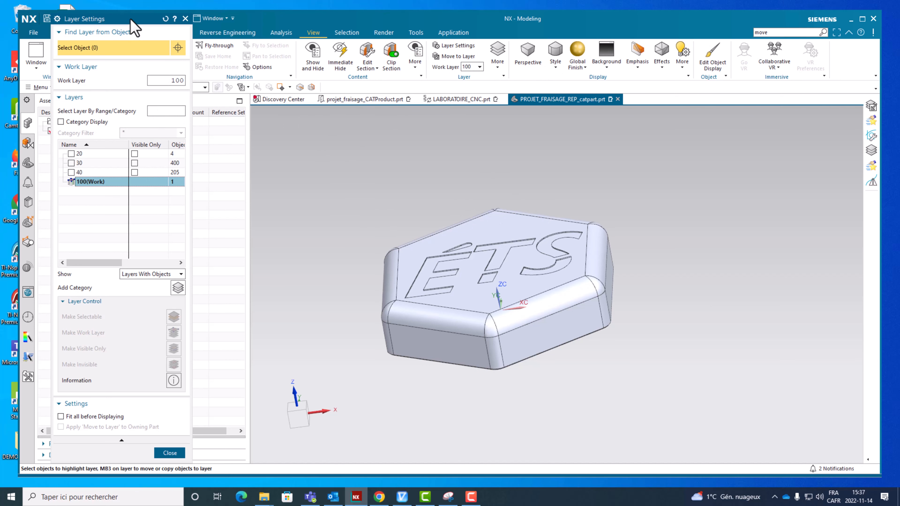
pyautogui.moveTo(130, 20); pyautogui.dragTo(121, 96)
pyautogui.click(95, 88)
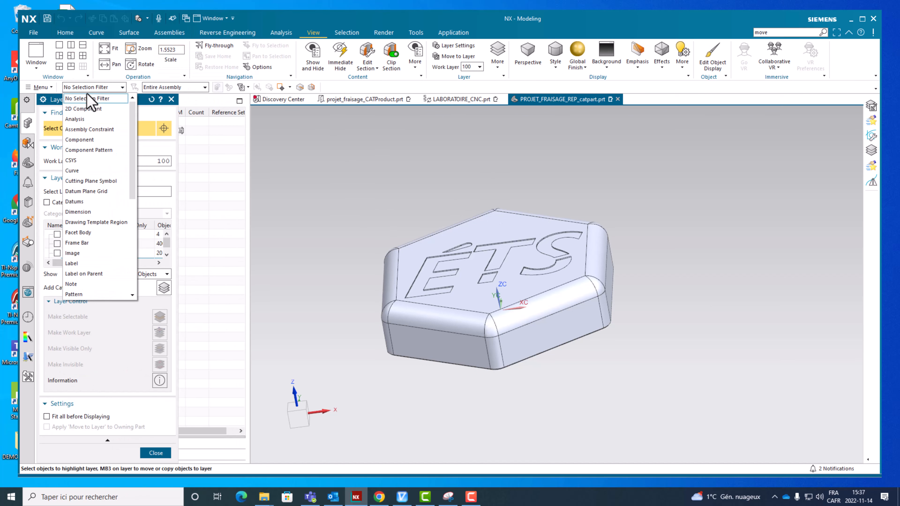
pyautogui.scroll(-5, 85, 159)
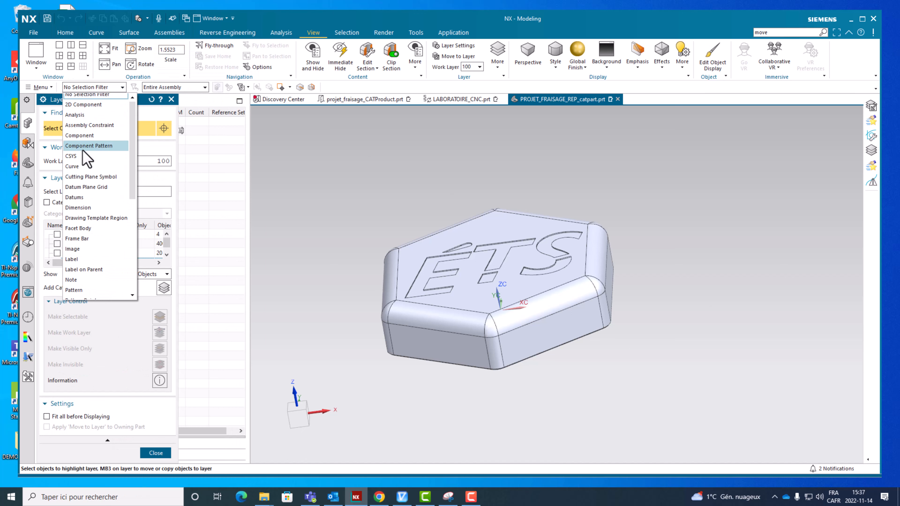
pyautogui.scroll(-1, 87, 276)
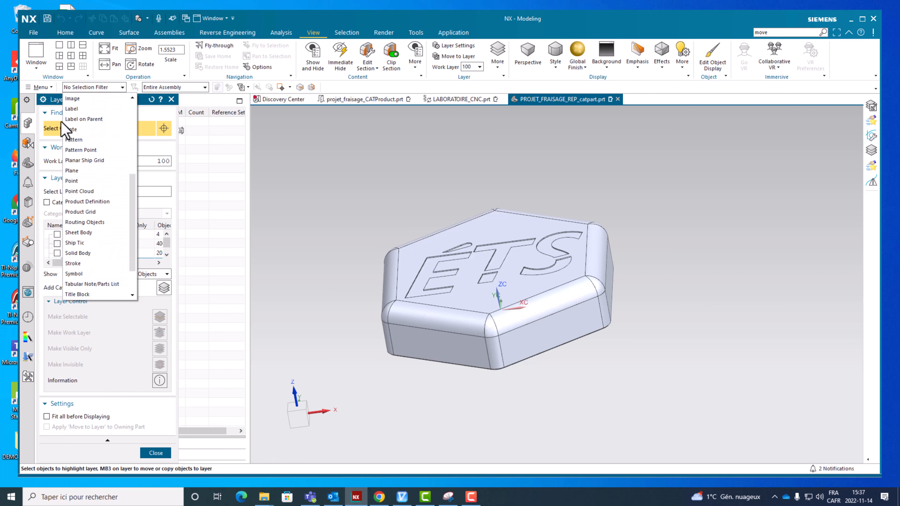
pyautogui.click(59, 106)
pyautogui.click(156, 452)
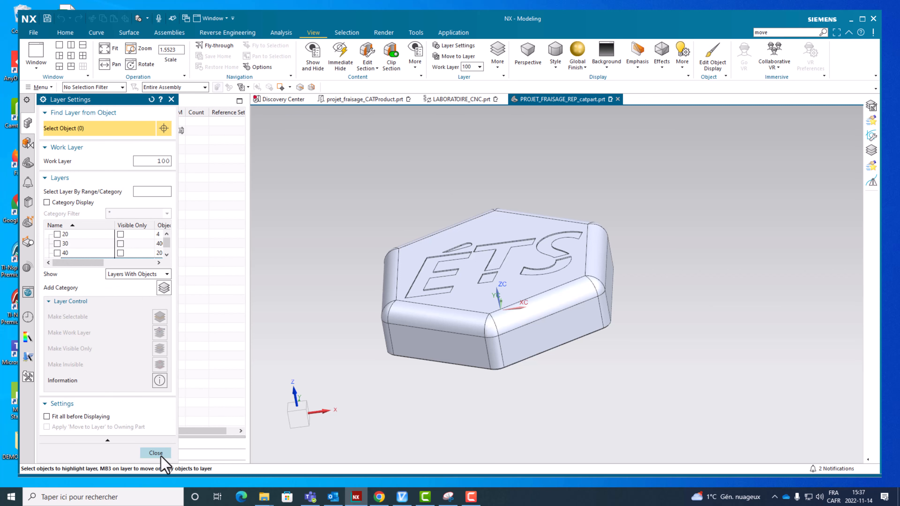
pyautogui.scroll(4, 391, 237)
pyautogui.scroll(-7, 372, 239)
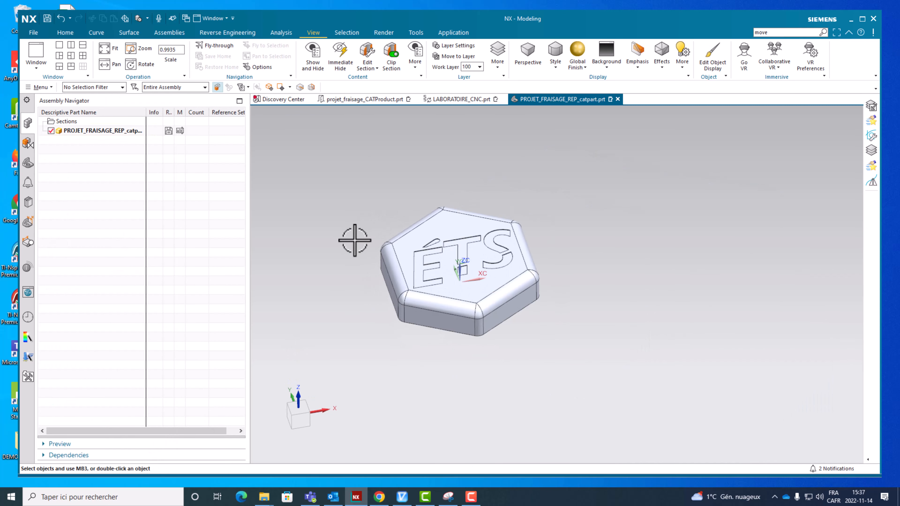
pyautogui.moveTo(354, 241)
pyautogui.mouseDown(button='middle')
pyautogui.moveTo(358, 228)
pyautogui.moveTo(348, 226)
pyautogui.mouseUp(button='middle')
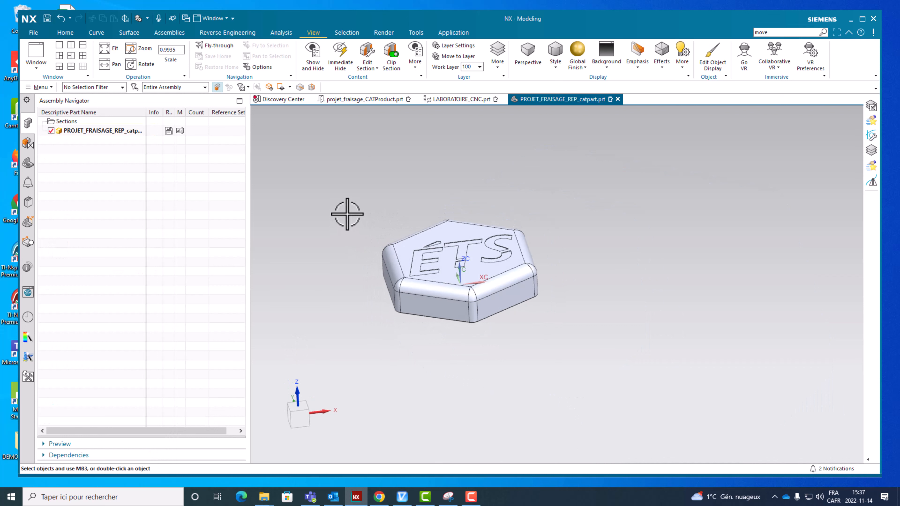
# - Make layer 50 the work layer in the layer settings while keeping the solid body displayed
pyautogui.click(456, 46)
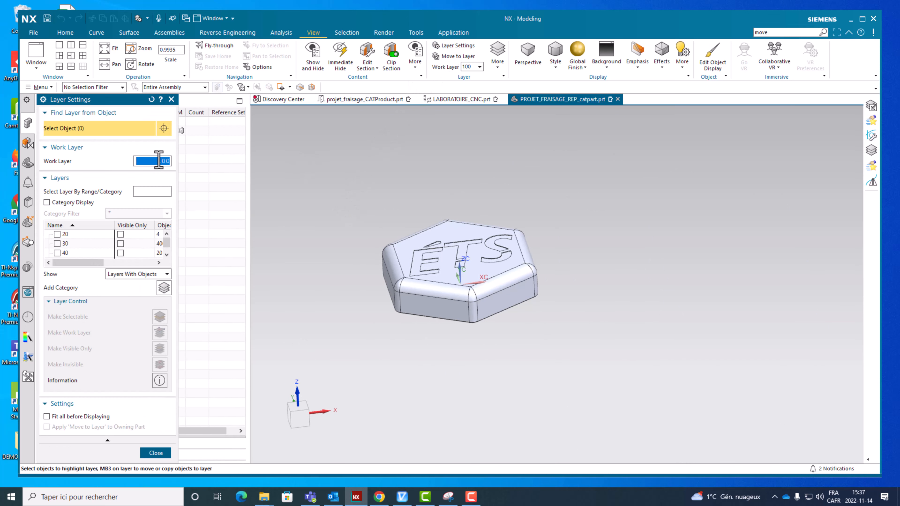
pyautogui.scroll(-1, 89, 259)
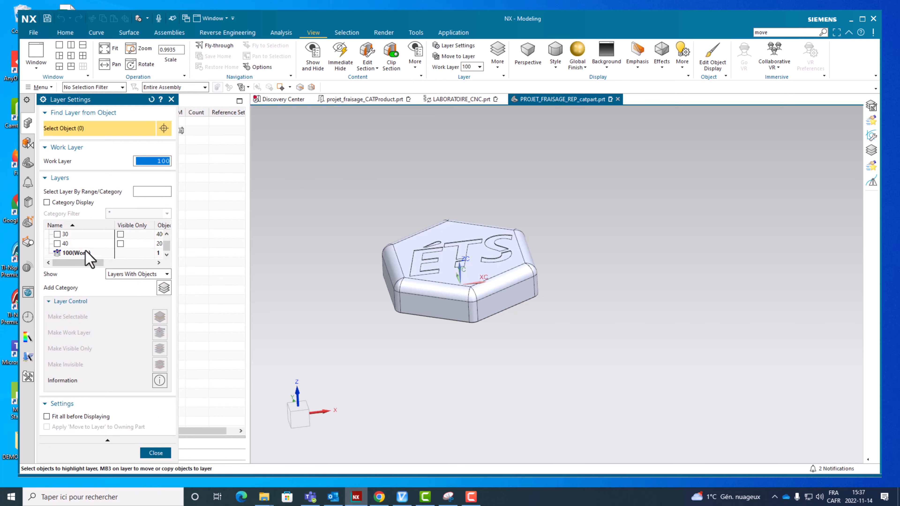
pyautogui.write('50')
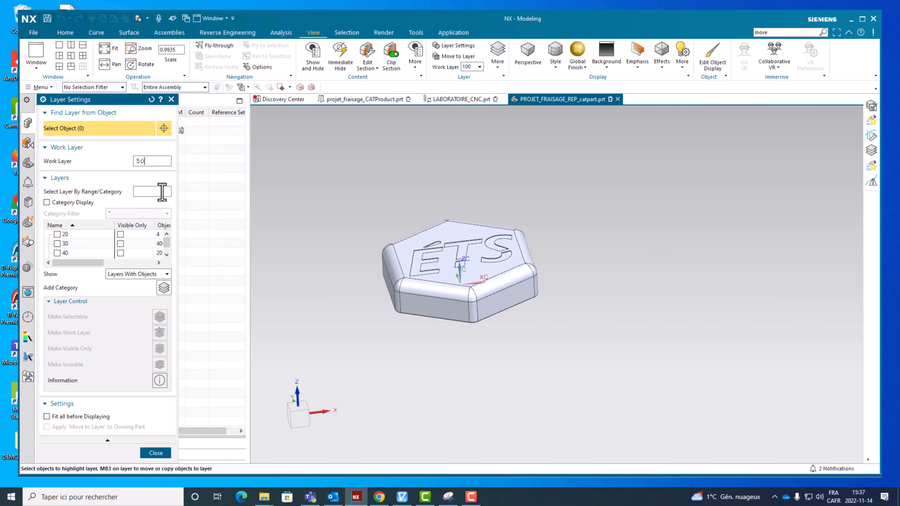
pyautogui.press('Return')
pyautogui.moveTo(108, 101); pyautogui.dragTo(161, 43)
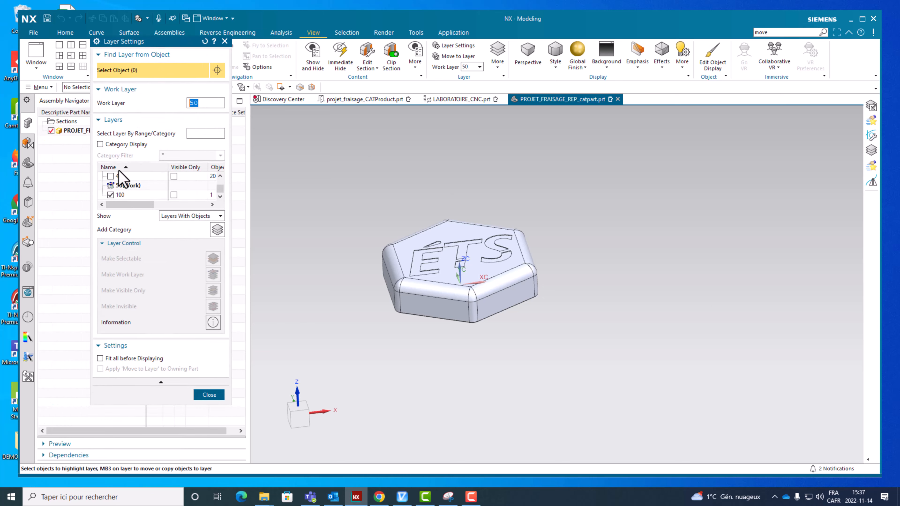
pyautogui.click(207, 396)
pyautogui.scroll(2, 334, 279)
pyautogui.scroll(-2, 335, 279)
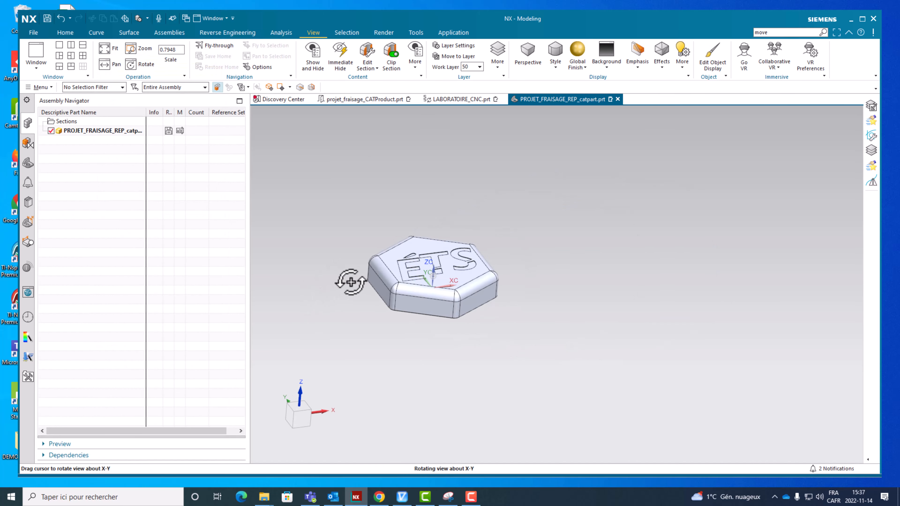
pyautogui.scroll(2, 345, 319)
pyautogui.scroll(-2, 329, 323)
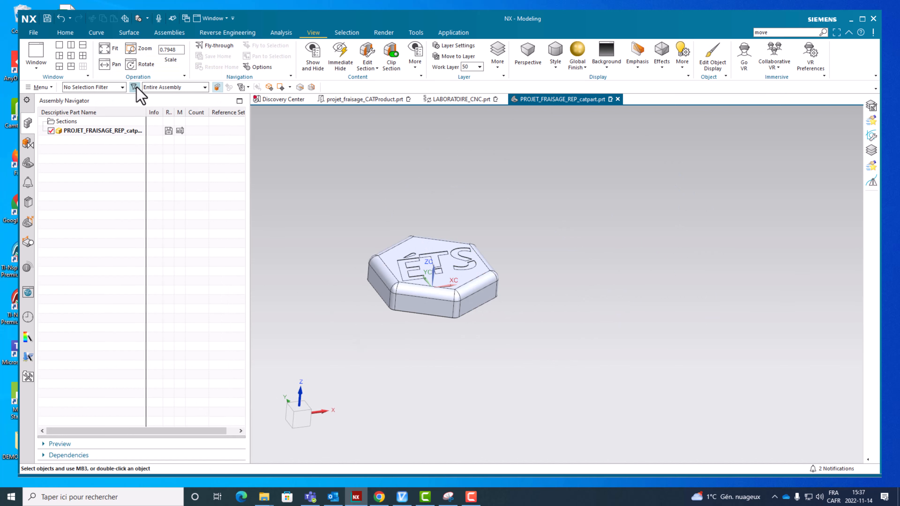
# - Set up an AutoCAD DXF/DWG import of VQImA-mlb-los-angeles-dodgers-la-logo.dxf into the work part and preview its geometry
pyautogui.click(33, 32)
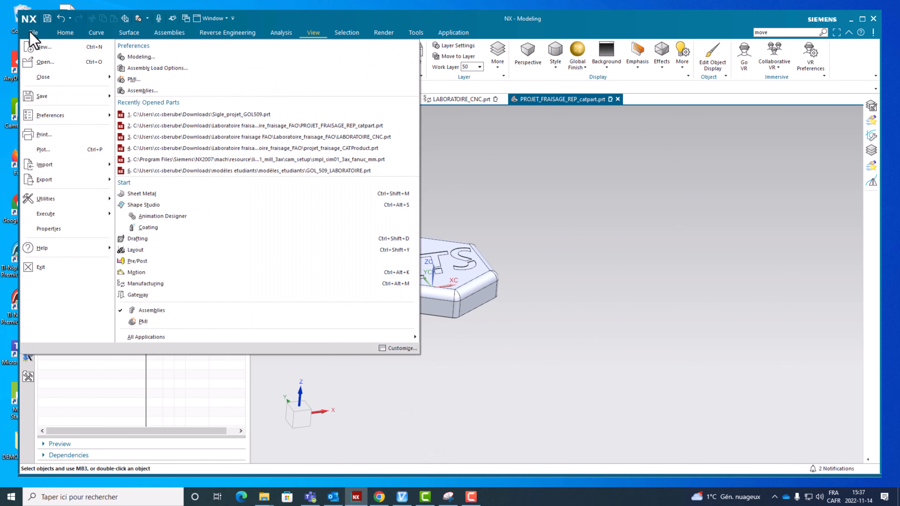
pyautogui.moveTo(54, 167)
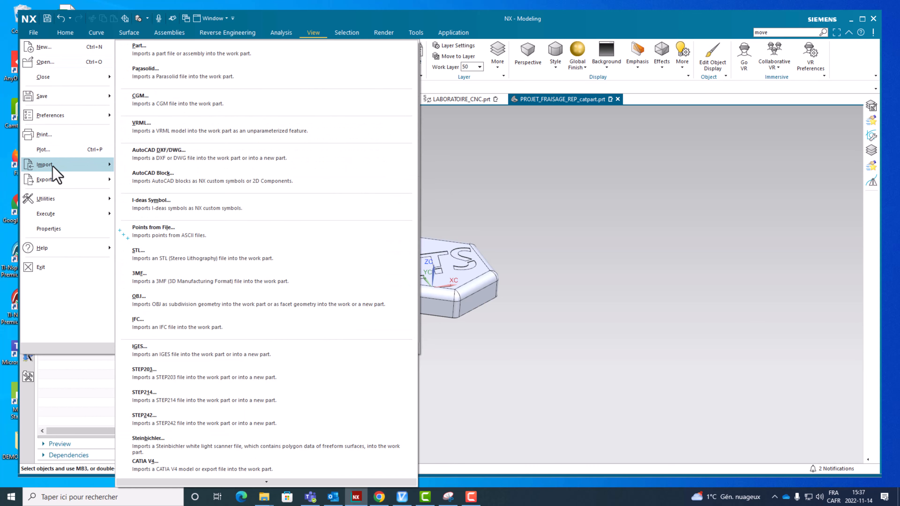
pyautogui.click(191, 164)
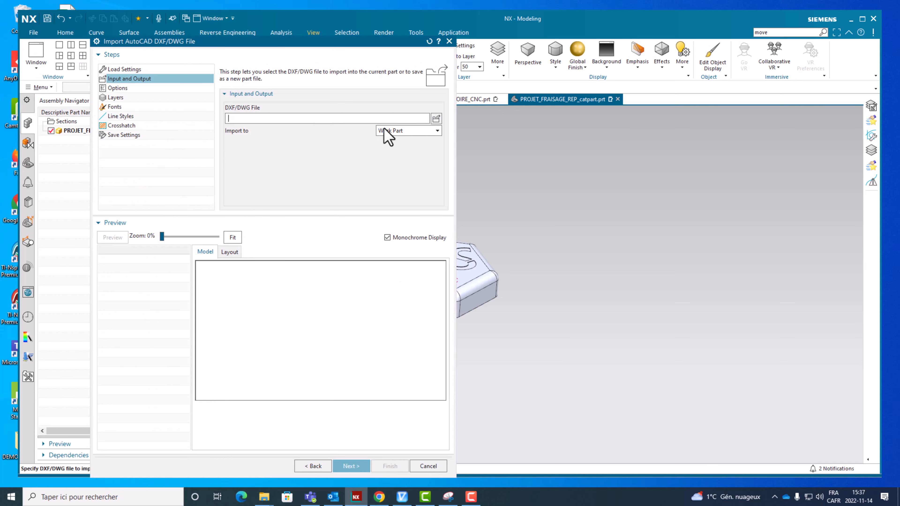
pyautogui.click(121, 70)
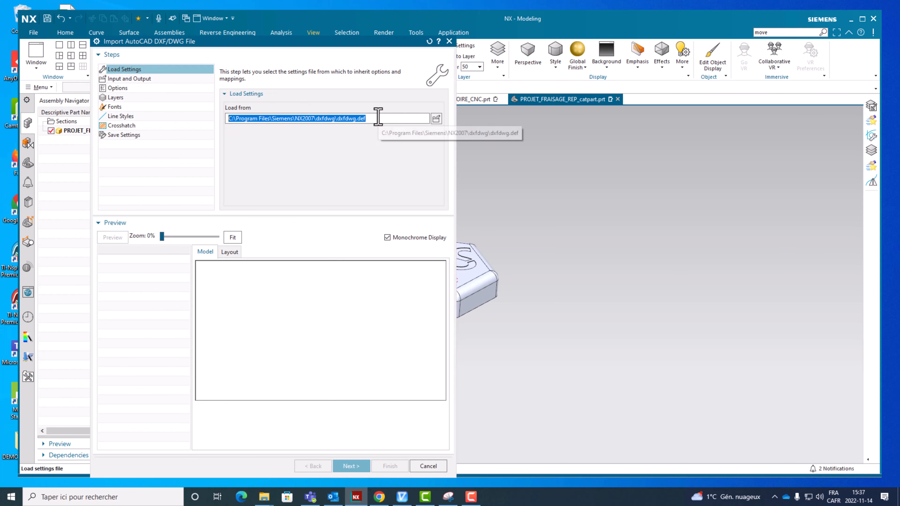
pyautogui.click(118, 79)
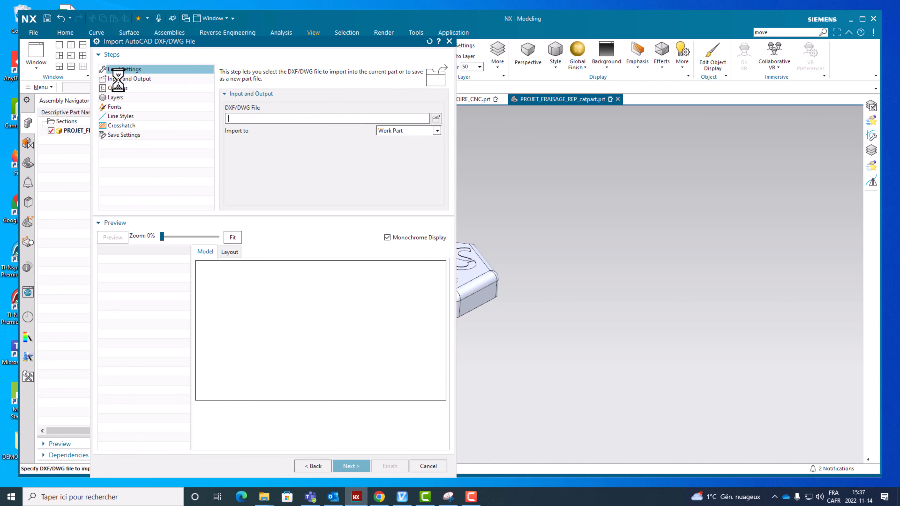
pyautogui.click(436, 119)
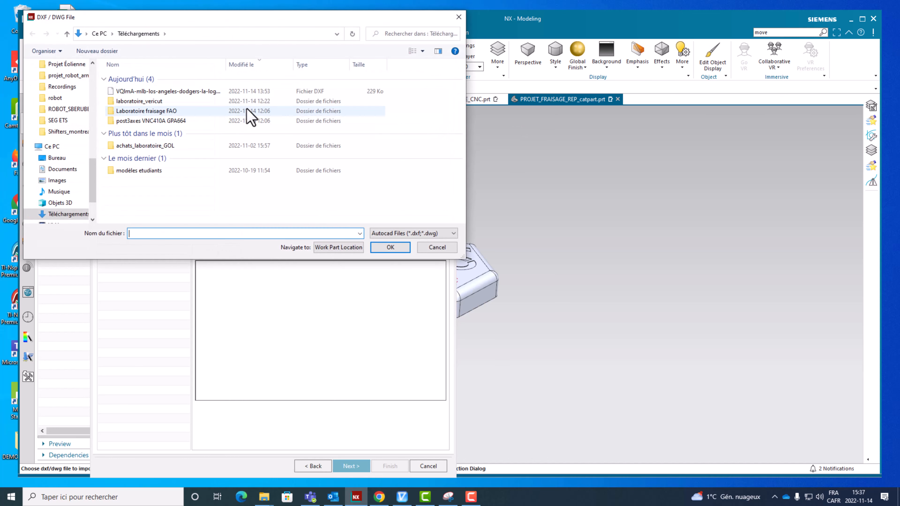
pyautogui.click(139, 92)
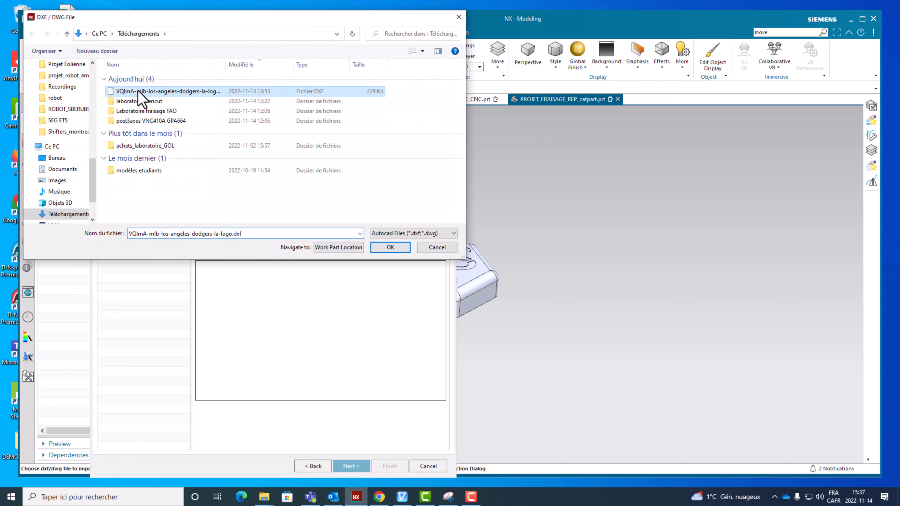
pyautogui.click(390, 248)
pyautogui.click(116, 238)
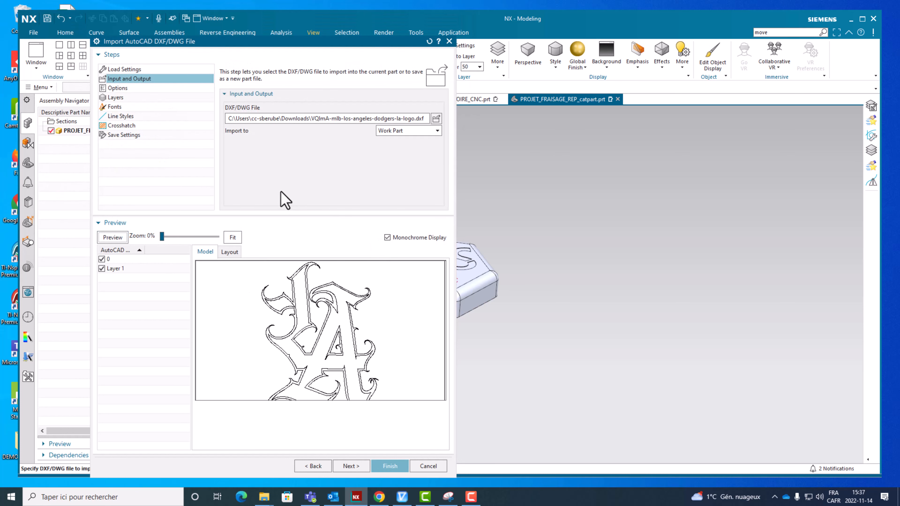
# - Compare the Drawing and 3D workflows in the import options, keeping 3D with inches as the file units
pyautogui.click(115, 88)
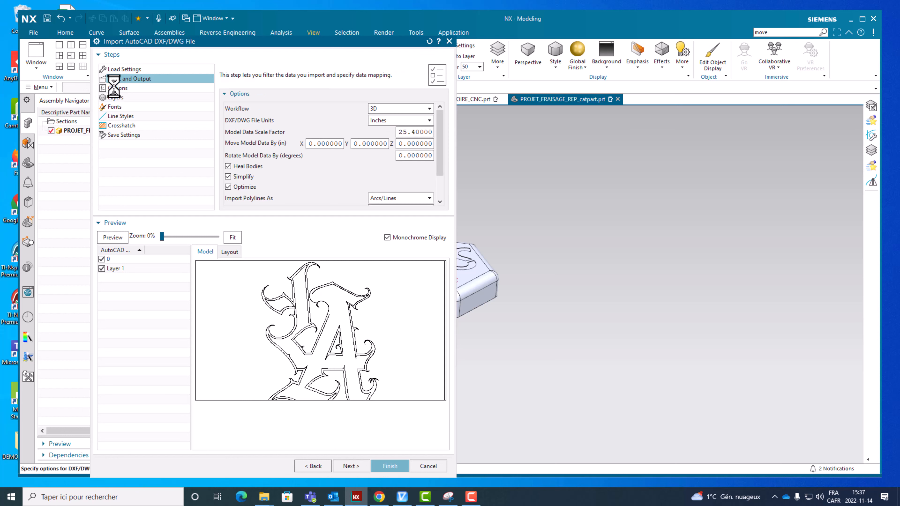
pyautogui.moveTo(440, 178)
pyautogui.mouseDown()
pyautogui.moveTo(438, 195)
pyautogui.moveTo(445, 169)
pyautogui.mouseUp()
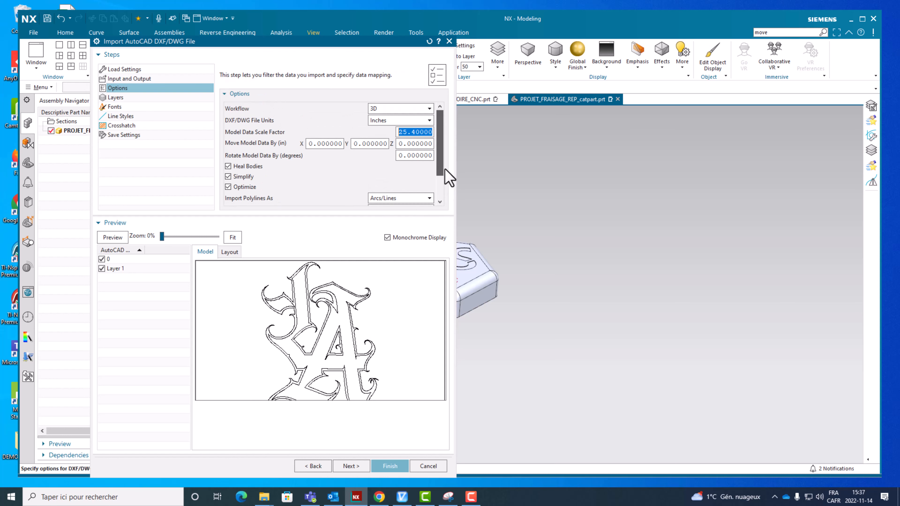
pyautogui.click(398, 110)
pyautogui.click(376, 118)
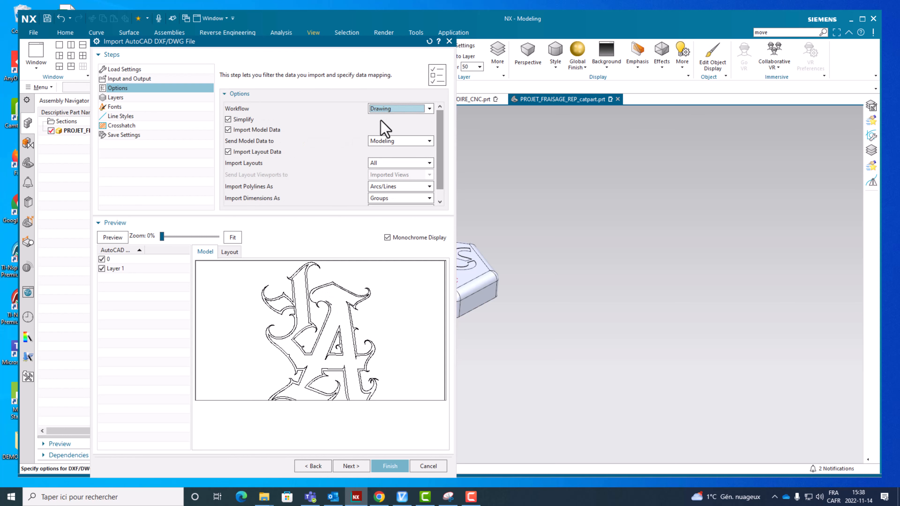
pyautogui.click(386, 110)
pyautogui.click(382, 127)
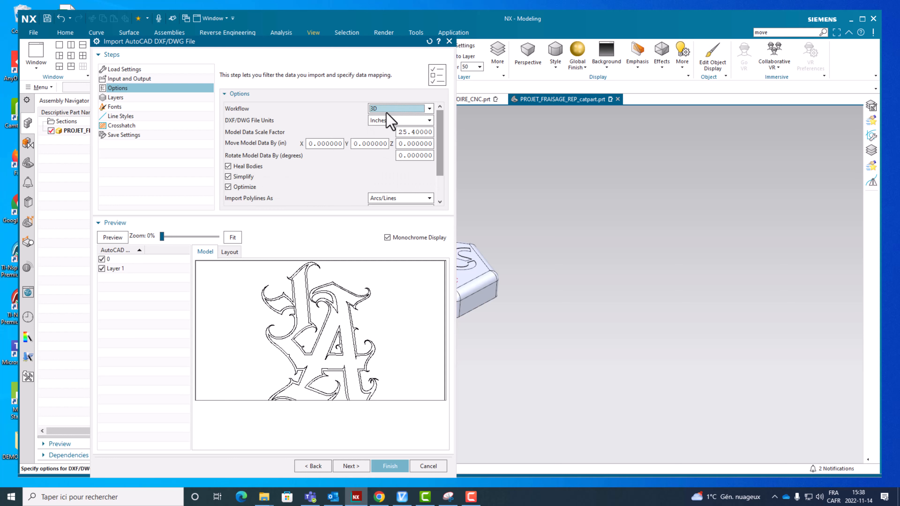
pyautogui.click(394, 120)
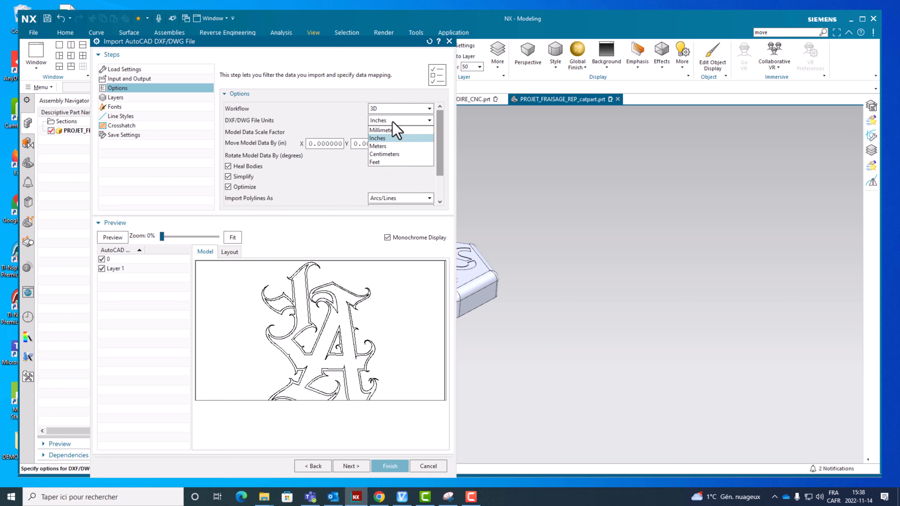
pyautogui.click(377, 138)
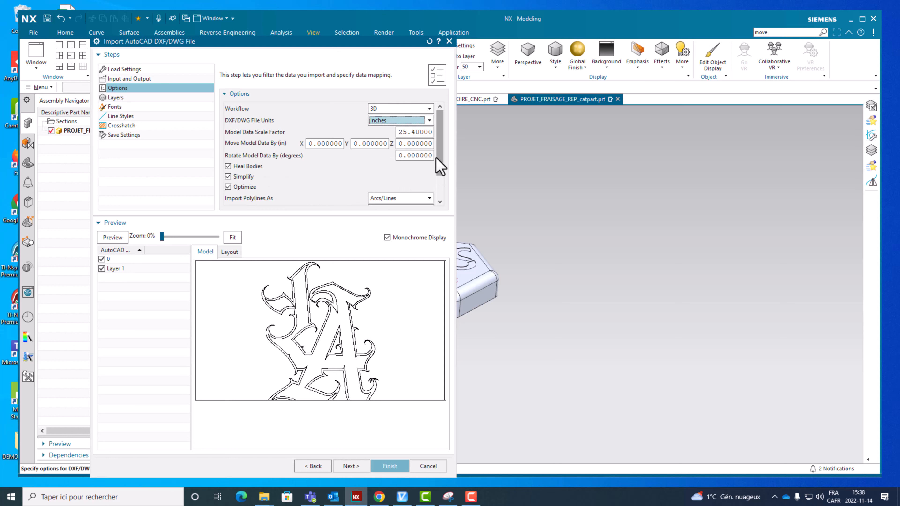
# - Review how polylines, dimensions, blocks and 3D faces are imported, comparing Splines with Arcs/Lines and keeping Arcs/Lines, Groups, Parts and JT Facets
pyautogui.moveTo(439, 150); pyautogui.dragTo(437, 177)
pyautogui.click(429, 165)
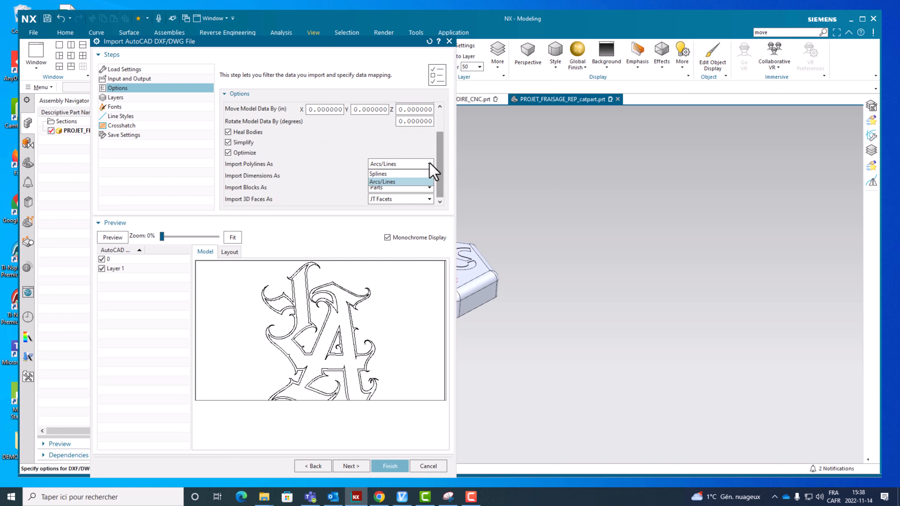
pyautogui.click(396, 173)
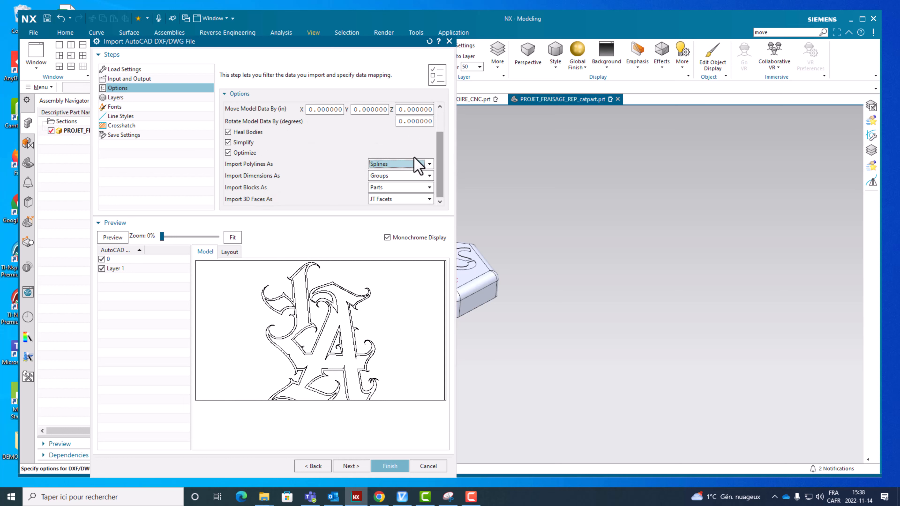
pyautogui.click(429, 164)
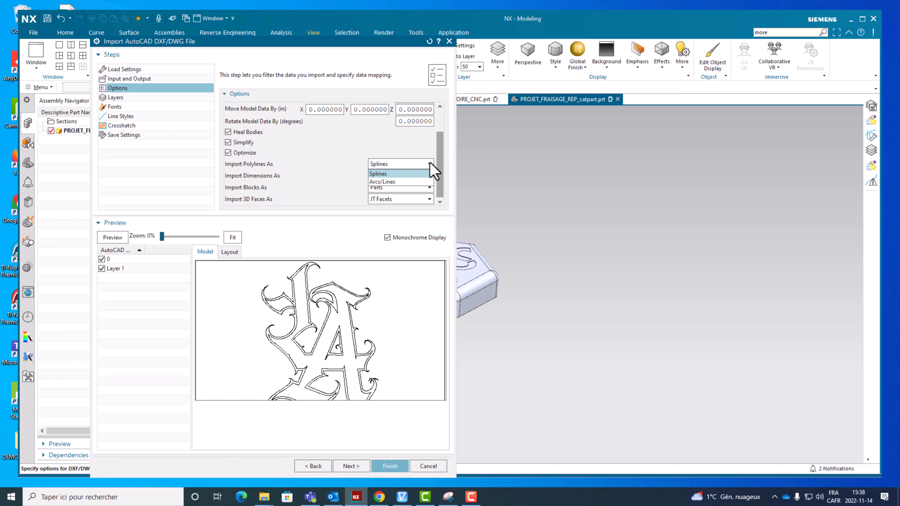
pyautogui.click(383, 182)
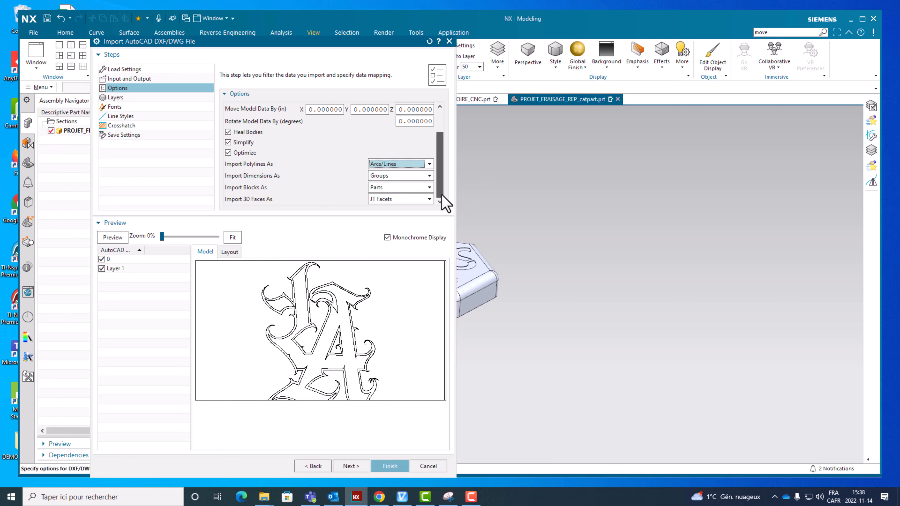
pyautogui.click(394, 175)
pyautogui.click(394, 176)
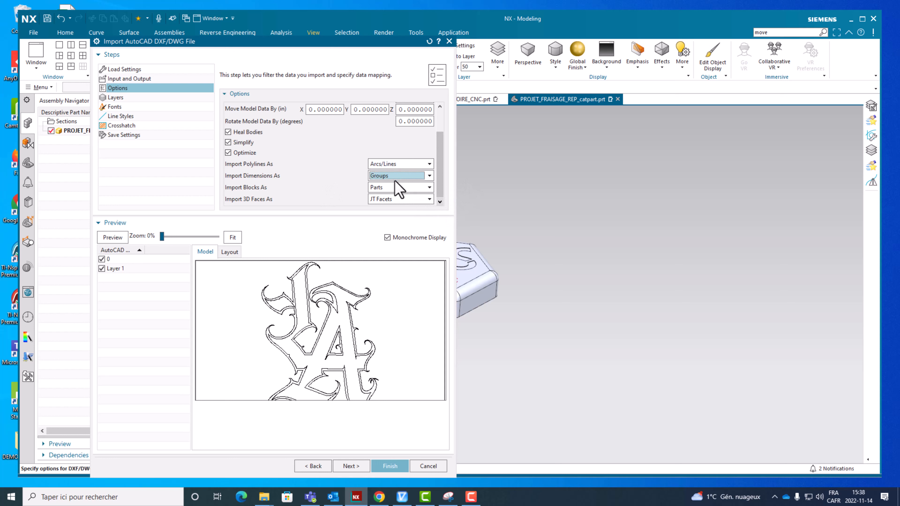
pyautogui.click(396, 187)
pyautogui.click(396, 189)
pyautogui.click(386, 199)
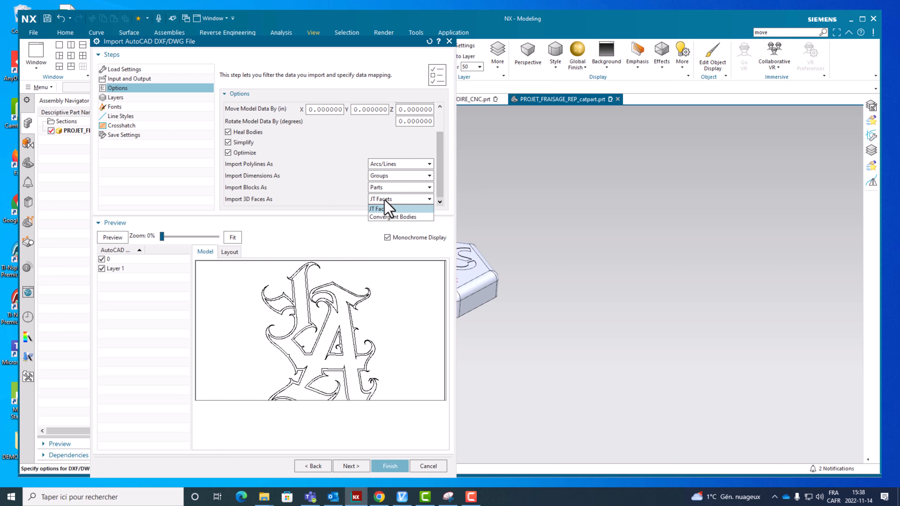
pyautogui.click(386, 209)
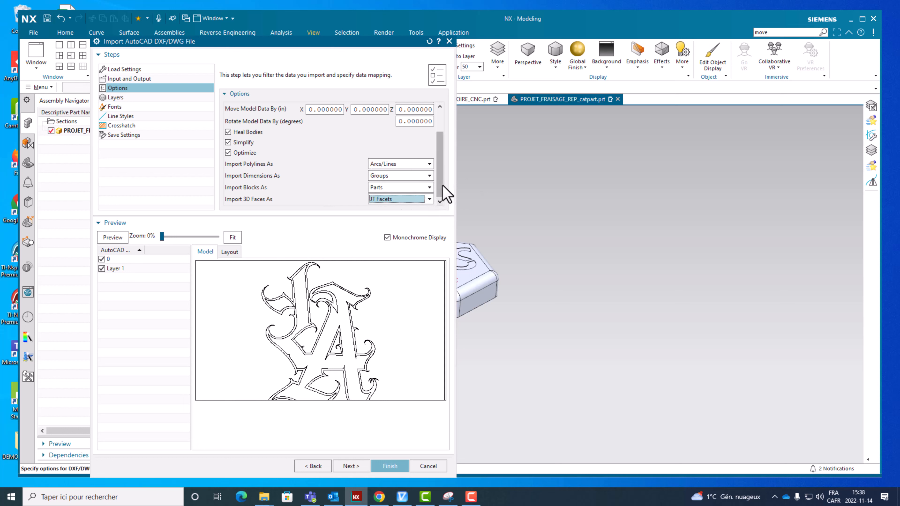
pyautogui.scroll(1, 445, 177)
pyautogui.scroll(2, 443, 194)
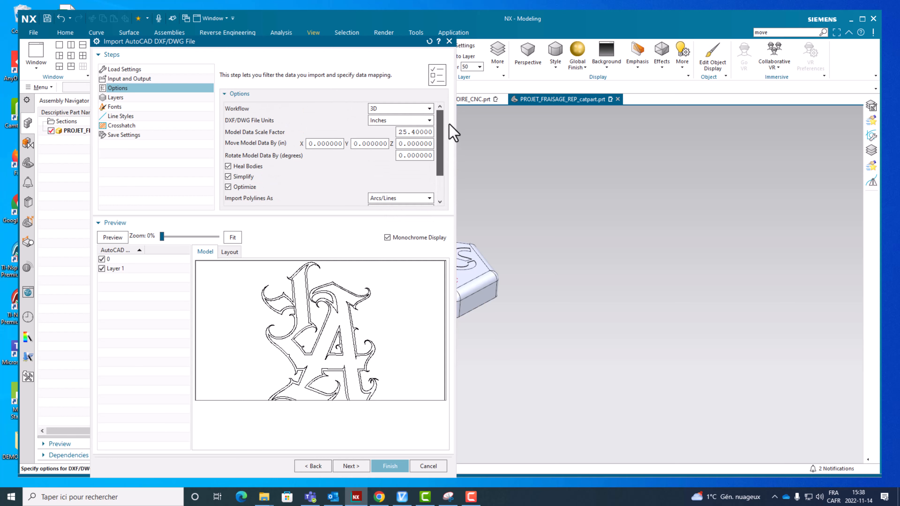
# - Compare the Object count and Alphabetical processing orders in the DXF/DWG layer mapping, keeping Alphabetical
pyautogui.click(119, 99)
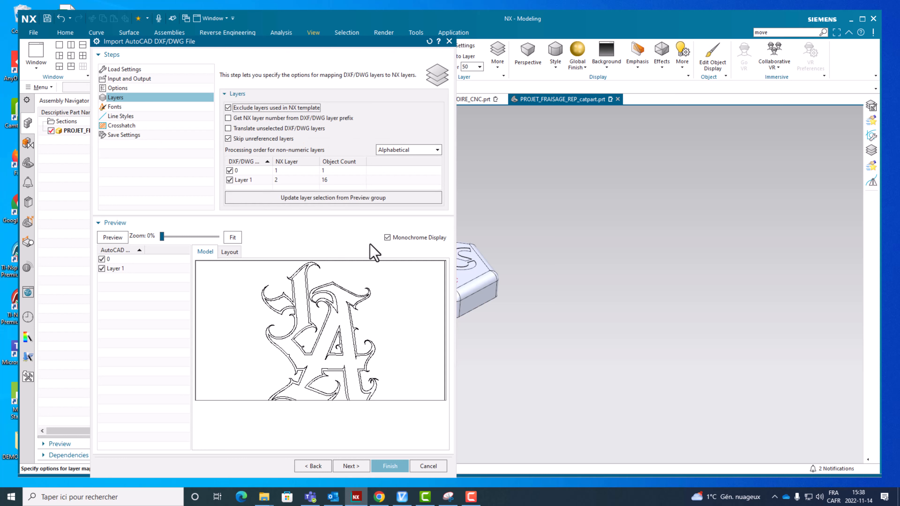
pyautogui.click(417, 151)
pyautogui.click(409, 171)
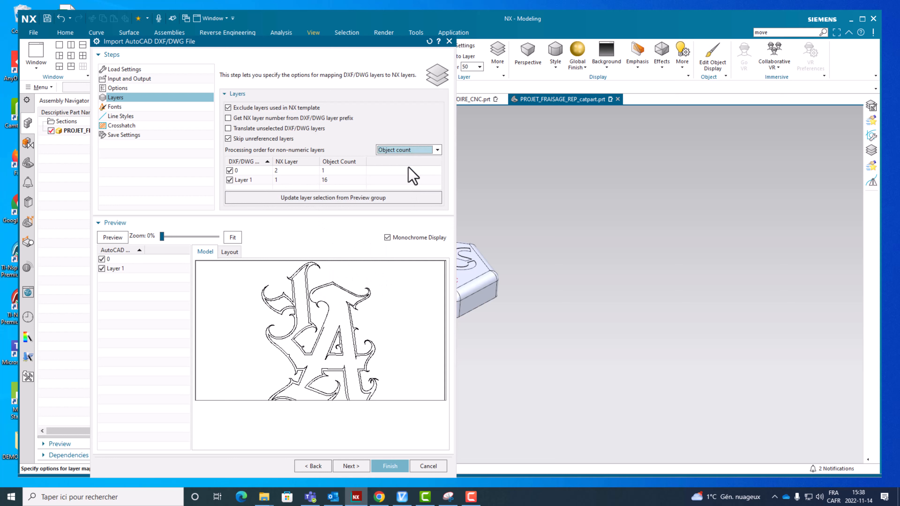
pyautogui.click(411, 150)
pyautogui.click(386, 161)
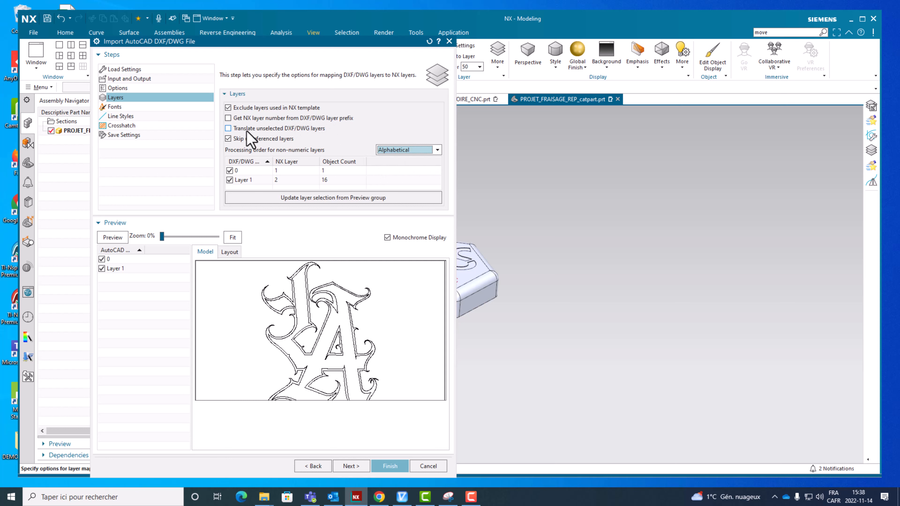
# - Leave translation of unselected DXF/DWG layers off and run the import of the logo curves from layers 0 and Layer 1
pyautogui.click(288, 130)
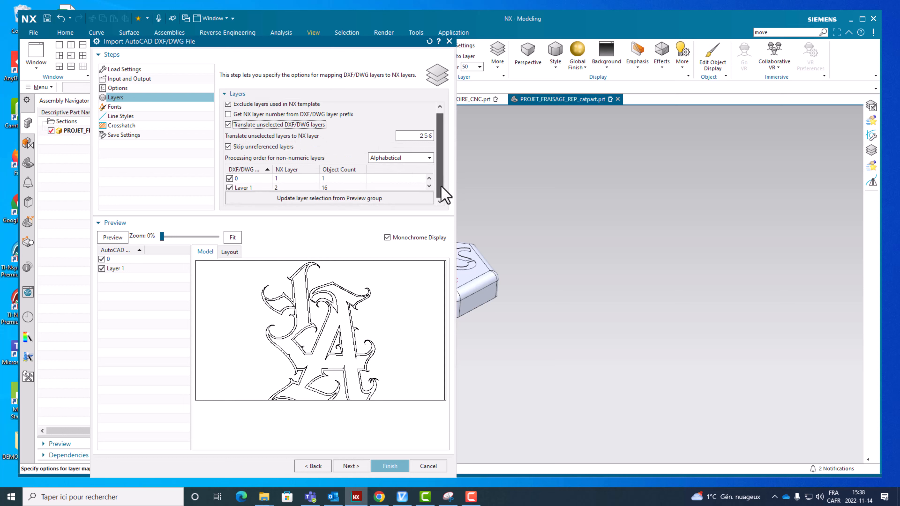
pyautogui.click(251, 128)
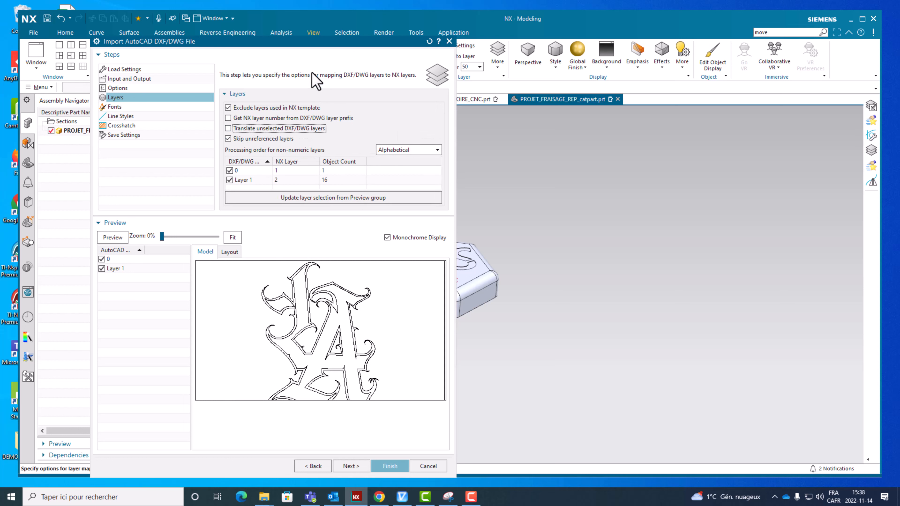
pyautogui.moveTo(312, 45); pyautogui.dragTo(316, 36)
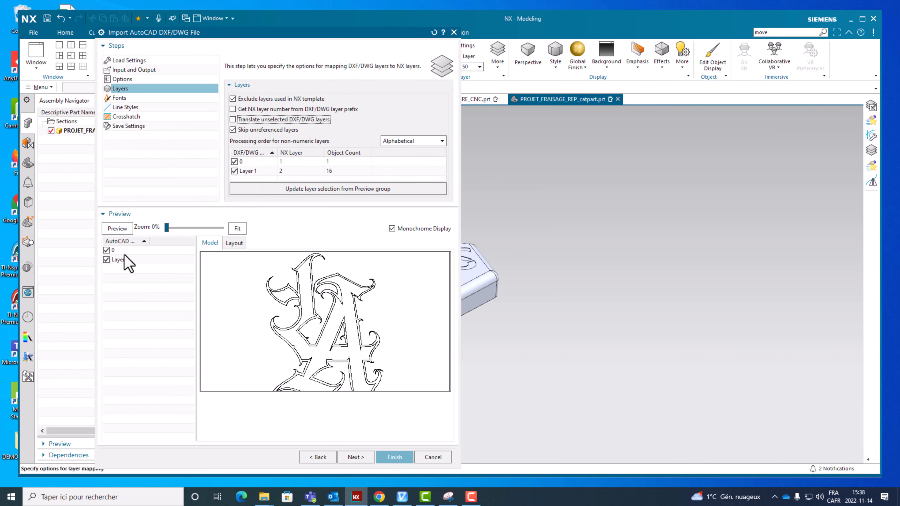
pyautogui.click(394, 457)
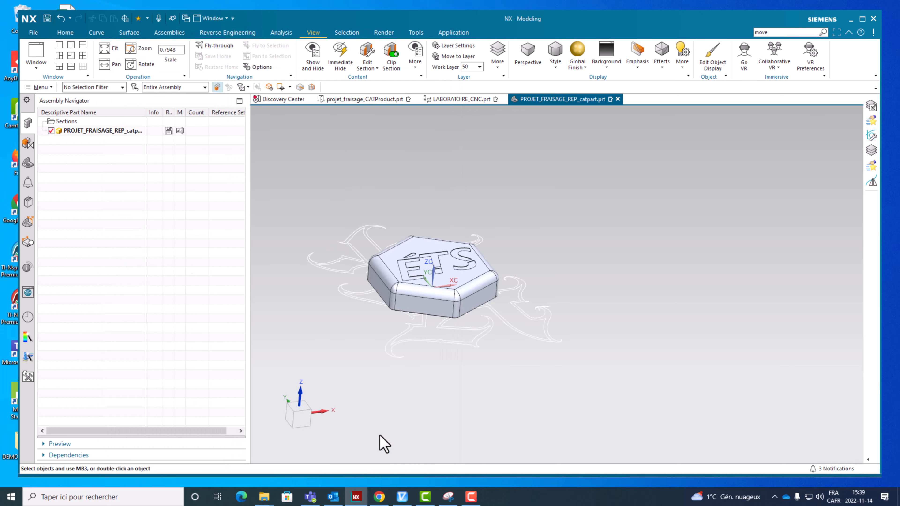
# - Inspect the imported logo curves around the part and their entries in the part's feature list
pyautogui.moveTo(494, 377); pyautogui.dragTo(496, 152, button='middle')
pyautogui.click(28, 163)
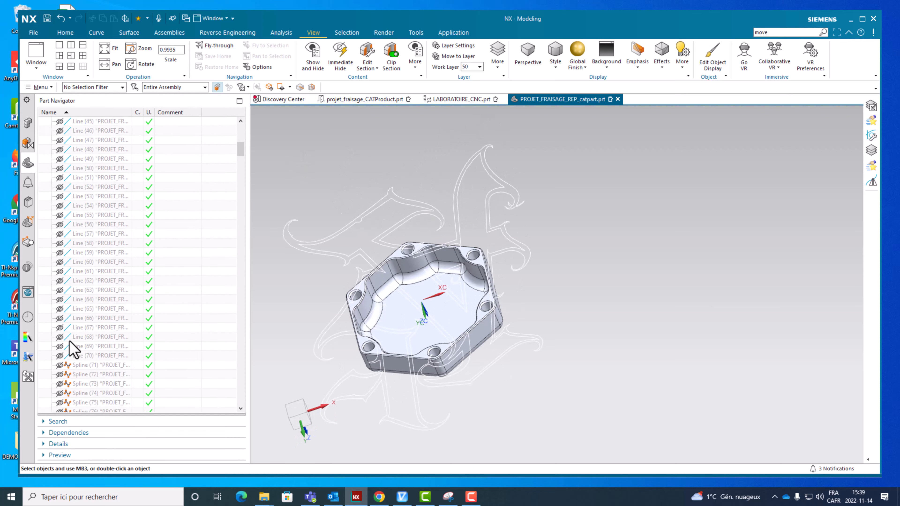
pyautogui.moveTo(263, 233); pyautogui.dragTo(328, 192, button='middle')
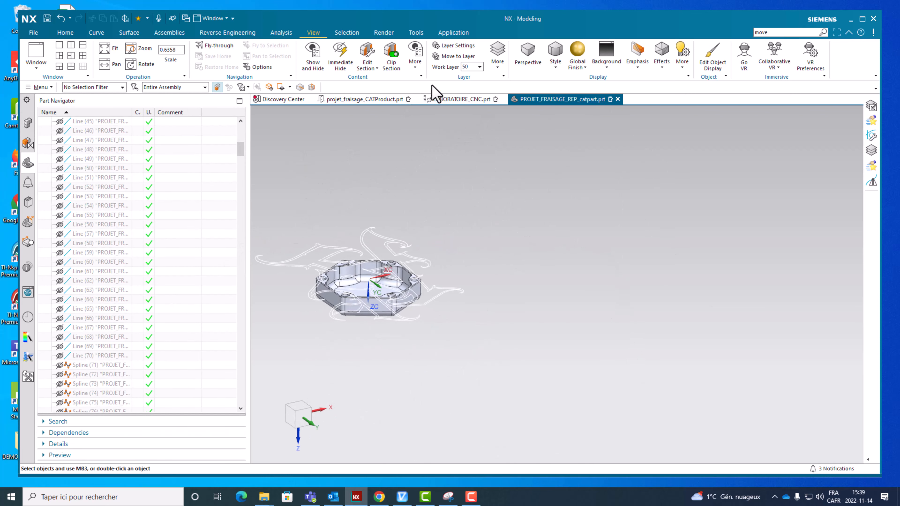
# - Toggle layer 2 in the layer settings to check that it holds the imported logo curves, leaving it visible
pyautogui.click(449, 49)
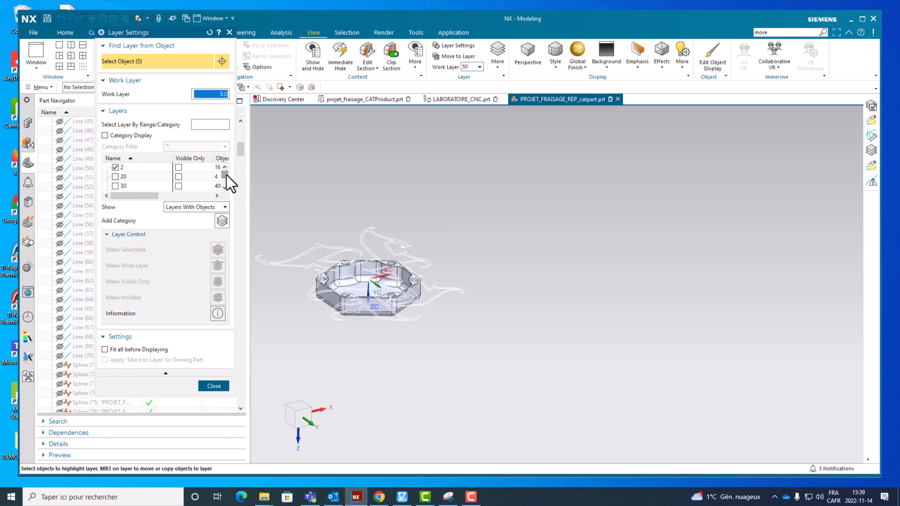
pyautogui.click(128, 168)
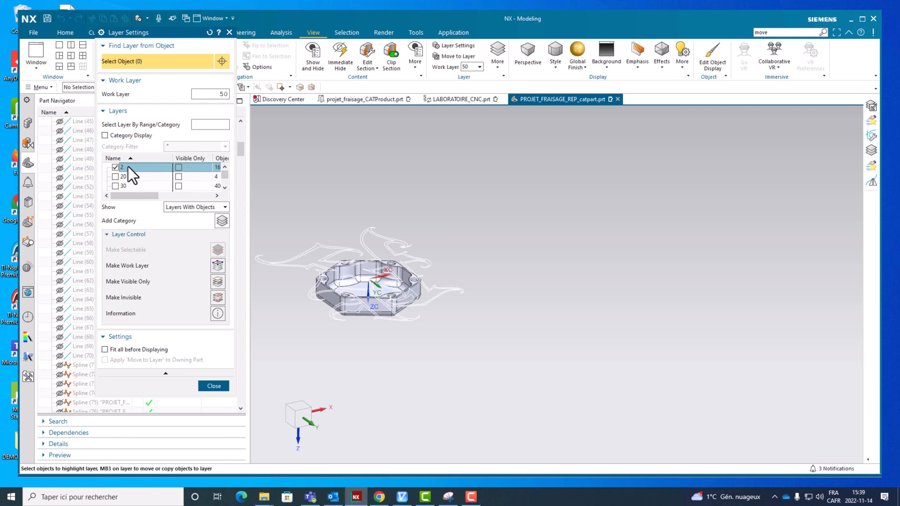
pyautogui.click(116, 167)
pyautogui.click(116, 167)
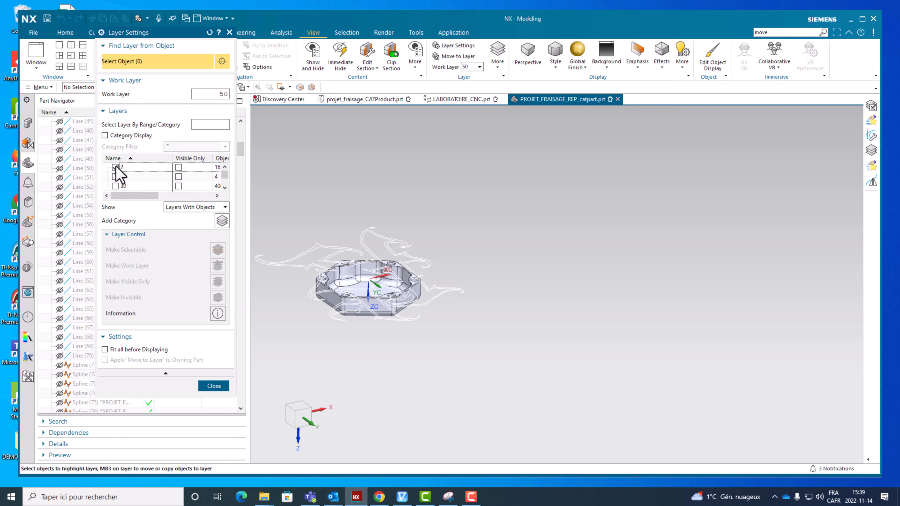
pyautogui.click(115, 167)
pyautogui.scroll(-1, 224, 184)
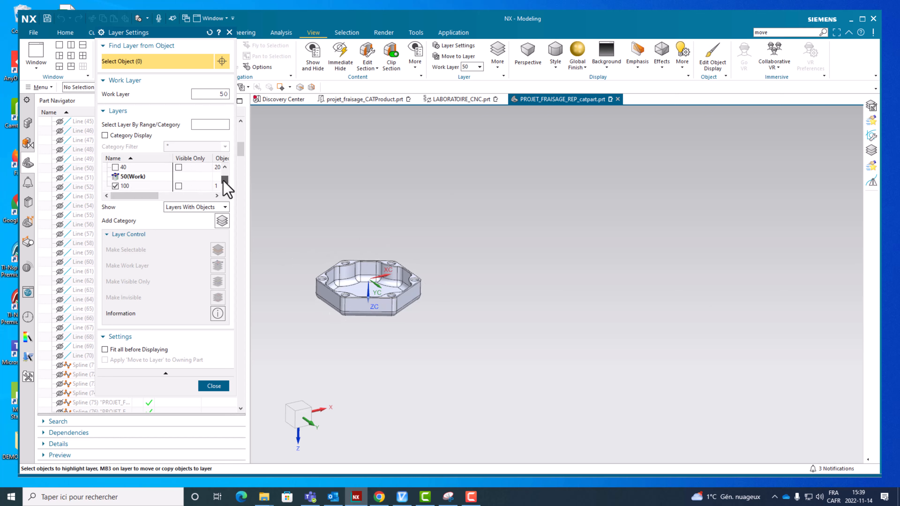
pyautogui.scroll(1, 223, 183)
pyautogui.click(115, 167)
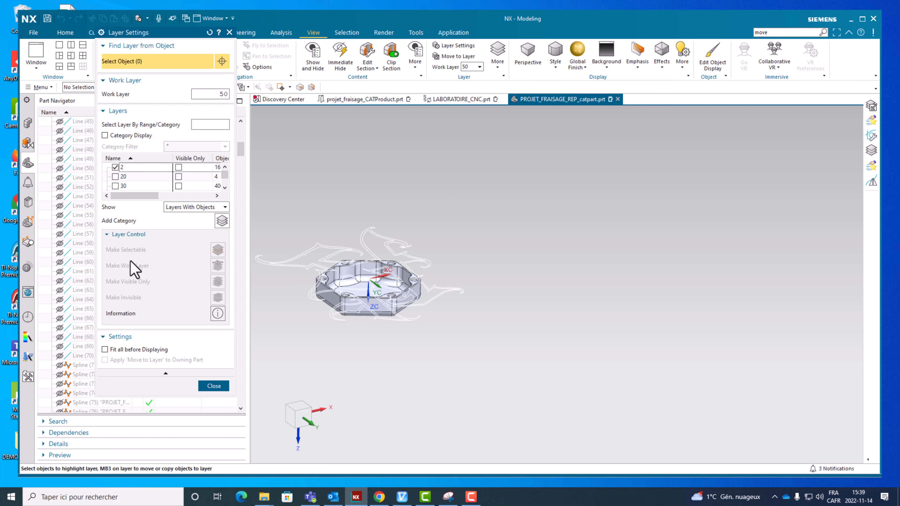
pyautogui.click(214, 386)
# - Start a new sketch on the flat floor face of the part's inner pocket
pyautogui.moveTo(476, 336); pyautogui.dragTo(426, 294, button='middle')
pyautogui.scroll(3, 335, 314)
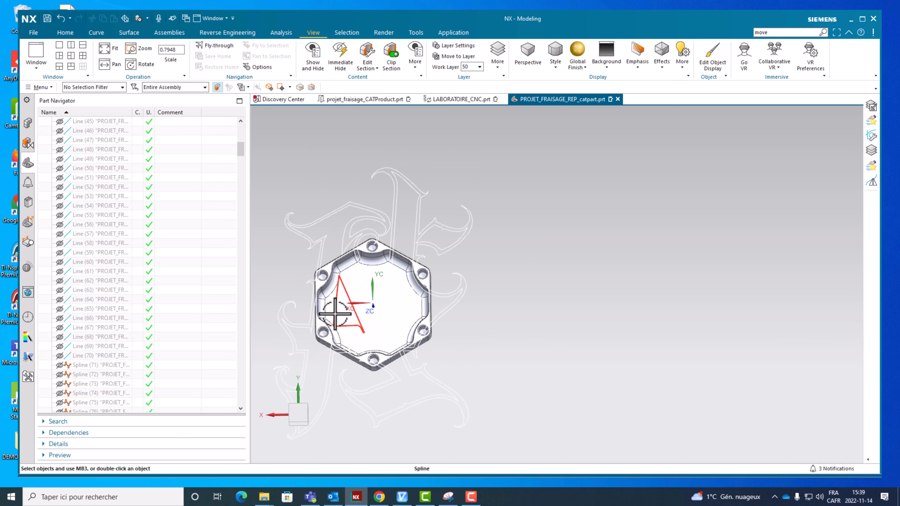
pyautogui.moveTo(361, 332); pyautogui.dragTo(368, 312, button='middle')
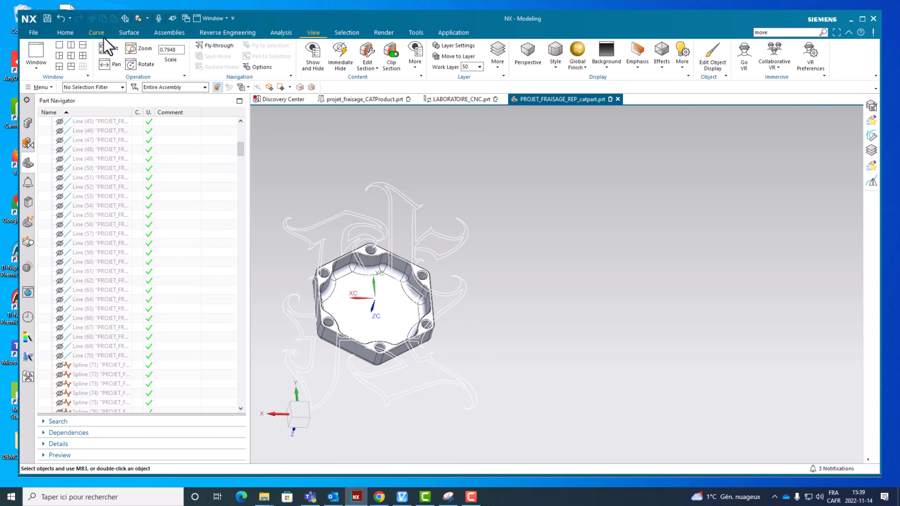
pyautogui.click(97, 33)
pyautogui.moveTo(301, 156)
pyautogui.mouseDown(button='middle')
pyautogui.moveTo(306, 163)
pyautogui.moveTo(308, 145)
pyautogui.moveTo(287, 159)
pyautogui.mouseUp(button='middle')
pyautogui.scroll(-4, 301, 147)
pyautogui.scroll(2, 288, 158)
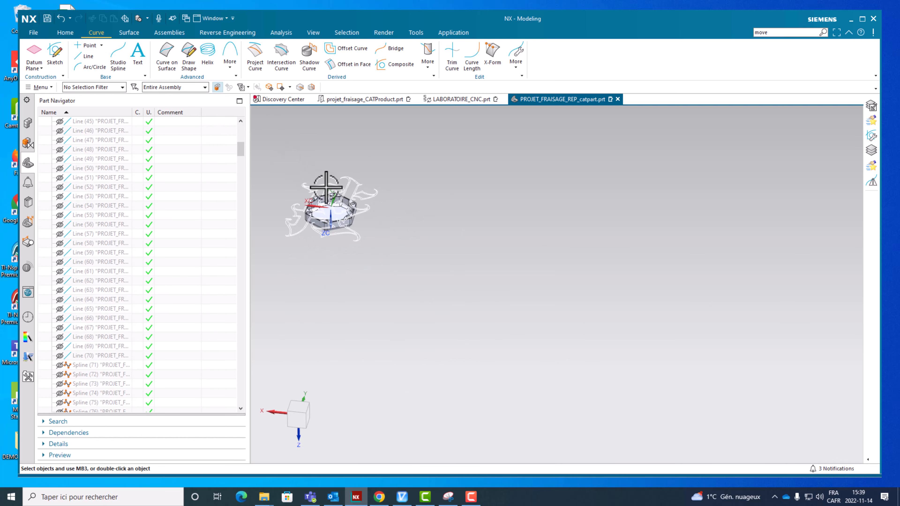
pyautogui.moveTo(400, 240); pyautogui.dragTo(398, 218, button='middle')
pyautogui.scroll(4, 331, 187)
pyautogui.scroll(-2, 332, 187)
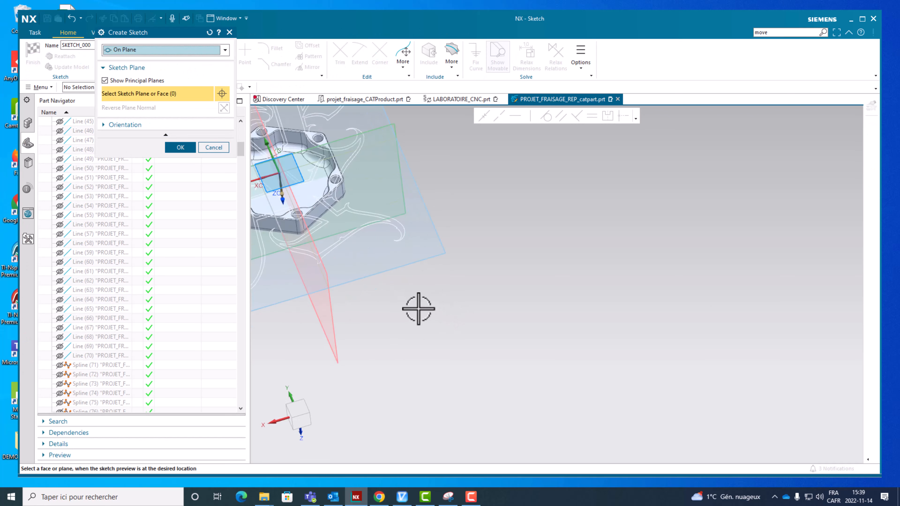
pyautogui.moveTo(473, 315)
pyautogui.mouseDown(button='middle')
pyautogui.moveTo(428, 277)
pyautogui.moveTo(468, 293)
pyautogui.moveTo(294, 196)
pyautogui.mouseUp(button='middle')
pyautogui.scroll(3, 294, 196)
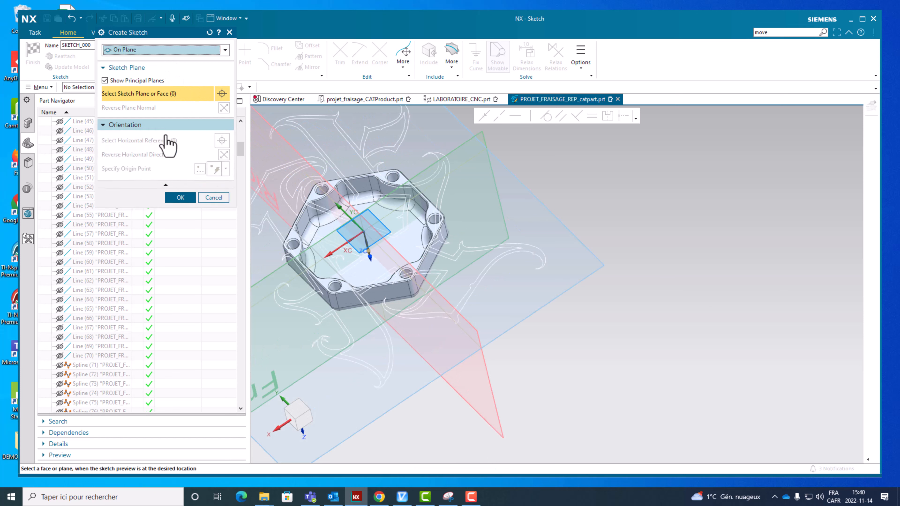
pyautogui.click(366, 271)
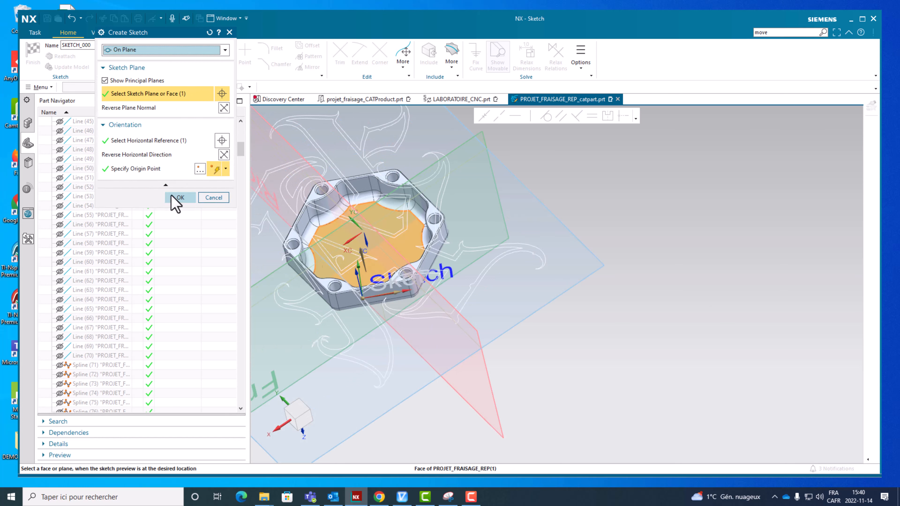
# - Place the sketch origin at X 0, Y 0, Z 0 and create the sketch with the hexagon edge parallel to Y as horizontal reference
pyautogui.click(200, 169)
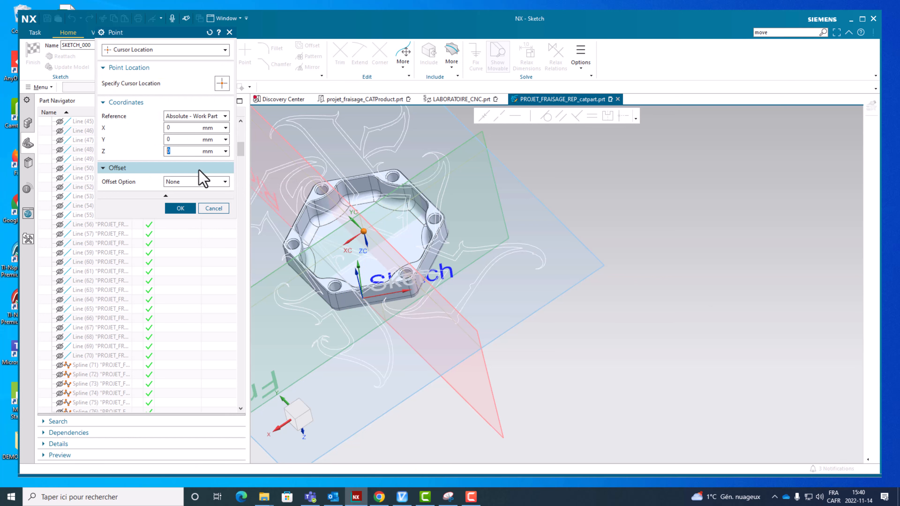
pyautogui.click(181, 208)
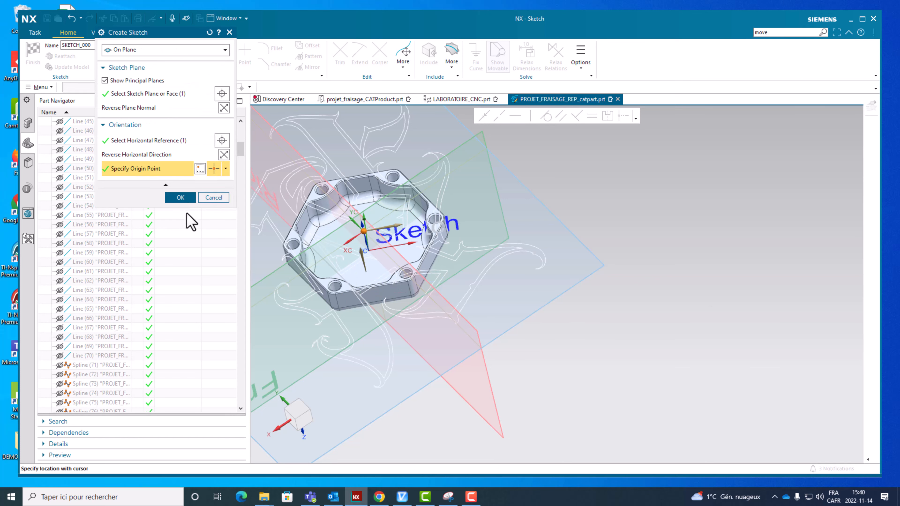
pyautogui.moveTo(595, 308); pyautogui.dragTo(587, 333, button='middle')
pyautogui.click(149, 140)
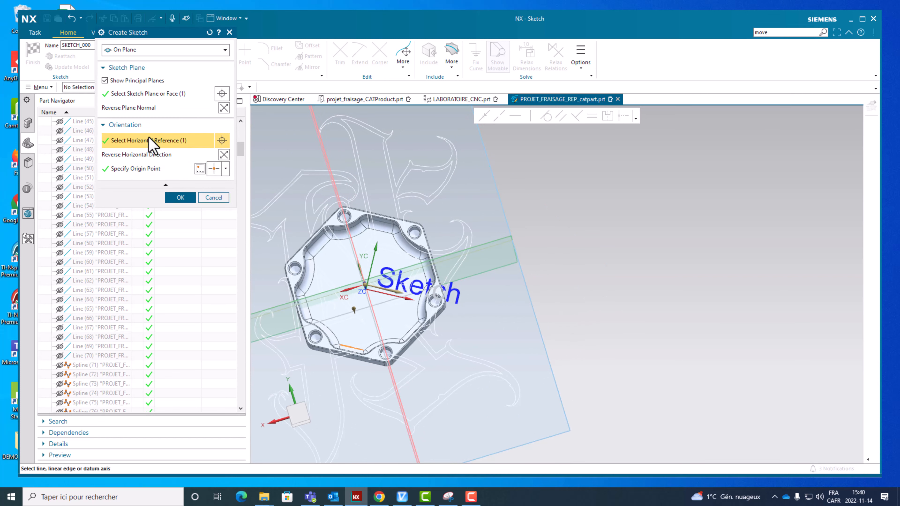
pyautogui.moveTo(283, 379); pyautogui.dragTo(311, 368, button='middle')
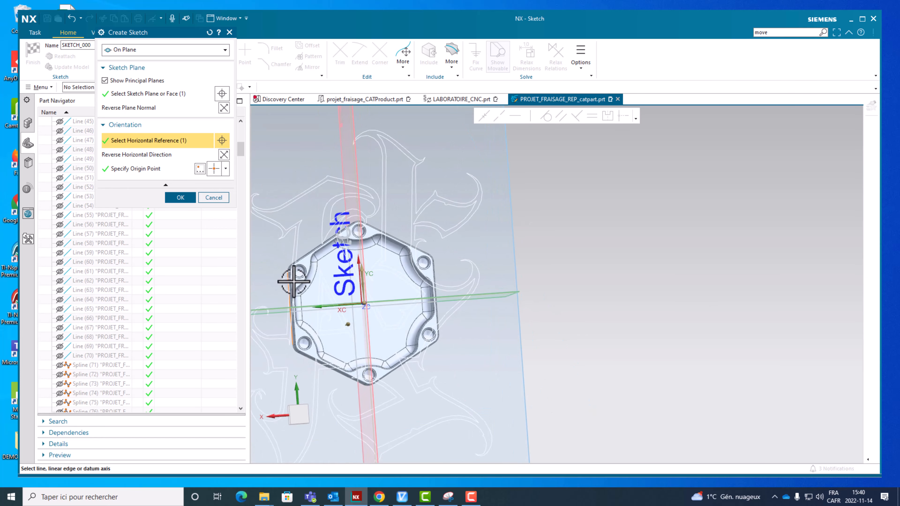
pyautogui.click(181, 197)
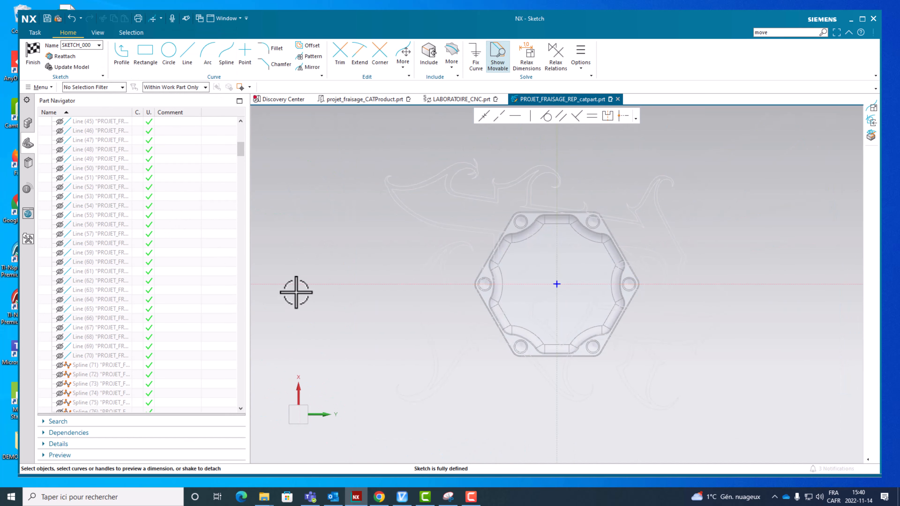
# - Start Project Curve in the sketch and select the first two outline splines of the logo
pyautogui.scroll(-4, 301, 289)
pyautogui.scroll(2, 421, 241)
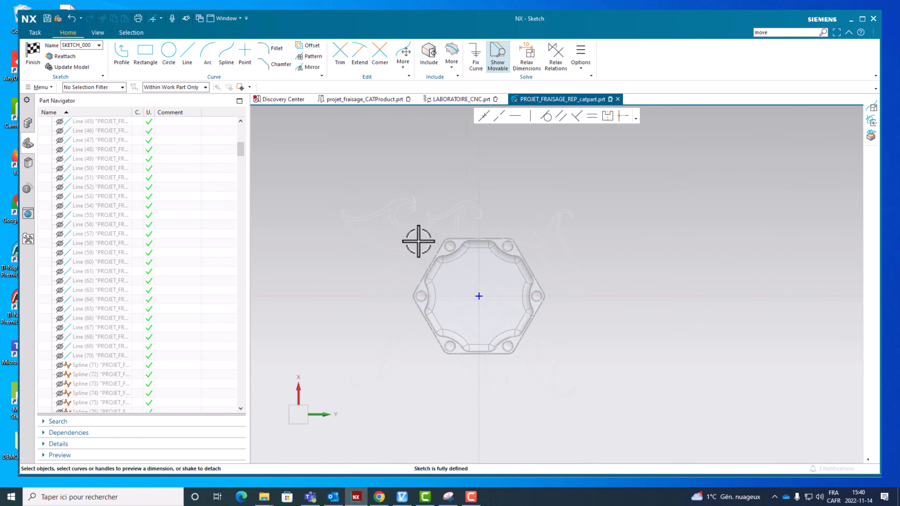
pyautogui.scroll(-2, 418, 241)
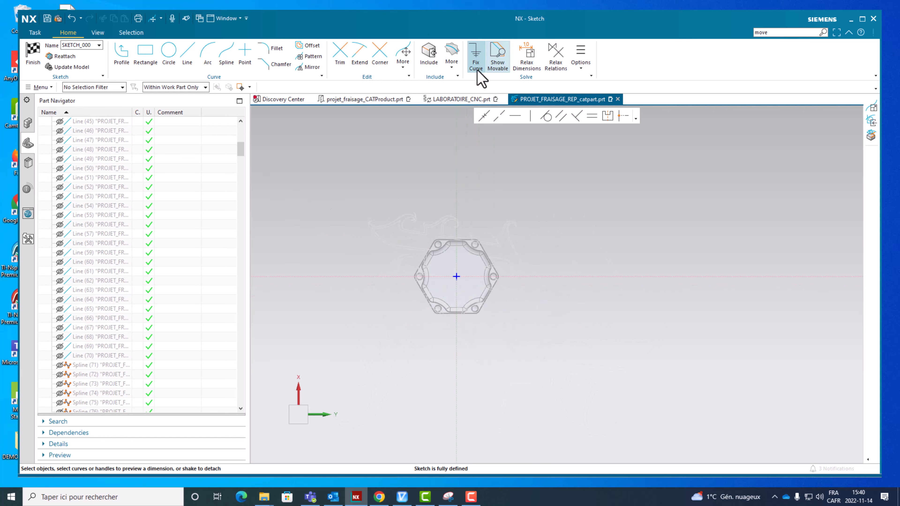
pyautogui.click(452, 64)
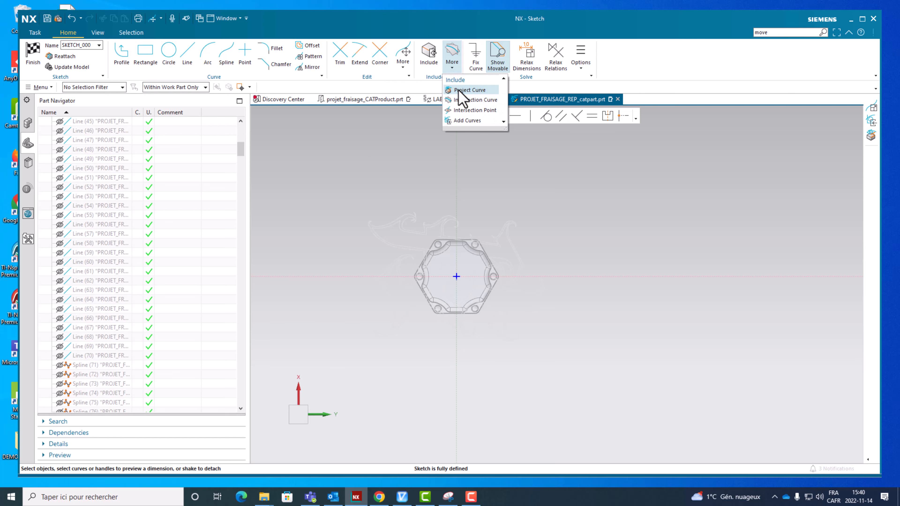
pyautogui.click(463, 91)
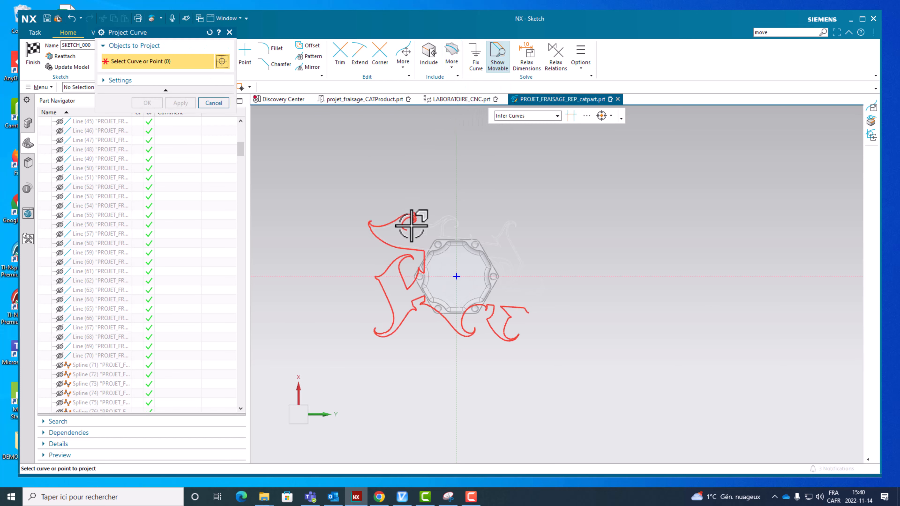
pyautogui.click(406, 236)
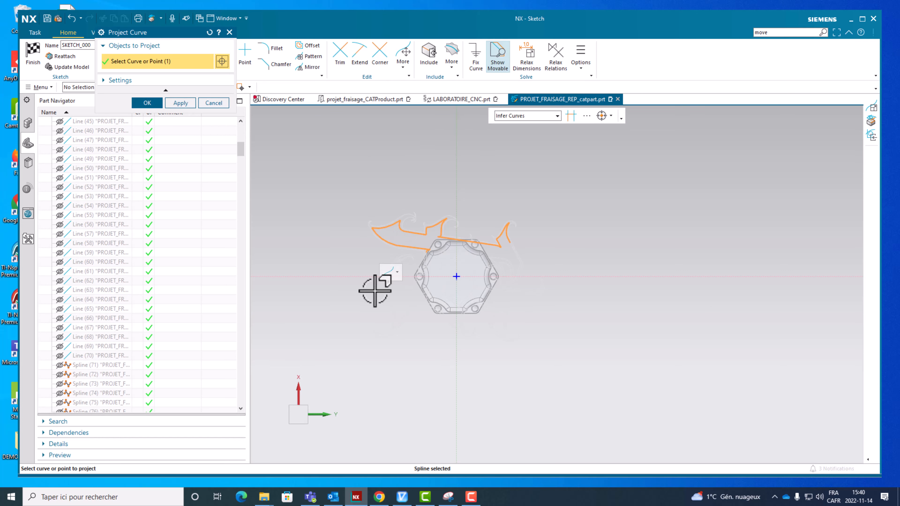
pyautogui.click(372, 232)
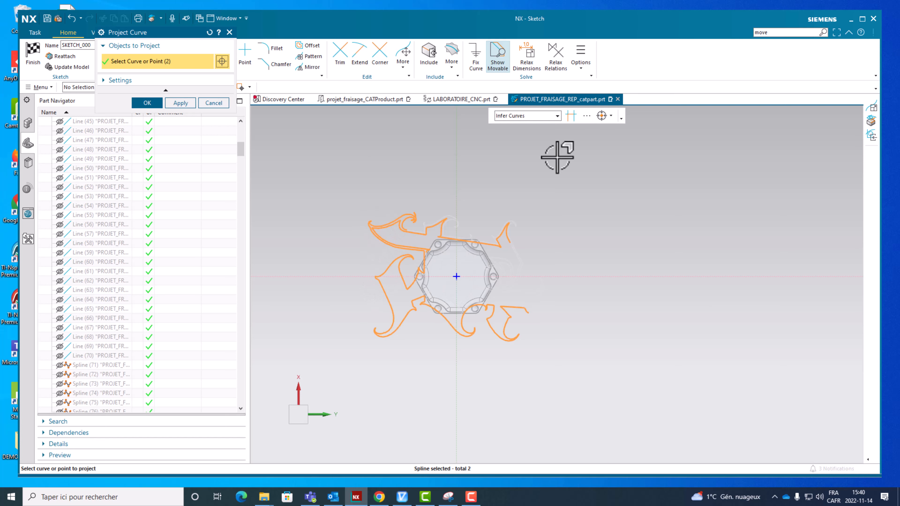
# - Set the curve rule to Connected Curves and add the logo's remaining outer outlines and inner contours to the projection
pyautogui.click(539, 118)
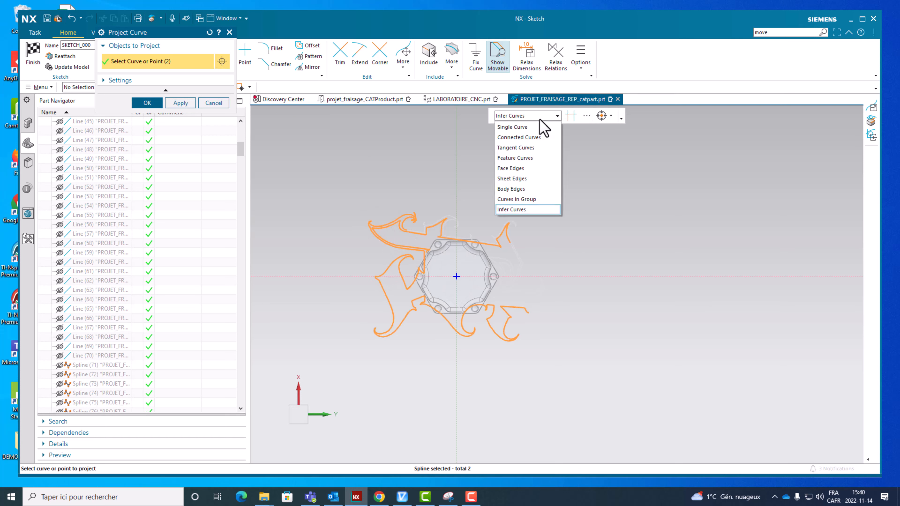
pyautogui.click(520, 141)
pyautogui.click(457, 213)
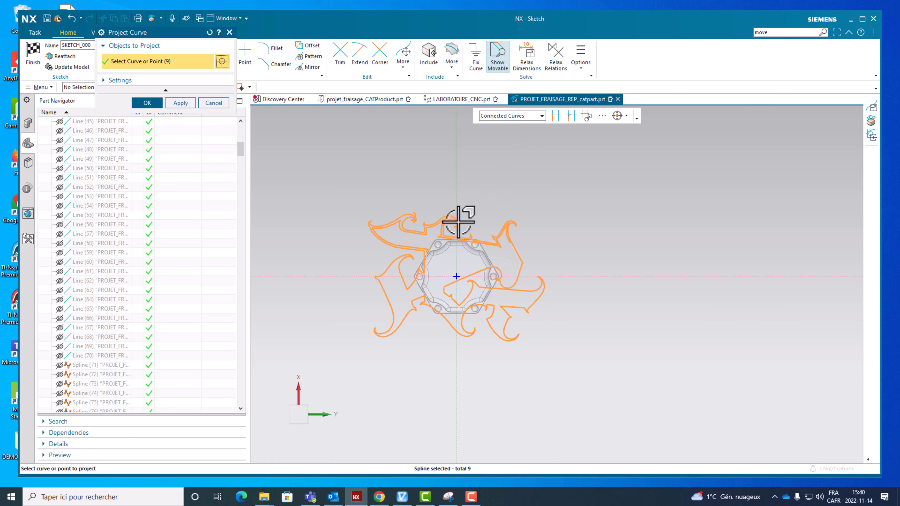
pyautogui.scroll(5, 535, 311)
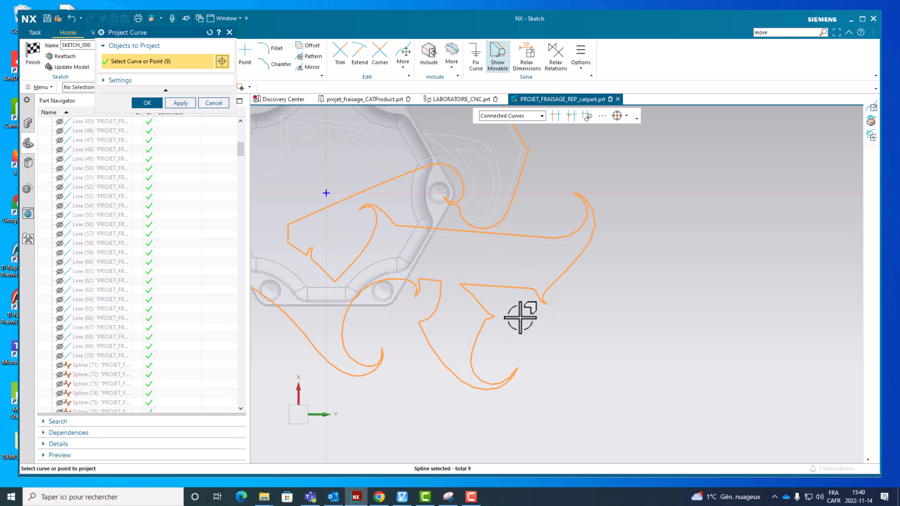
pyautogui.click(496, 203)
pyautogui.click(496, 203)
pyautogui.scroll(3, 504, 217)
pyautogui.scroll(-5, 422, 209)
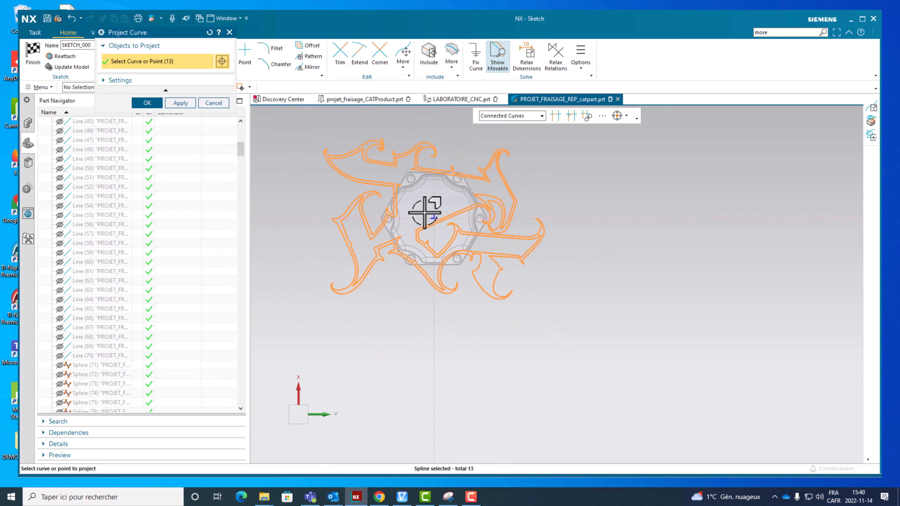
pyautogui.click(421, 206)
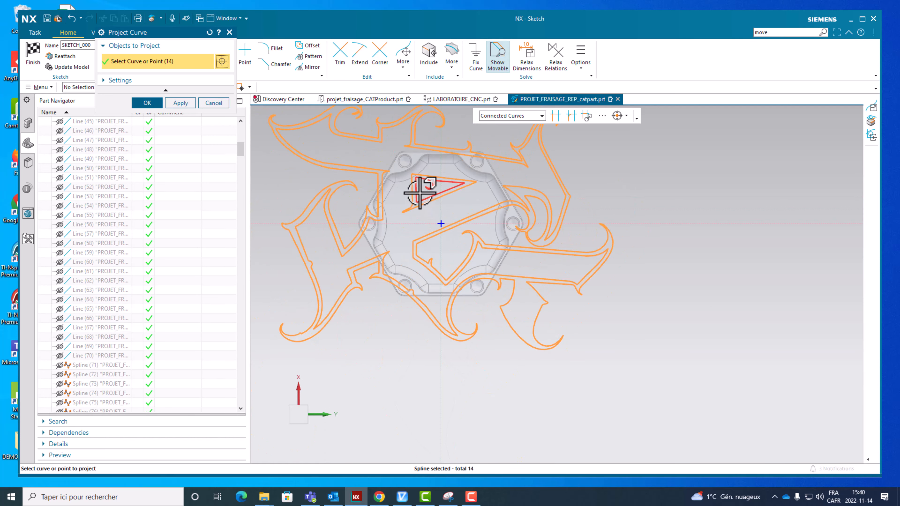
pyautogui.click(419, 192)
# - Check that every logo contour is selected and project the curves onto the sketch plane
pyautogui.scroll(3, 428, 321)
pyautogui.scroll(-4, 419, 297)
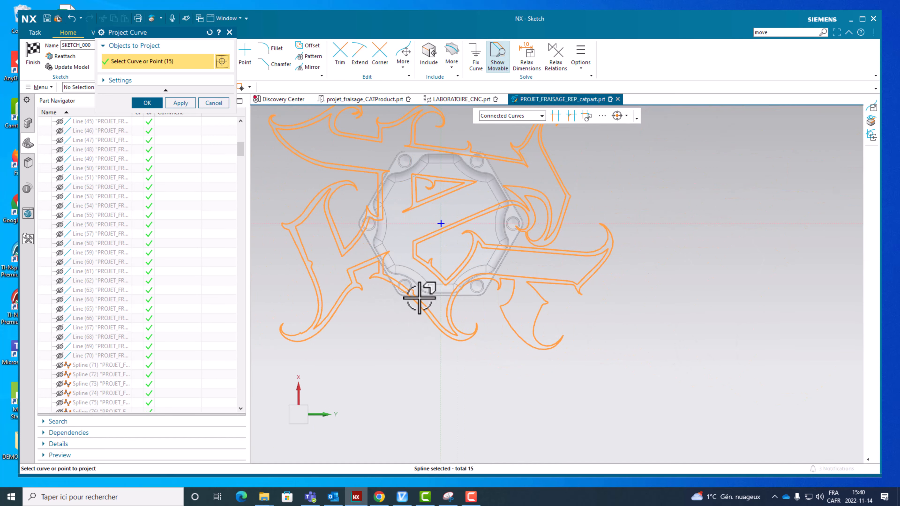
pyautogui.scroll(3, 416, 221)
pyautogui.scroll(-3, 531, 237)
pyautogui.scroll(3, 532, 227)
pyautogui.scroll(-2, 466, 221)
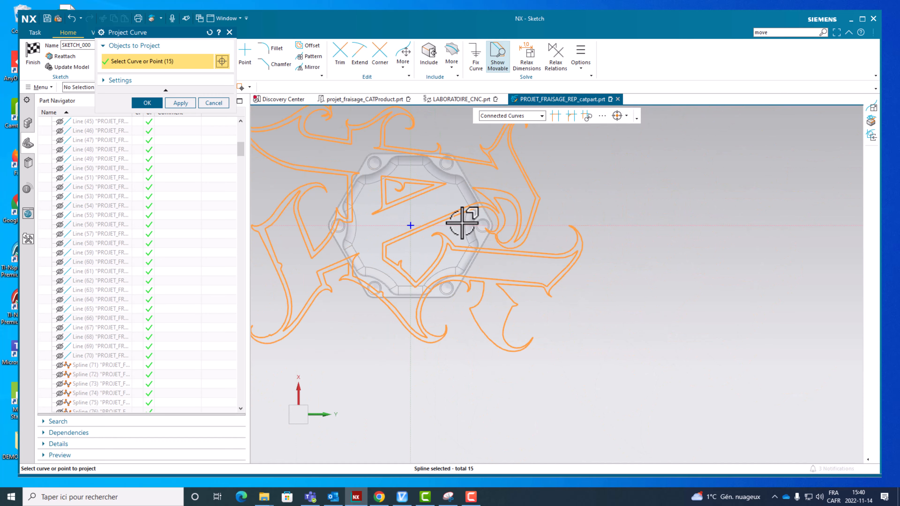
pyautogui.scroll(-2, 401, 201)
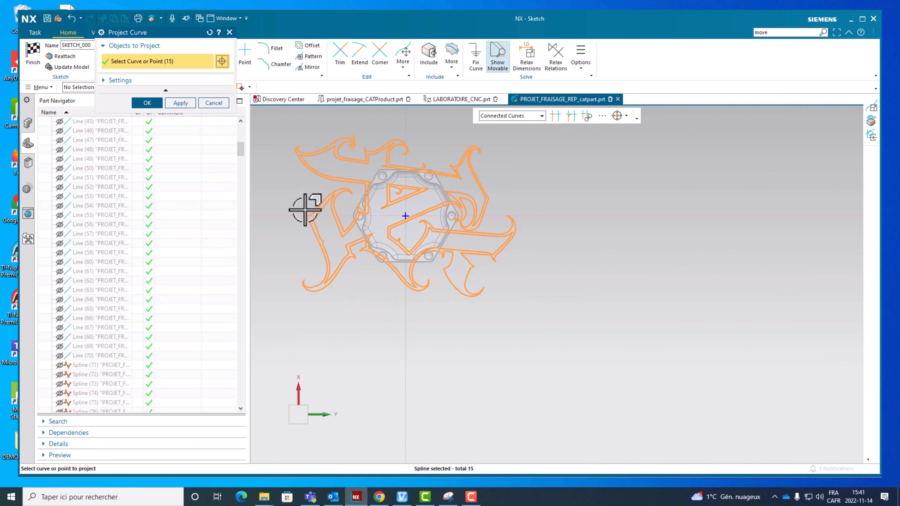
pyautogui.scroll(3, 304, 183)
pyautogui.scroll(-4, 331, 201)
pyautogui.scroll(4, 328, 191)
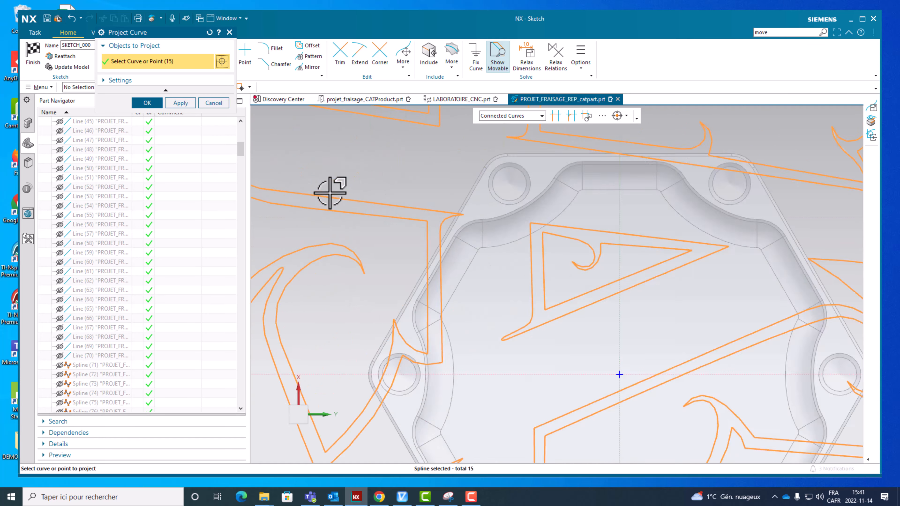
pyautogui.scroll(-2, 332, 207)
pyautogui.scroll(-2, 354, 230)
pyautogui.scroll(-1, 354, 229)
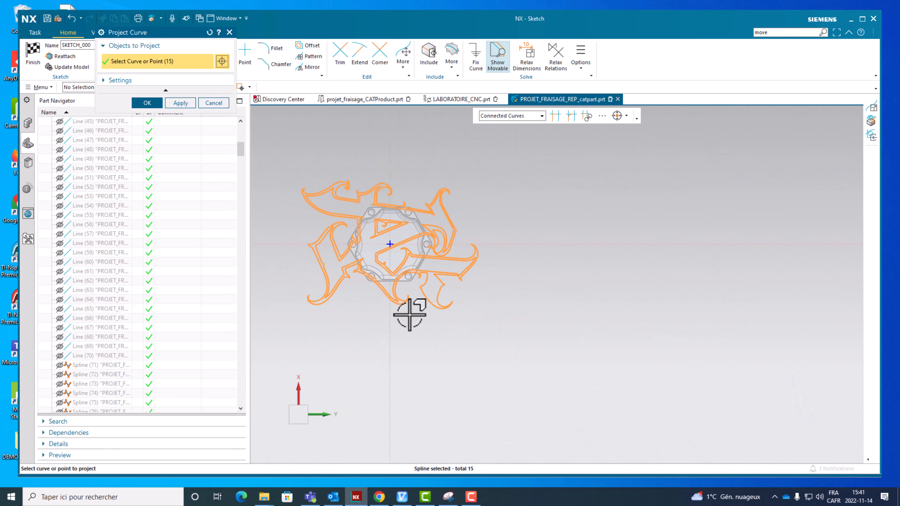
pyautogui.click(154, 103)
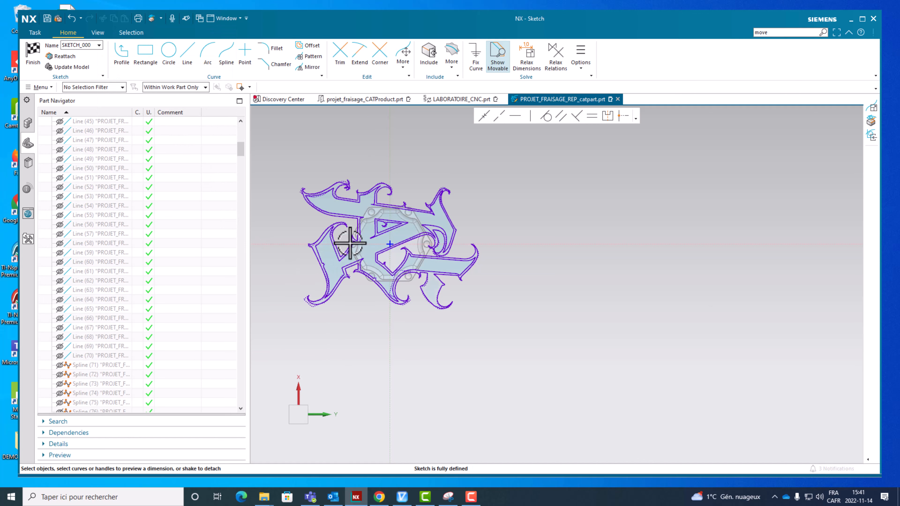
# - Mirror all the projected logo curves in the sketch about the sketch's horizontal axis
pyautogui.scroll(4, 387, 235)
pyautogui.scroll(-2, 399, 237)
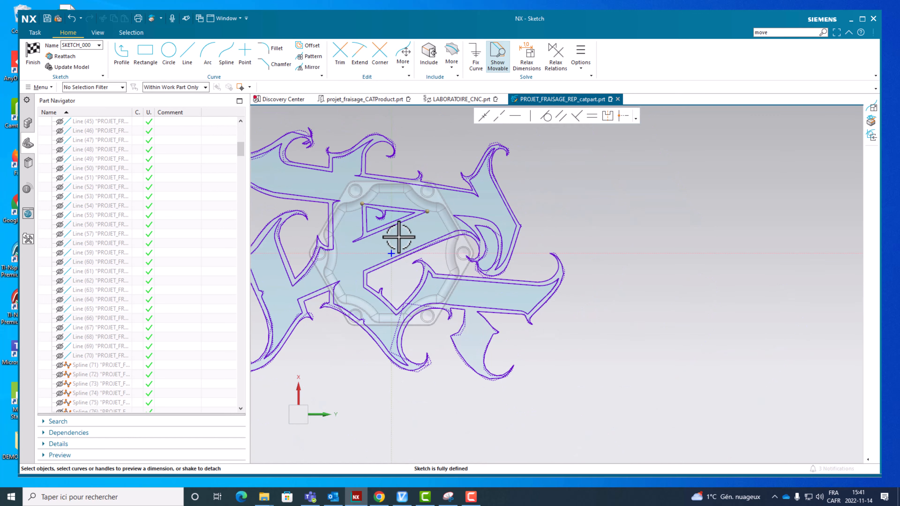
pyautogui.scroll(2, 399, 237)
pyautogui.scroll(-4, 388, 227)
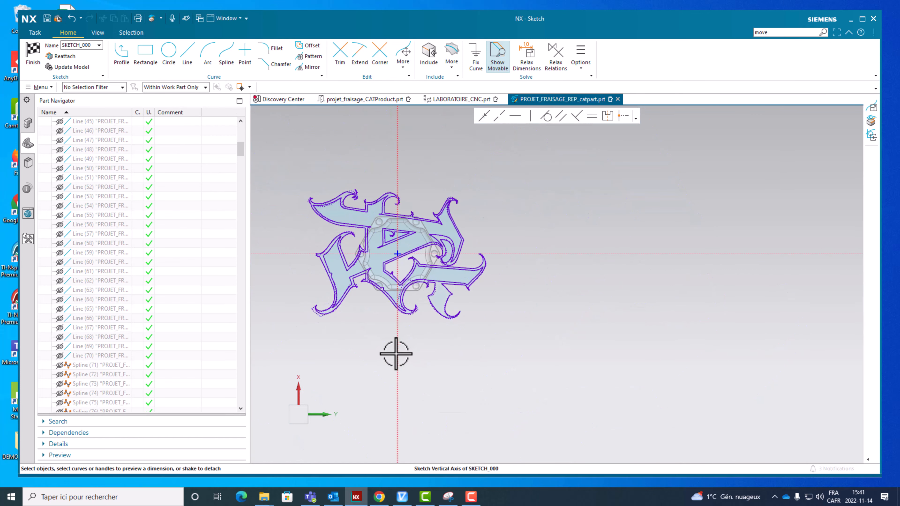
pyautogui.click(311, 68)
pyautogui.moveTo(280, 148)
pyautogui.mouseDown()
pyautogui.moveTo(331, 258)
pyautogui.moveTo(527, 348)
pyautogui.mouseUp()
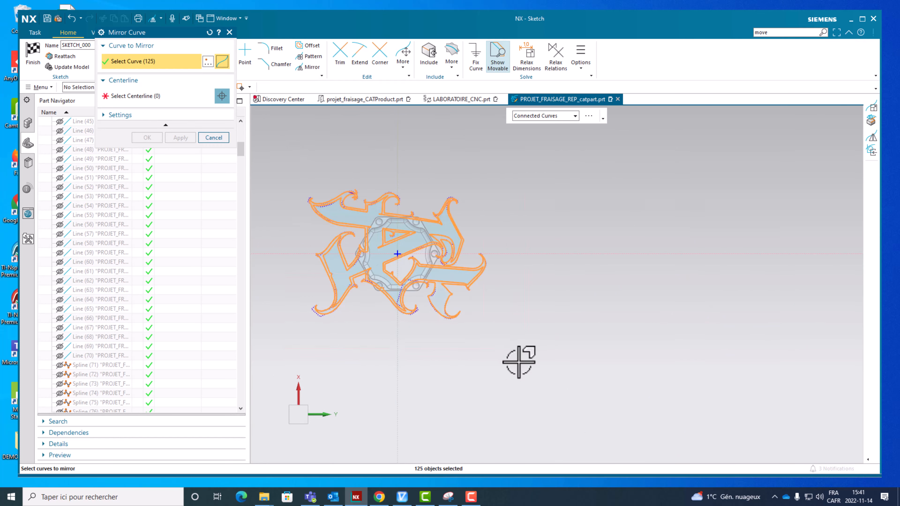
pyautogui.click(140, 95)
pyautogui.click(127, 114)
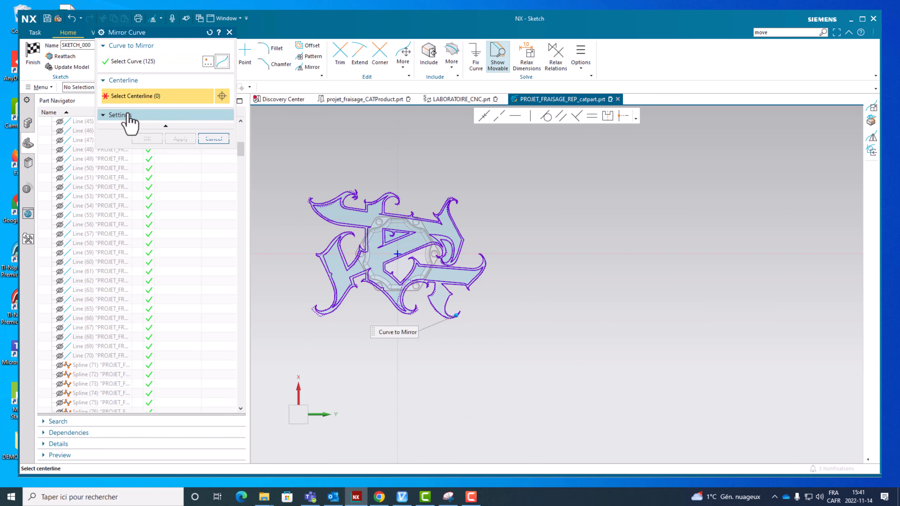
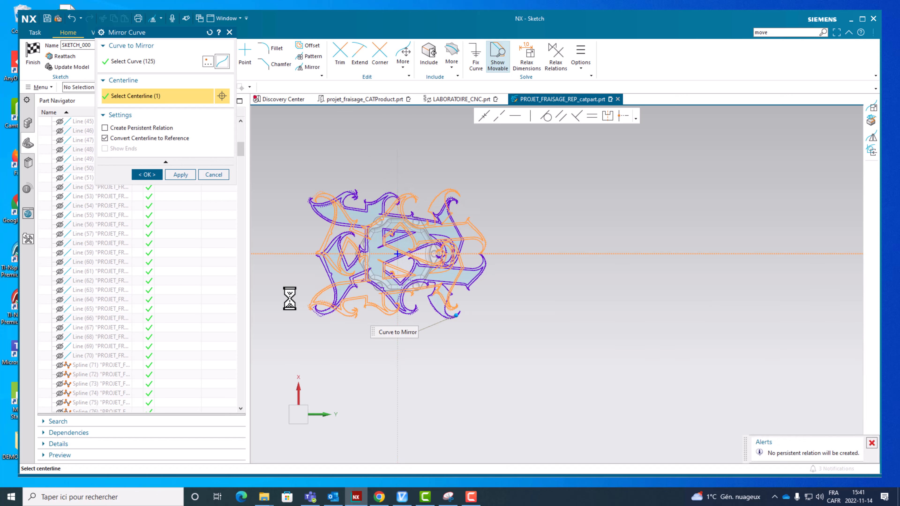
pyautogui.click(150, 174)
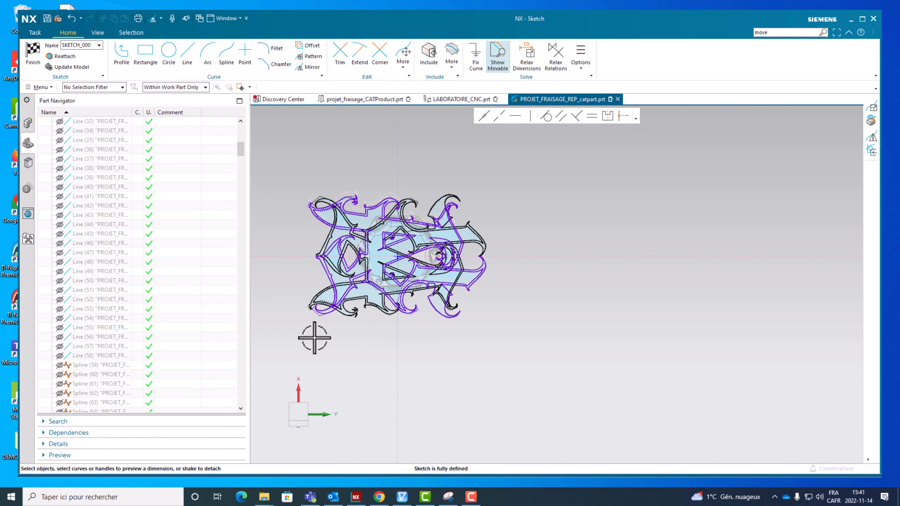
# - Inspect the mirrored copy over the original logo contours and undo the mirror
pyautogui.moveTo(314, 338)
pyautogui.mouseDown(button='middle')
pyautogui.moveTo(336, 297)
pyautogui.moveTo(369, 317)
pyautogui.moveTo(366, 333)
pyautogui.moveTo(329, 238)
pyautogui.mouseUp(button='middle')
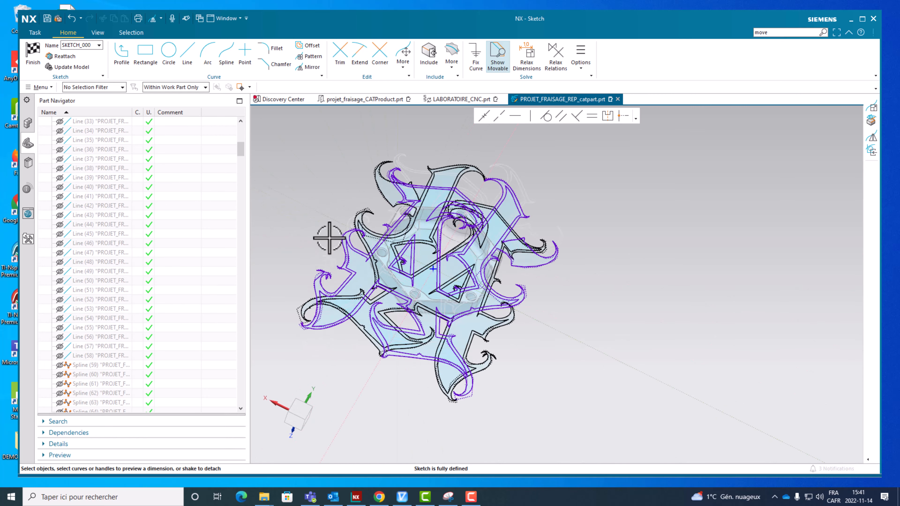
pyautogui.scroll(3, 329, 238)
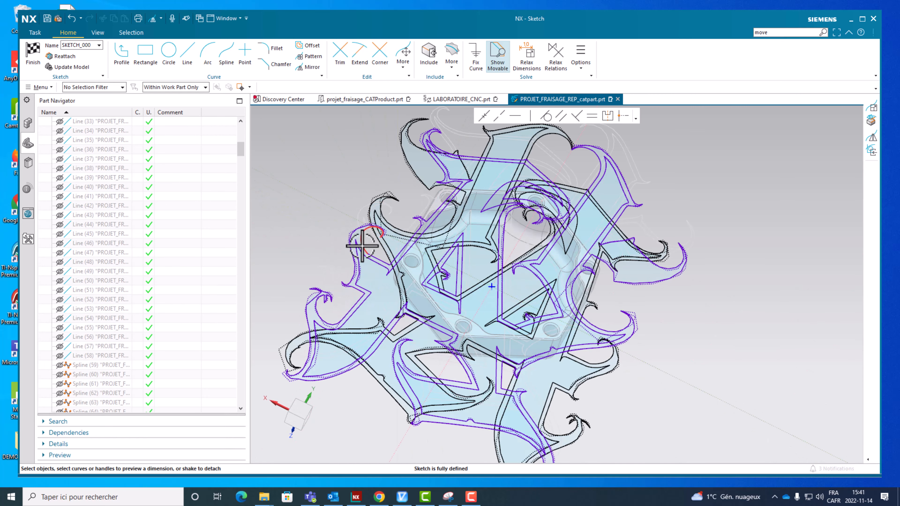
pyautogui.scroll(2, 354, 259)
pyautogui.scroll(-5, 351, 267)
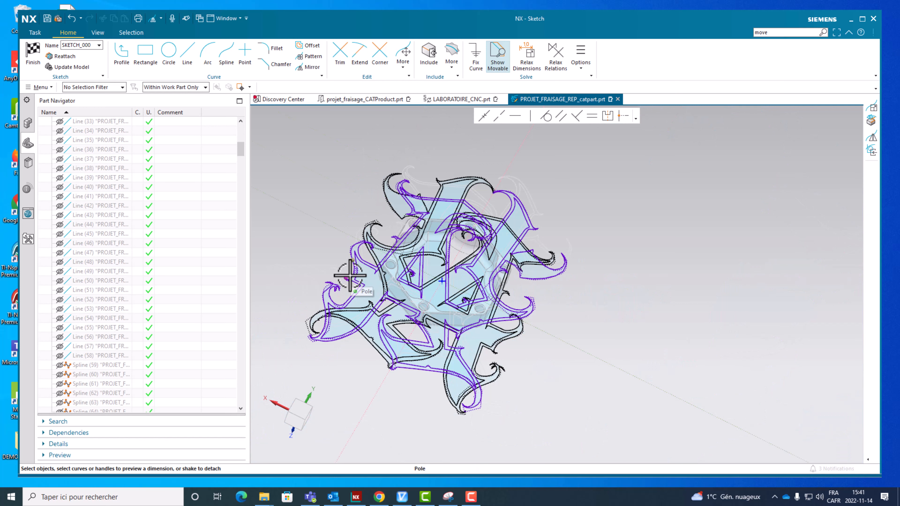
pyautogui.hotkey('ctrl', 'z')
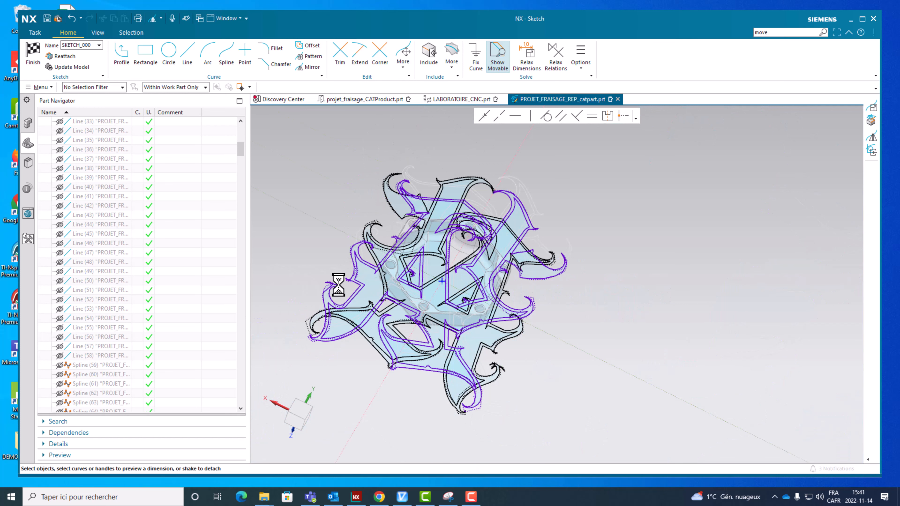
# - Finish the sketch and delete the sketch feature holding the projected logo curves
pyautogui.moveTo(333, 293); pyautogui.dragTo(306, 259, button='middle')
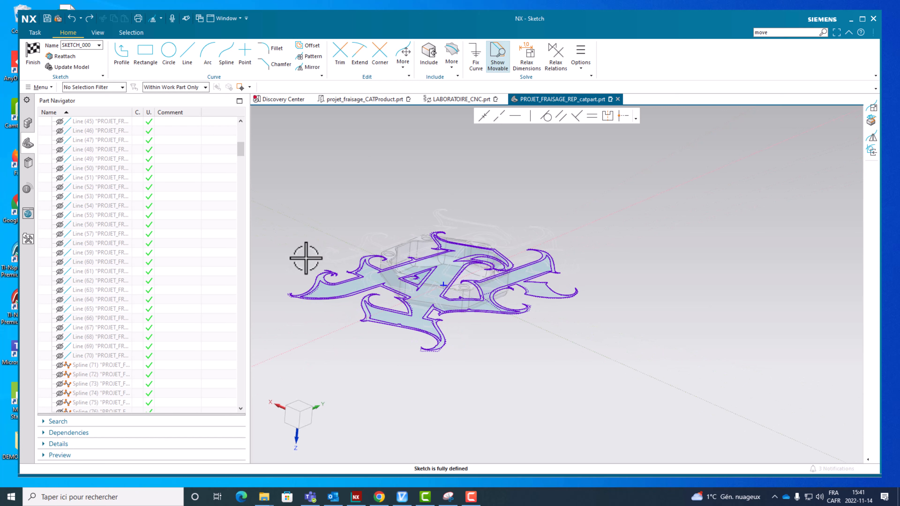
pyautogui.click(33, 58)
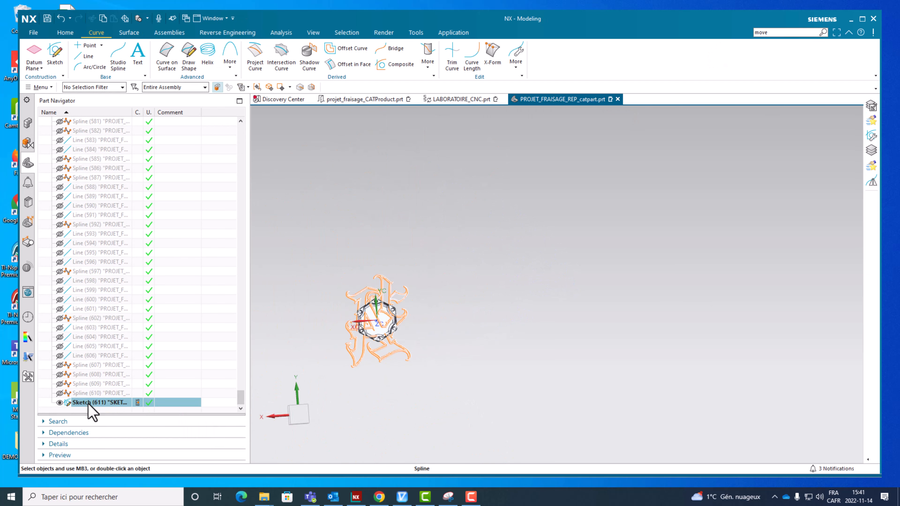
pyautogui.rightClick(86, 406)
pyautogui.click(110, 336)
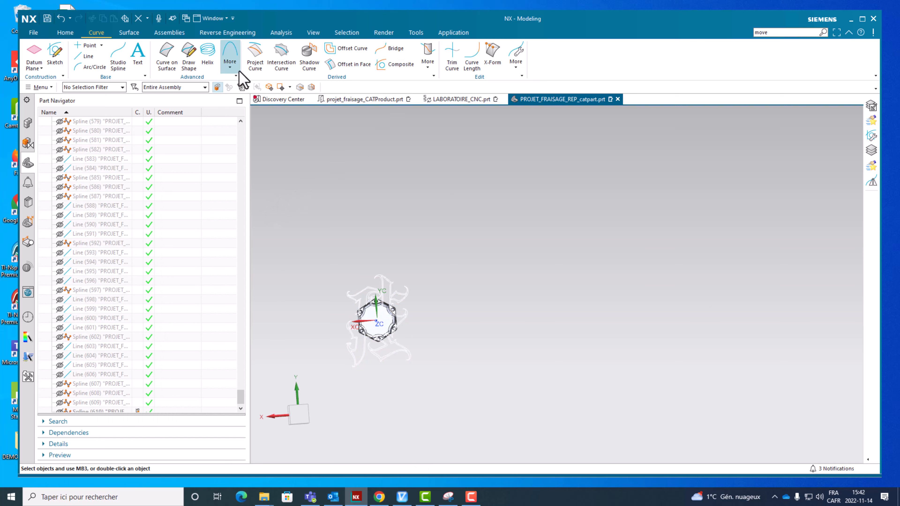
pyautogui.click(230, 73)
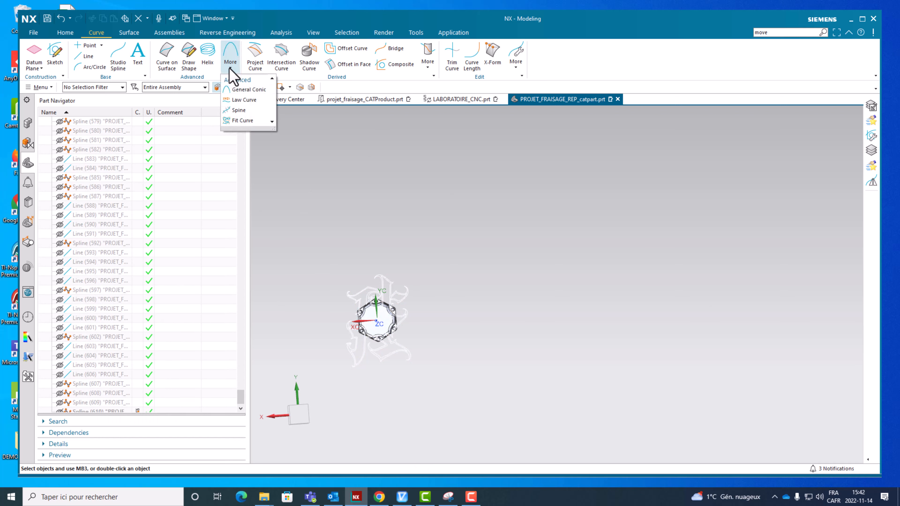
pyautogui.click(433, 76)
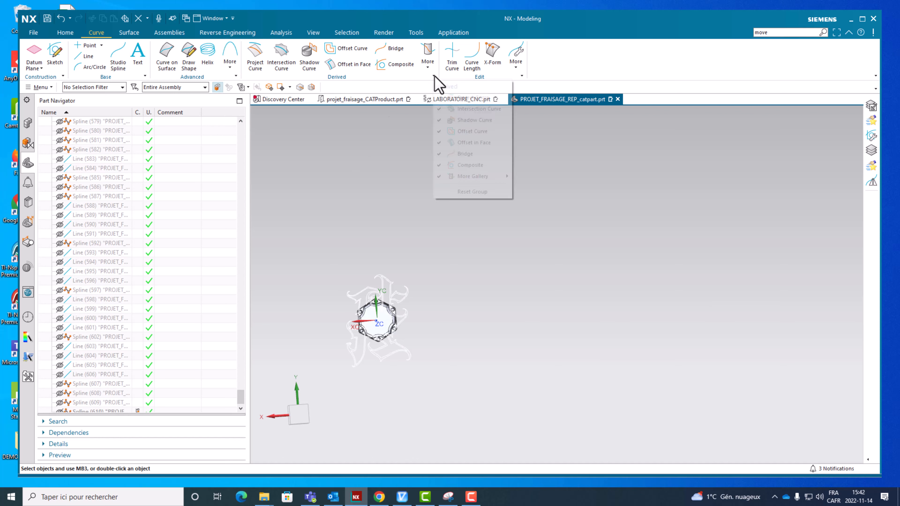
pyautogui.click(475, 177)
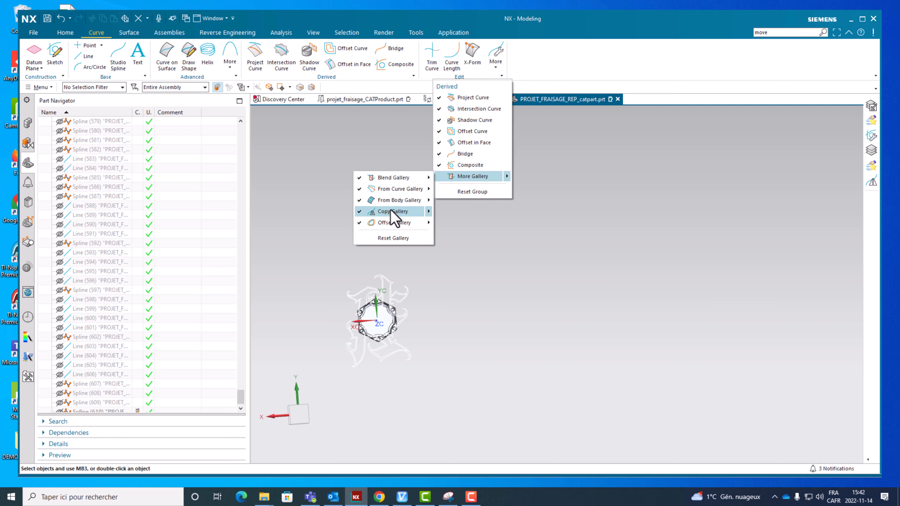
pyautogui.moveTo(393, 212)
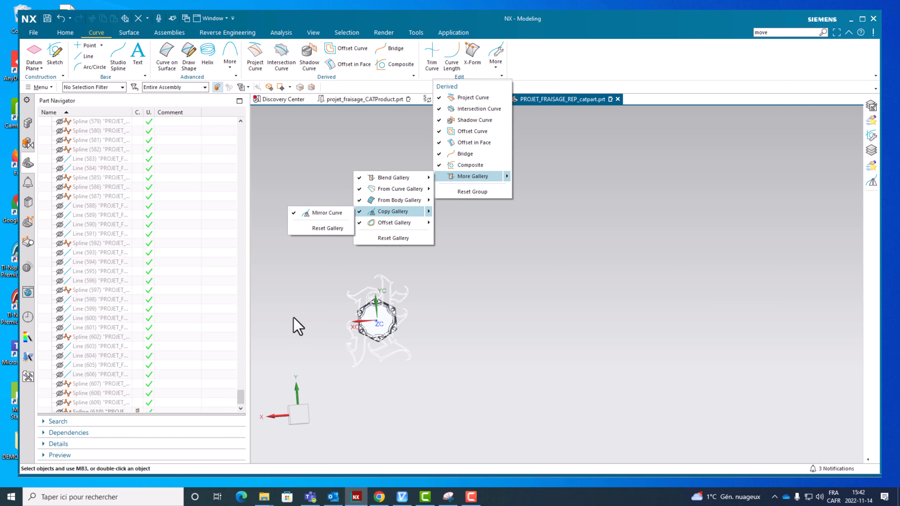
pyautogui.click(289, 307)
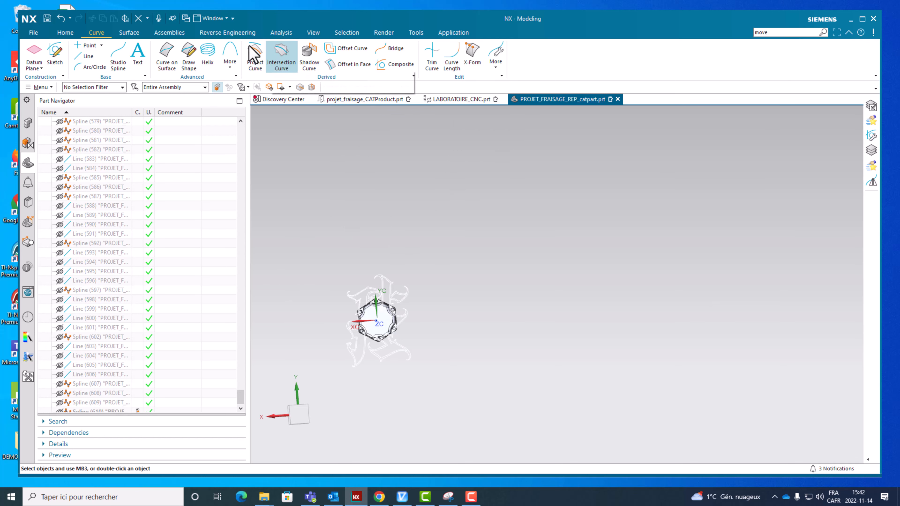
pyautogui.click(413, 76)
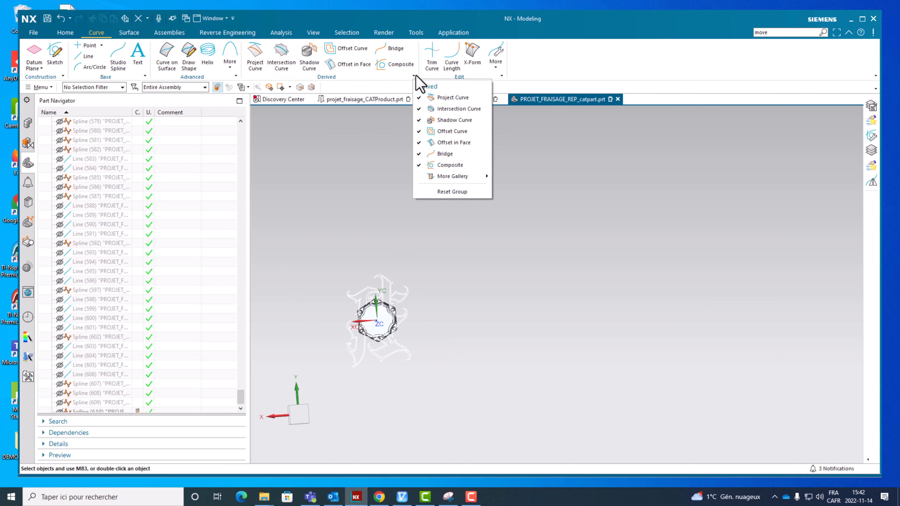
pyautogui.click(457, 176)
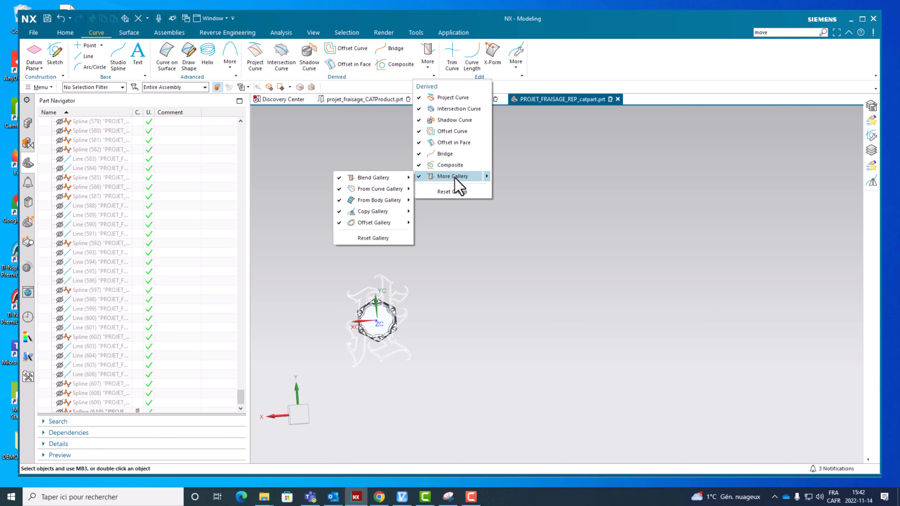
pyautogui.moveTo(392, 202)
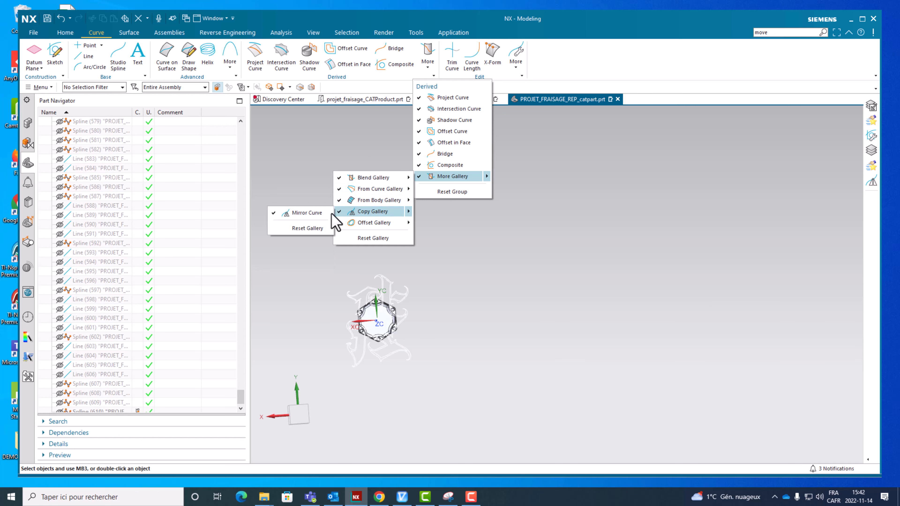
pyautogui.click(307, 213)
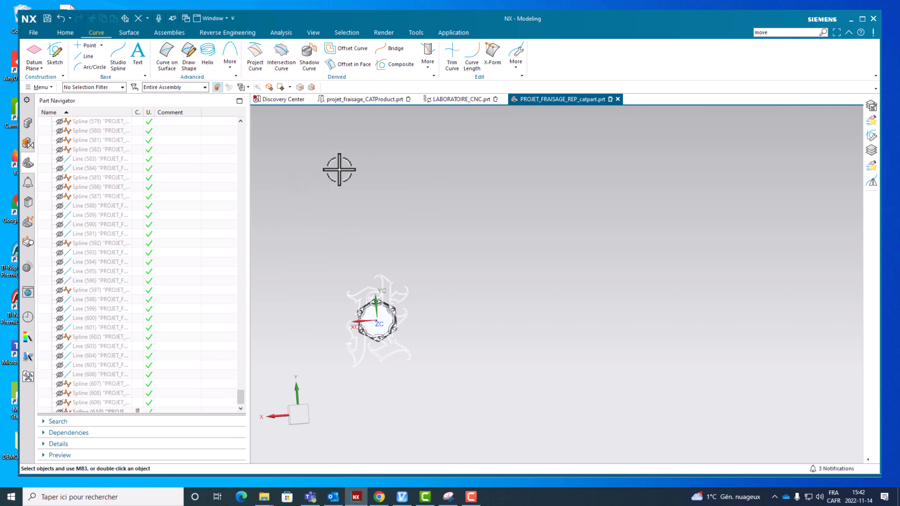
pyautogui.click(516, 60)
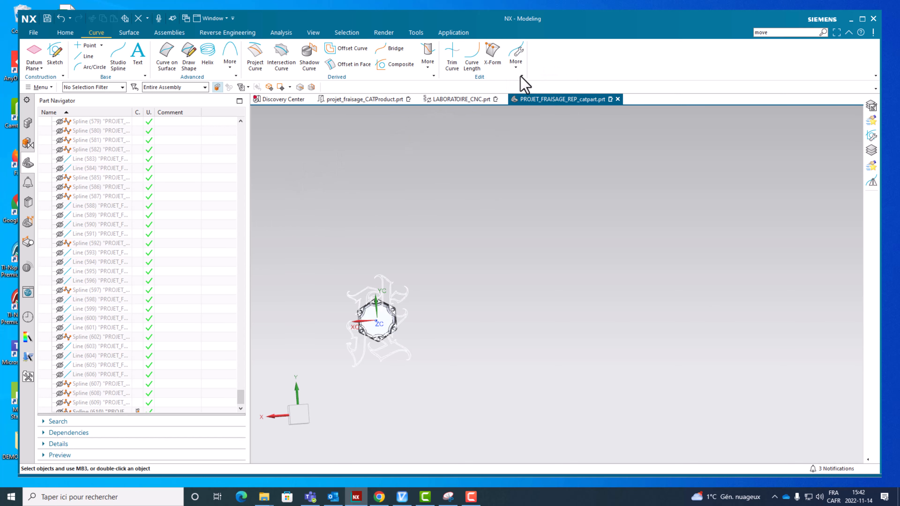
pyautogui.click(235, 75)
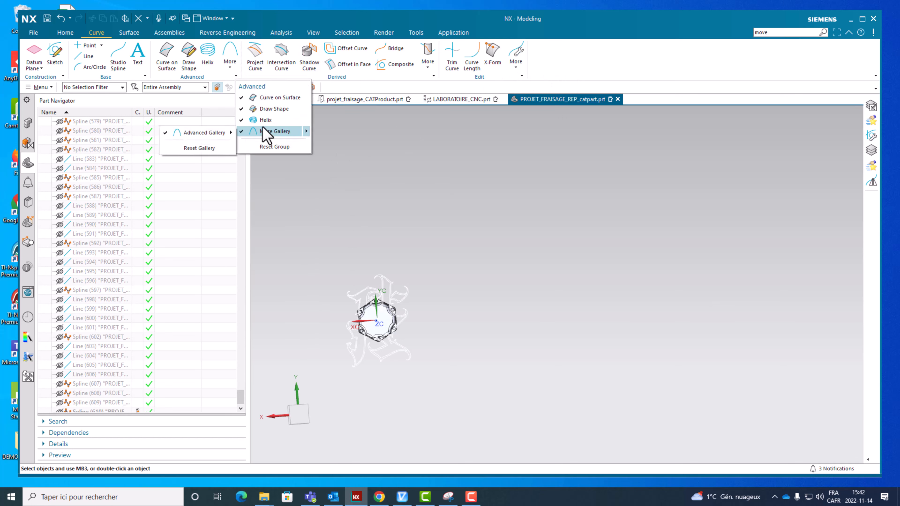
pyautogui.click(143, 75)
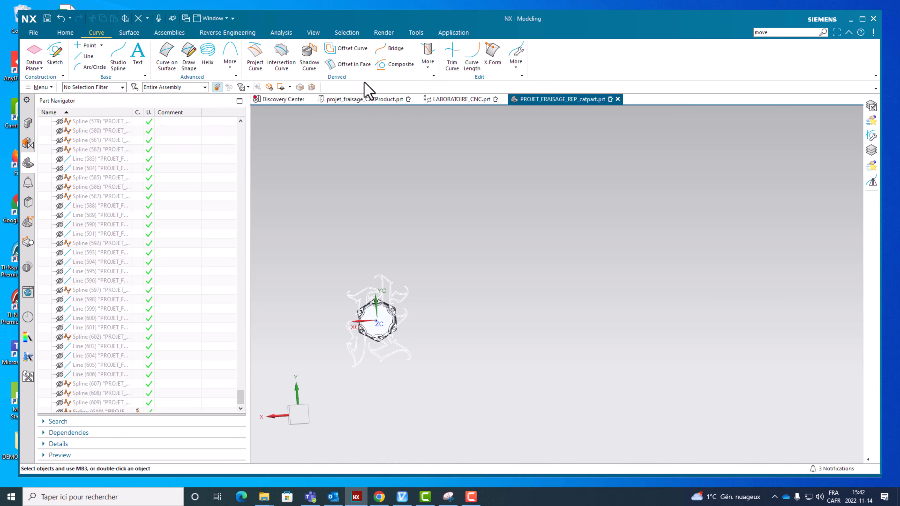
pyautogui.scroll(-1, 375, 113)
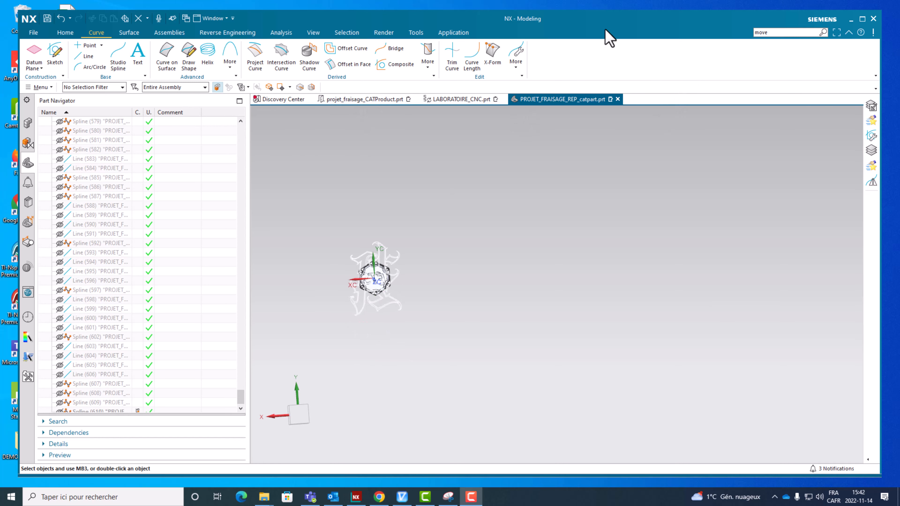
# - Start Mirror Curve in the modeling environment for mirroring the imported logo curves
pyautogui.click(427, 66)
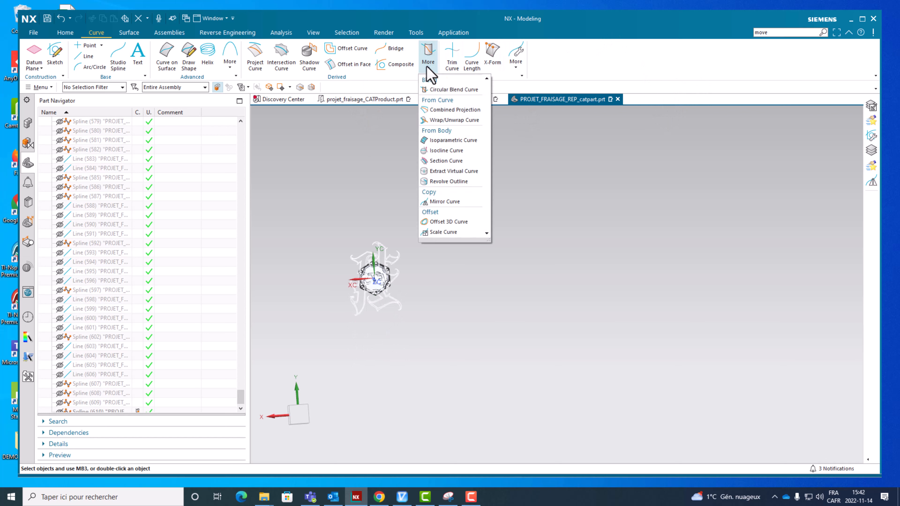
pyautogui.click(452, 203)
pyautogui.moveTo(452, 201); pyautogui.dragTo(370, 269, button='middle')
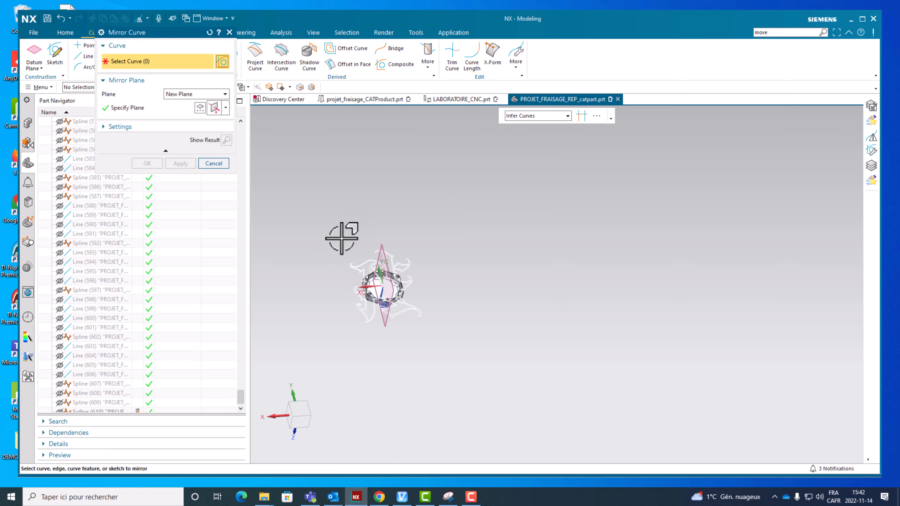
# - Try to window-select the logo curves with the Infer Curves rule and clear the selection
pyautogui.scroll(3, 342, 238)
pyautogui.moveTo(321, 221); pyautogui.dragTo(534, 433)
pyautogui.moveTo(518, 416); pyautogui.dragTo(479, 420, button='middle')
pyautogui.scroll(2, 467, 400)
pyautogui.scroll(-2, 468, 400)
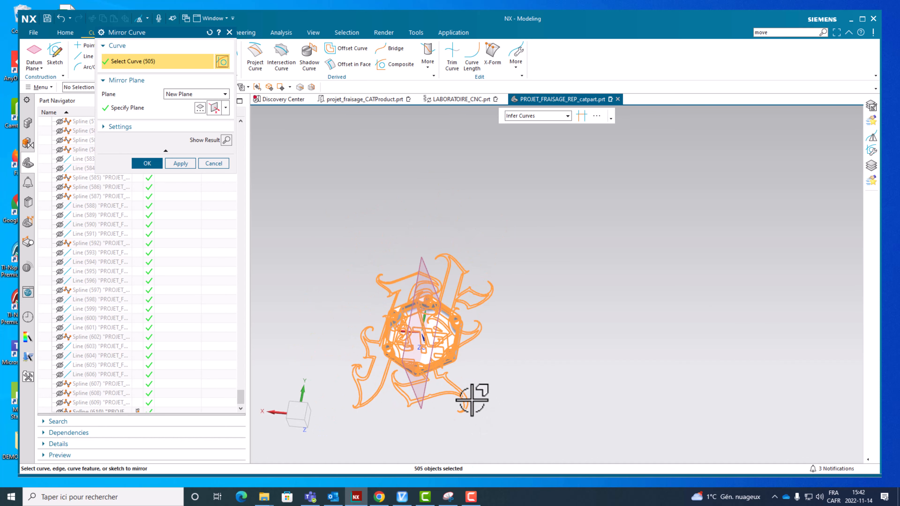
pyautogui.click(542, 117)
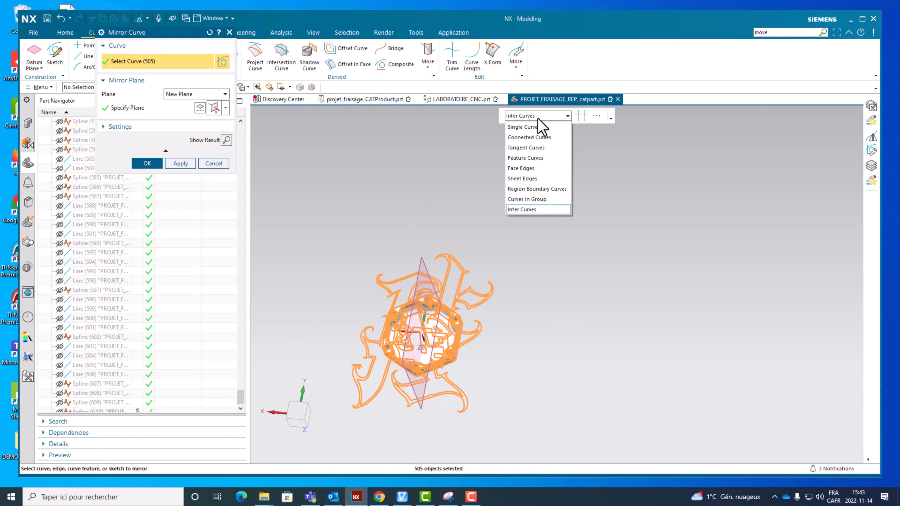
pyautogui.click(538, 119)
pyautogui.press('Escape')
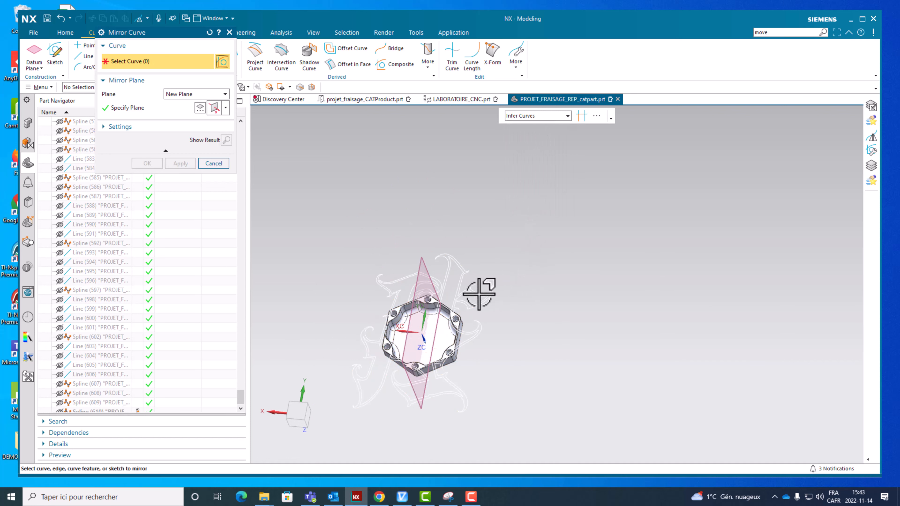
# - Change the curve selection rule for the mirror to Connected Curves
pyautogui.moveTo(480, 294); pyautogui.dragTo(425, 280, button='middle')
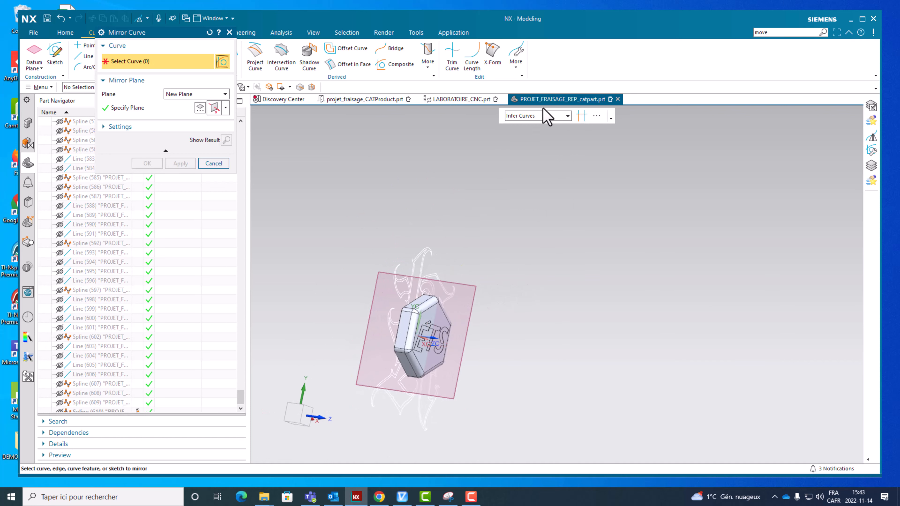
pyautogui.click(542, 117)
pyautogui.click(537, 142)
# - Try to window-select all the logo curves at once with the Connected Curves rule, and clear the selection
pyautogui.moveTo(522, 191); pyautogui.dragTo(337, 245, button='middle')
pyautogui.moveTo(337, 244); pyautogui.dragTo(623, 399)
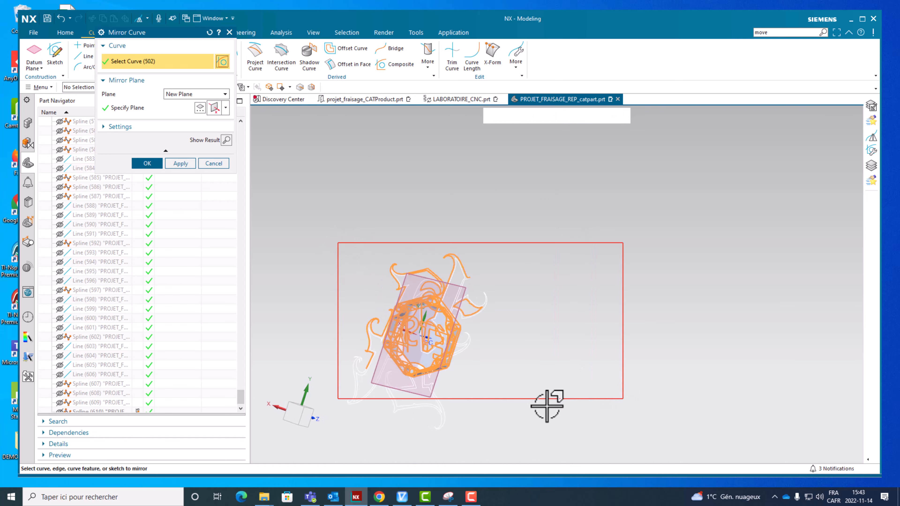
pyautogui.moveTo(494, 411); pyautogui.dragTo(524, 371, button='middle')
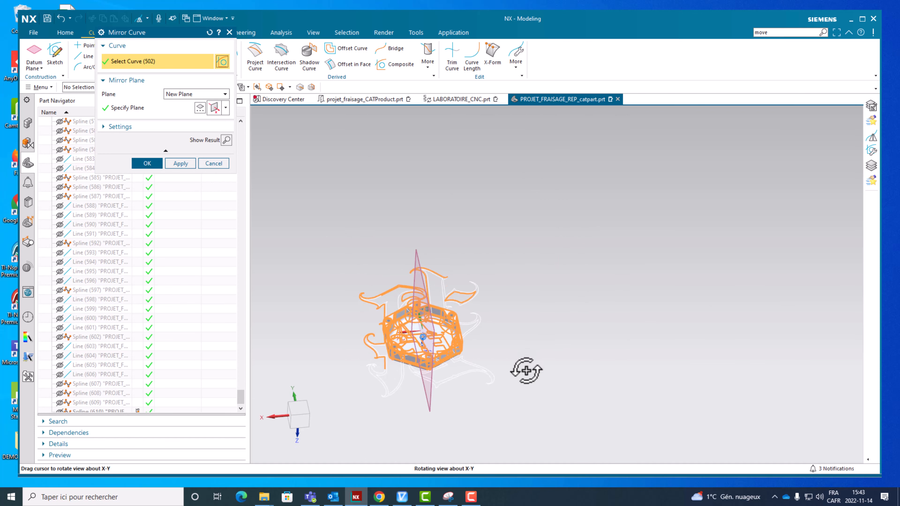
pyautogui.scroll(5, 430, 403)
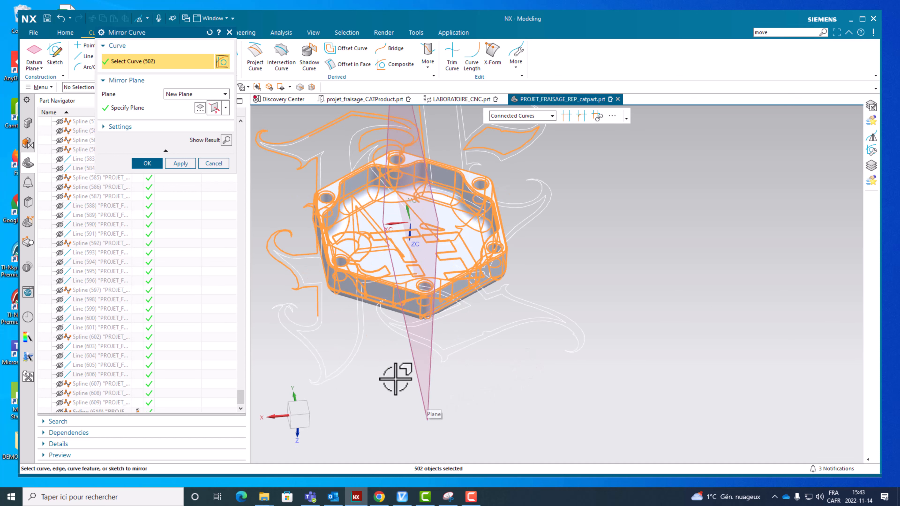
pyautogui.moveTo(395, 377); pyautogui.dragTo(410, 361, button='middle')
pyautogui.press('Escape')
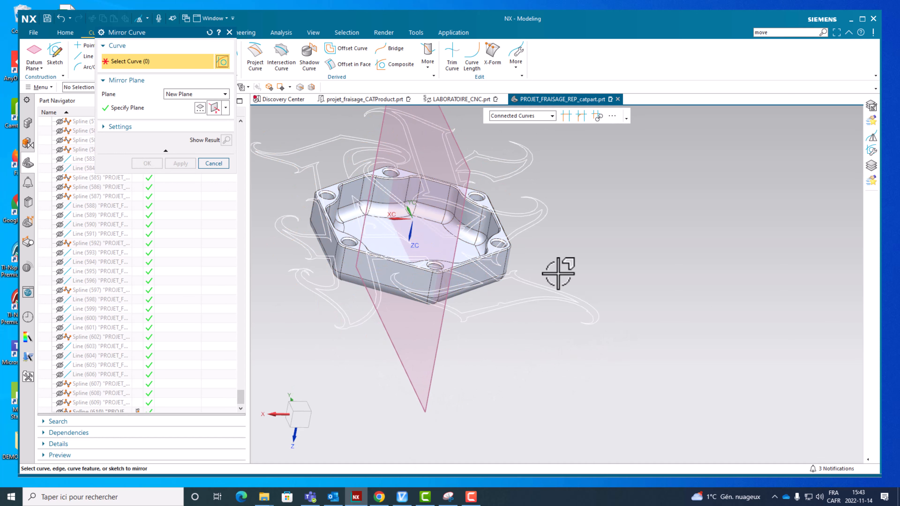
# - Select every logo contour individually for mirroring, including the small inner shapes over the pocket and the closed loops above the part
pyautogui.click(363, 312)
pyautogui.scroll(5, 499, 330)
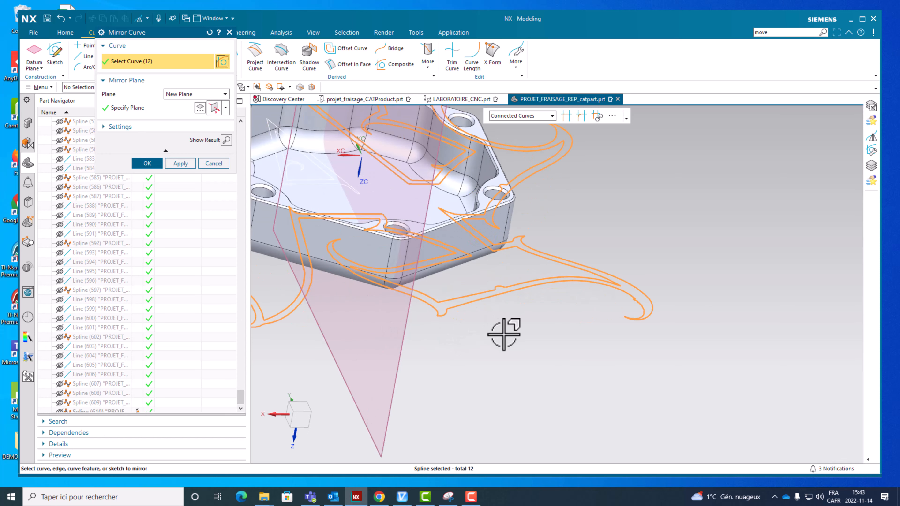
pyautogui.scroll(-5, 460, 284)
pyautogui.scroll(2, 418, 260)
pyautogui.click(393, 253)
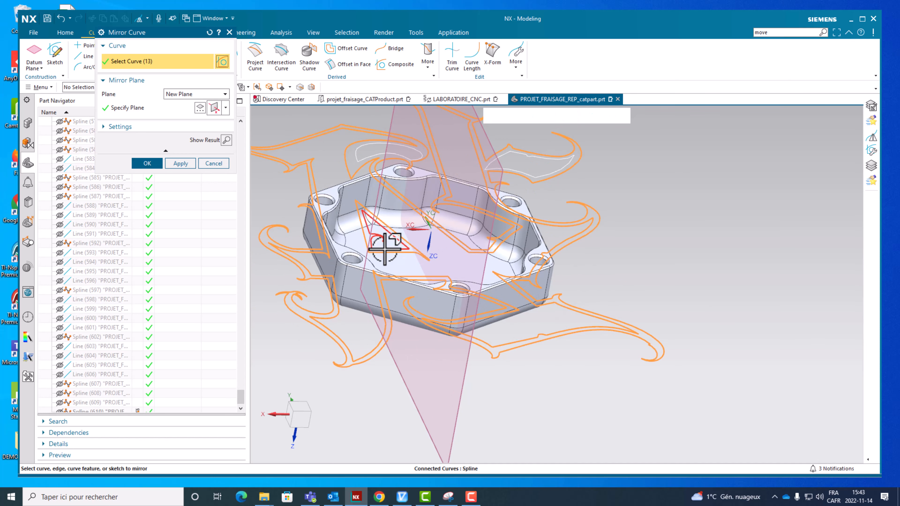
pyautogui.click(383, 249)
pyautogui.moveTo(382, 257); pyautogui.dragTo(367, 127, button='middle')
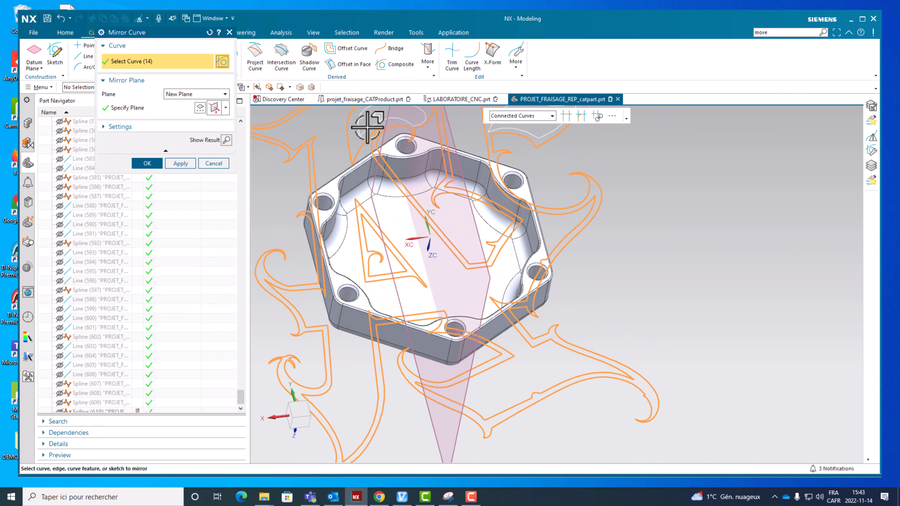
pyautogui.click(425, 142)
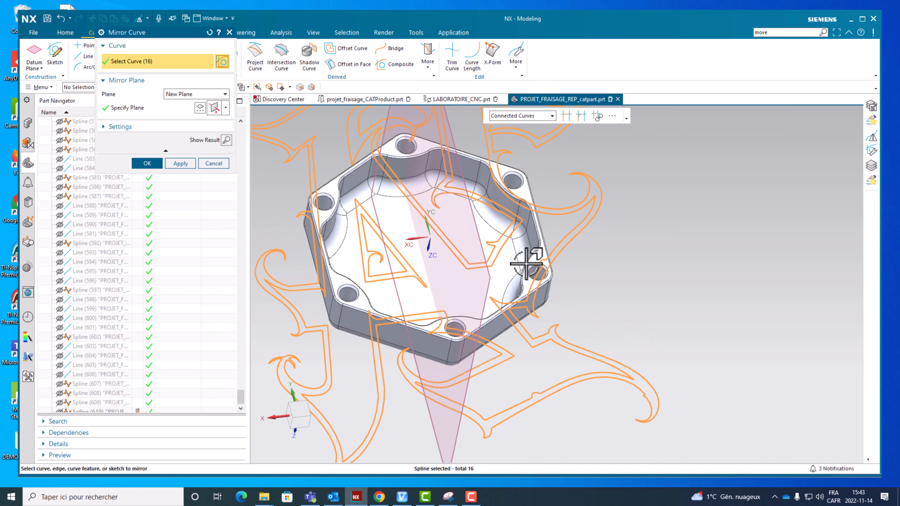
pyautogui.scroll(-2, 528, 265)
pyautogui.moveTo(500, 370); pyautogui.dragTo(474, 373, button='middle')
# - Turn off the Associative setting for the mirrored logo curves and open the options for handling the input curves
pyautogui.click(106, 127)
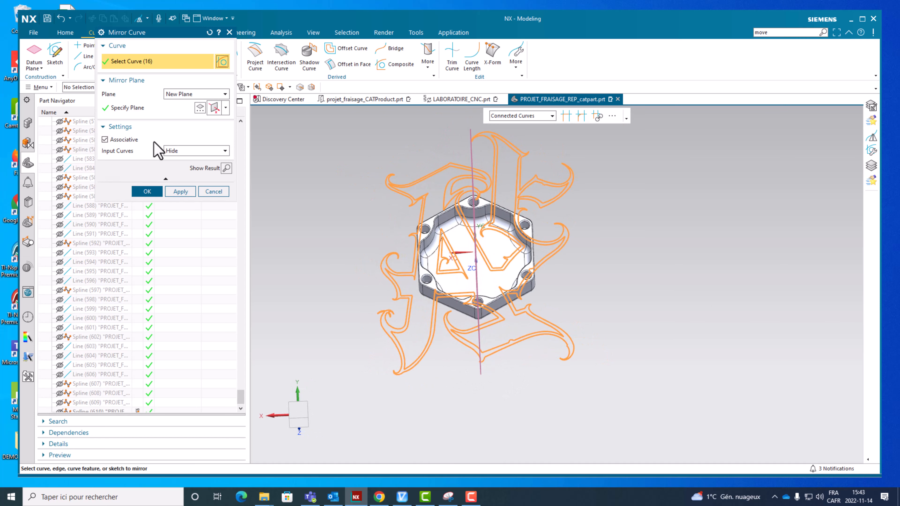
pyautogui.click(182, 152)
pyautogui.click(179, 169)
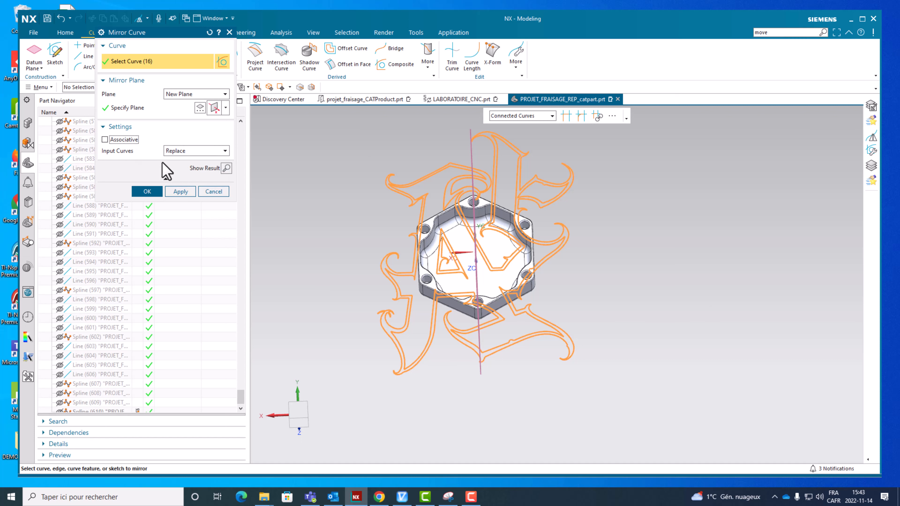
pyautogui.click(194, 152)
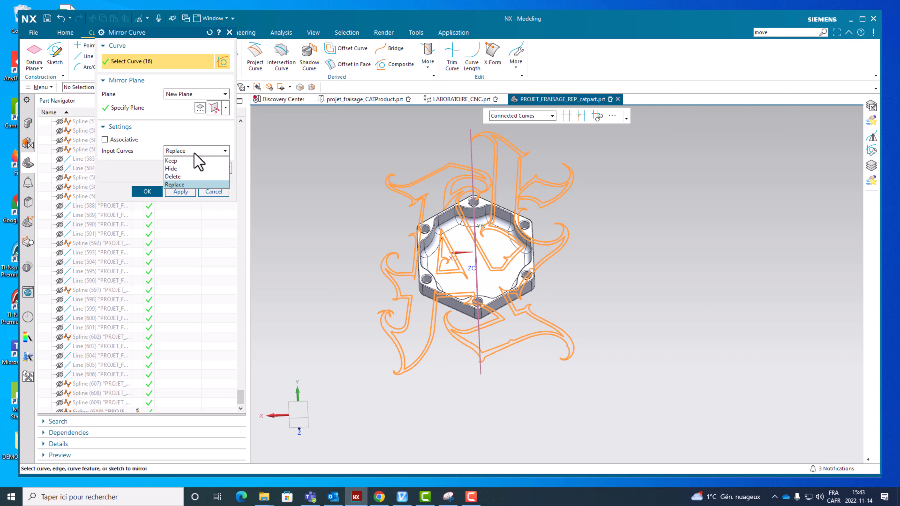
# - Mirror the 16 lettering curves about the specified plane, with the input curves option set to Replace
pyautogui.click(193, 151)
pyautogui.click(226, 168)
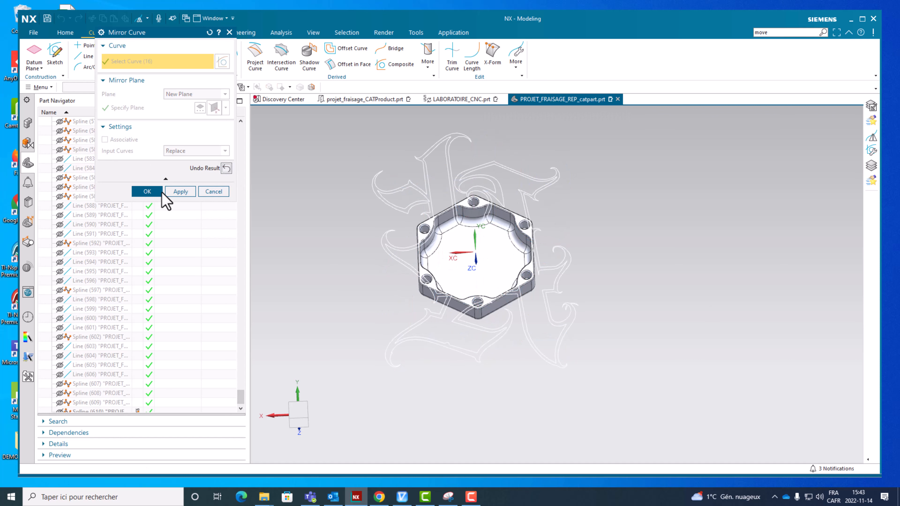
pyautogui.click(149, 191)
# - Start a new sketch on the flat floor face of the hexagonal part's pocket
pyautogui.moveTo(312, 209); pyautogui.dragTo(322, 189, button='middle')
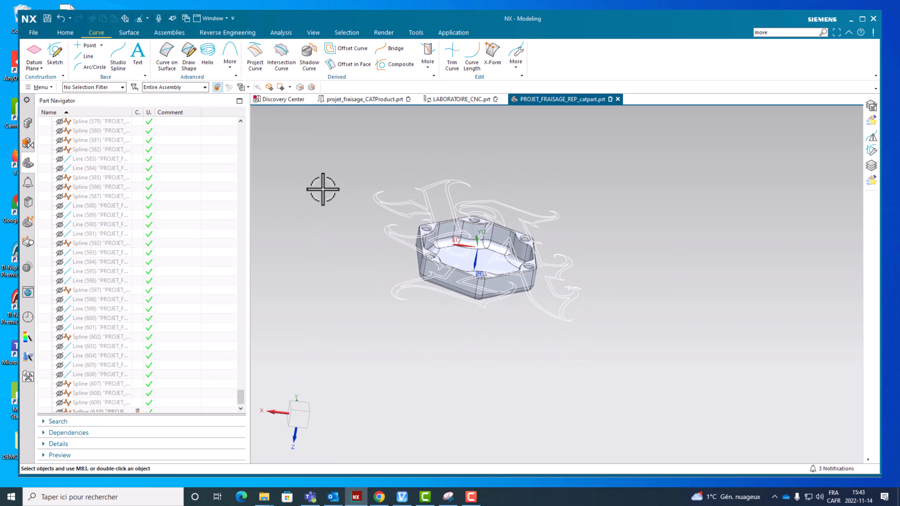
pyautogui.click(53, 57)
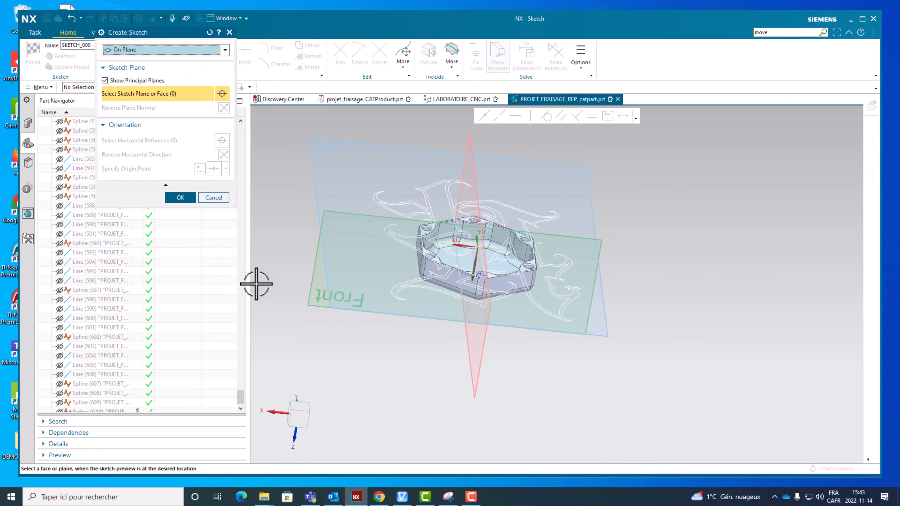
pyautogui.moveTo(411, 302); pyautogui.dragTo(399, 335, button='middle')
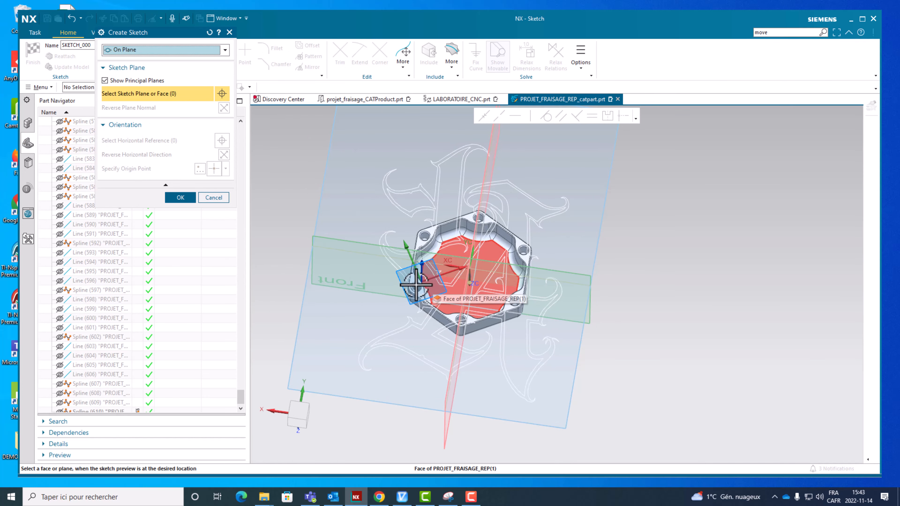
pyautogui.scroll(3, 371, 289)
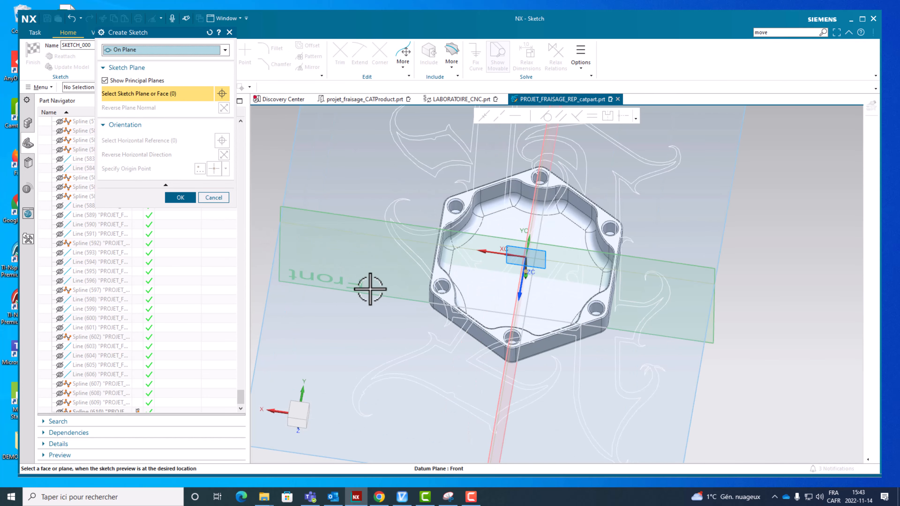
pyautogui.scroll(-2, 370, 289)
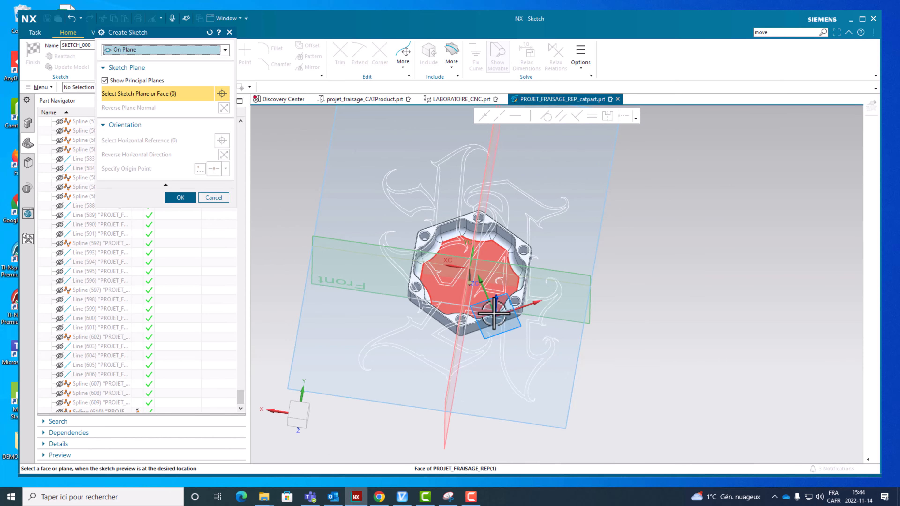
pyautogui.scroll(3, 476, 310)
pyautogui.click(478, 315)
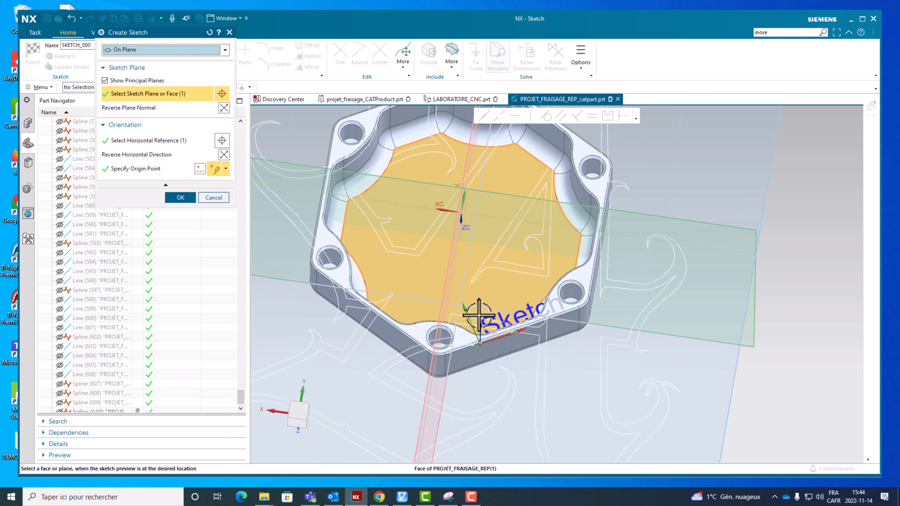
# - Set the sketch origin point to X 0 and Y 0 in absolute work part coordinates
pyautogui.click(200, 169)
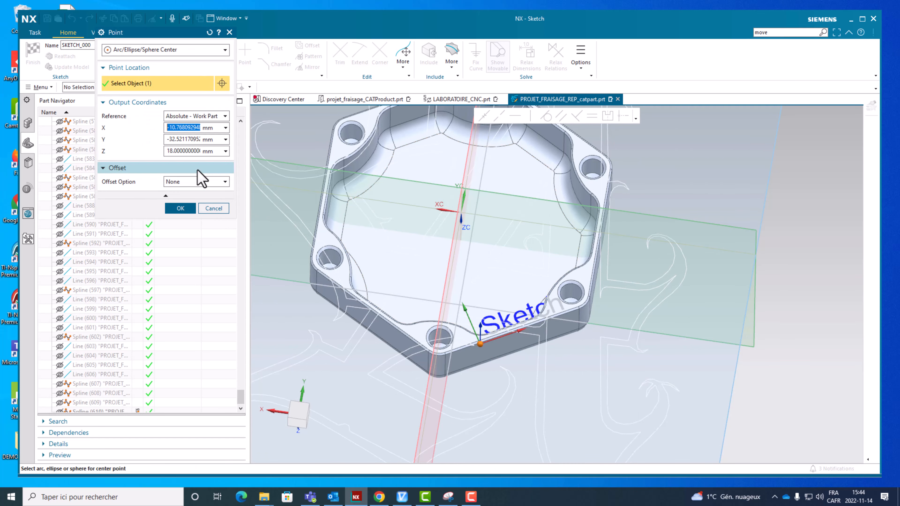
pyautogui.write('0')
pyautogui.press('Tab')
pyautogui.write('0')
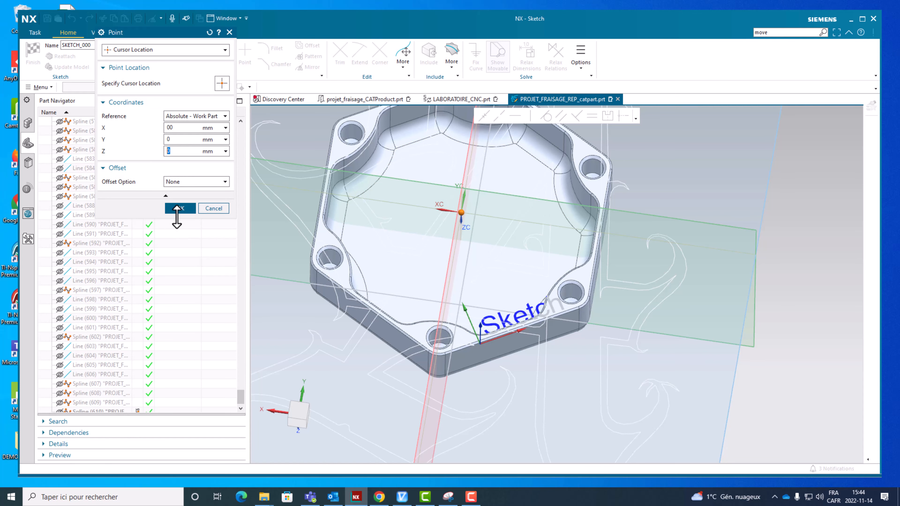
pyautogui.click(181, 209)
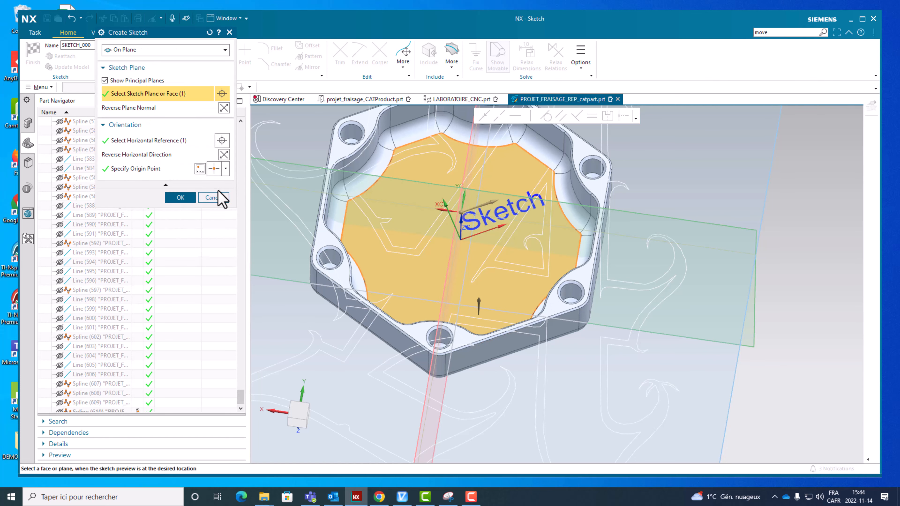
# - Use a straight edge on the hexagonal part's outer side as the sketch's horizontal reference and create the sketch
pyautogui.click(160, 140)
pyautogui.scroll(3, 391, 364)
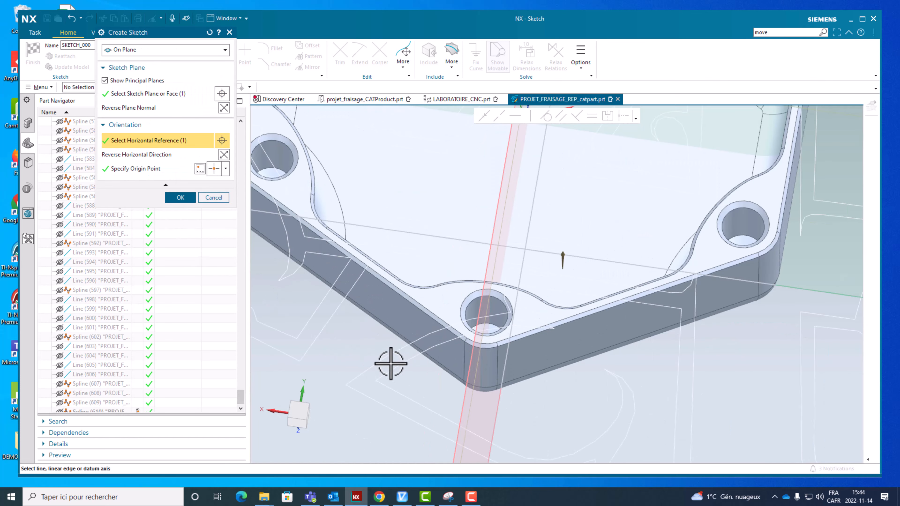
pyautogui.scroll(-5, 391, 364)
pyautogui.moveTo(384, 346); pyautogui.dragTo(396, 328, button='middle')
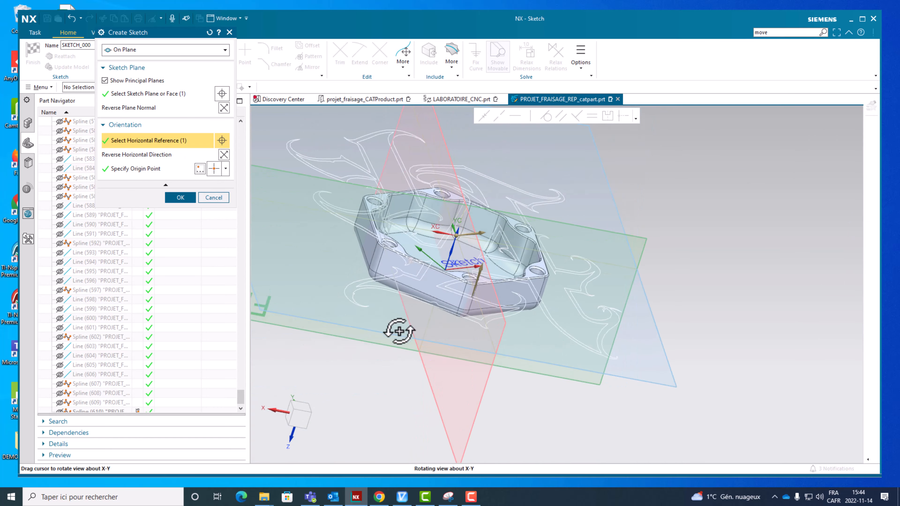
pyautogui.click(367, 259)
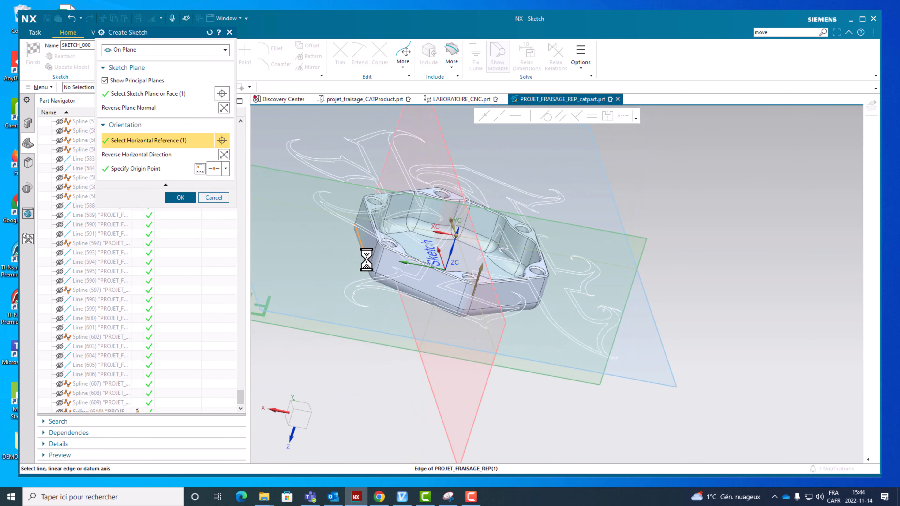
pyautogui.click(180, 198)
# - Try to mirror the lettering curves in the sketch, picking them with the selection scope Within Work Part Only
pyautogui.scroll(3, 358, 308)
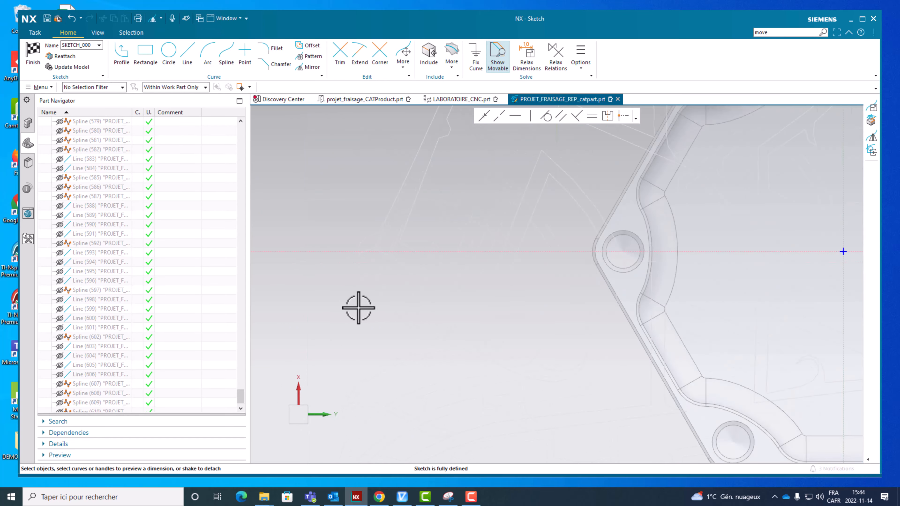
pyautogui.scroll(-5, 358, 308)
pyautogui.scroll(-2, 336, 321)
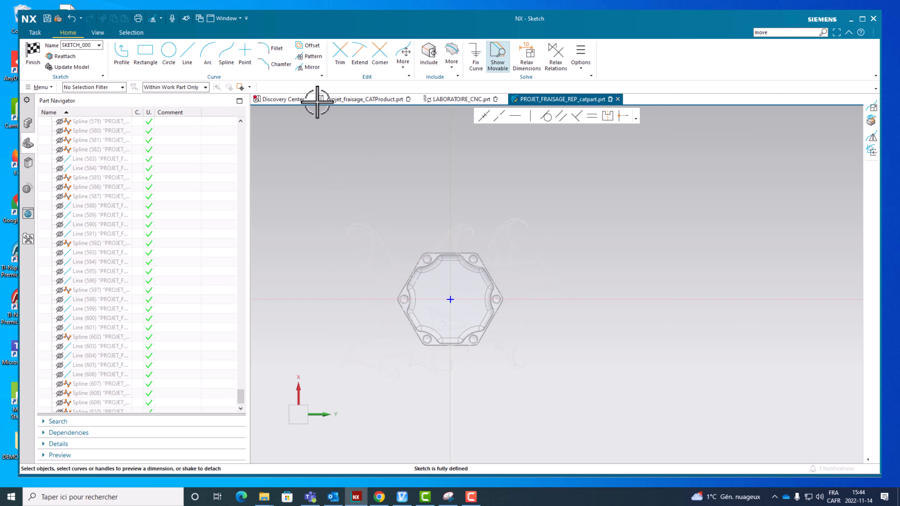
pyautogui.click(322, 76)
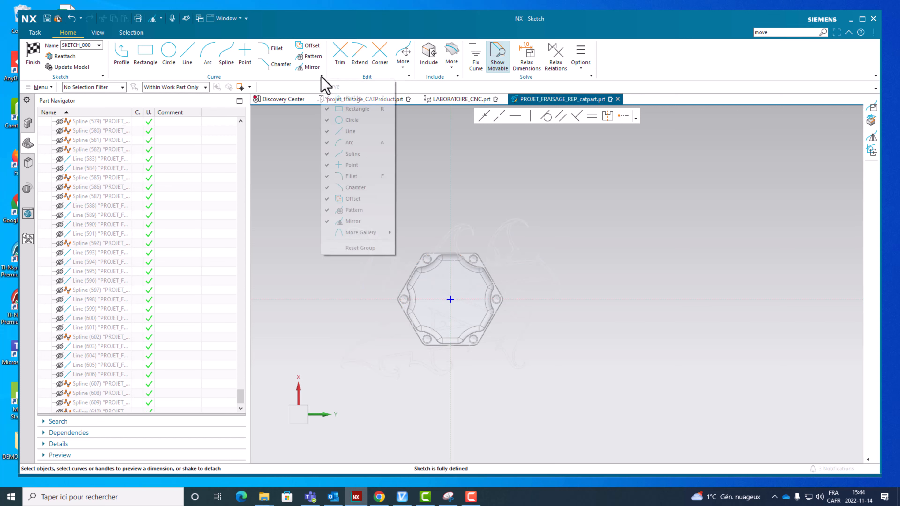
pyautogui.click(309, 67)
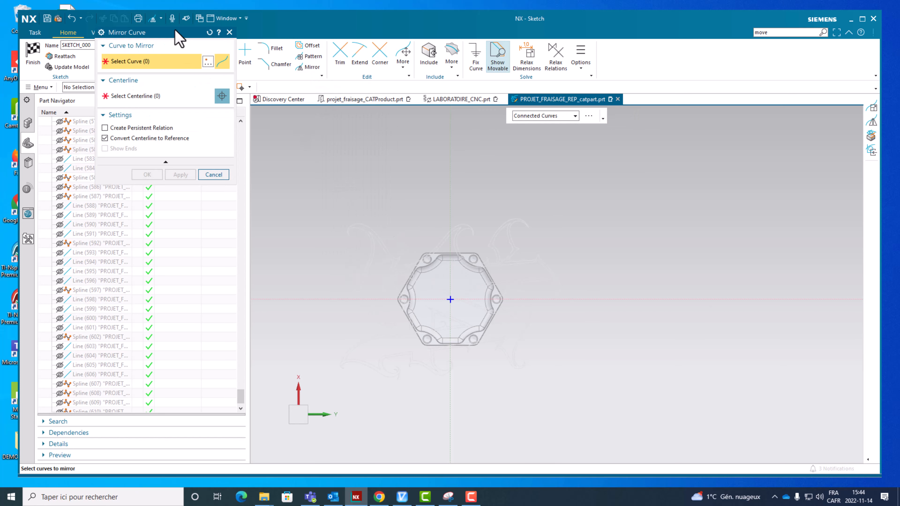
pyautogui.moveTo(173, 31)
pyautogui.mouseDown()
pyautogui.moveTo(197, 67)
pyautogui.moveTo(194, 128)
pyautogui.mouseUp()
pyautogui.click(179, 87)
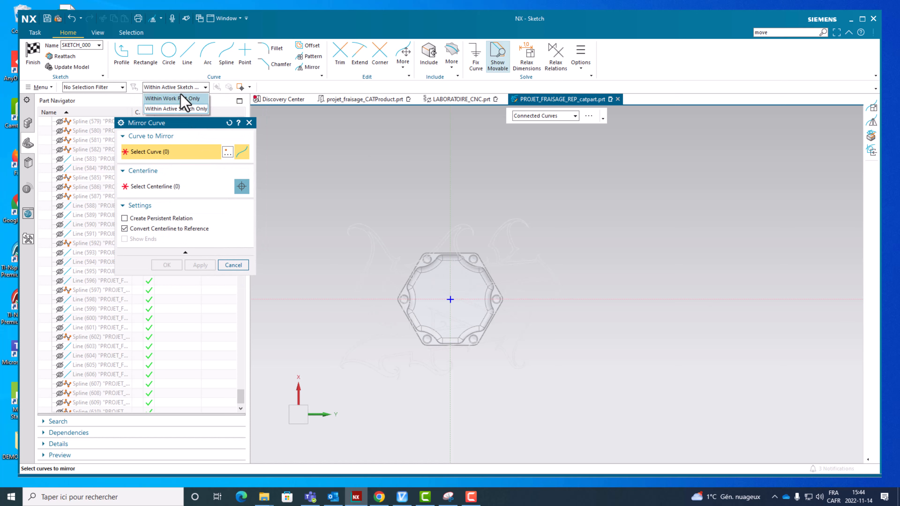
pyautogui.click(181, 98)
pyautogui.click(371, 255)
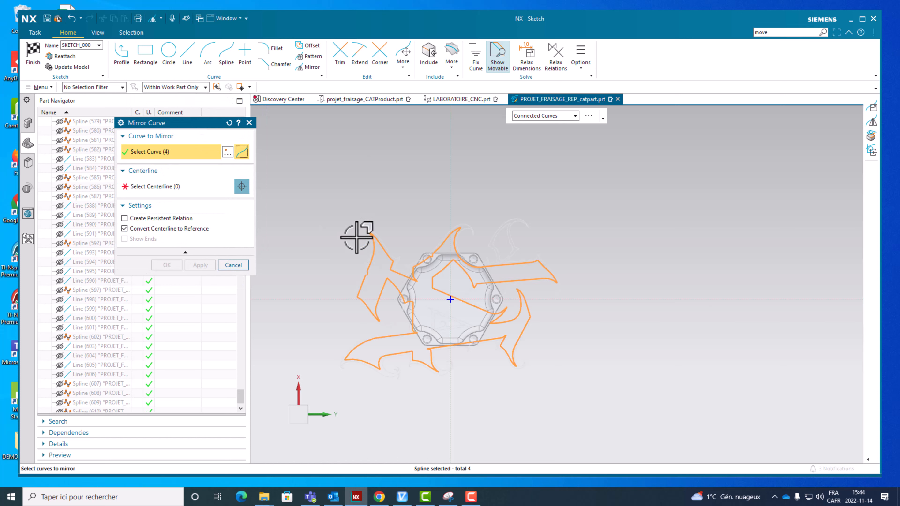
pyautogui.click(432, 321)
pyautogui.scroll(2, 433, 321)
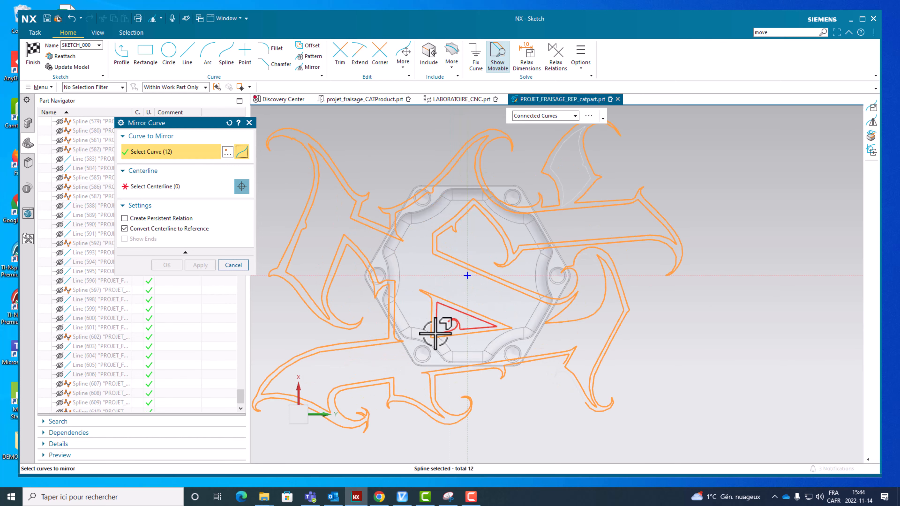
pyautogui.click(438, 323)
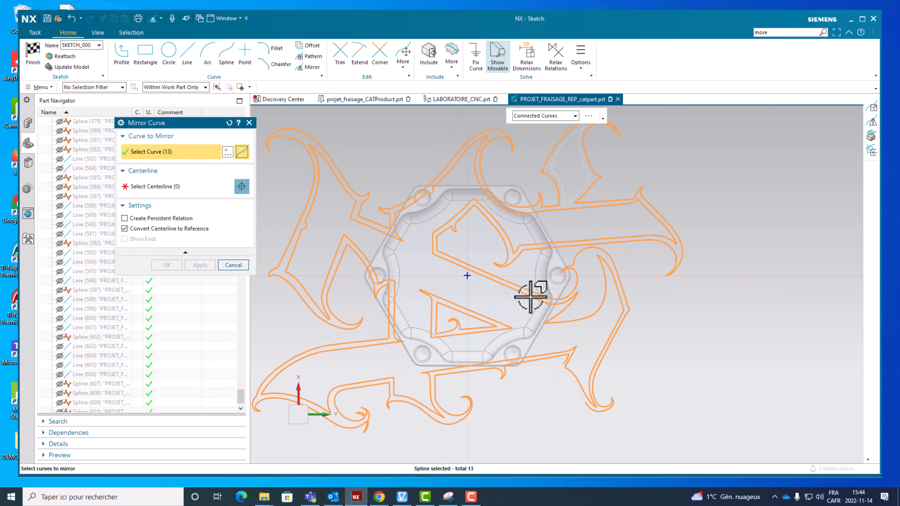
pyautogui.scroll(3, 514, 309)
pyautogui.scroll(-6, 512, 312)
pyautogui.press('Escape')
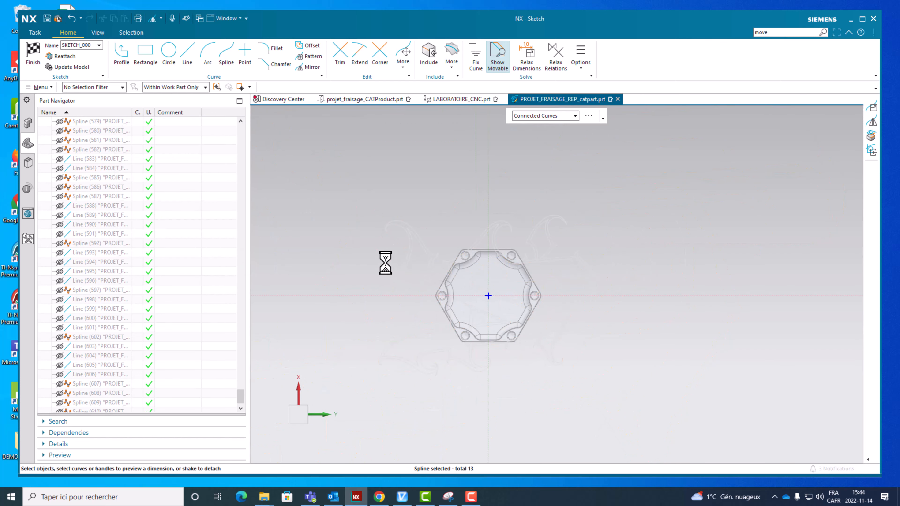
pyautogui.click(322, 76)
pyautogui.moveTo(391, 233)
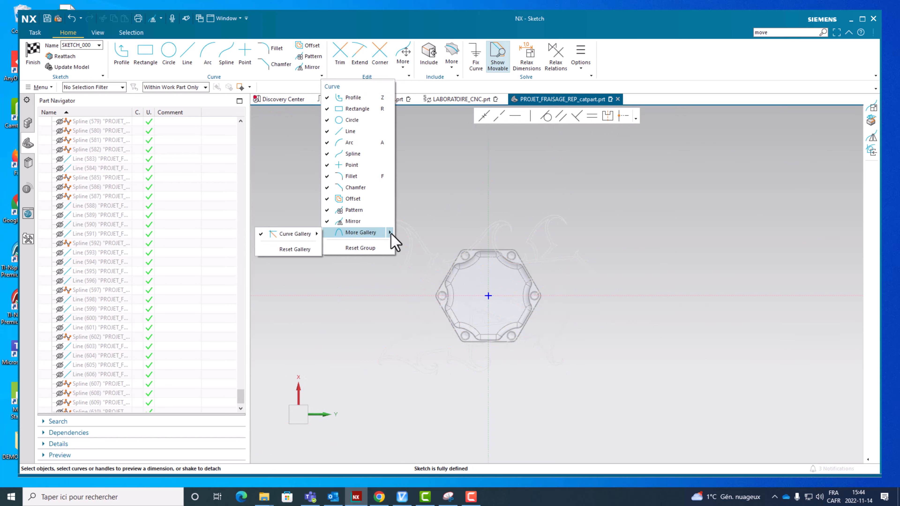
pyautogui.click(418, 204)
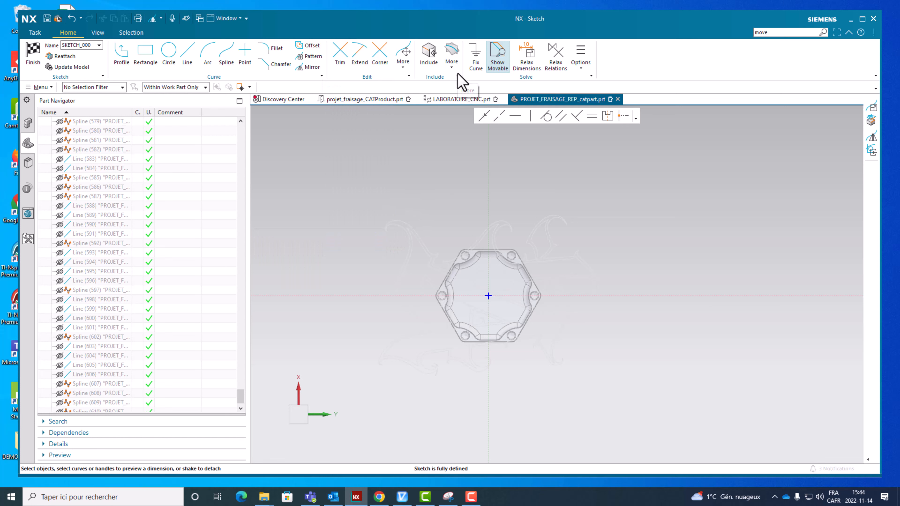
pyautogui.click(403, 55)
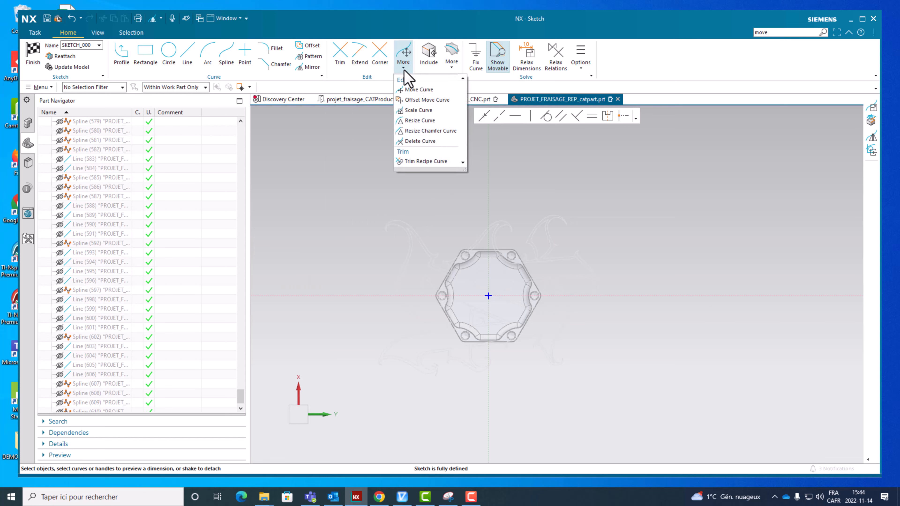
pyautogui.click(418, 110)
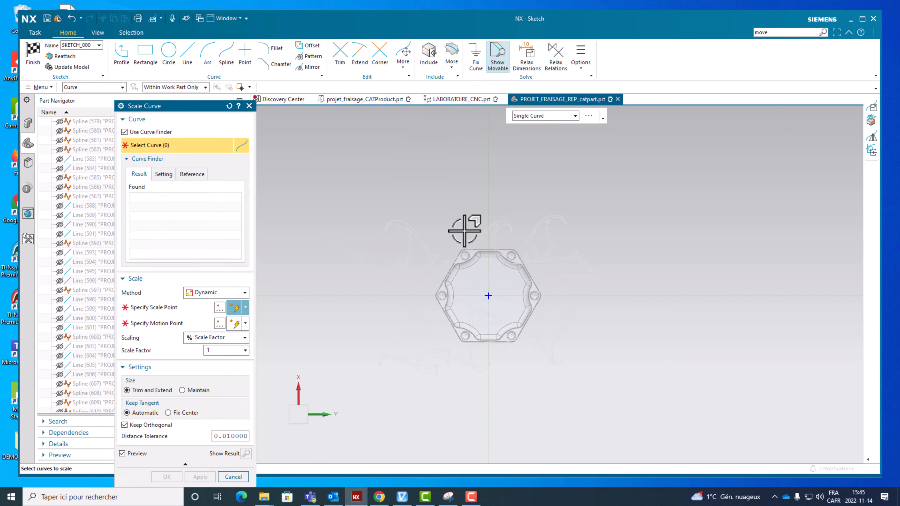
pyautogui.click(152, 132)
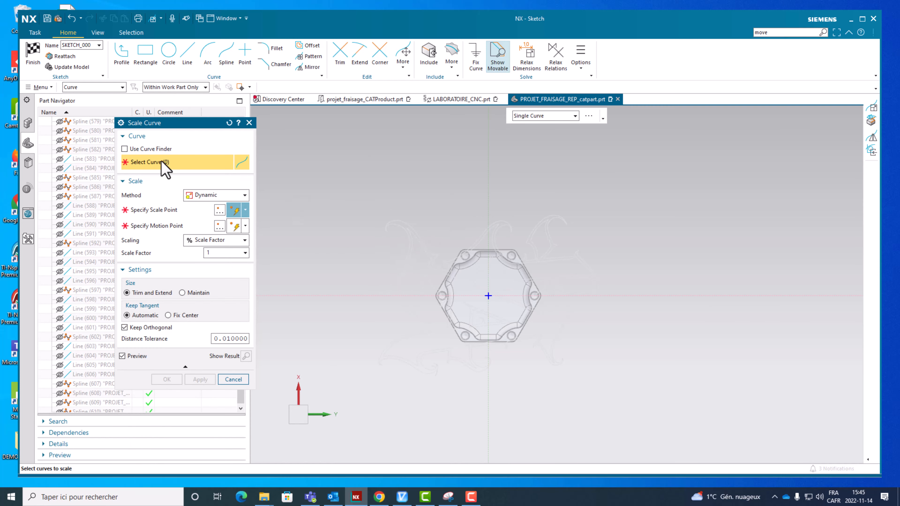
pyautogui.click(249, 123)
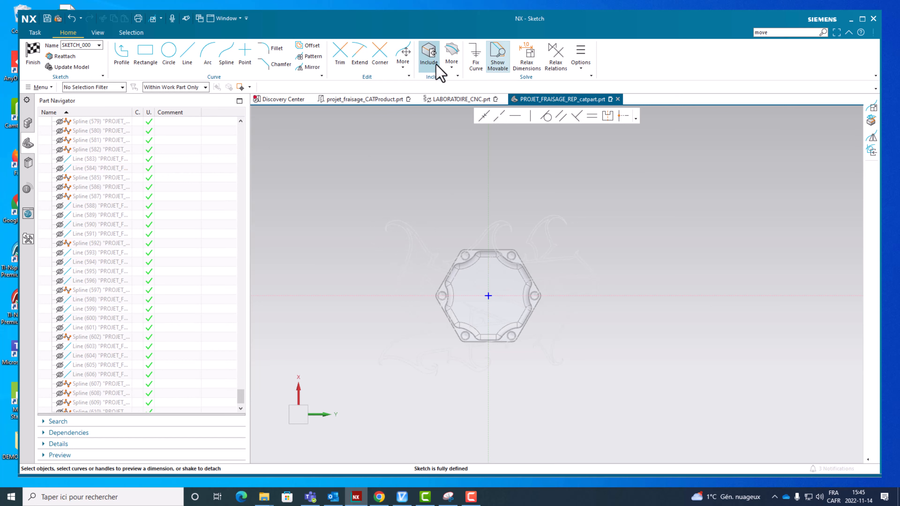
pyautogui.click(458, 76)
pyautogui.click(458, 76)
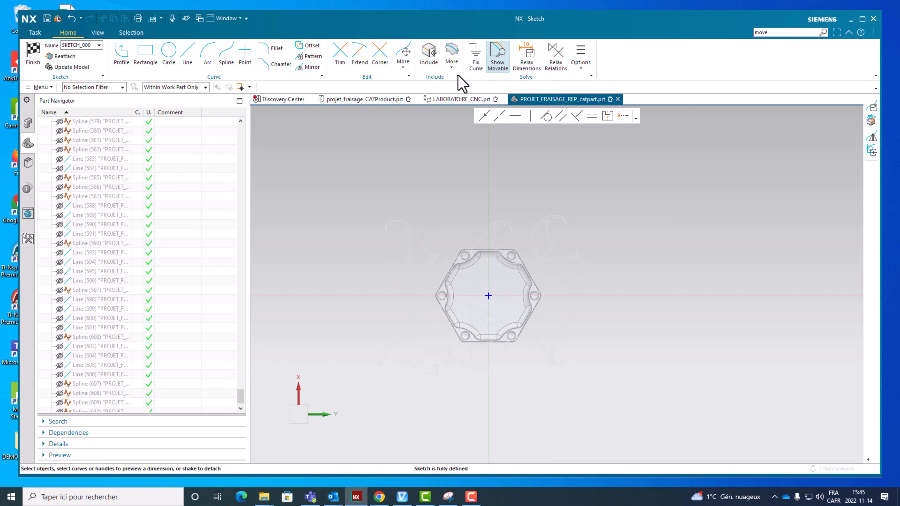
pyautogui.click(458, 75)
pyautogui.click(398, 142)
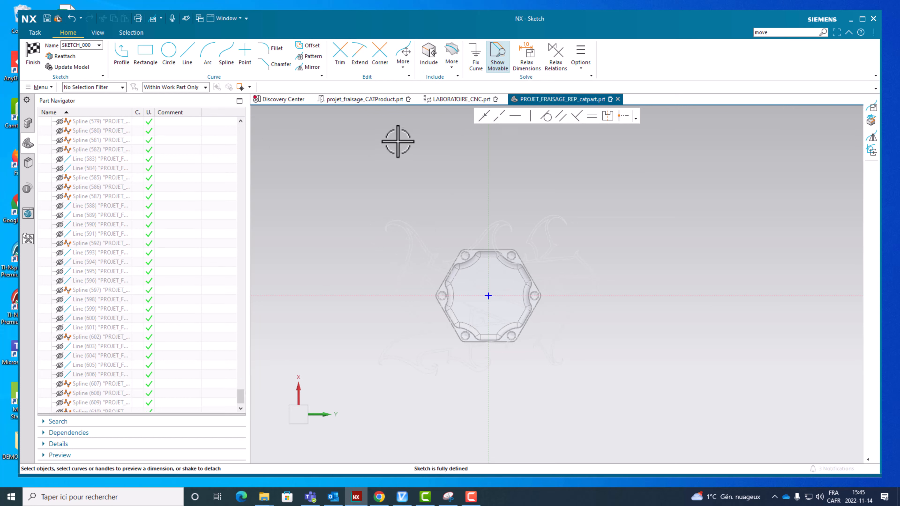
pyautogui.click(402, 67)
pyautogui.click(402, 67)
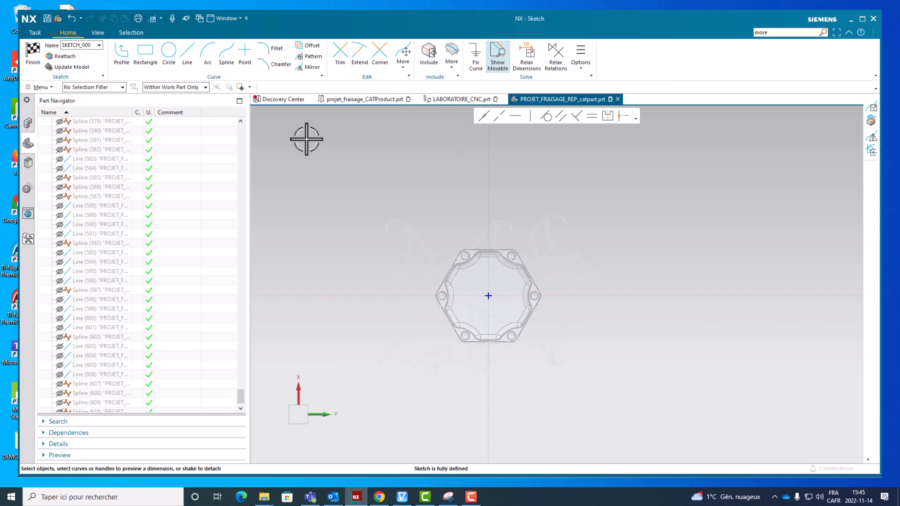
# - Start projecting the lettering curves into the sketch, picking the main outline and the small crescent with the Connected Curves rule
pyautogui.click(453, 66)
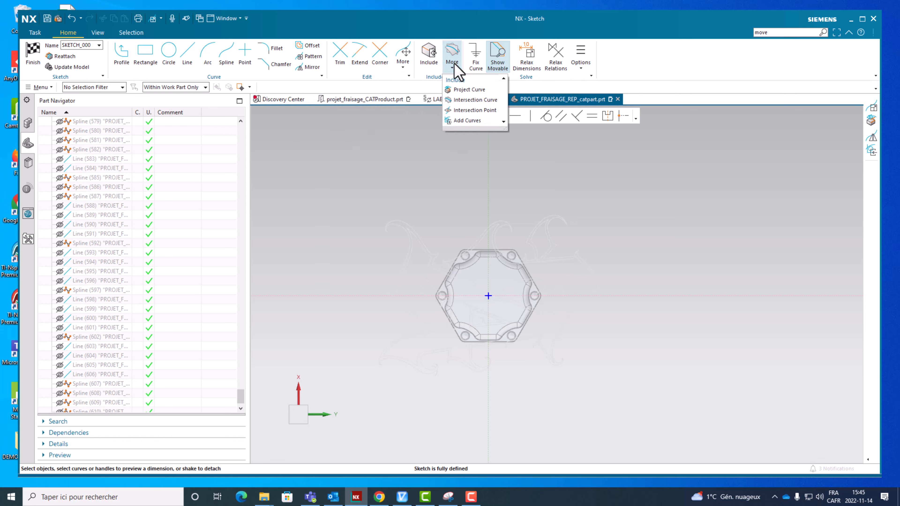
pyautogui.click(476, 91)
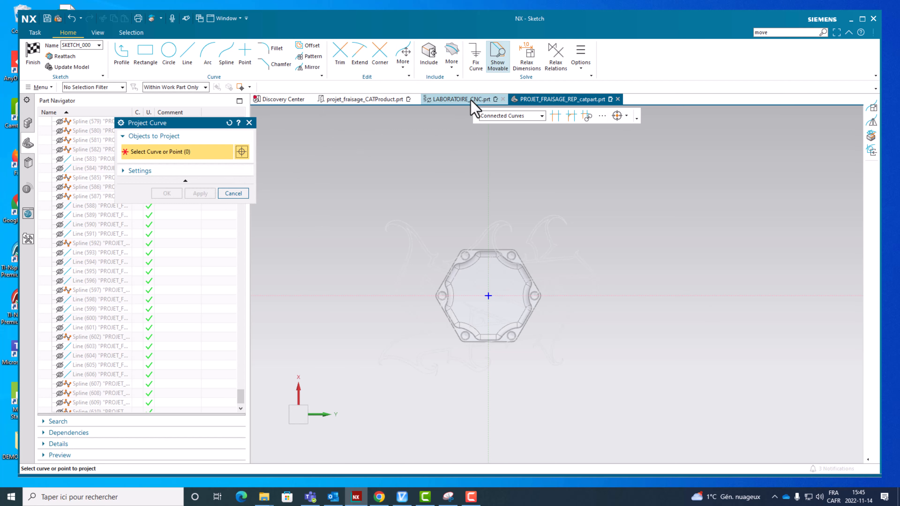
pyautogui.click(163, 88)
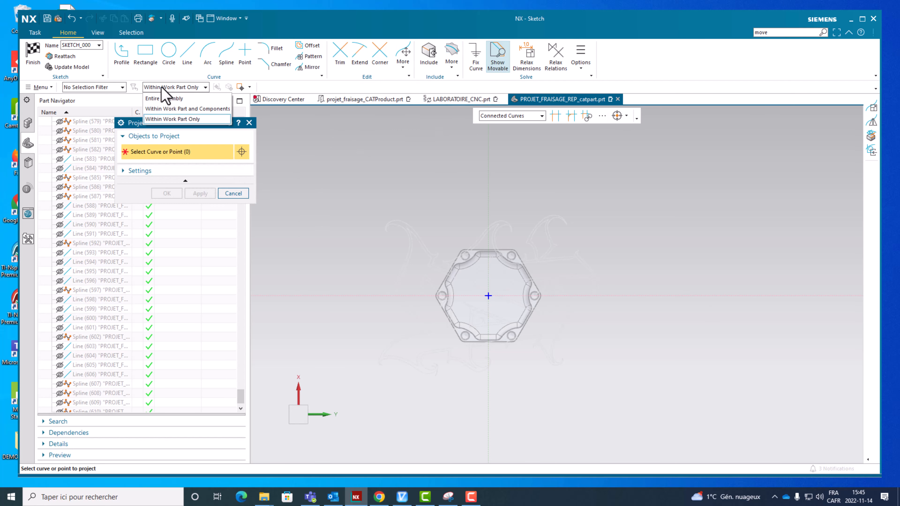
pyautogui.click(161, 87)
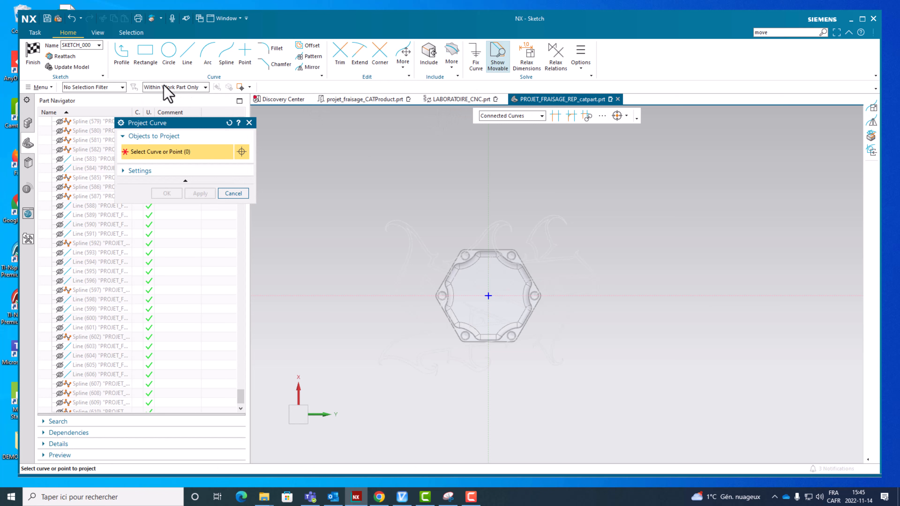
pyautogui.click(408, 238)
pyautogui.click(423, 246)
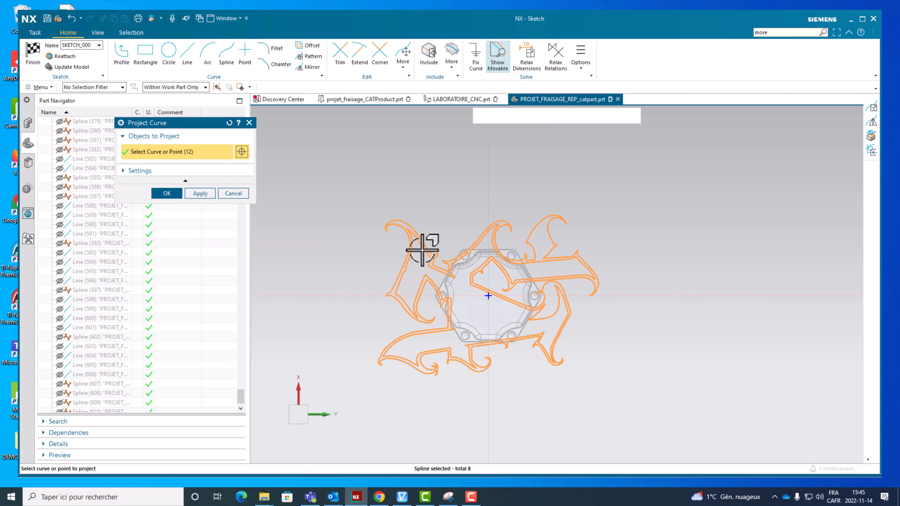
pyautogui.scroll(2, 547, 294)
pyautogui.click(549, 313)
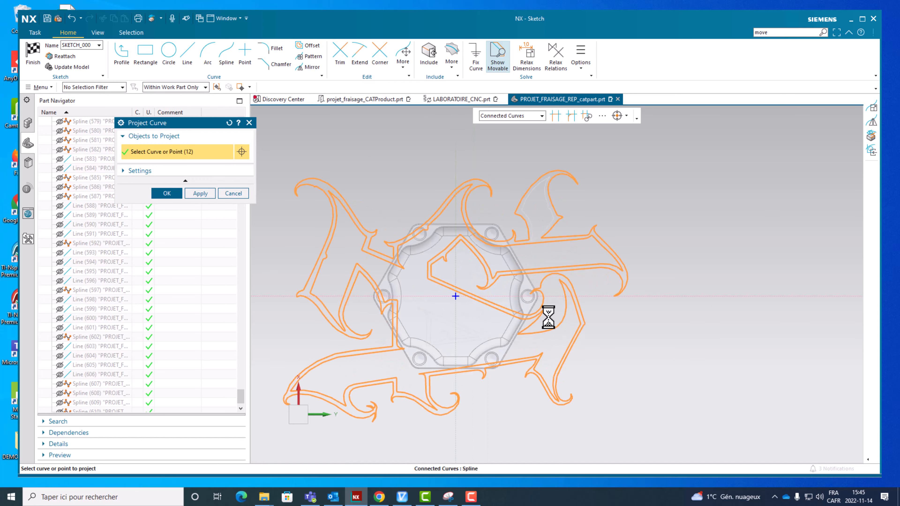
# - Add the lettering's inner triangular curves to the projection and project all picked curves onto the sketch plane
pyautogui.moveTo(548, 321); pyautogui.dragTo(556, 302, button='middle')
pyautogui.scroll(4, 534, 332)
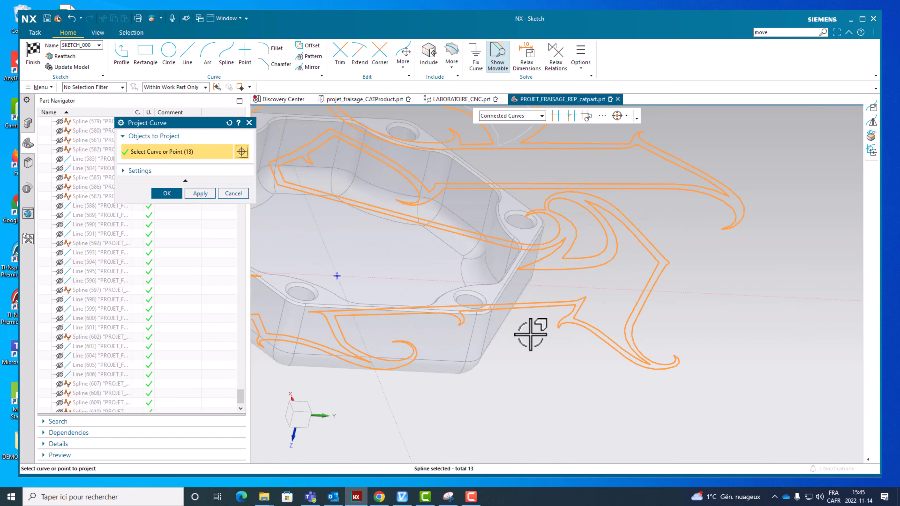
pyautogui.scroll(-4, 530, 338)
pyautogui.scroll(5, 359, 347)
pyautogui.moveTo(377, 350)
pyautogui.mouseDown(button='middle')
pyautogui.moveTo(359, 342)
pyautogui.moveTo(372, 346)
pyautogui.mouseUp(button='middle')
pyautogui.click(580, 205)
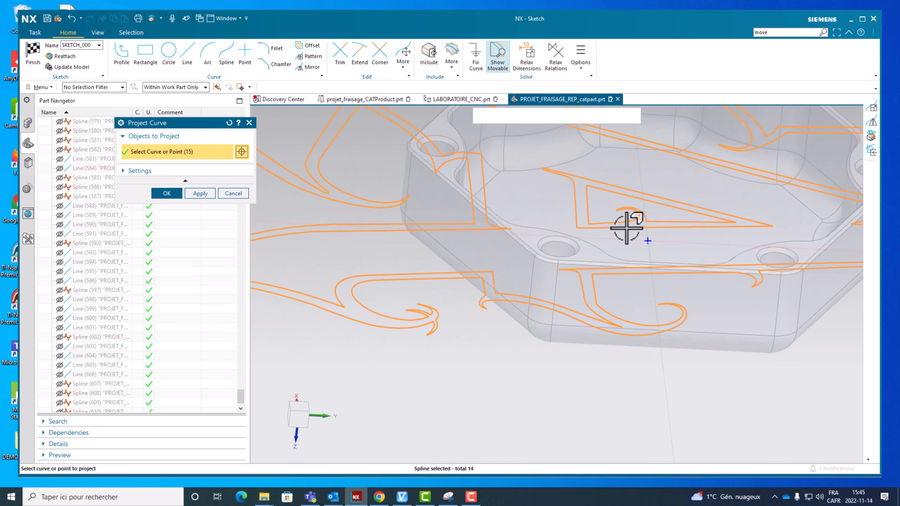
pyautogui.scroll(-5, 620, 230)
pyautogui.moveTo(592, 288); pyautogui.dragTo(562, 343, button='middle')
pyautogui.click(167, 194)
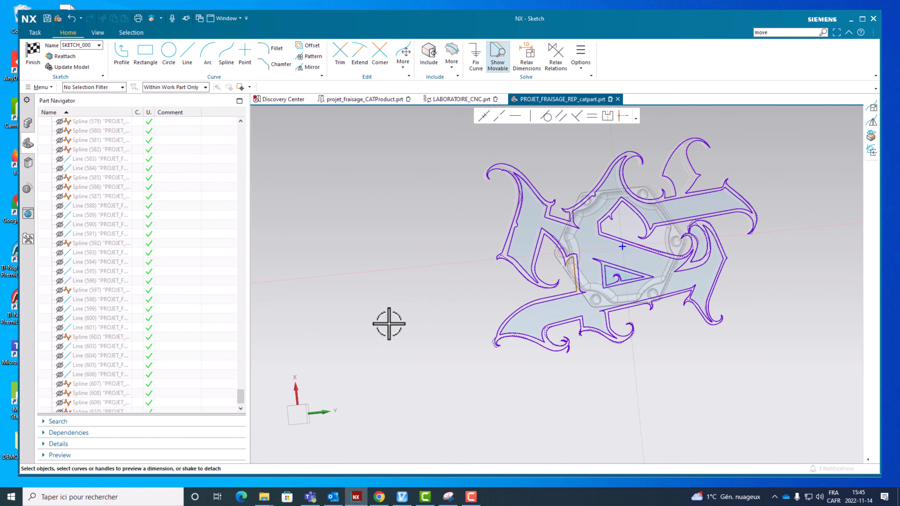
# - Start Scale Curve and select all the projected lettering curves in the sketch for scaling
pyautogui.scroll(3, 502, 186)
pyautogui.moveTo(502, 186)
pyautogui.mouseDown(button='middle')
pyautogui.moveTo(522, 207)
pyautogui.moveTo(512, 201)
pyautogui.moveTo(518, 155)
pyautogui.moveTo(496, 183)
pyautogui.mouseUp(button='middle')
pyautogui.scroll(-4, 468, 201)
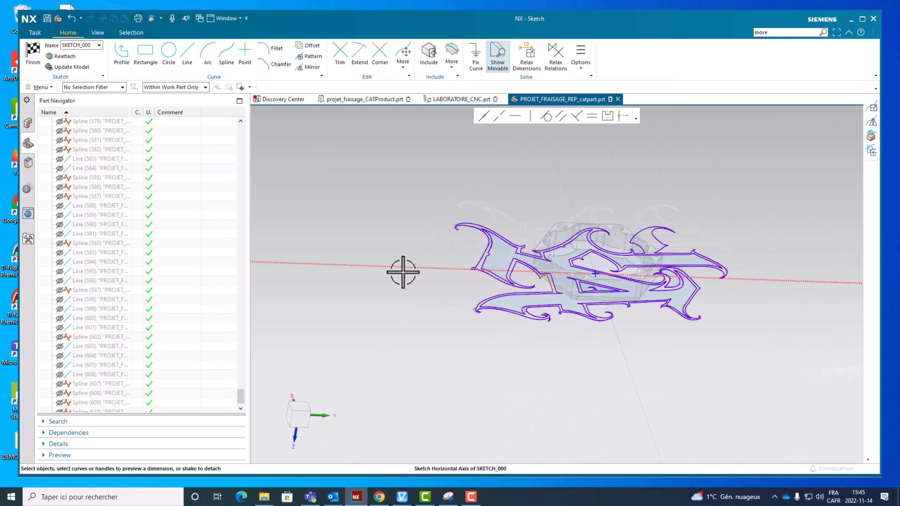
pyautogui.click(403, 64)
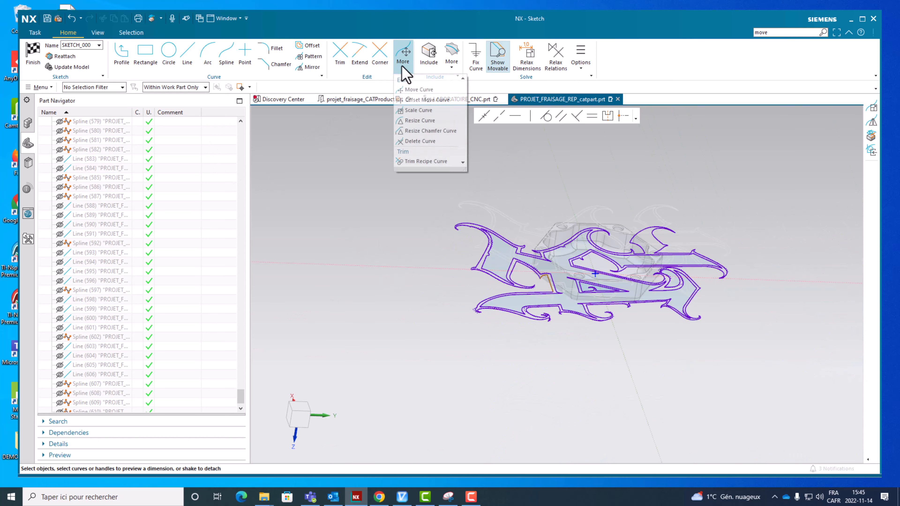
pyautogui.click(419, 110)
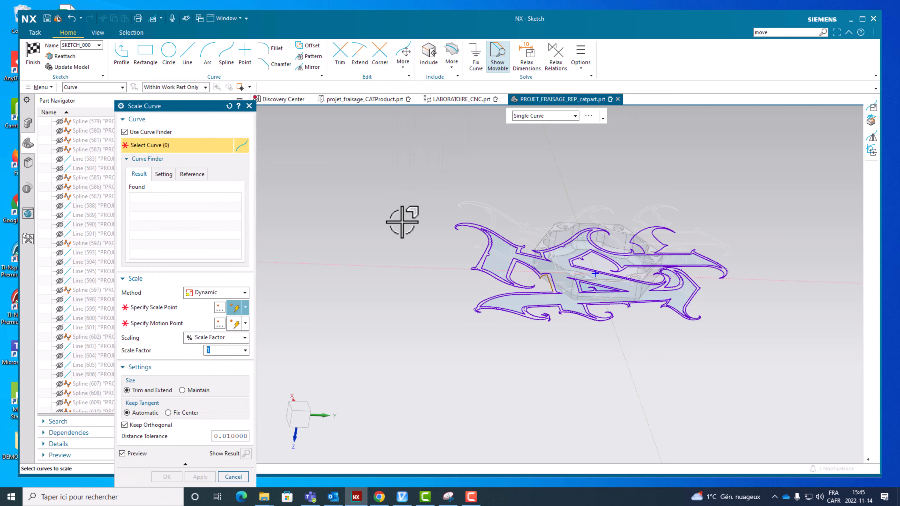
pyautogui.moveTo(405, 172)
pyautogui.mouseDown()
pyautogui.moveTo(474, 247)
pyautogui.moveTo(772, 383)
pyautogui.mouseUp()
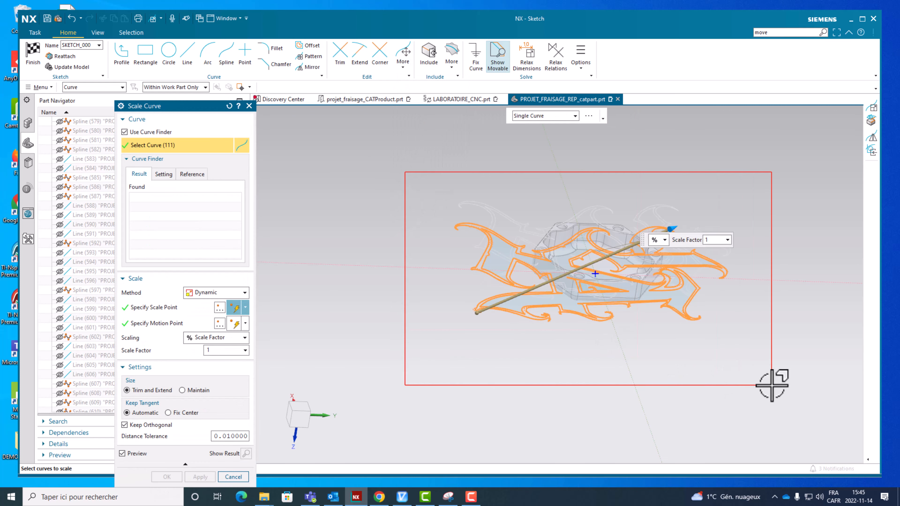
pyautogui.moveTo(657, 345)
pyautogui.mouseDown(button='middle')
pyautogui.moveTo(640, 365)
pyautogui.moveTo(594, 366)
pyautogui.moveTo(641, 365)
pyautogui.mouseUp(button='middle')
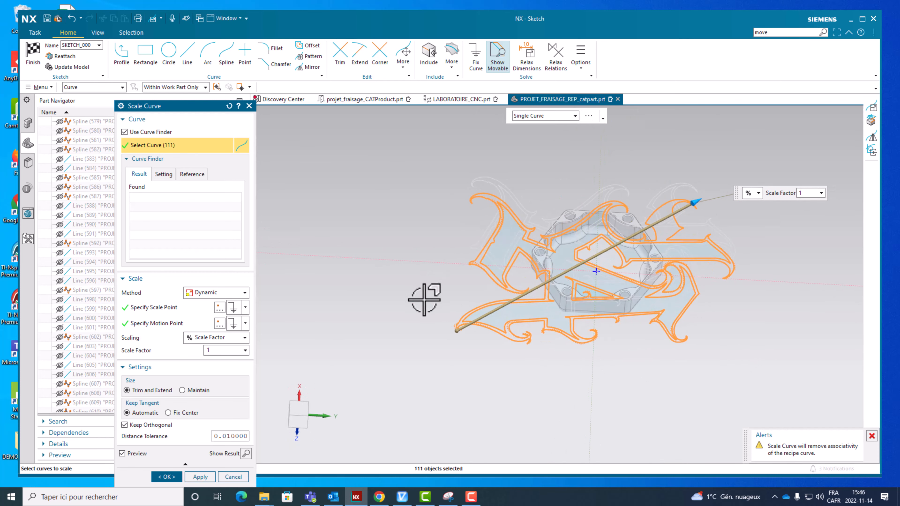
pyautogui.moveTo(427, 252)
pyautogui.mouseDown(button='middle')
pyautogui.moveTo(426, 242)
pyautogui.moveTo(458, 261)
pyautogui.moveTo(460, 298)
pyautogui.moveTo(475, 283)
pyautogui.moveTo(466, 276)
pyautogui.mouseUp(button='middle')
# - Try to scale the selected lettering curves by a factor of 0.65 about the sketch origin
pyautogui.click(146, 307)
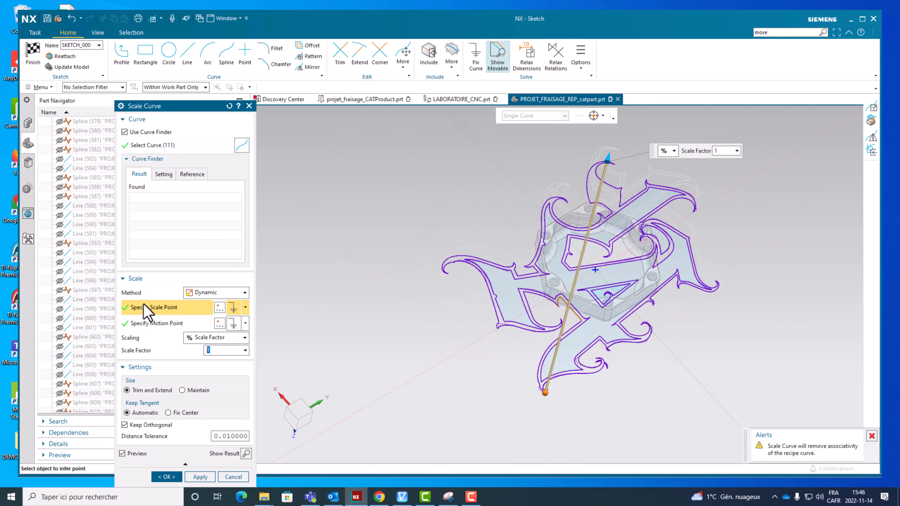
pyautogui.scroll(4, 540, 404)
pyautogui.scroll(-3, 540, 403)
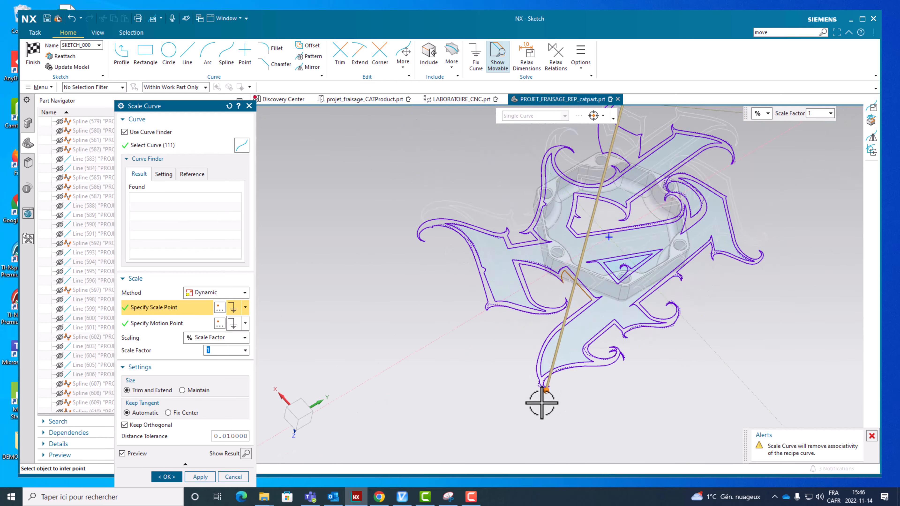
pyautogui.scroll(3, 540, 403)
pyautogui.scroll(-4, 540, 403)
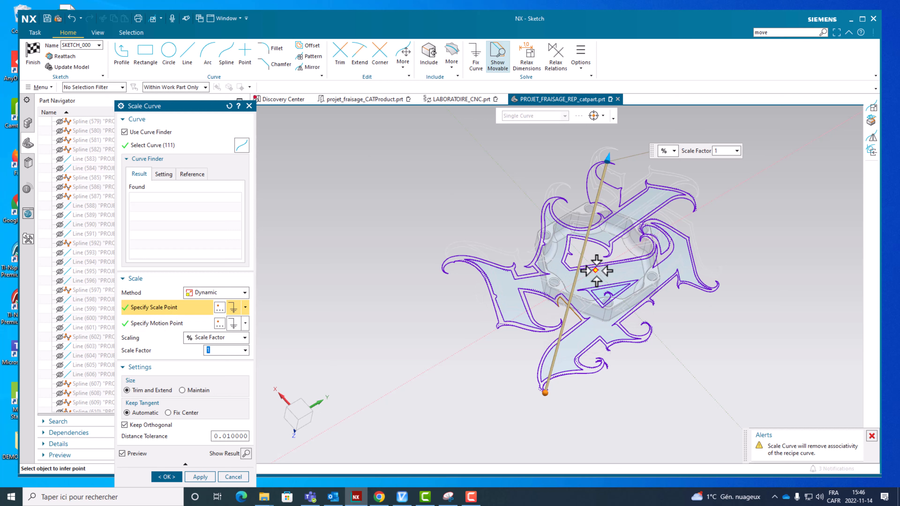
pyautogui.click(596, 271)
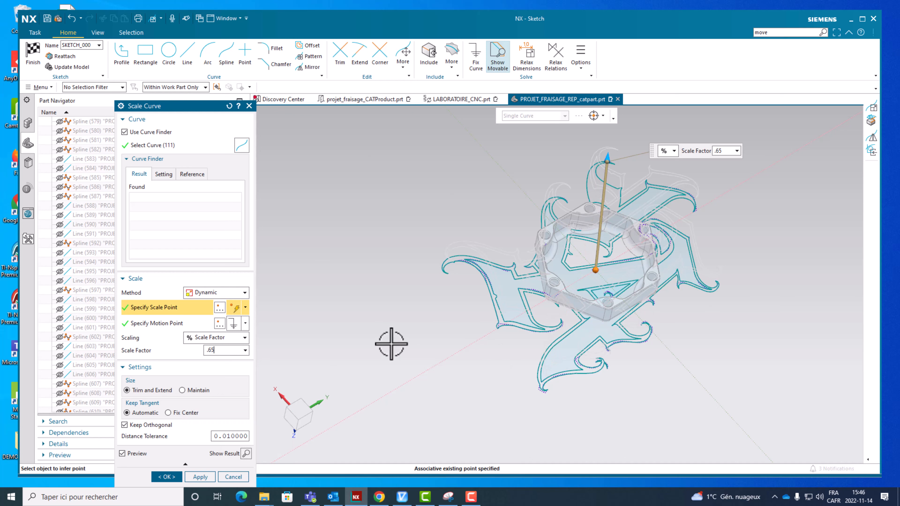
pyautogui.press('Return')
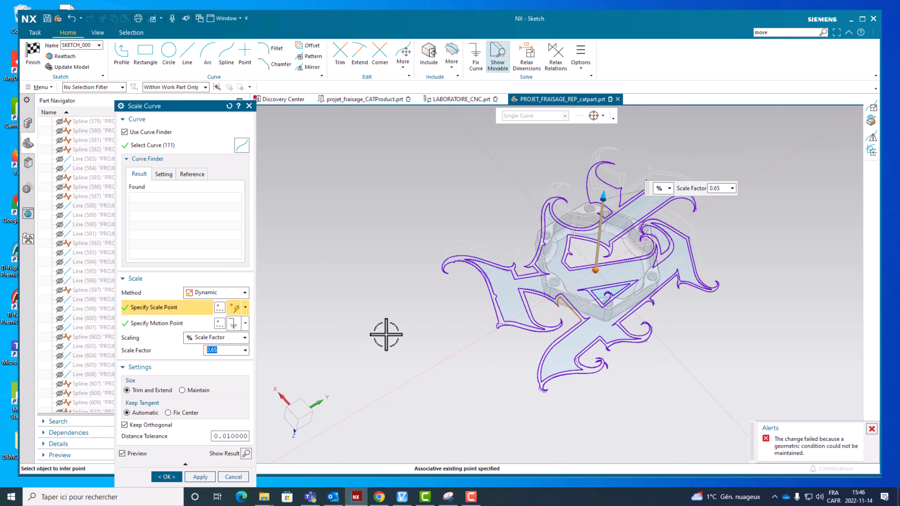
pyautogui.moveTo(386, 334); pyautogui.dragTo(384, 311, button='middle')
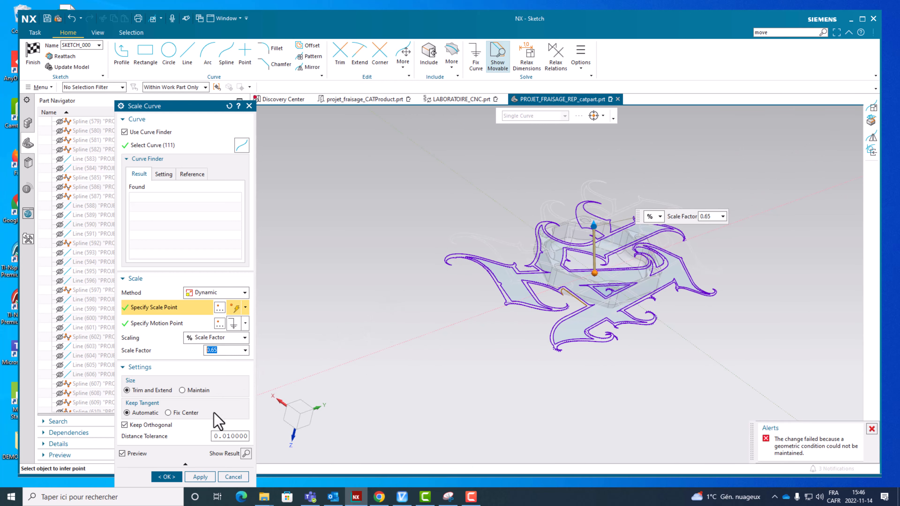
pyautogui.moveTo(186, 105); pyautogui.dragTo(157, 70)
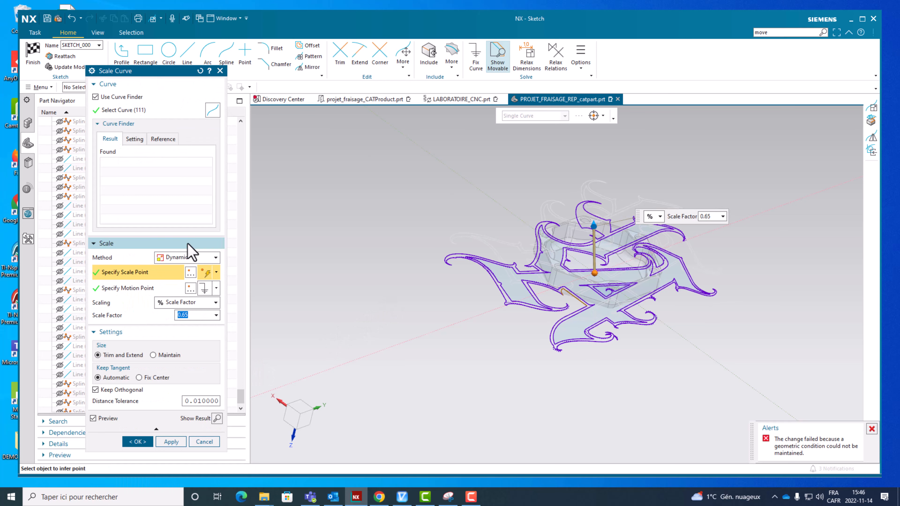
pyautogui.click(203, 442)
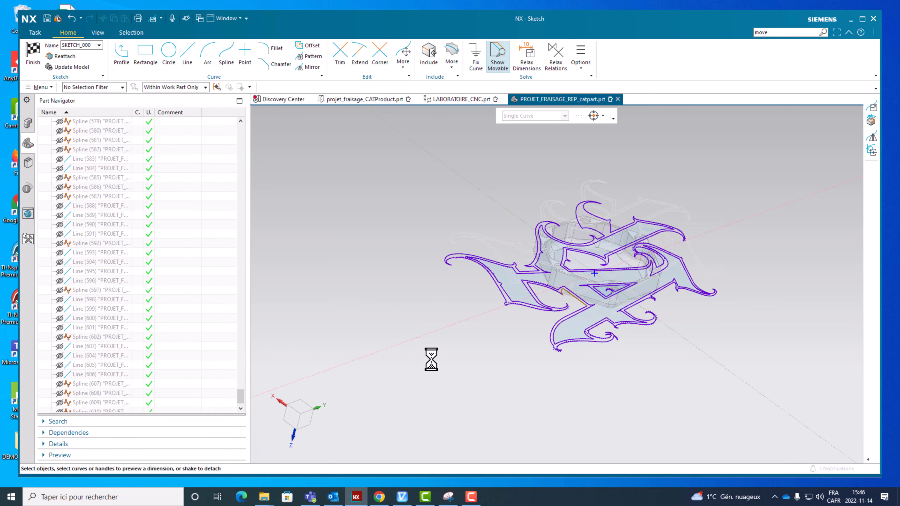
pyautogui.click(490, 276)
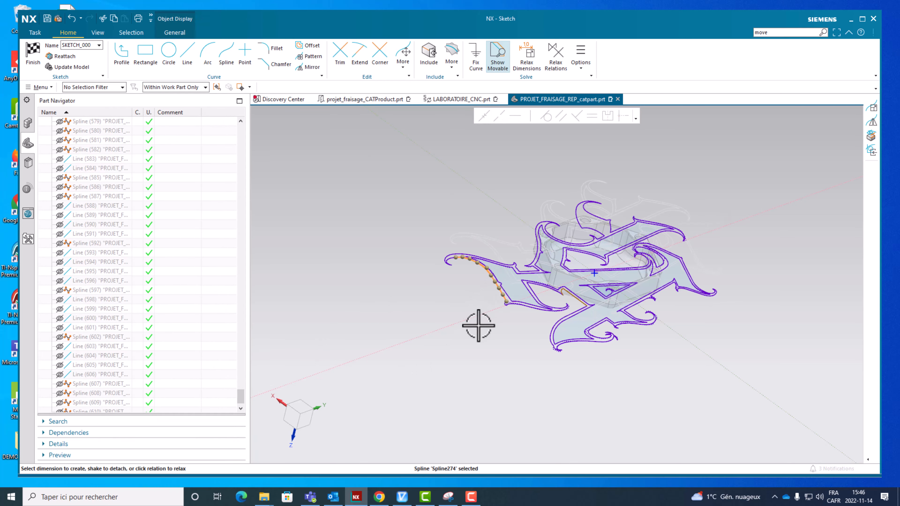
pyautogui.scroll(-2, 478, 326)
pyautogui.moveTo(240, 394); pyautogui.dragTo(240, 426)
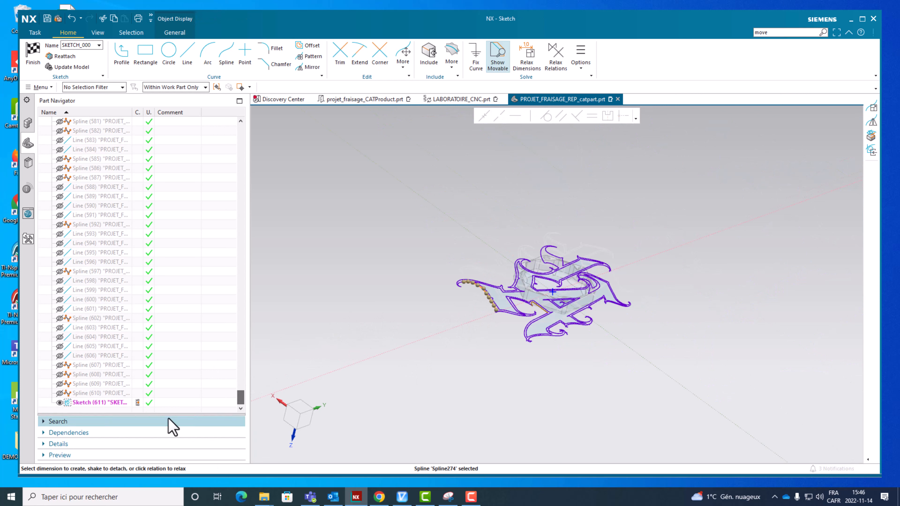
pyautogui.click(364, 302)
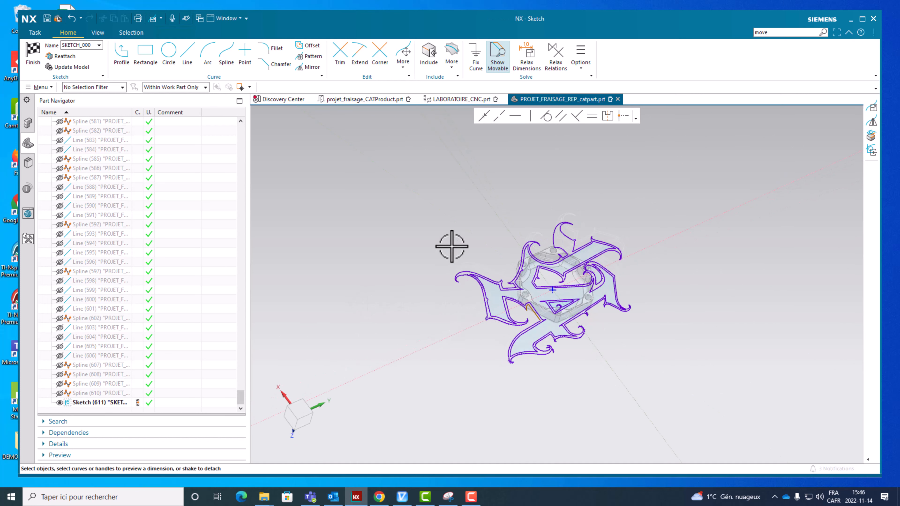
pyautogui.moveTo(442, 181); pyautogui.dragTo(689, 407)
pyautogui.moveTo(689, 408)
pyautogui.mouseDown(button='middle')
pyautogui.moveTo(600, 392)
pyautogui.moveTo(577, 345)
pyautogui.moveTo(571, 351)
pyautogui.mouseUp(button='middle')
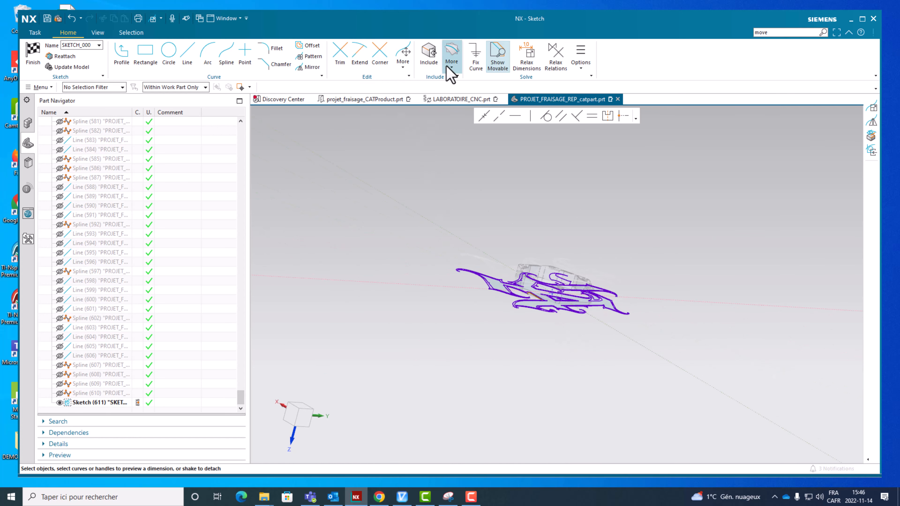
# - Restart Scale Curve with Keep Orthogonal turned off, pick a spline of the lettering outline and set the curve rule to Connected Curves
pyautogui.click(404, 63)
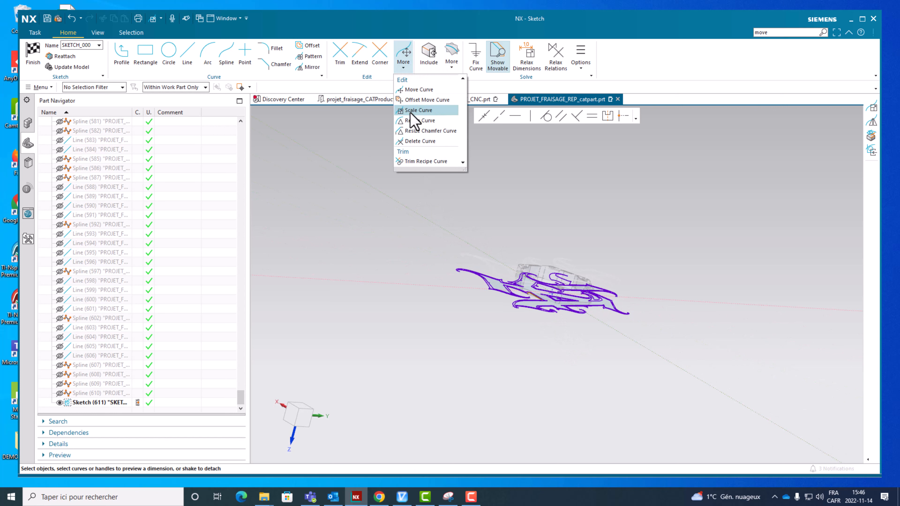
pyautogui.click(418, 110)
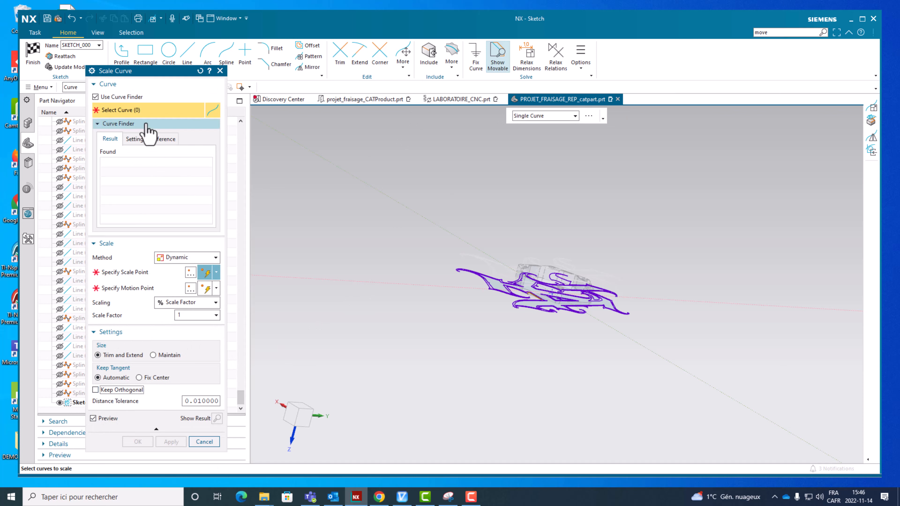
pyautogui.scroll(3, 454, 288)
pyautogui.click(516, 284)
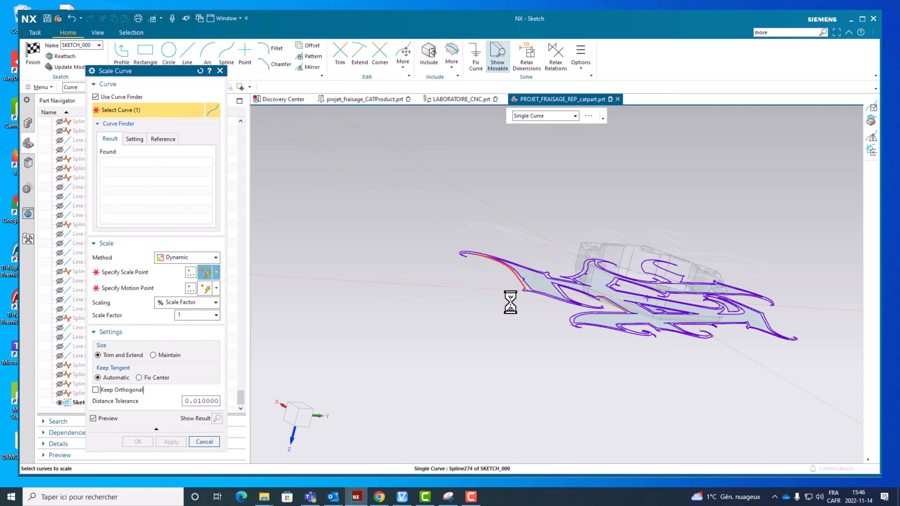
pyautogui.click(543, 116)
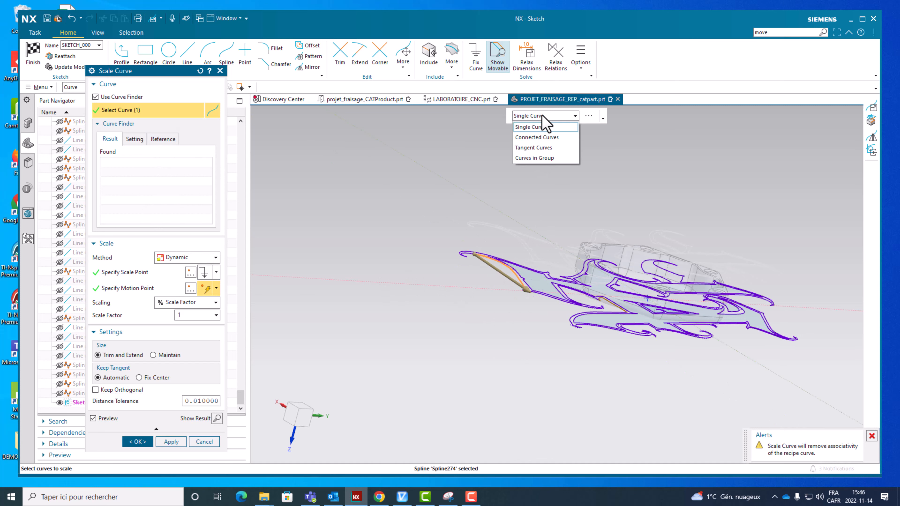
pyautogui.click(537, 137)
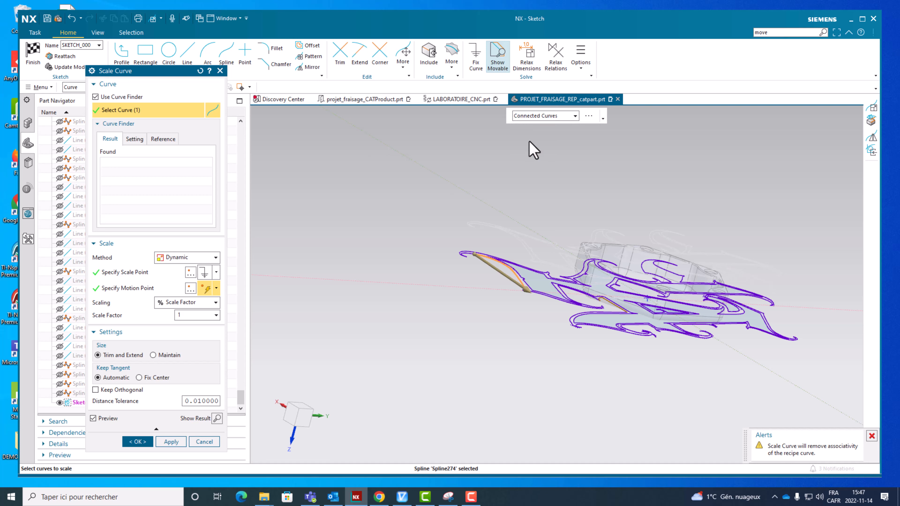
# - Add the connected curves of the lettering's outer outlines to the Scale Curve selection
pyautogui.scroll(4, 452, 247)
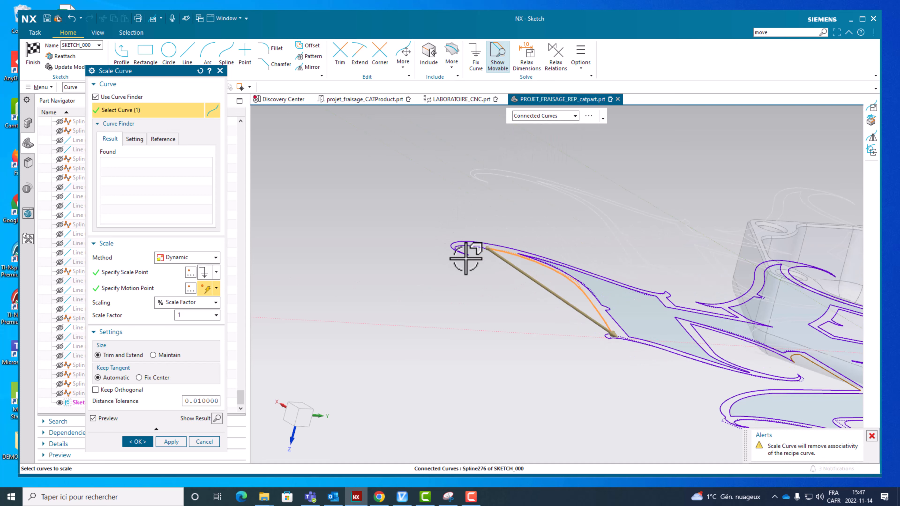
pyautogui.click(476, 247)
pyautogui.scroll(3, 603, 319)
pyautogui.click(622, 323)
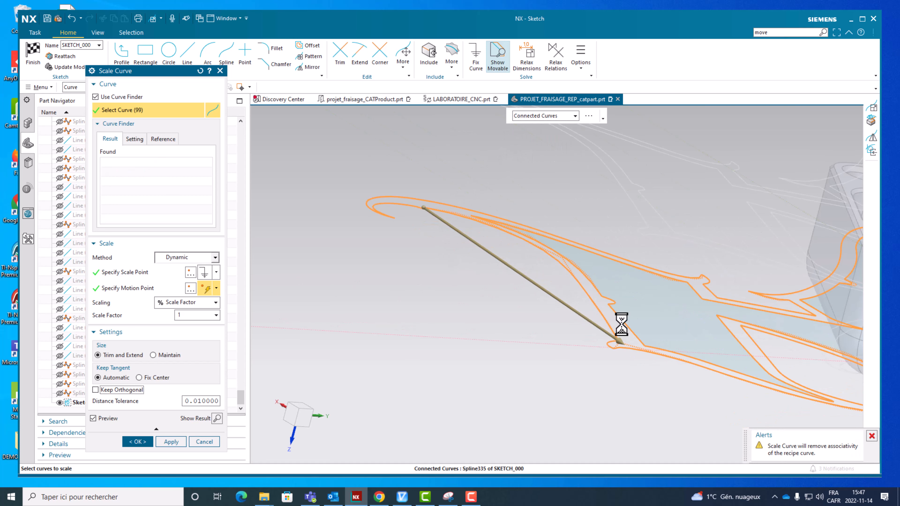
pyautogui.scroll(-4, 608, 322)
pyautogui.moveTo(528, 339); pyautogui.dragTo(512, 377, button='middle')
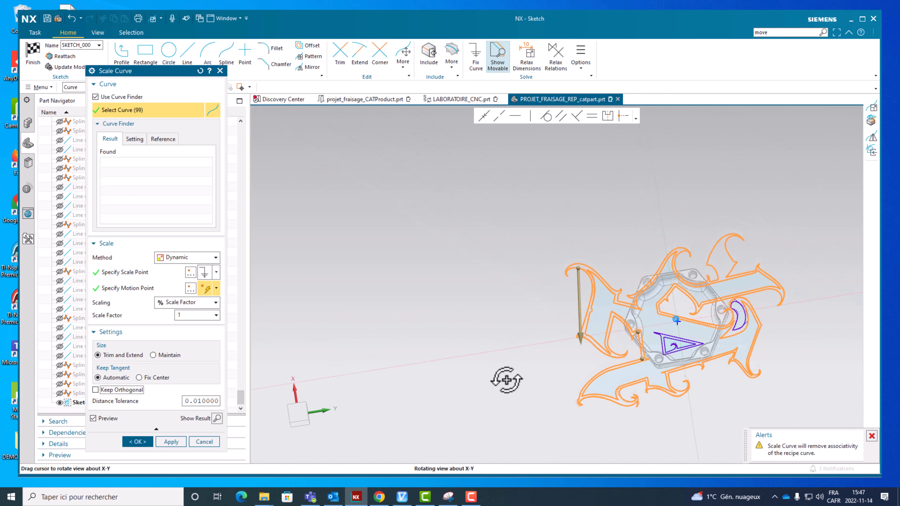
# - Add the lettering's inner triangular loop and its crescent-shaped loop to the Scale Curve selection
pyautogui.scroll(5, 653, 362)
pyautogui.click(761, 283)
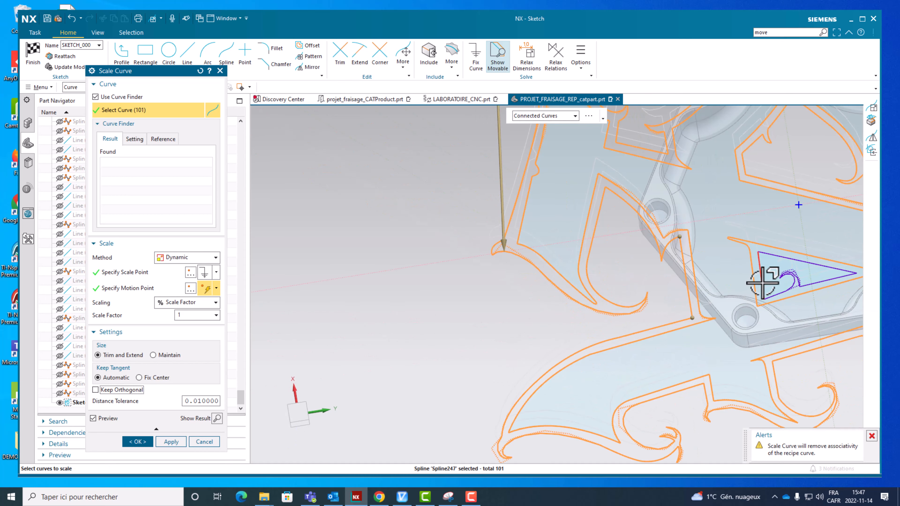
pyautogui.click(762, 284)
pyautogui.scroll(-2, 715, 315)
pyautogui.scroll(-2, 705, 312)
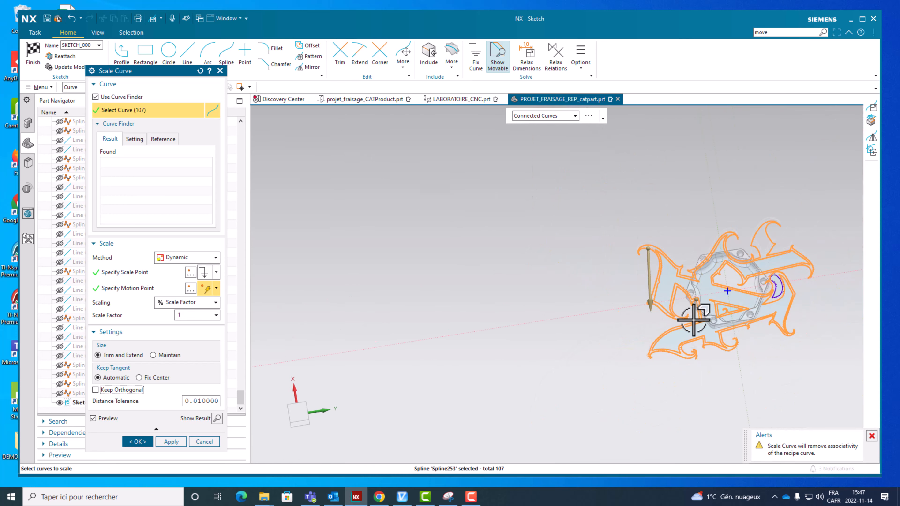
pyautogui.scroll(5, 695, 311)
pyautogui.click(759, 285)
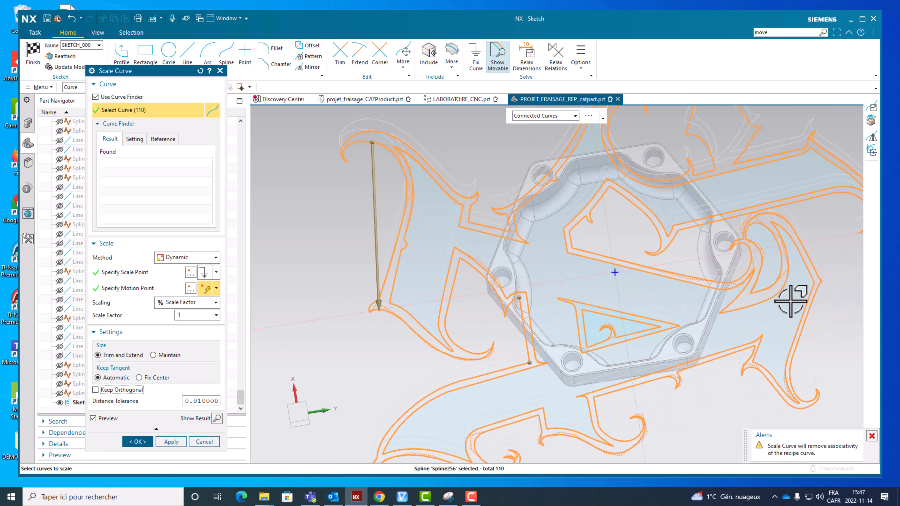
pyautogui.moveTo(693, 392); pyautogui.dragTo(698, 367, button='middle')
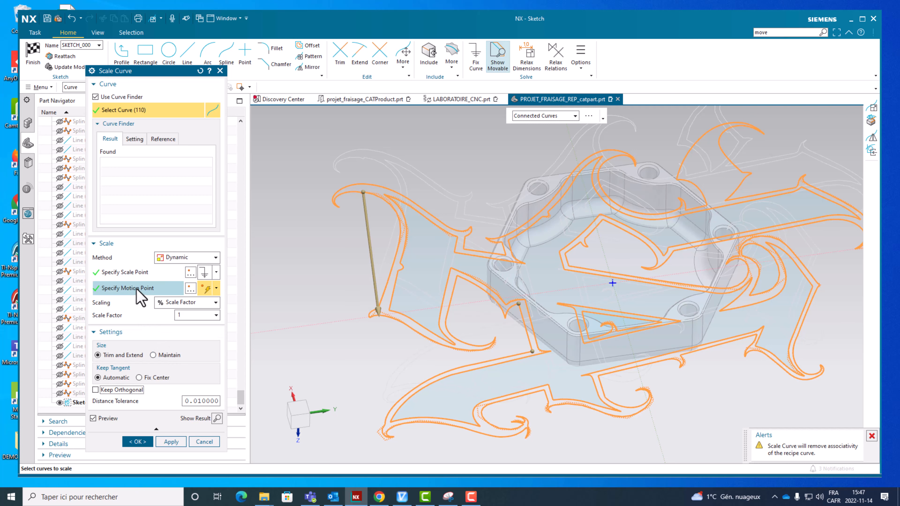
# - Place the motion point at XC 0, YC 0 and try to scale the selected curves by a factor of 0.5
pyautogui.click(195, 287)
pyautogui.click(191, 288)
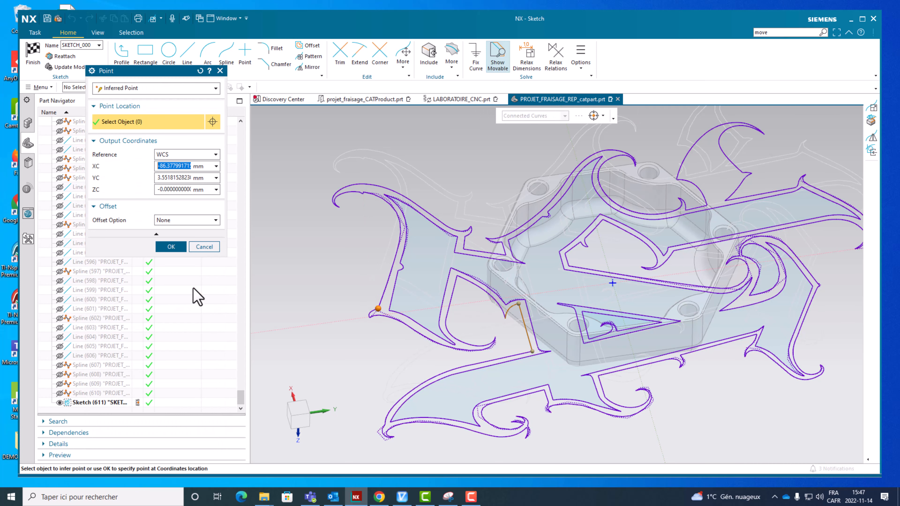
pyautogui.write('0')
pyautogui.press('Tab')
pyautogui.write('0')
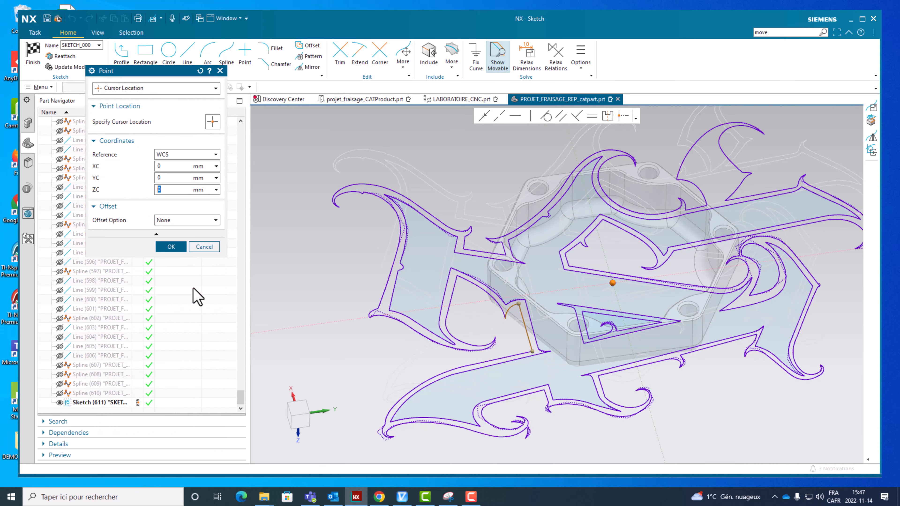
pyautogui.click(159, 247)
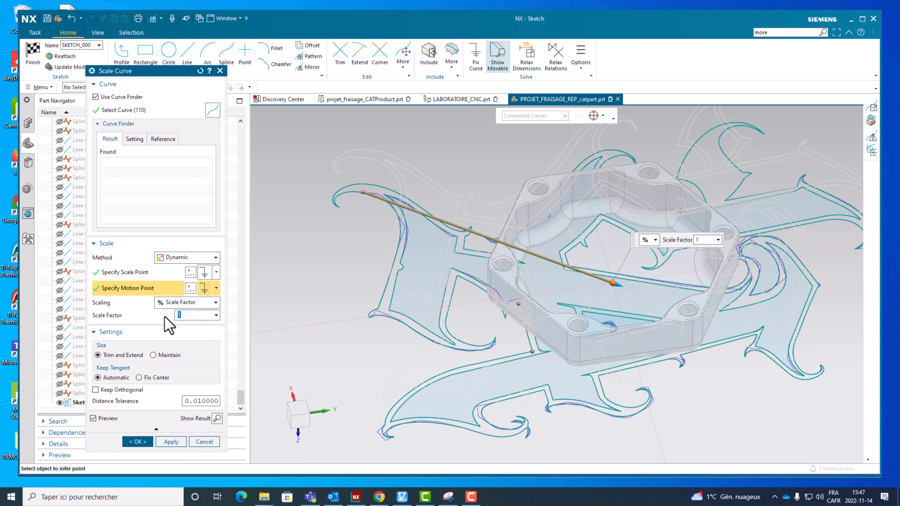
pyautogui.press('Return')
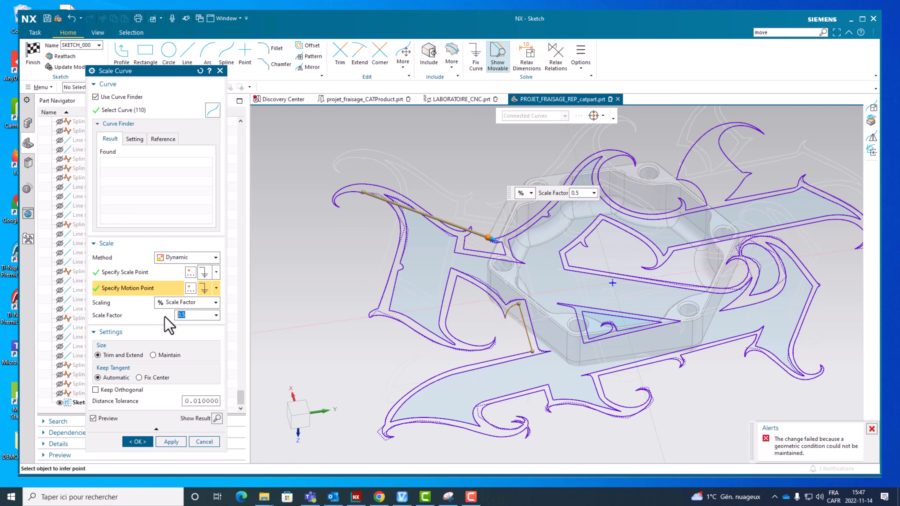
# - Respecify the motion point of the scaling on the existing point at the sketch origin
pyautogui.moveTo(327, 301)
pyautogui.mouseDown(button='middle')
pyautogui.moveTo(321, 279)
pyautogui.moveTo(331, 295)
pyautogui.mouseUp(button='middle')
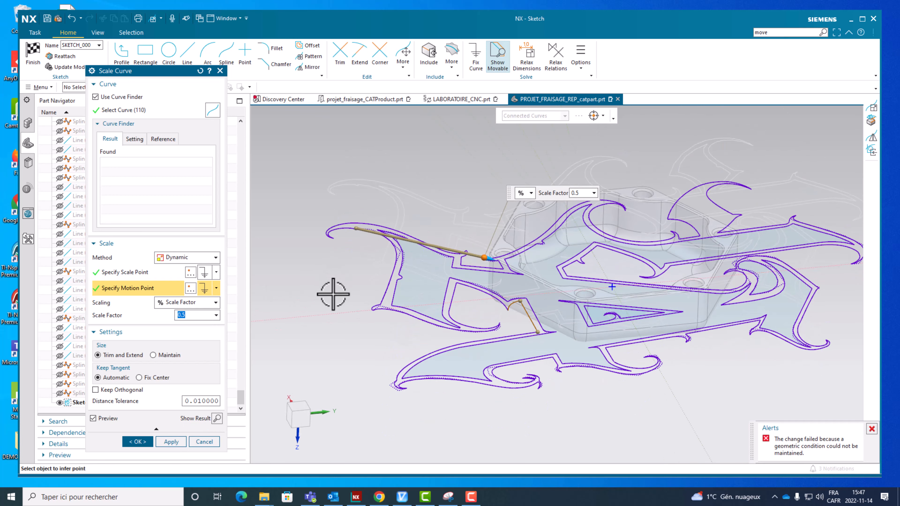
pyautogui.scroll(2, 332, 294)
pyautogui.scroll(-3, 332, 295)
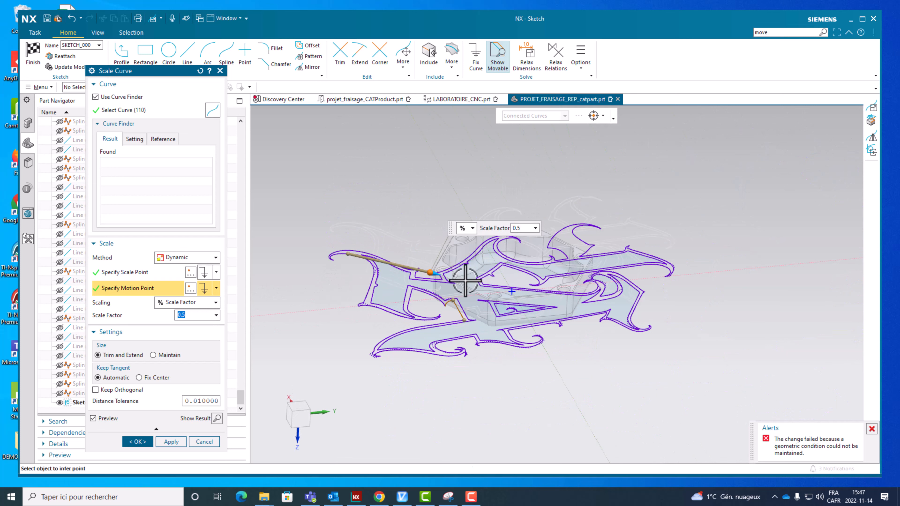
pyautogui.click(511, 291)
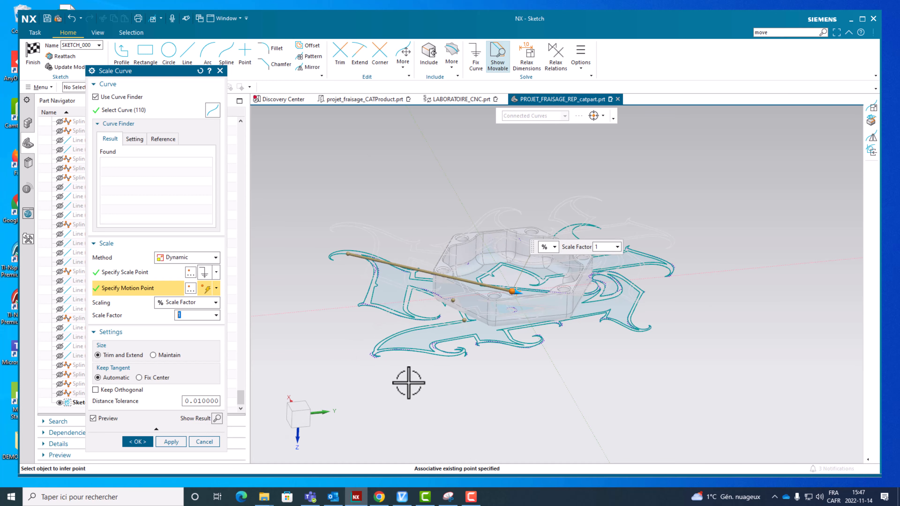
pyautogui.moveTo(407, 382)
pyautogui.mouseDown(button='middle')
pyautogui.moveTo(423, 378)
pyautogui.moveTo(404, 396)
pyautogui.mouseUp(button='middle')
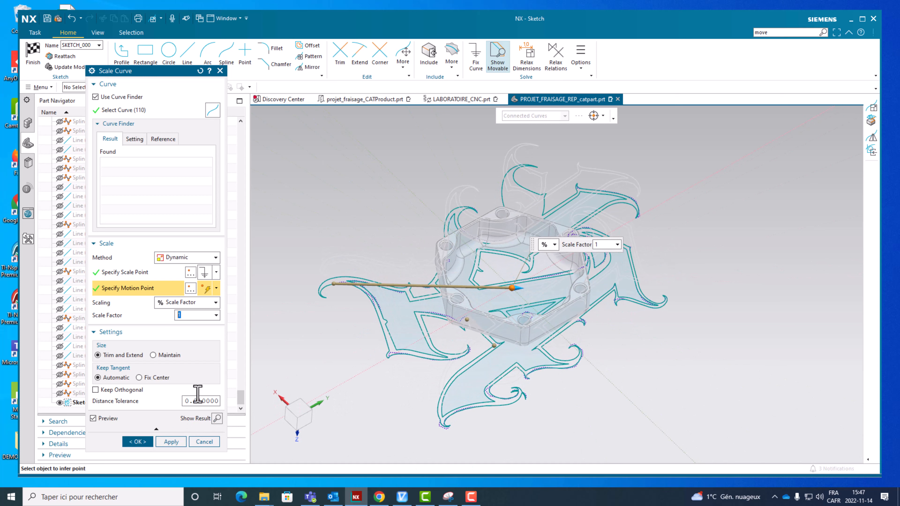
# - Review the Curve Finder's selection settings and reference options, and close Scale Curve
pyautogui.click(136, 142)
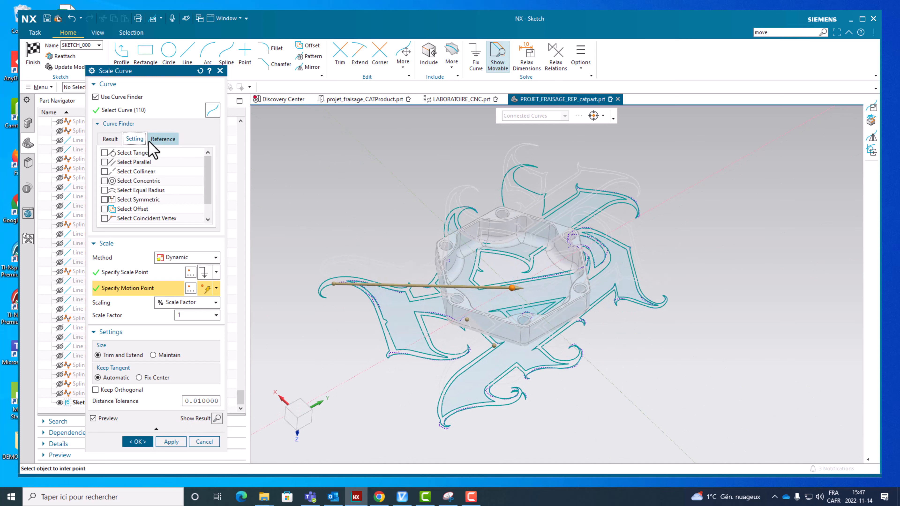
pyautogui.click(158, 141)
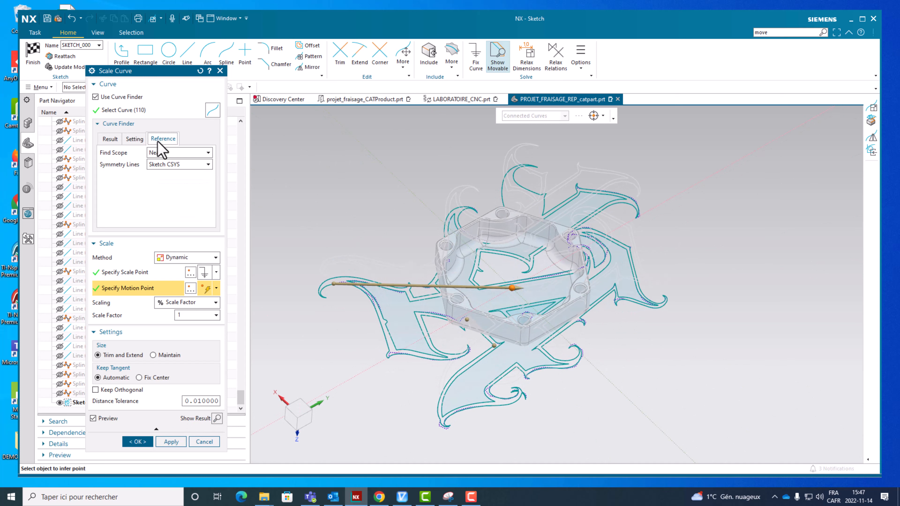
pyautogui.click(142, 442)
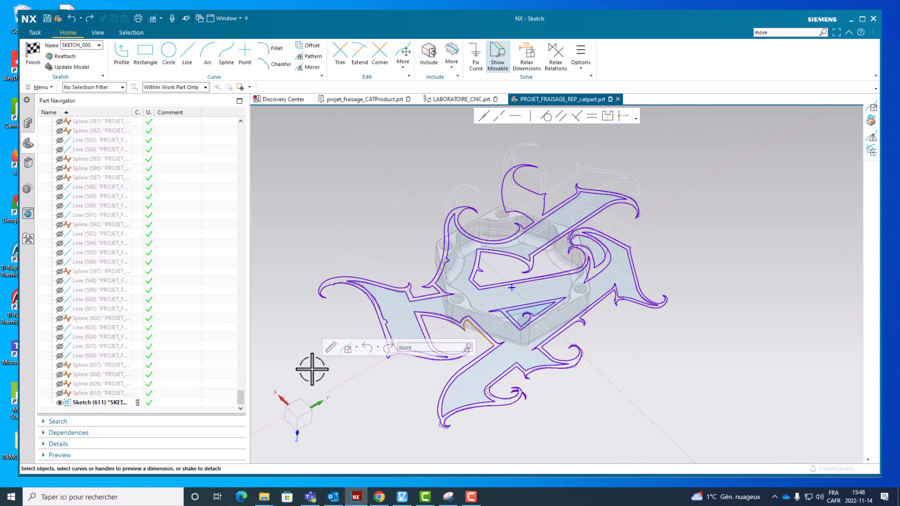
# - Delete SKETCH_000, which holds the projected lettering curves, from the part
pyautogui.moveTo(311, 367); pyautogui.dragTo(319, 351, button='middle')
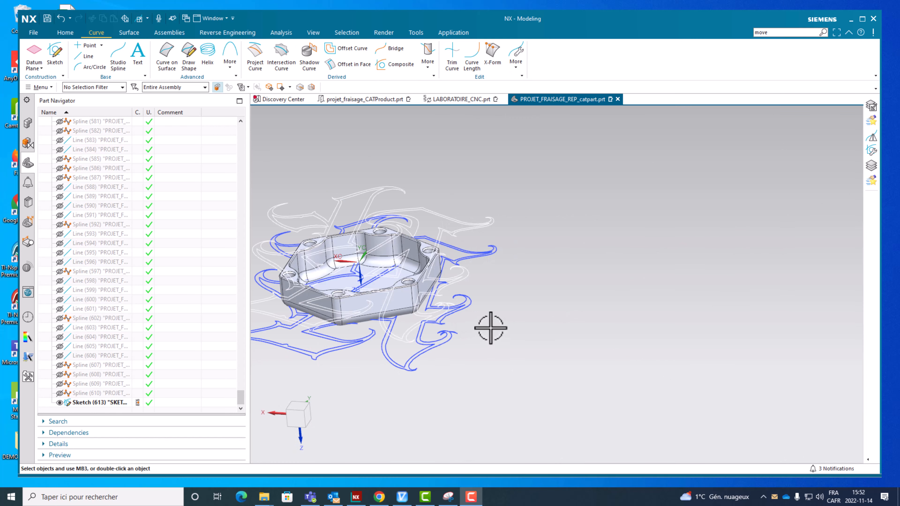
pyautogui.moveTo(489, 328); pyautogui.dragTo(518, 338, button='middle')
pyautogui.scroll(3, 518, 338)
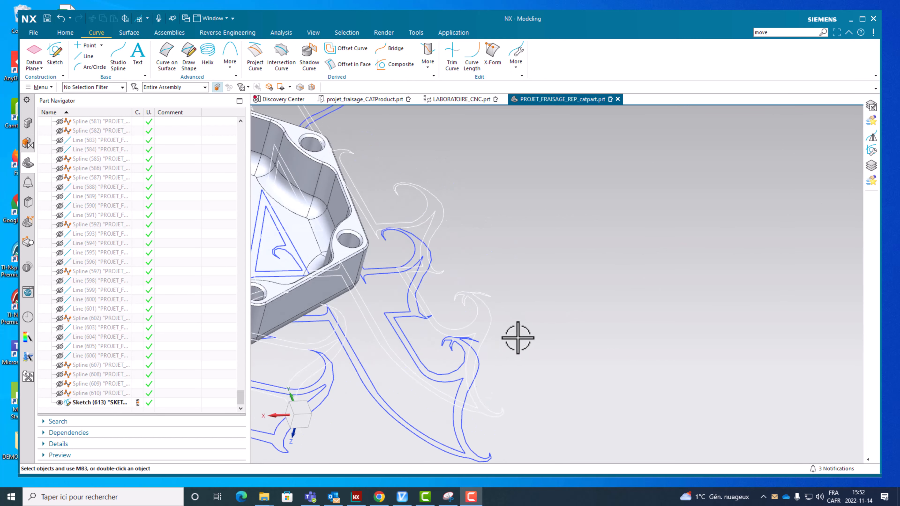
pyautogui.scroll(-5, 518, 338)
pyautogui.moveTo(508, 408)
pyautogui.mouseDown(button='middle')
pyautogui.moveTo(501, 376)
pyautogui.moveTo(478, 402)
pyautogui.mouseUp(button='middle')
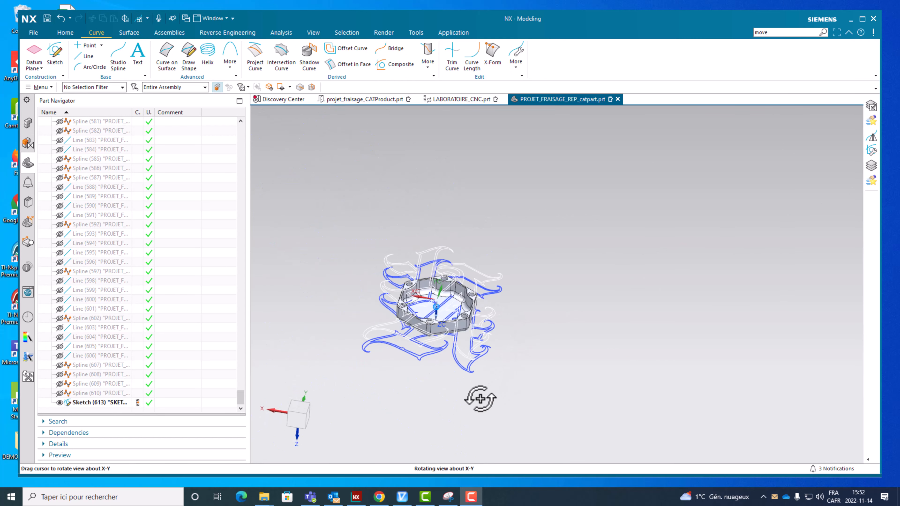
pyautogui.click(92, 403)
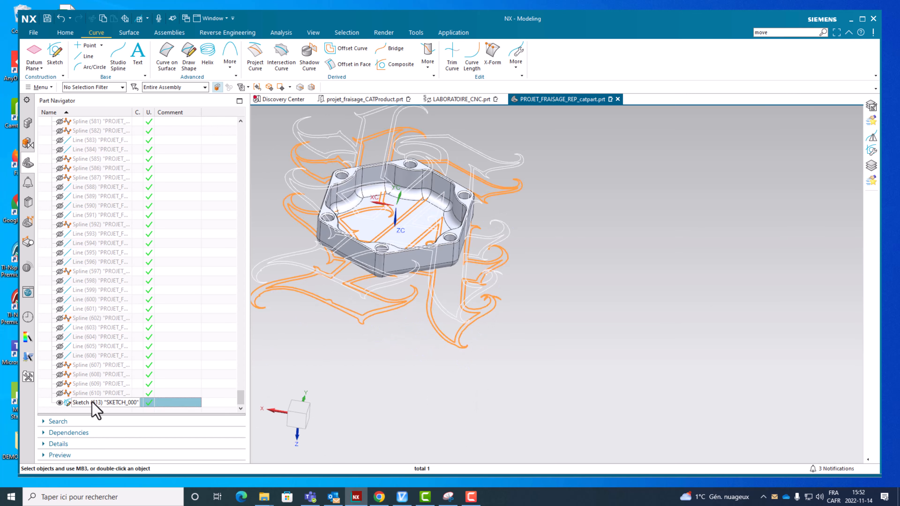
pyautogui.rightClick(92, 404)
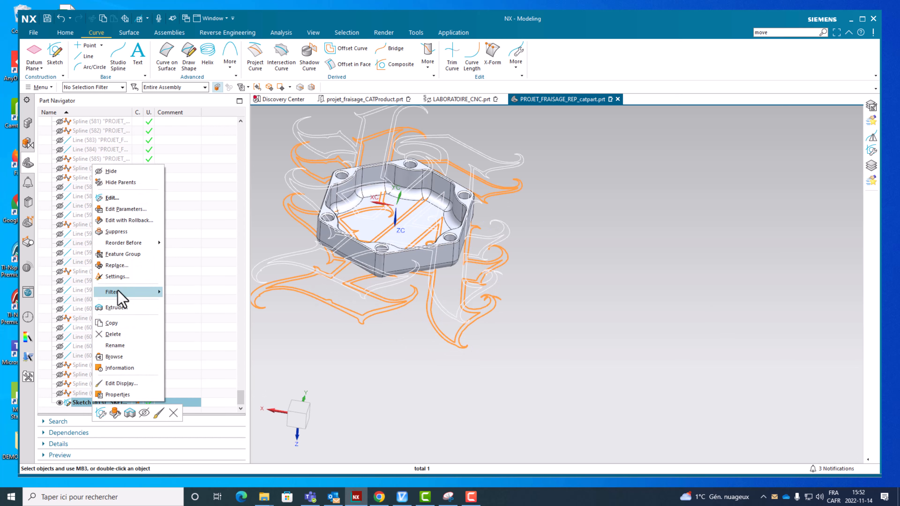
pyautogui.click(301, 354)
pyautogui.press('Escape')
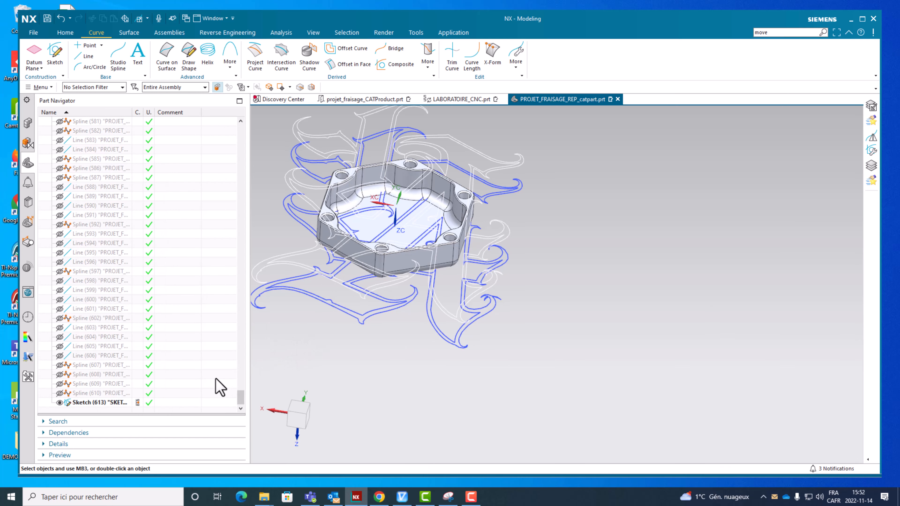
pyautogui.click(121, 404)
pyautogui.press('Delete')
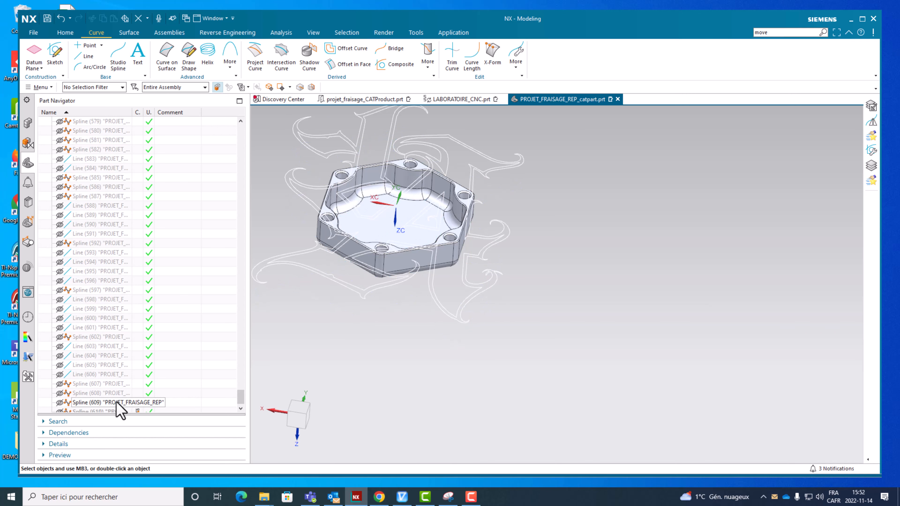
# - Hide all bodies with Show and Hide, leaving the original lettering curves displayed
pyautogui.moveTo(305, 358); pyautogui.dragTo(341, 328, button='middle')
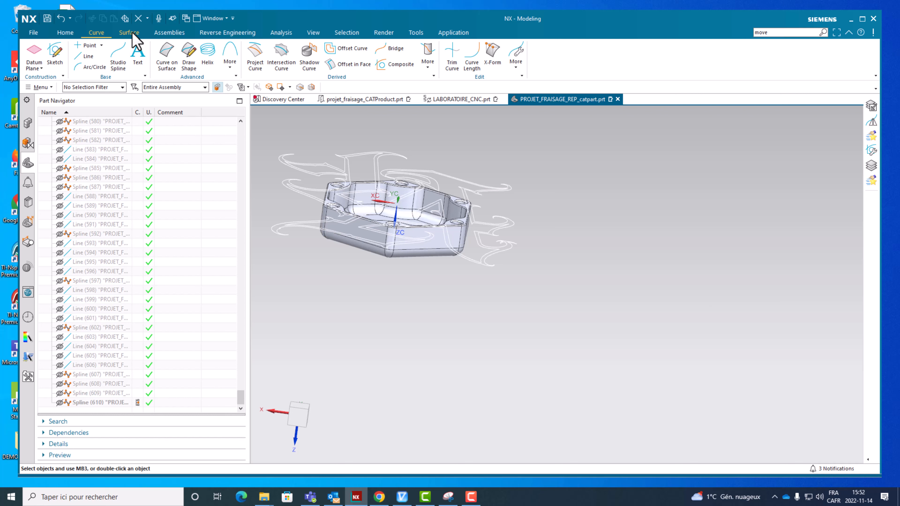
pyautogui.click(309, 37)
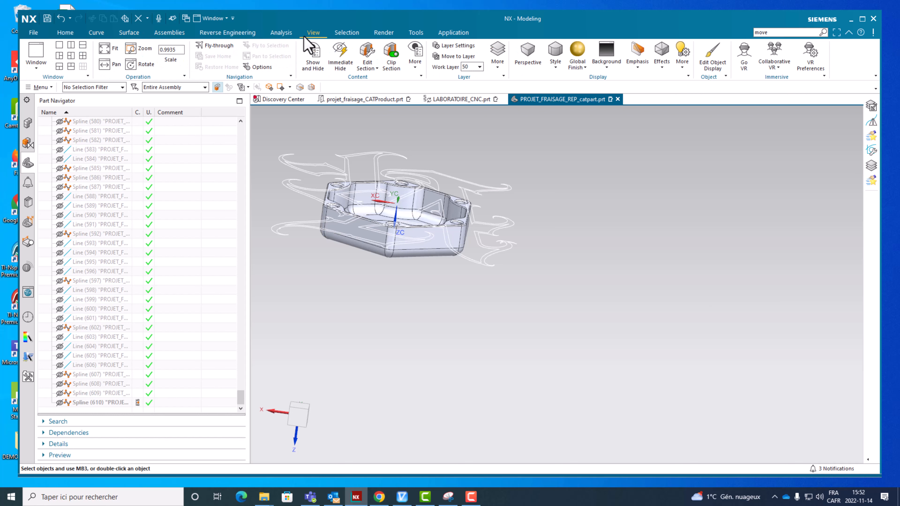
pyautogui.click(313, 57)
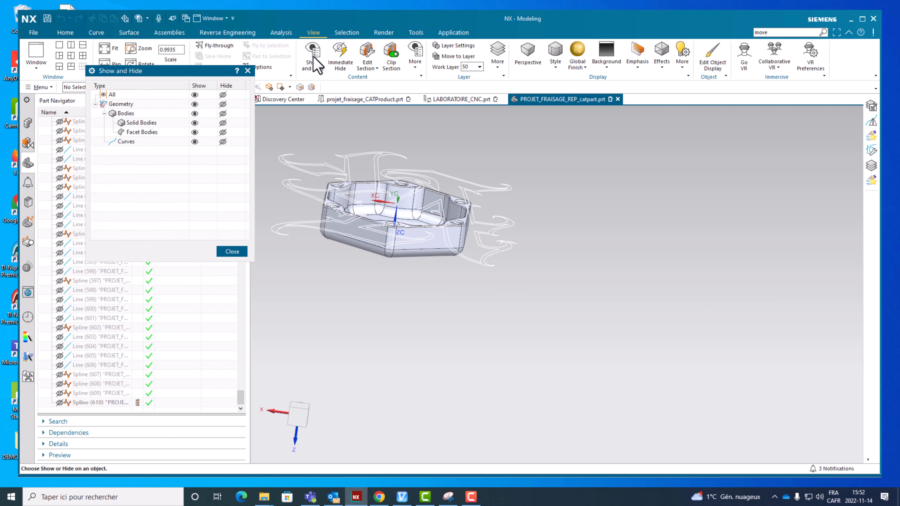
pyautogui.click(222, 113)
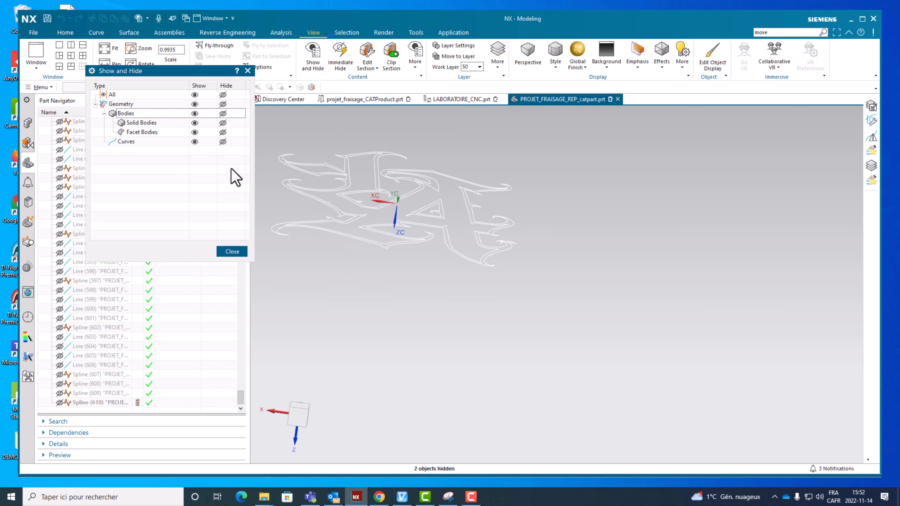
pyautogui.click(232, 252)
pyautogui.moveTo(357, 312)
pyautogui.mouseDown(button='middle')
pyautogui.moveTo(366, 281)
pyautogui.moveTo(359, 300)
pyautogui.mouseUp(button='middle')
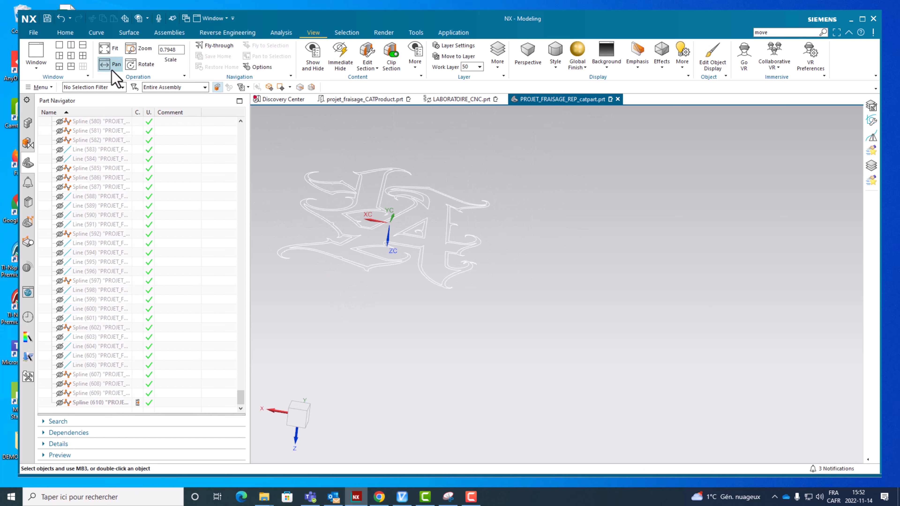
# - Start the modeling Scale Curve command and select all the original lettering curves for uniform scaling
pyautogui.click(95, 33)
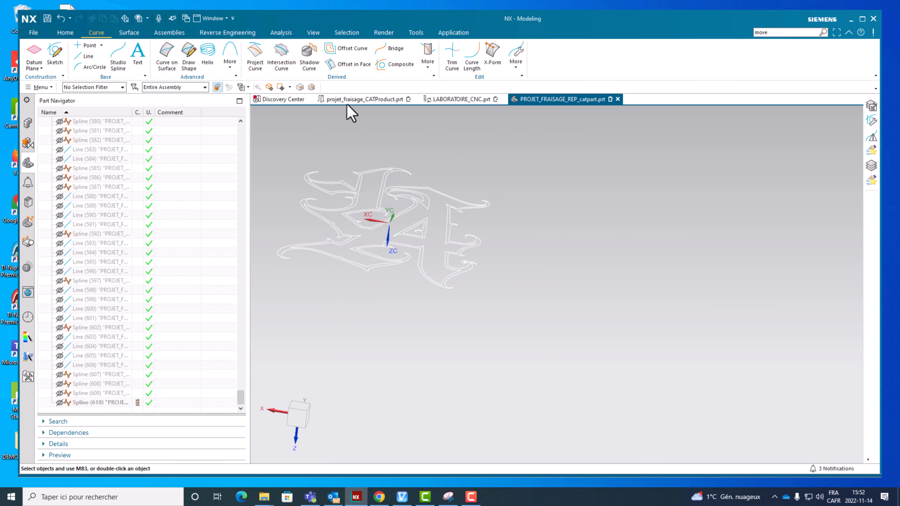
pyautogui.click(428, 67)
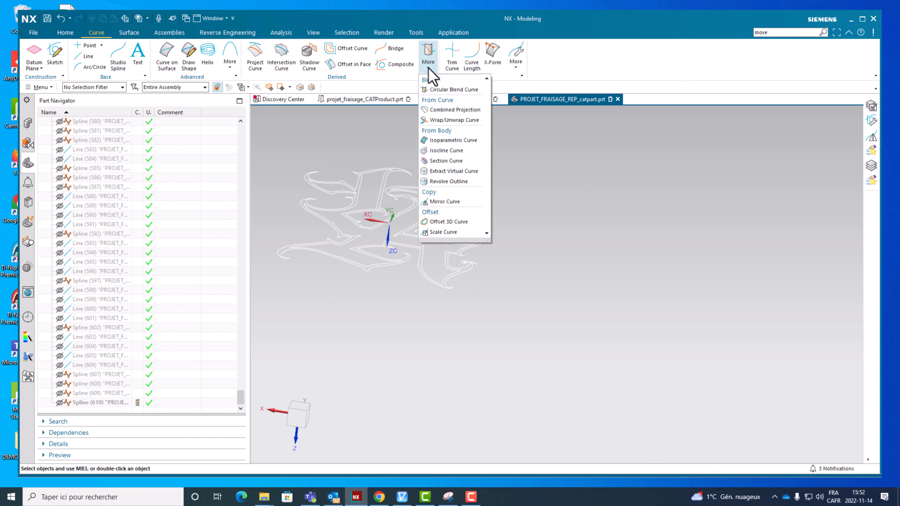
pyautogui.click(443, 232)
pyautogui.moveTo(311, 163); pyautogui.dragTo(528, 355)
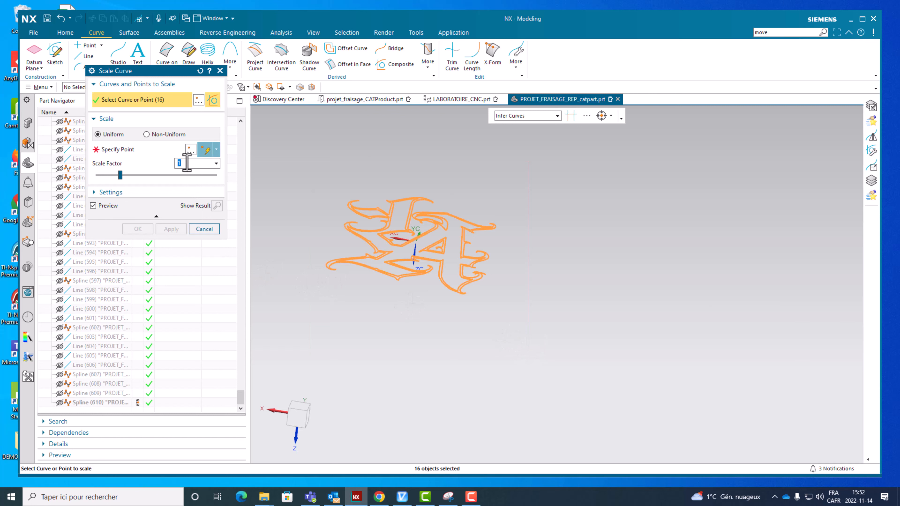
# - Specify the absolute origin (0, 0, 0) as the scaling point and reduce the uniform scale factor to 0.35
pyautogui.click(125, 153)
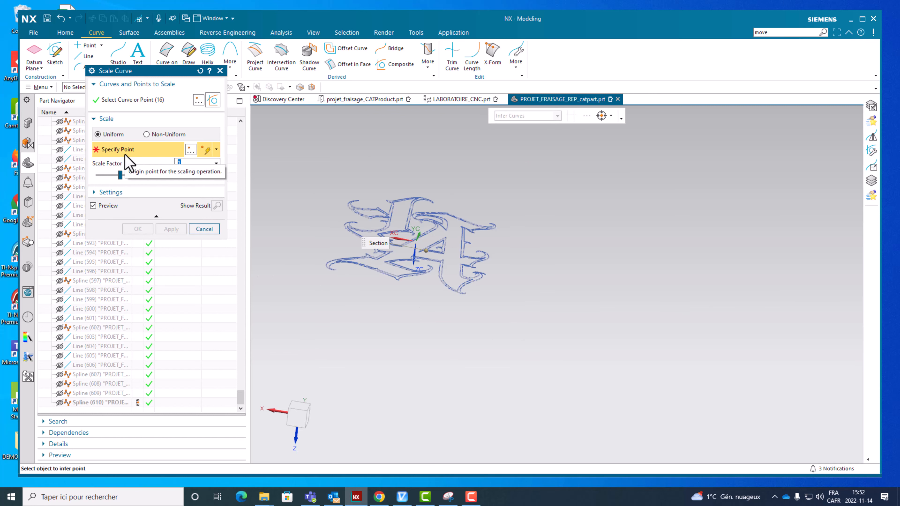
pyautogui.click(189, 152)
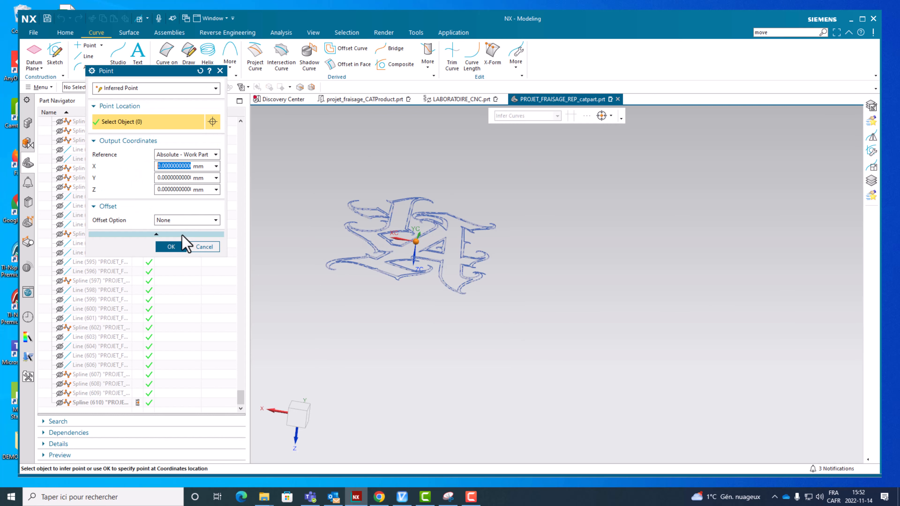
pyautogui.click(184, 247)
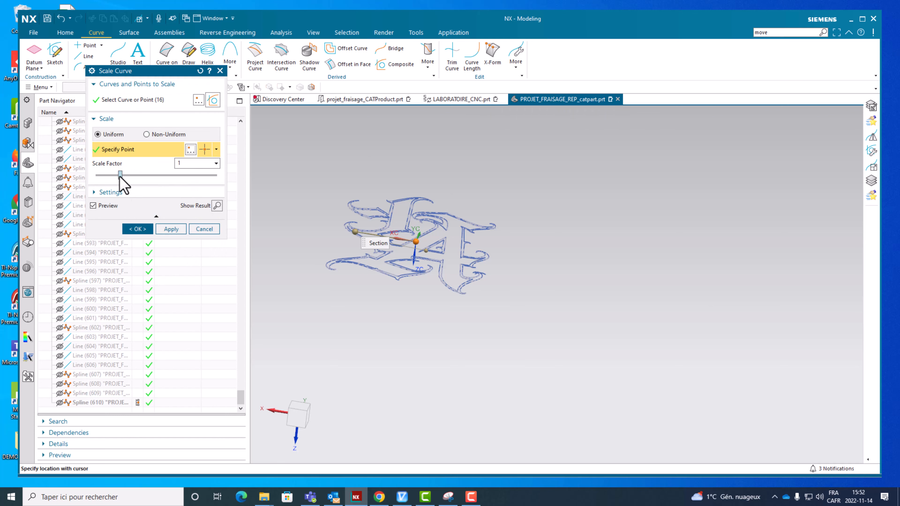
pyautogui.moveTo(121, 175); pyautogui.dragTo(107, 175)
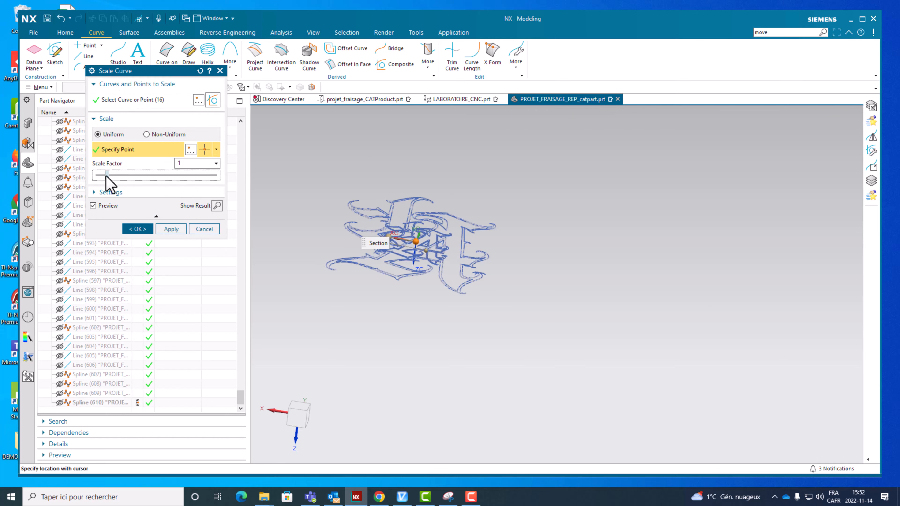
pyautogui.click(110, 192)
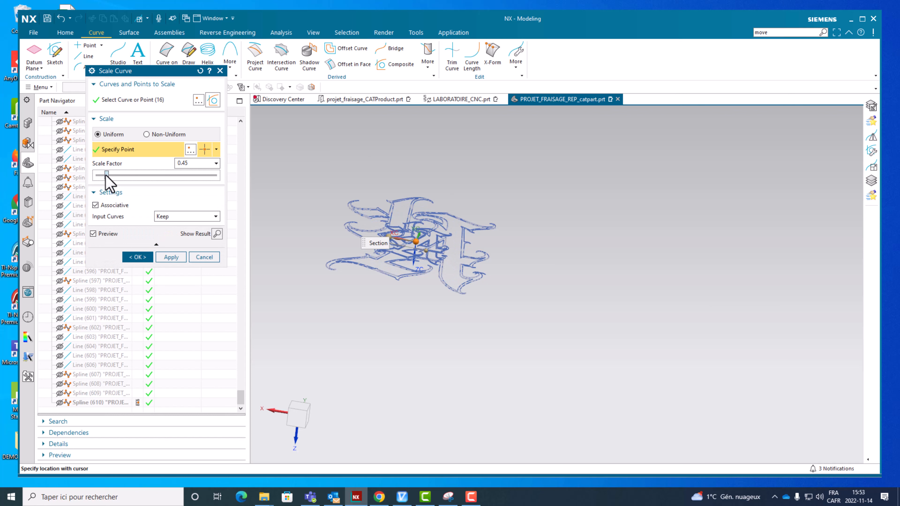
pyautogui.moveTo(106, 175); pyautogui.dragTo(105, 175)
# - Show all bodies again with Show and Hide and check the reduced lettering against the part's pocket
pyautogui.click(313, 33)
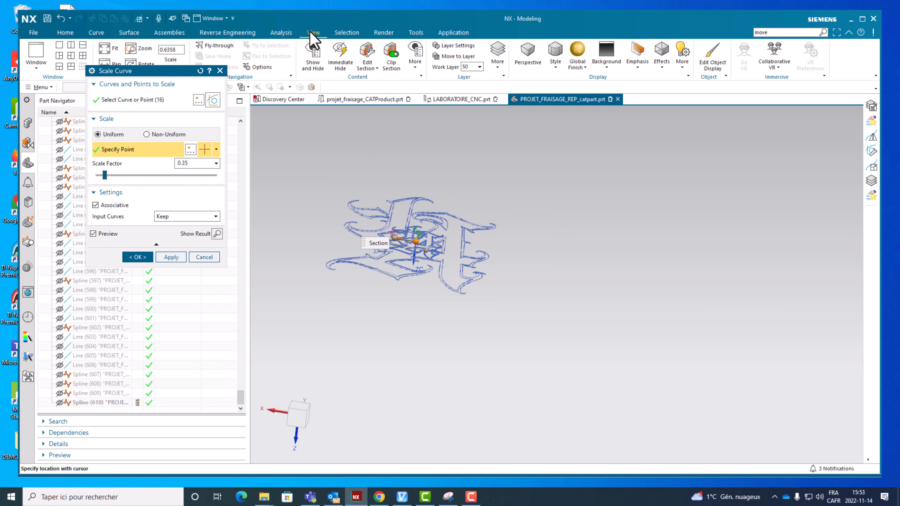
pyautogui.click(313, 57)
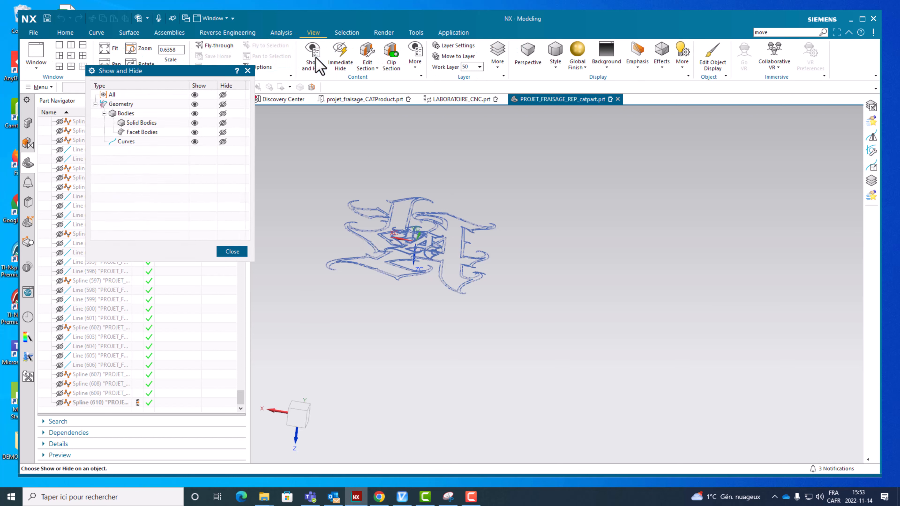
pyautogui.click(195, 114)
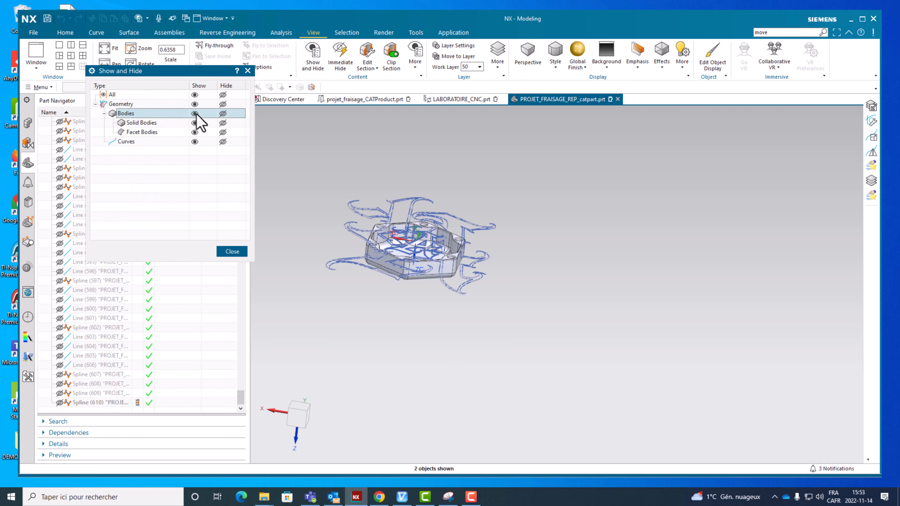
pyautogui.click(232, 251)
pyautogui.moveTo(341, 197); pyautogui.dragTo(331, 245, button='middle')
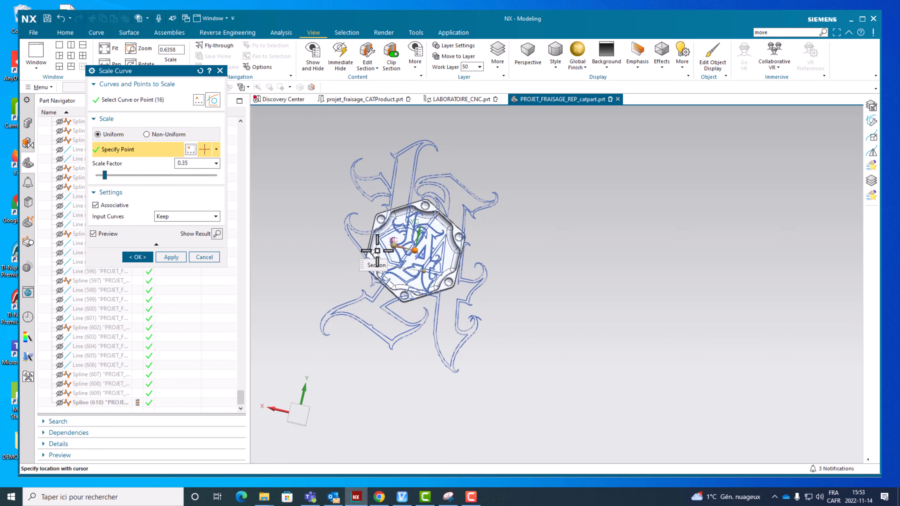
pyautogui.scroll(3, 526, 260)
pyautogui.scroll(-2, 482, 261)
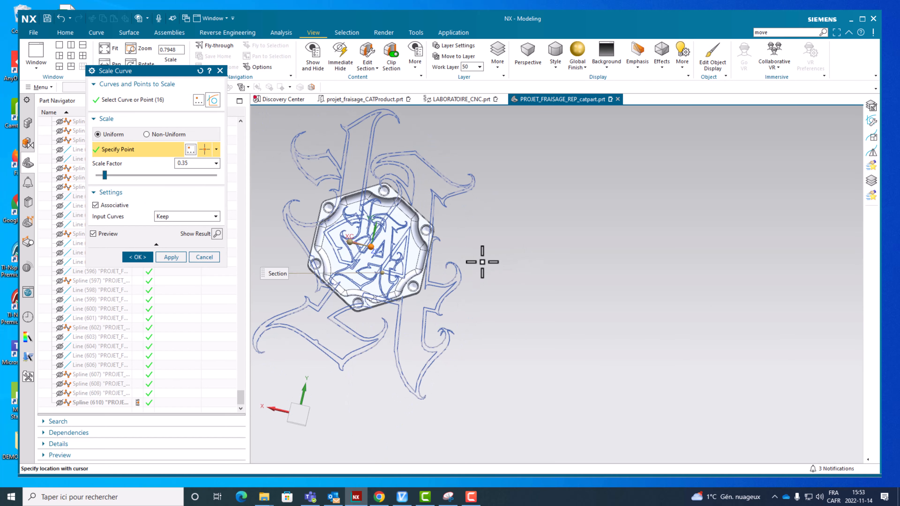
pyautogui.scroll(2, 405, 283)
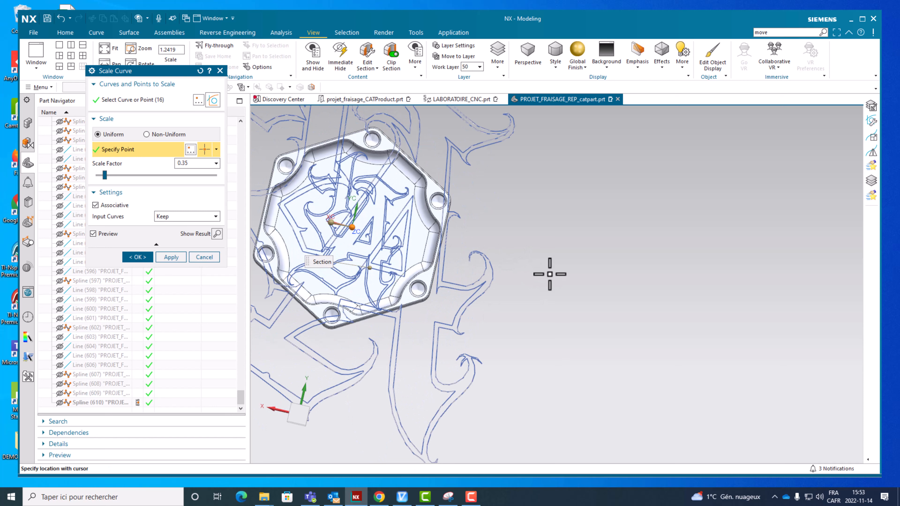
pyautogui.scroll(1, 550, 276)
pyautogui.scroll(-1, 550, 276)
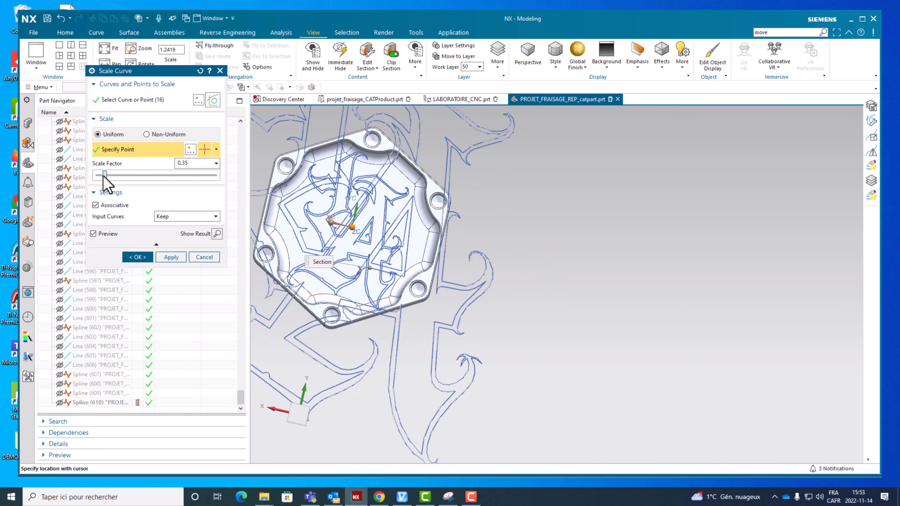
# - Set the lettering's uniform scale factor to 0.3
pyautogui.moveTo(103, 176); pyautogui.dragTo(102, 176)
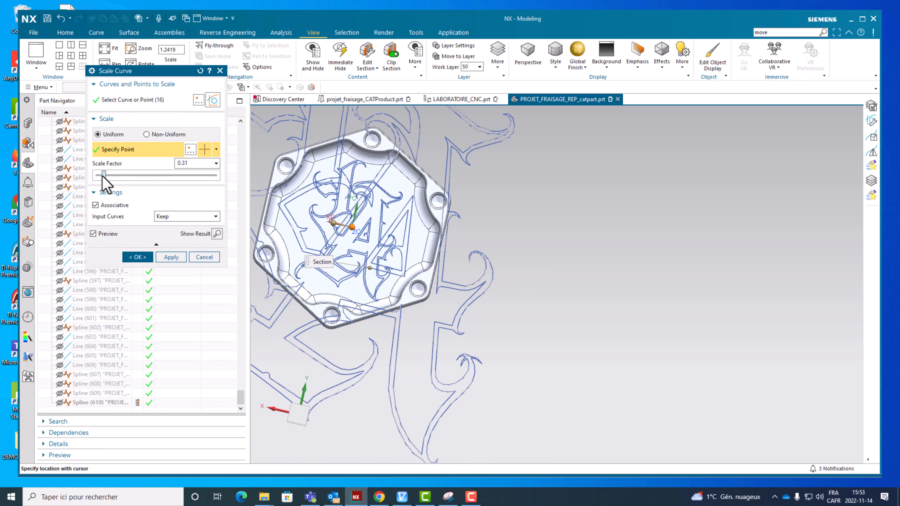
pyautogui.click(194, 164)
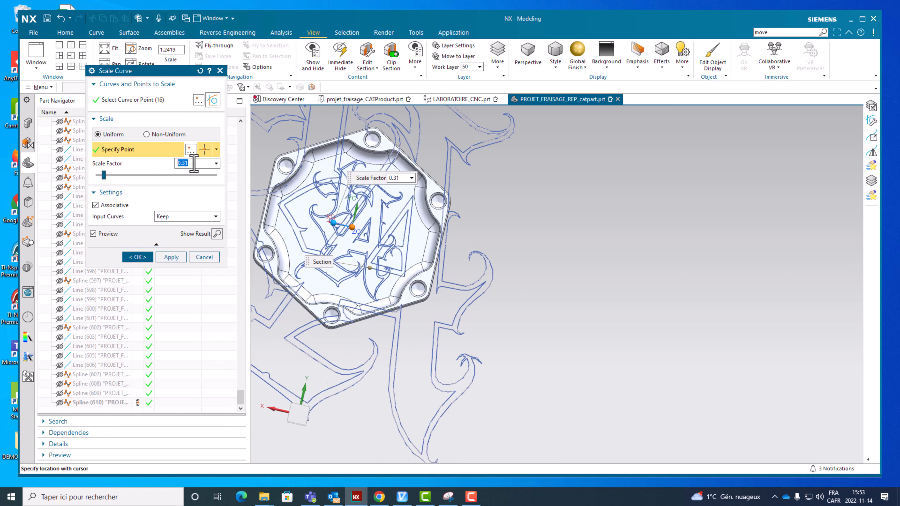
pyautogui.write('.315')
pyautogui.press('Return')
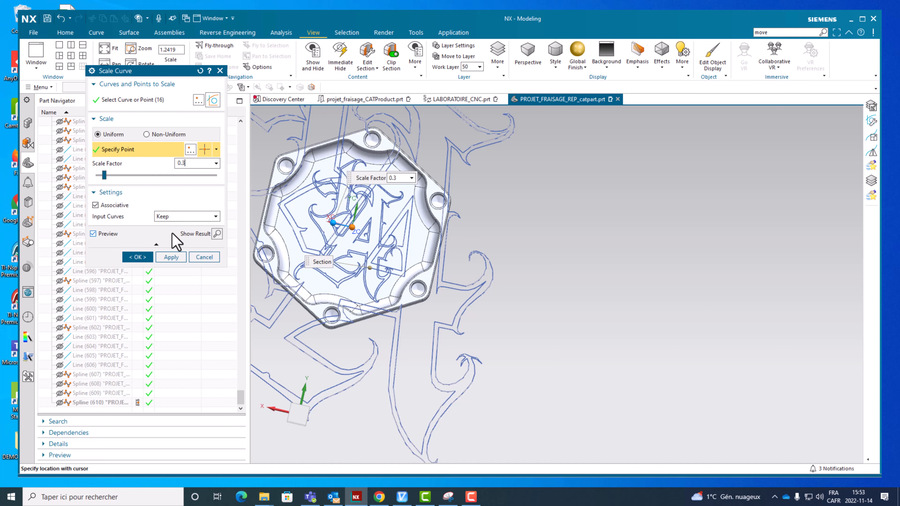
pyautogui.press('Return')
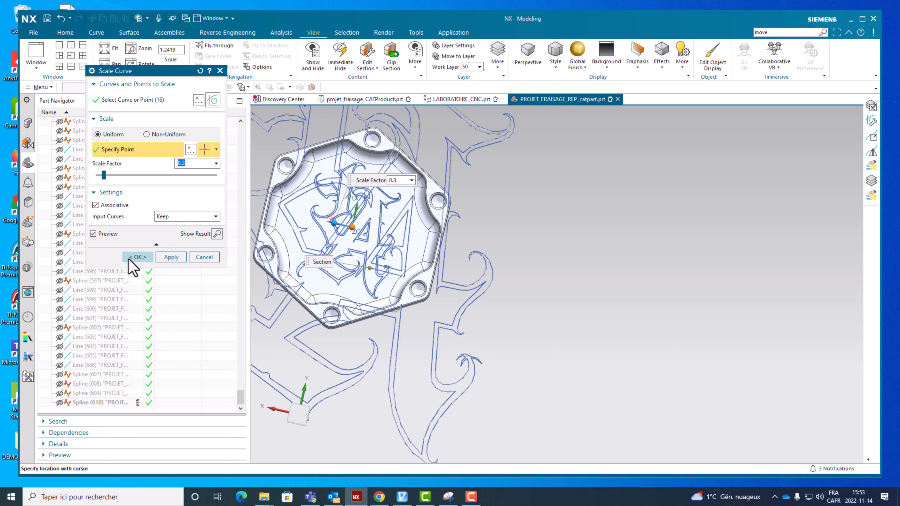
# - Set the input curves to Hide, preview the scaled result, and complete the Scale Curve feature
pyautogui.click(173, 216)
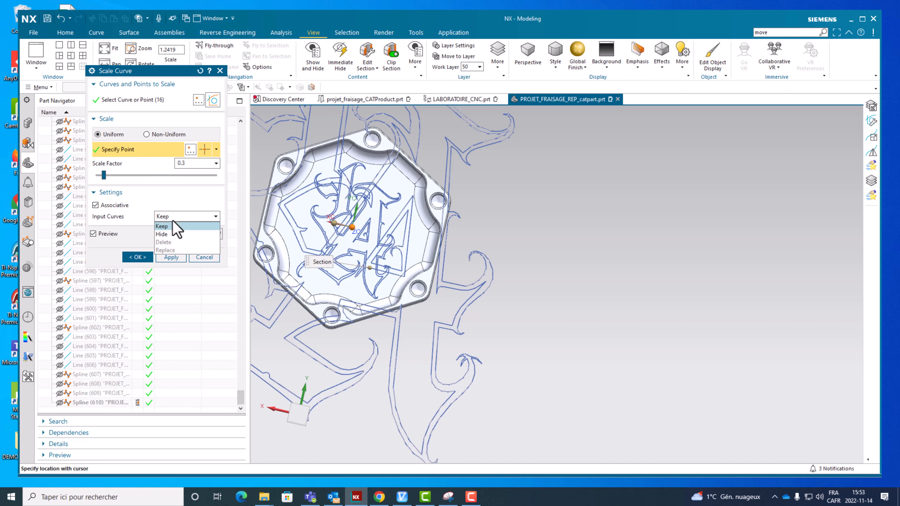
pyautogui.click(164, 234)
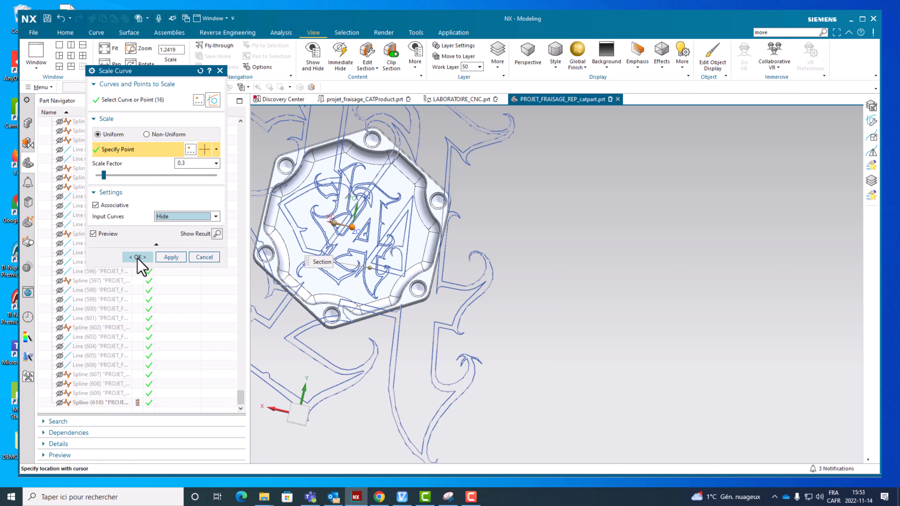
pyautogui.click(217, 233)
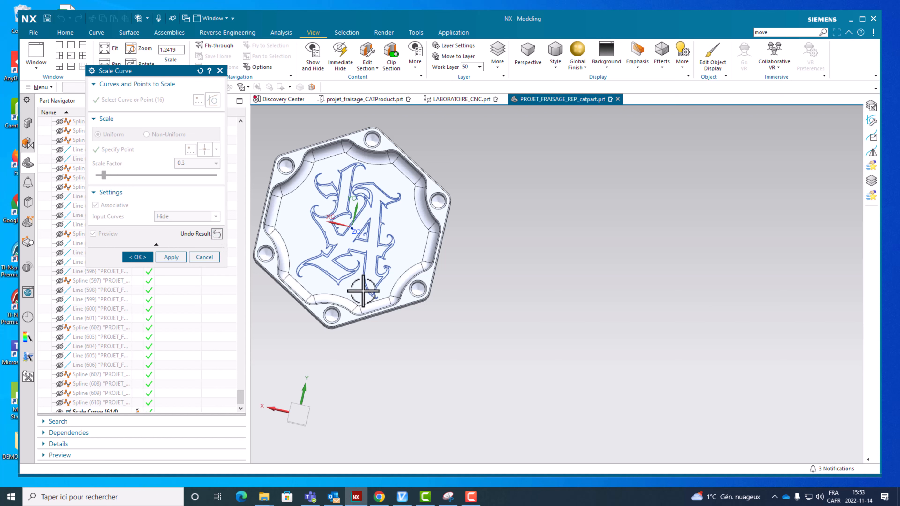
pyautogui.click(124, 257)
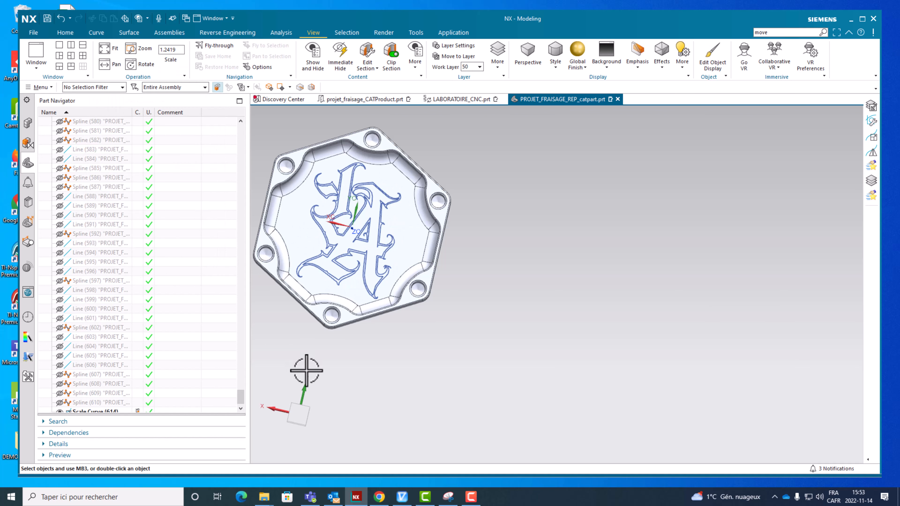
pyautogui.scroll(-1, 313, 369)
pyautogui.scroll(-1, 313, 369)
pyautogui.scroll(-1, 245, 394)
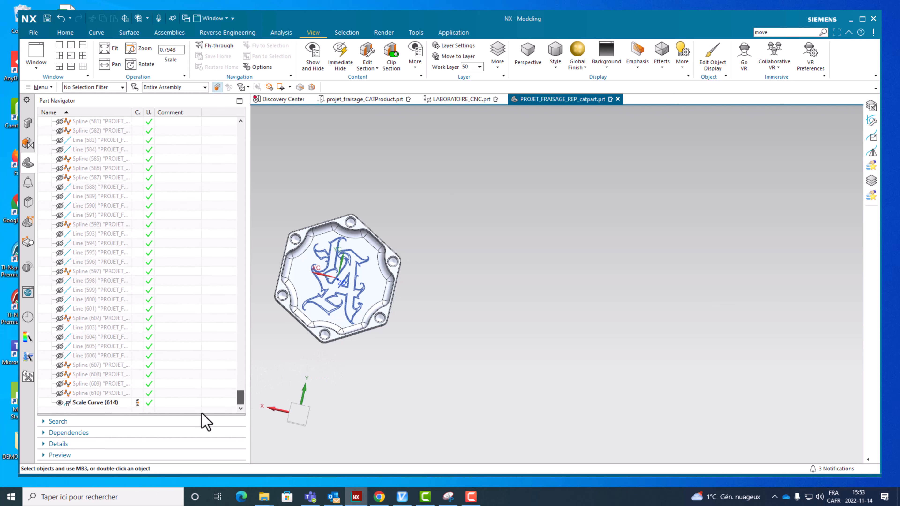
# - Start a sketch on the pocket's floor face and place its origin point at X 0, Y 0
pyautogui.click(102, 400)
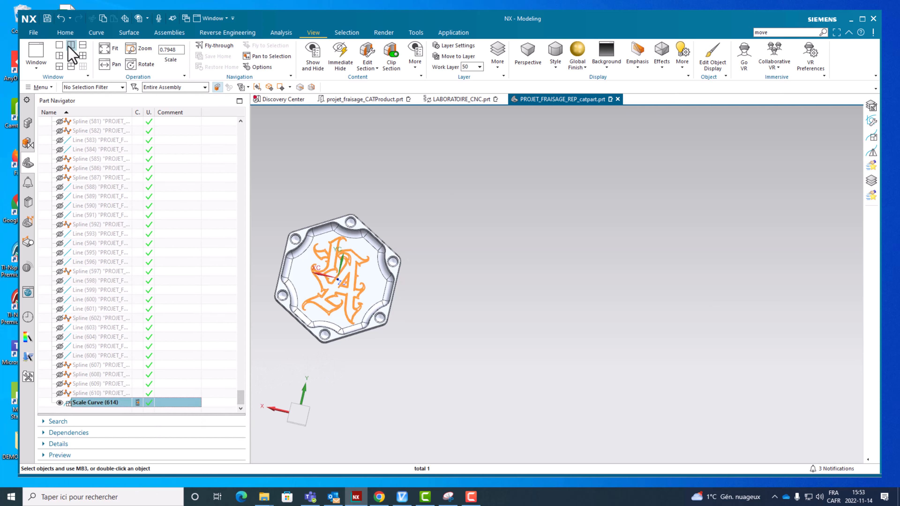
pyautogui.click(72, 33)
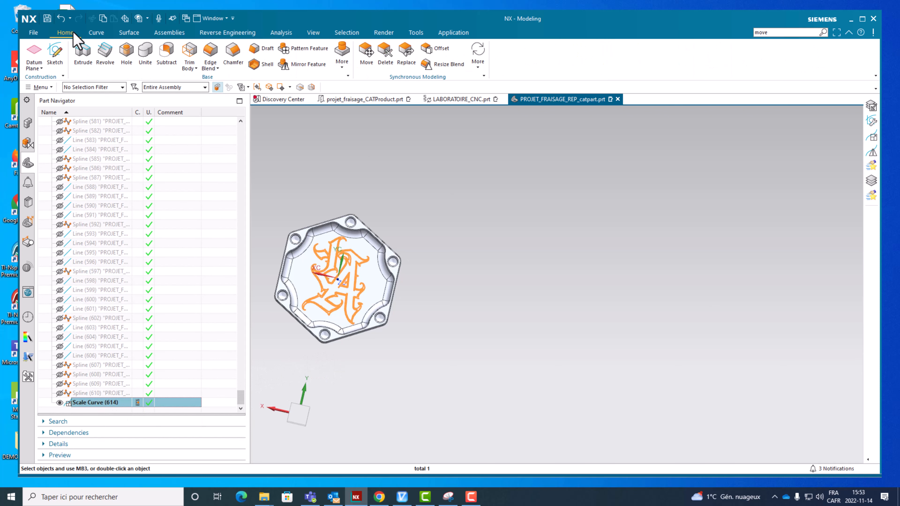
pyautogui.click(57, 53)
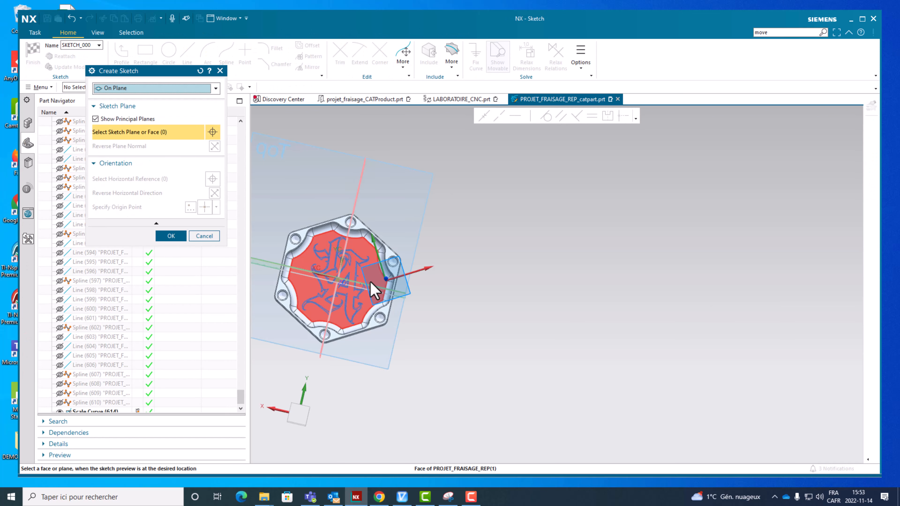
pyautogui.click(370, 278)
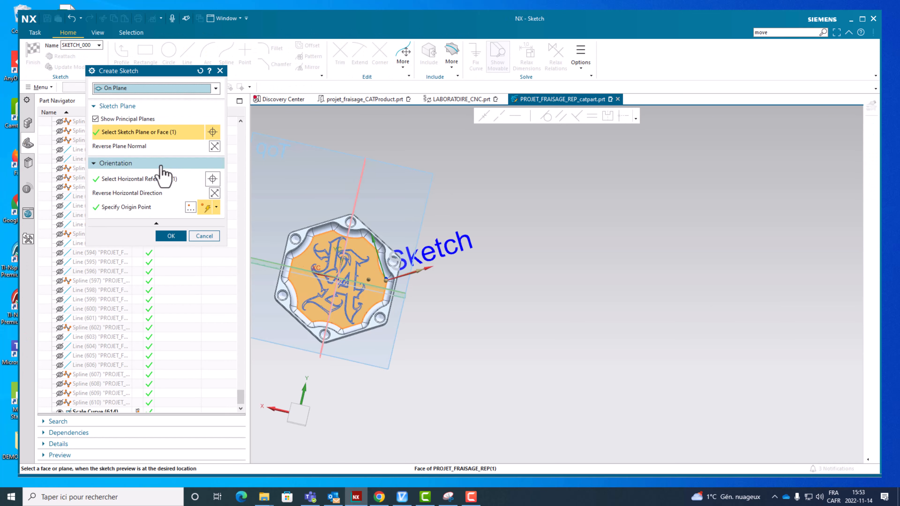
pyautogui.click(190, 207)
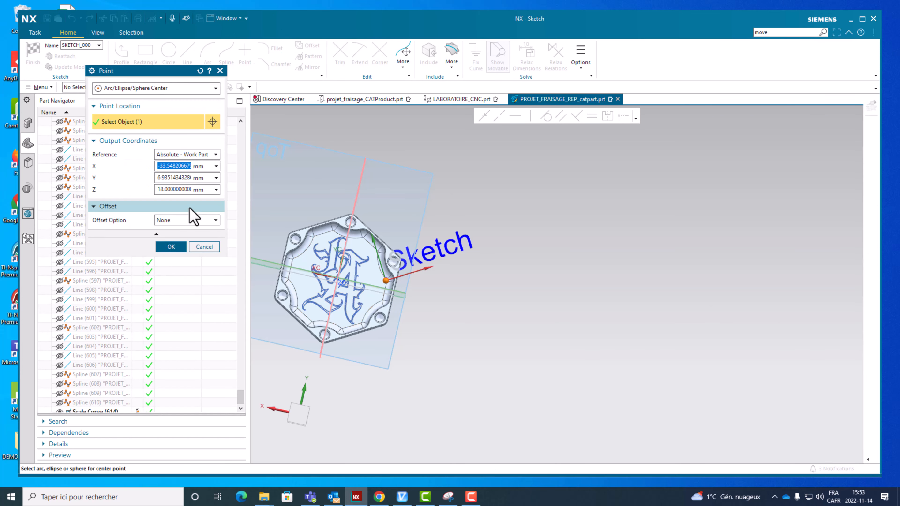
pyautogui.write('0')
pyautogui.press('Tab')
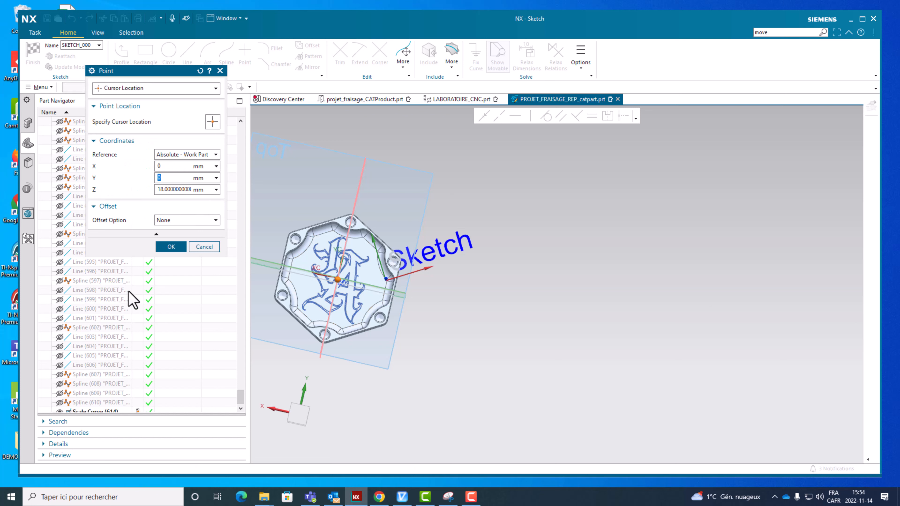
pyautogui.click(175, 246)
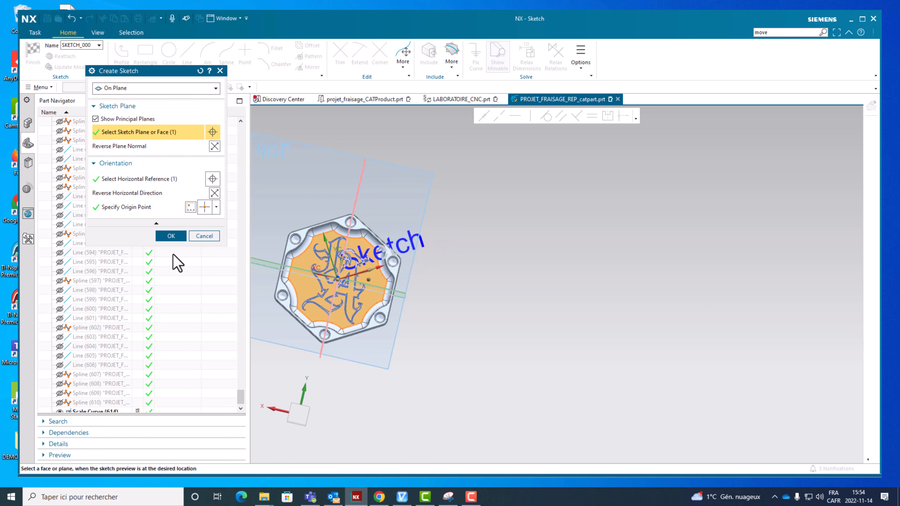
# - Use a straight outer edge of the hexagonal part as the sketch's horizontal reference and create the sketch
pyautogui.click(151, 179)
pyautogui.moveTo(348, 354); pyautogui.dragTo(355, 341, button='middle')
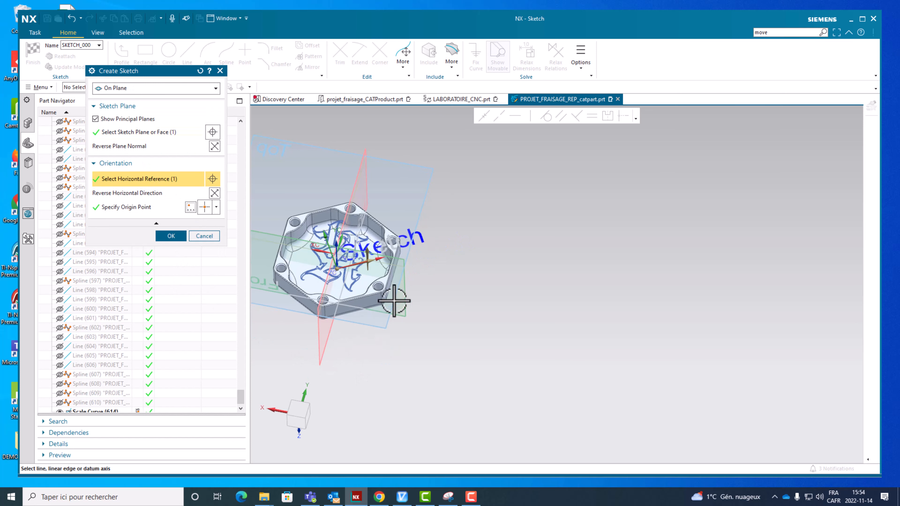
pyautogui.click(393, 283)
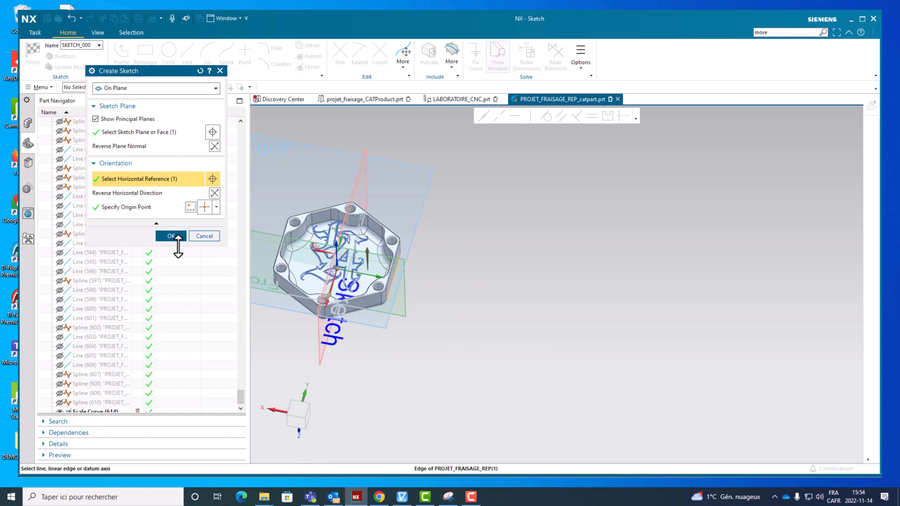
pyautogui.click(171, 236)
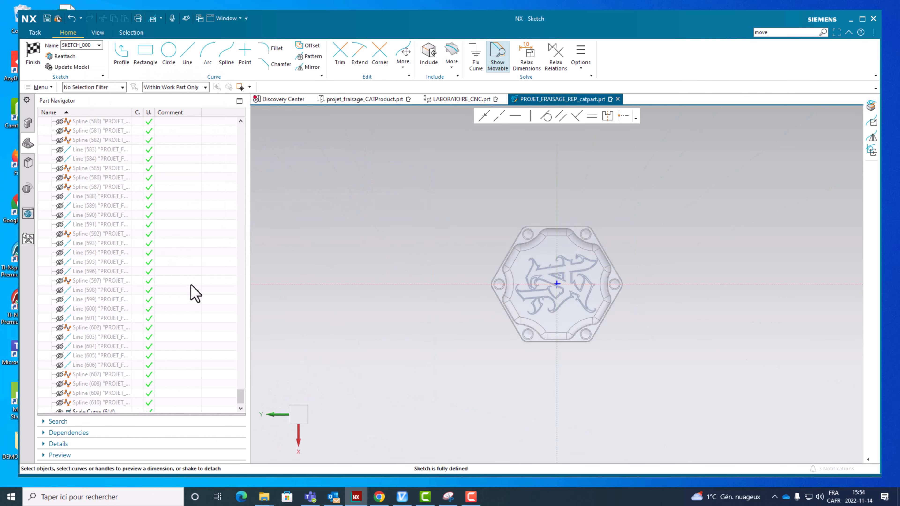
# - Project the scaled lettering curves into the sketch as non-associative curves with the Original output curve type
pyautogui.scroll(-1, 152, 388)
pyautogui.click(91, 392)
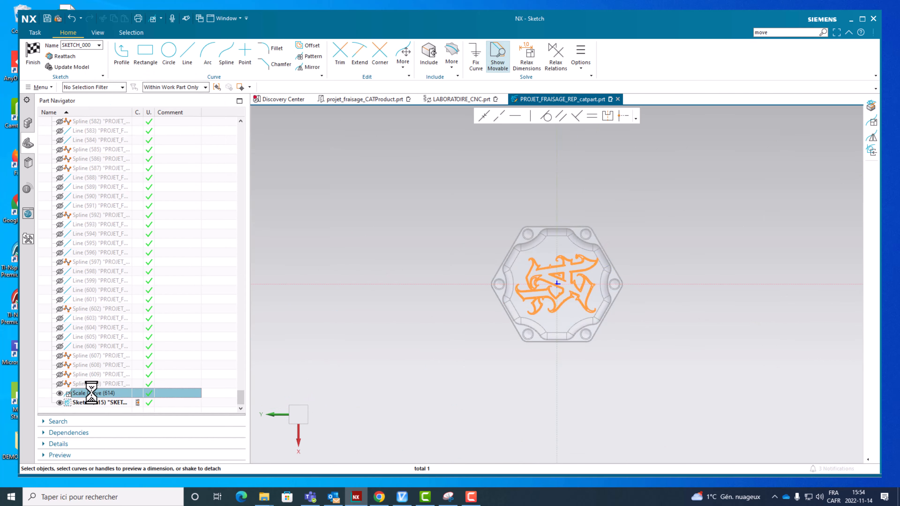
pyautogui.click(451, 54)
pyautogui.click(462, 93)
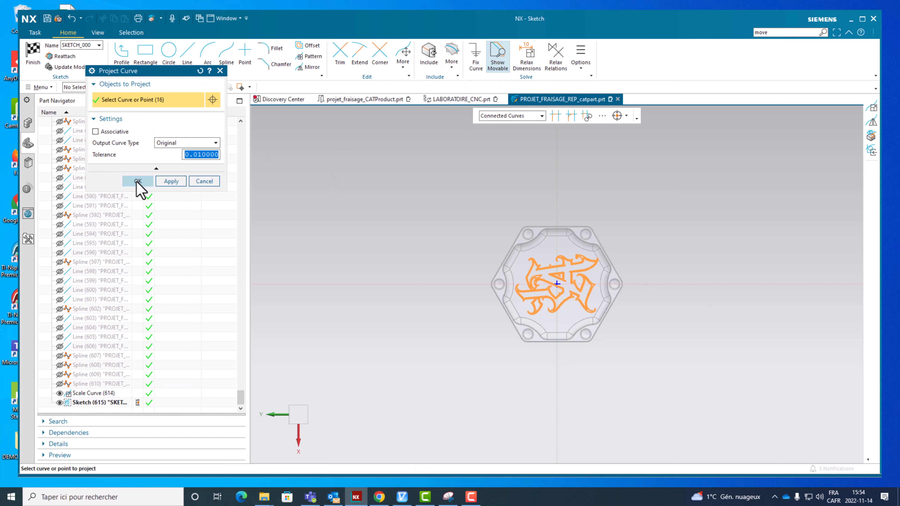
pyautogui.click(163, 143)
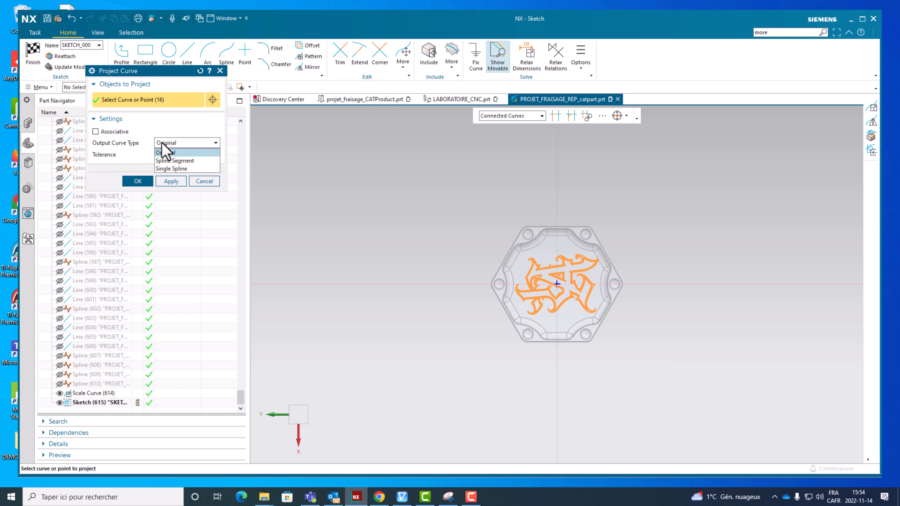
pyautogui.click(149, 131)
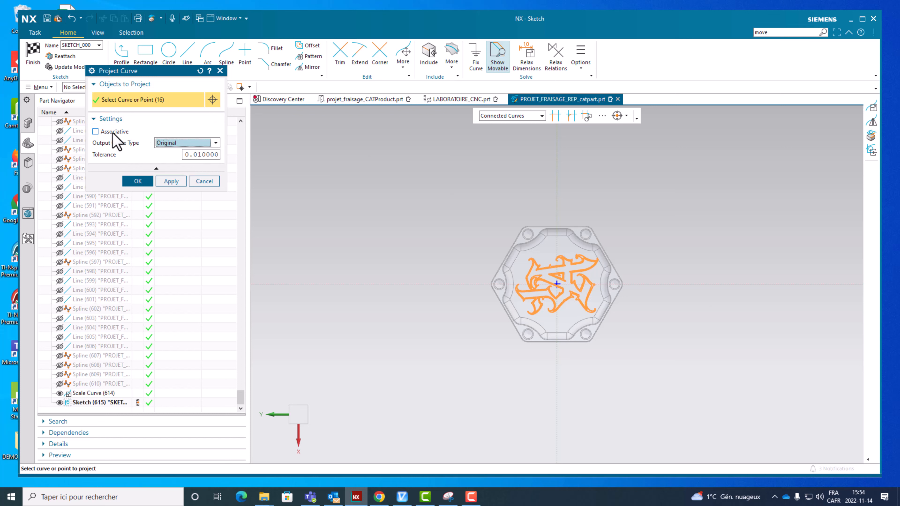
pyautogui.click(135, 180)
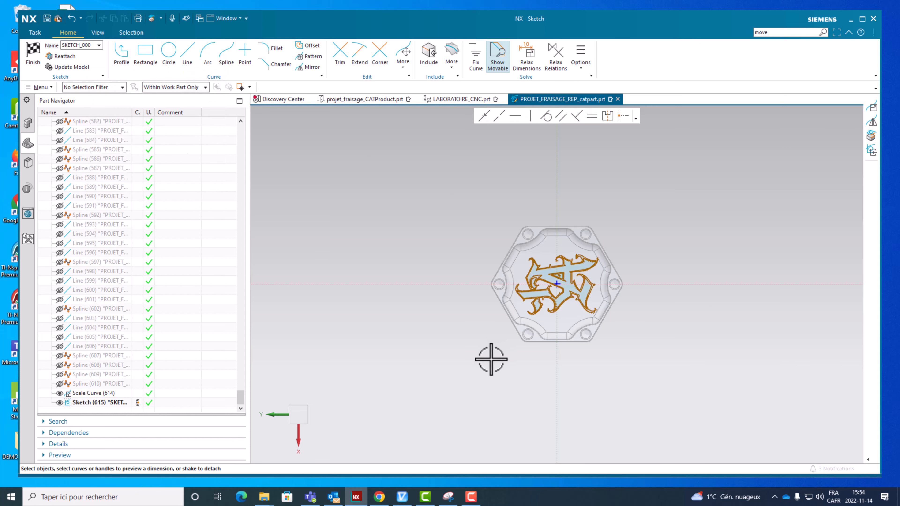
# - Check the projected lettering on the pocket floor and finish the sketch
pyautogui.moveTo(465, 351)
pyautogui.mouseDown(button='middle')
pyautogui.moveTo(470, 331)
pyautogui.moveTo(427, 297)
pyautogui.moveTo(441, 309)
pyautogui.mouseUp(button='middle')
pyautogui.scroll(5, 542, 292)
pyautogui.scroll(3, 538, 288)
pyautogui.scroll(-3, 527, 328)
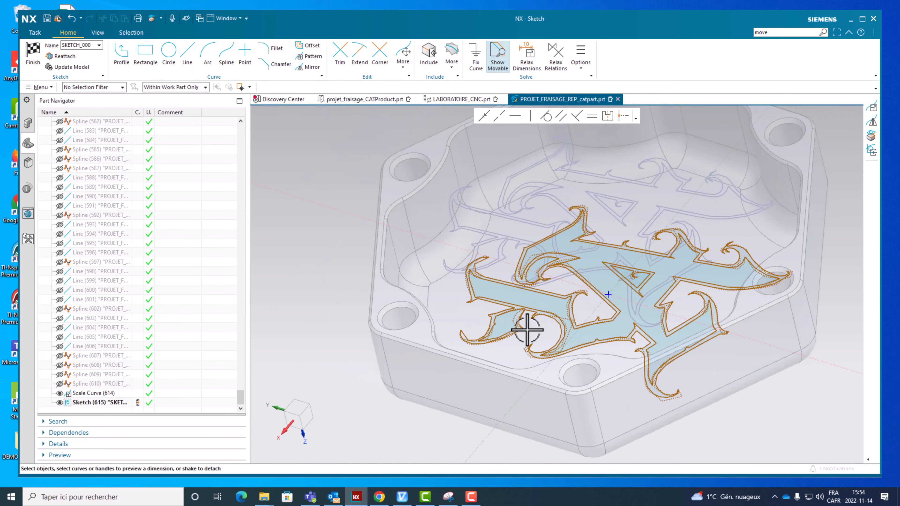
pyautogui.scroll(5, 518, 338)
pyautogui.scroll(-5, 515, 340)
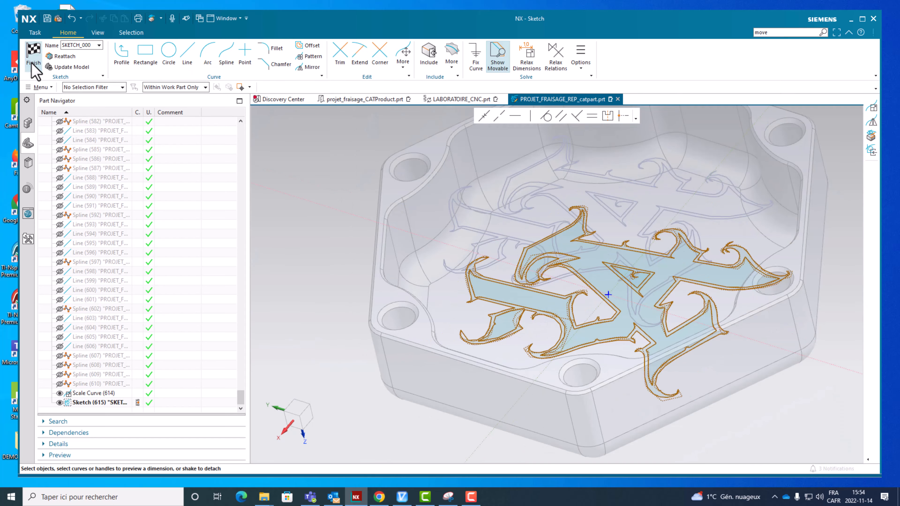
pyautogui.hotkey('ctrl', 'q')
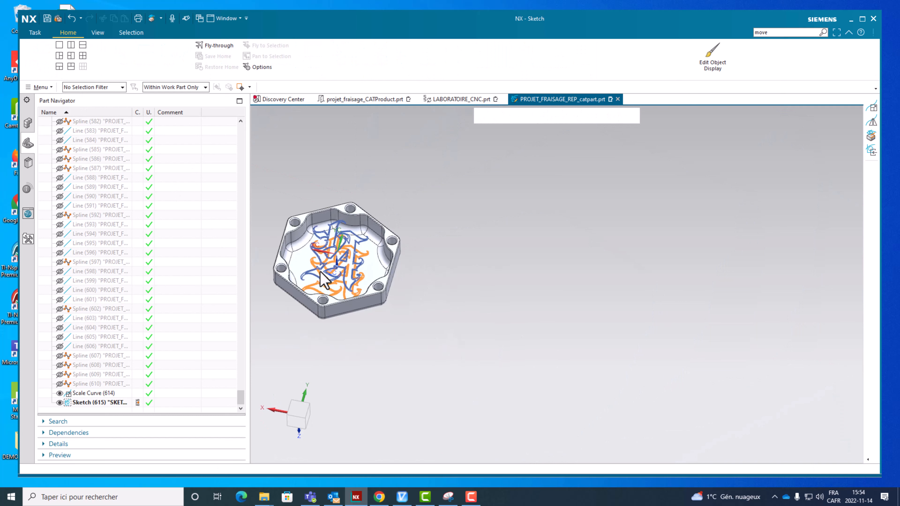
pyautogui.moveTo(366, 358)
pyautogui.mouseDown(button='middle')
pyautogui.moveTo(378, 326)
pyautogui.moveTo(387, 335)
pyautogui.mouseUp(button='middle')
pyautogui.press('Escape')
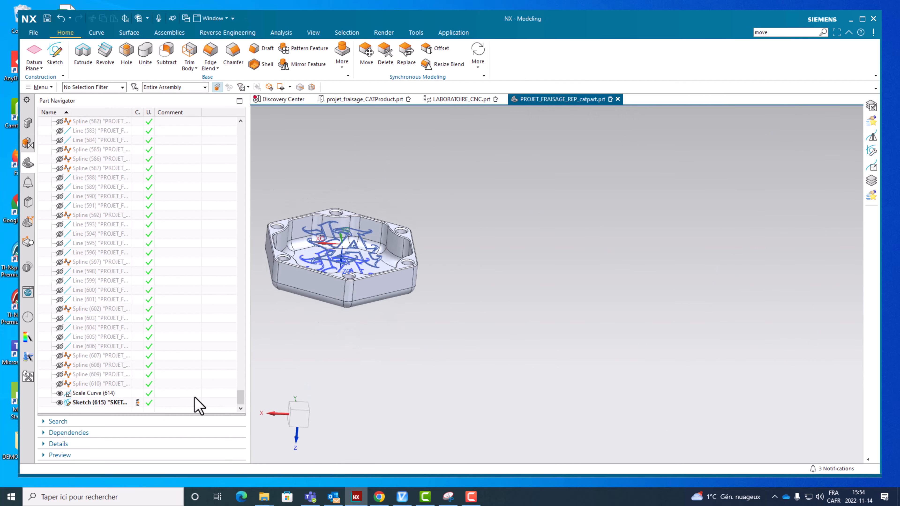
# - Hide the Scale Curve feature so only the sketched lettering remains displayed, and save the part
pyautogui.click(59, 393)
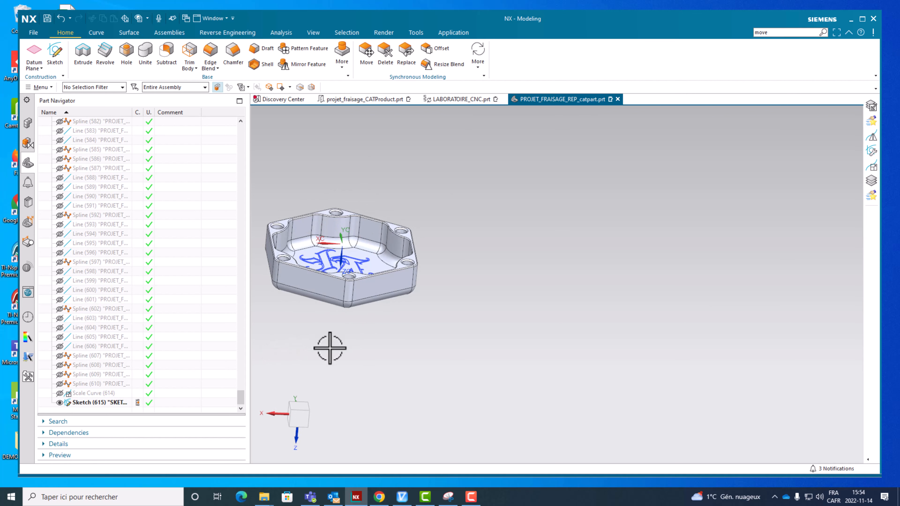
pyautogui.moveTo(330, 348); pyautogui.dragTo(345, 267, button='middle')
pyautogui.scroll(5, 346, 269)
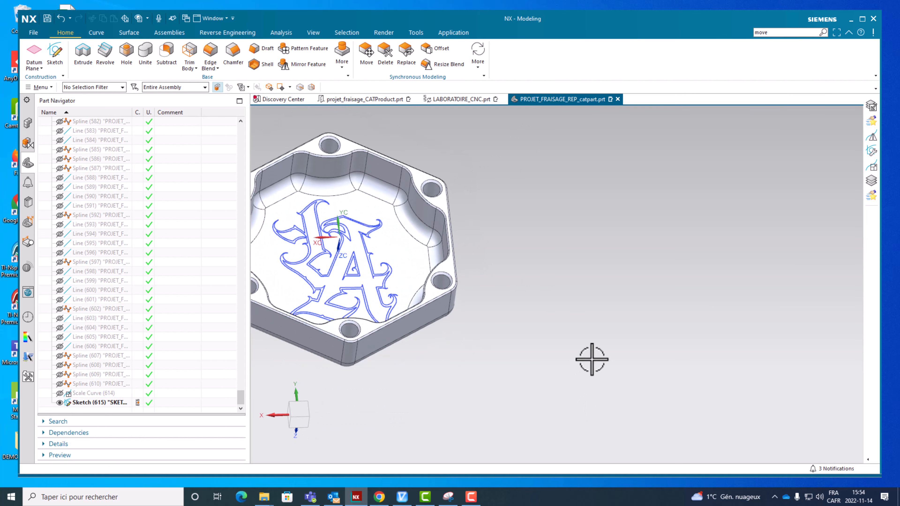
pyautogui.click(47, 18)
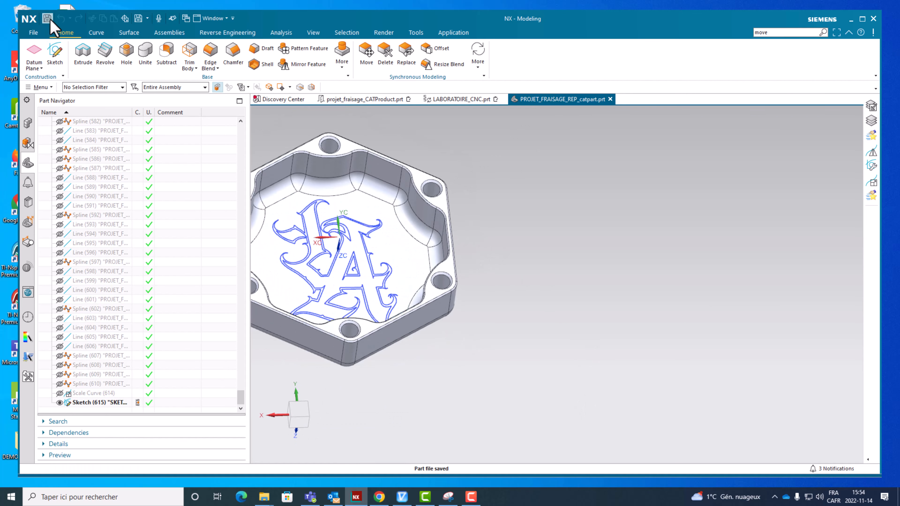
# - Switch to the LABORATOIRE_CNC assembly and examine the hexagonal part's pocket for the lettering, comparing it with the part file
pyautogui.click(460, 99)
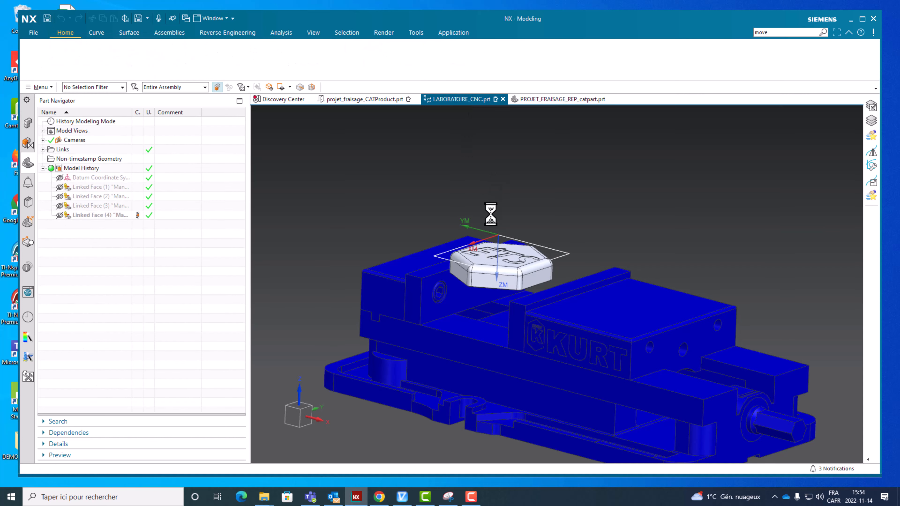
pyautogui.moveTo(479, 242)
pyautogui.mouseDown(button='middle')
pyautogui.moveTo(490, 211)
pyautogui.moveTo(490, 231)
pyautogui.mouseUp(button='middle')
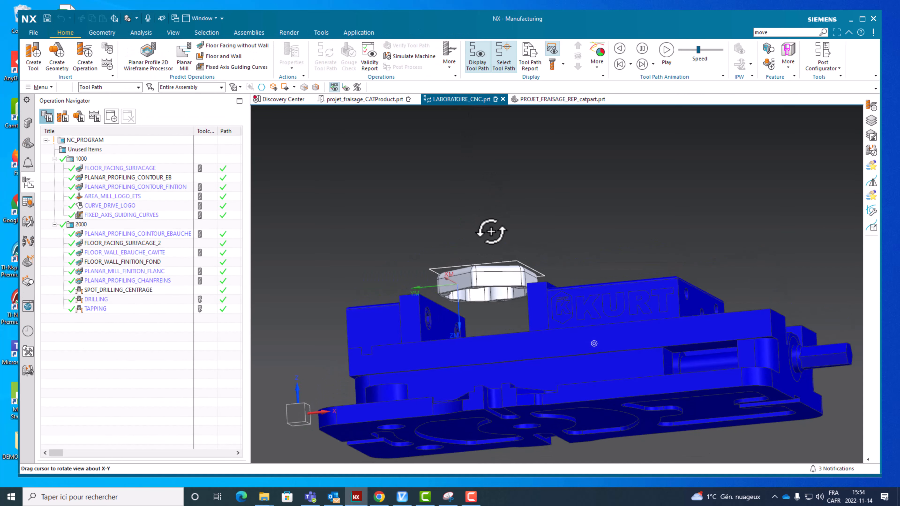
pyautogui.scroll(5, 480, 308)
pyautogui.moveTo(479, 307); pyautogui.dragTo(467, 265, button='middle')
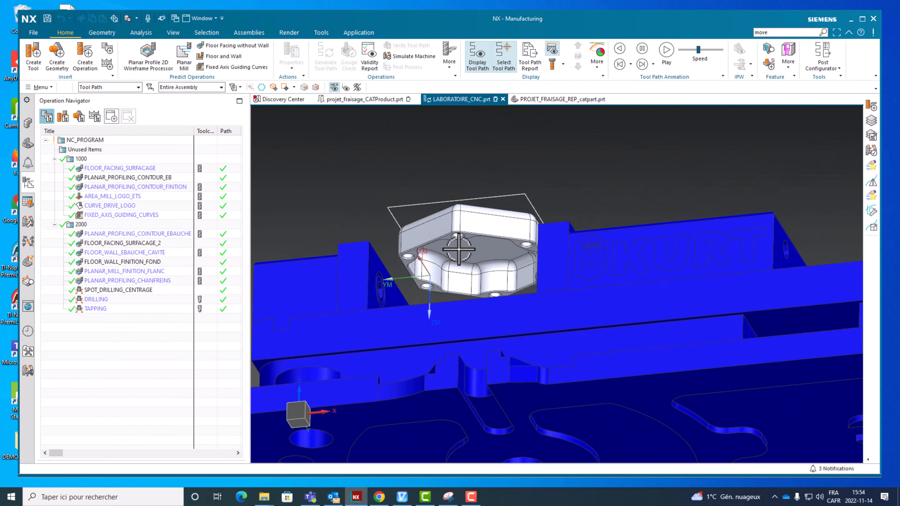
pyautogui.click(546, 100)
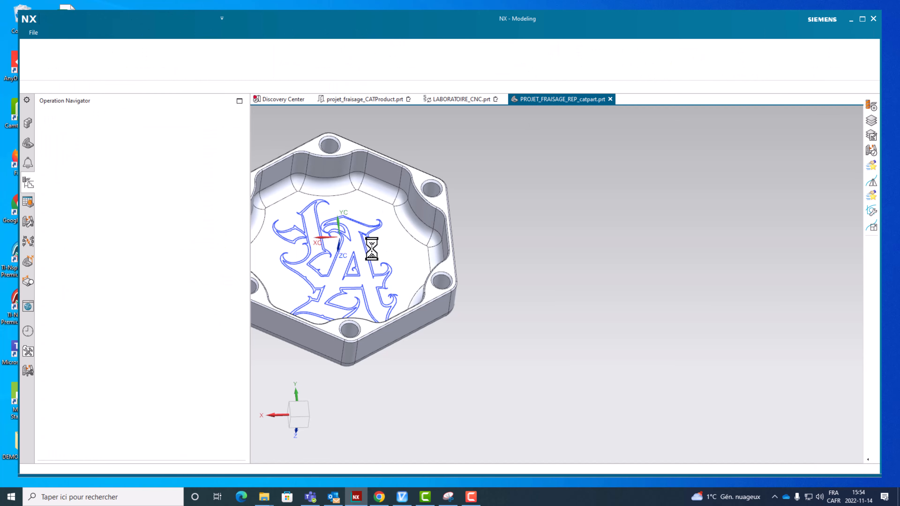
pyautogui.click(455, 101)
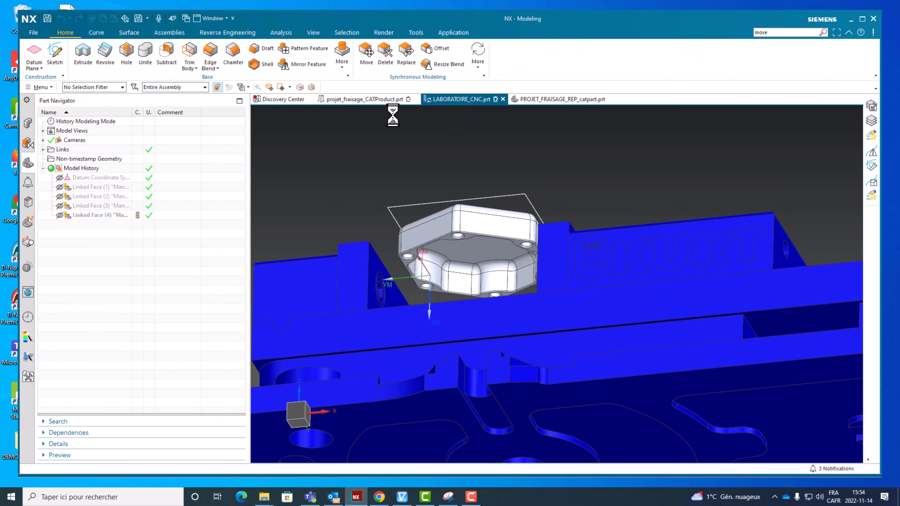
# - Replace the PROJET_FRAISAGE_REP_catpart component's reference set with MODEL and switch it back to Entire Part
pyautogui.click(26, 143)
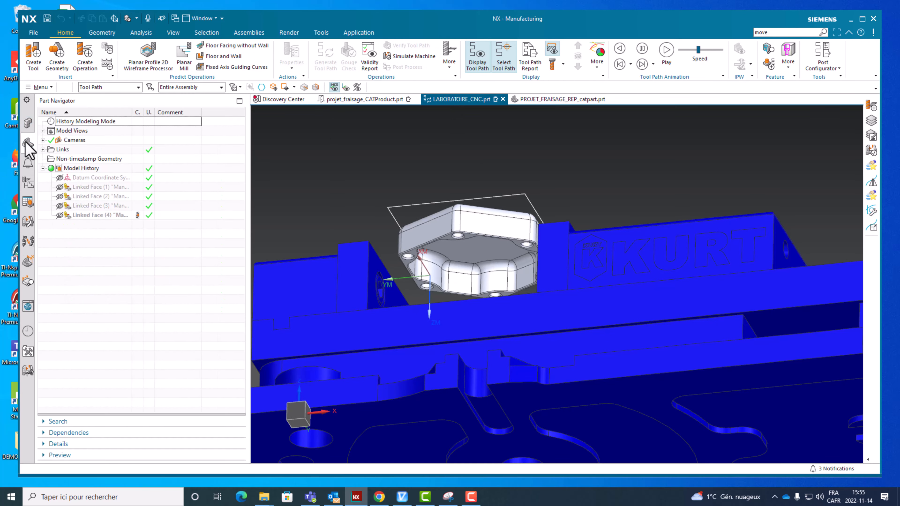
pyautogui.click(28, 123)
pyautogui.click(95, 149)
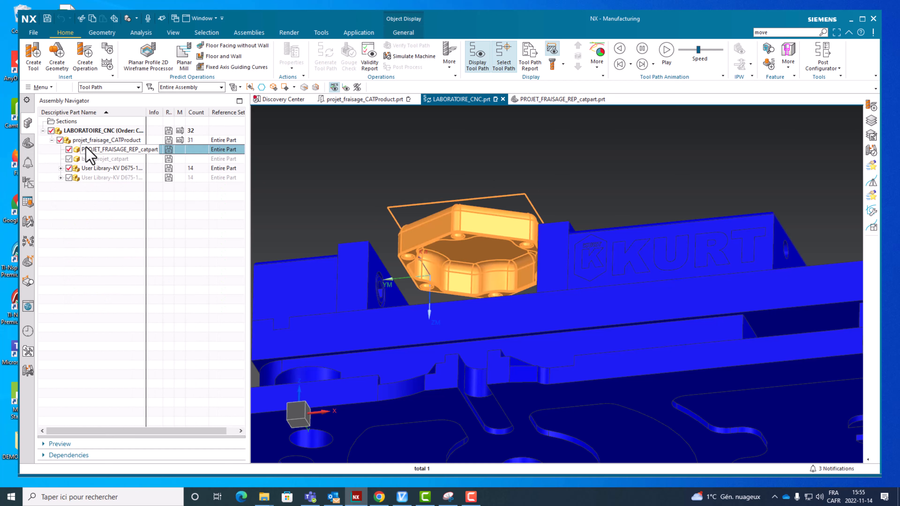
pyautogui.rightClick(95, 149)
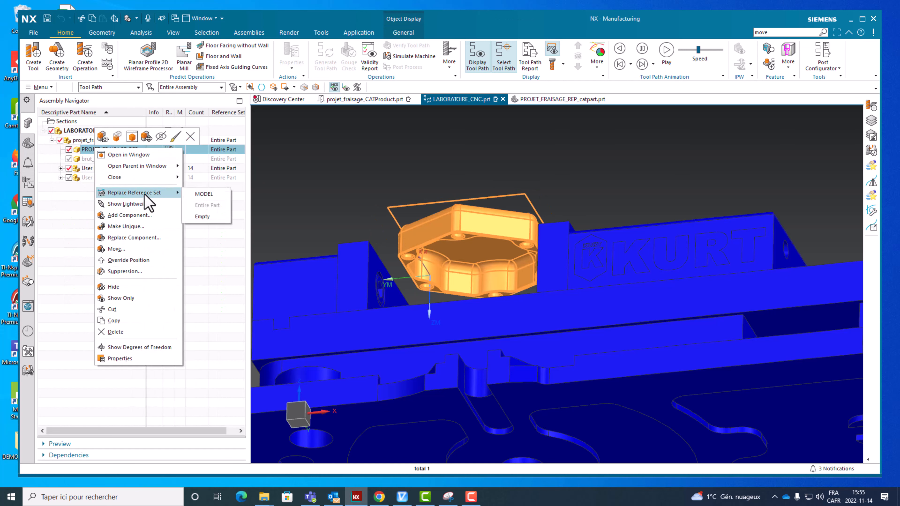
pyautogui.click(204, 194)
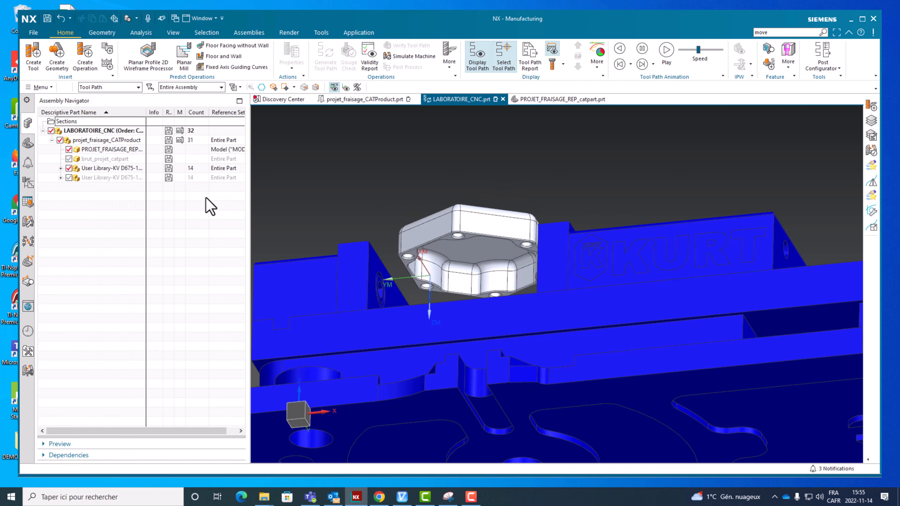
pyautogui.click(110, 150)
pyautogui.rightClick(110, 150)
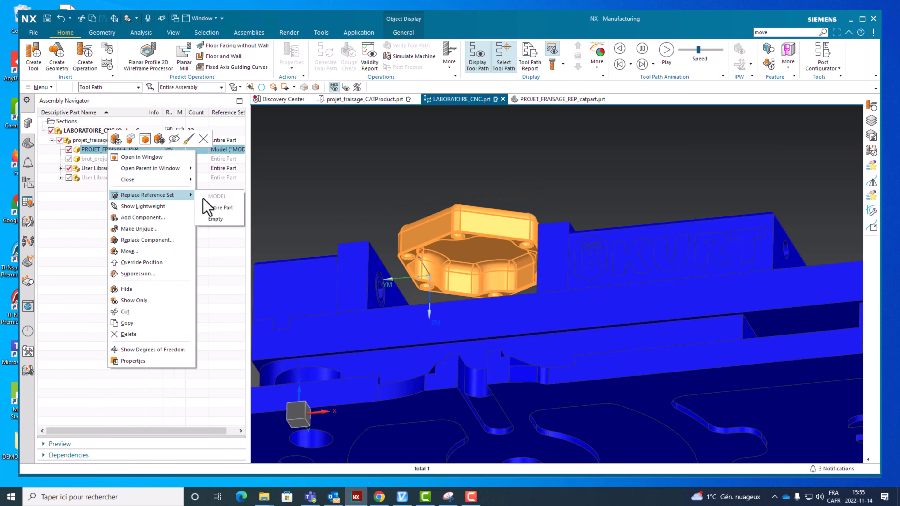
pyautogui.click(214, 208)
# - Make layer 50 visible in the layer settings to display the lettering curves in the assembly
pyautogui.moveTo(286, 203); pyautogui.dragTo(340, 209, button='middle')
pyautogui.click(173, 33)
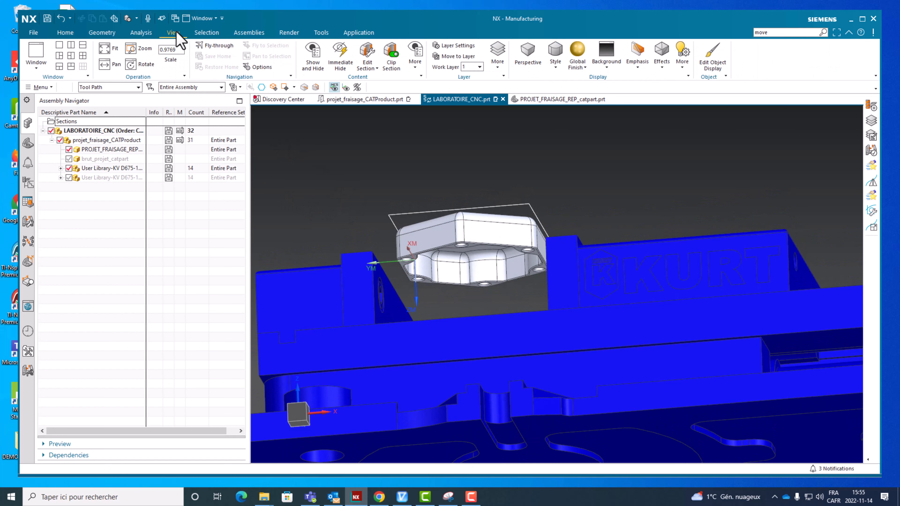
pyautogui.click(462, 51)
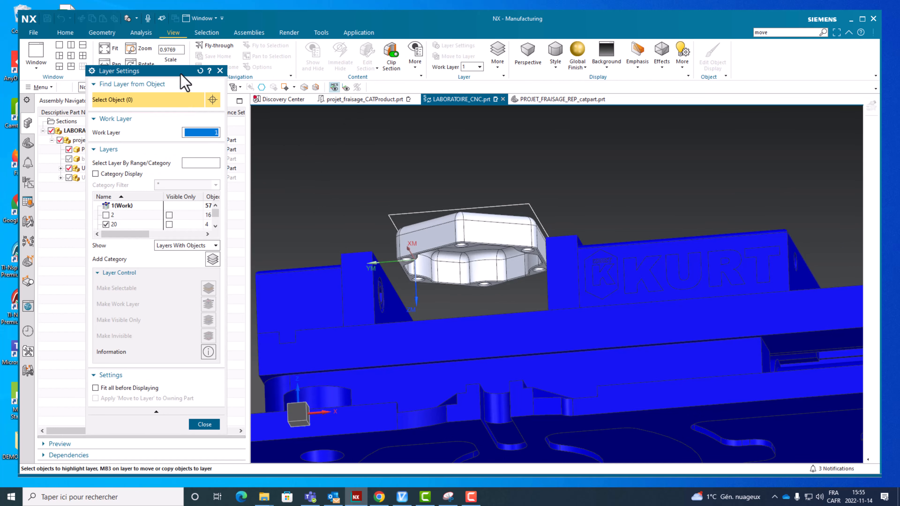
pyautogui.moveTo(176, 66); pyautogui.dragTo(166, 20)
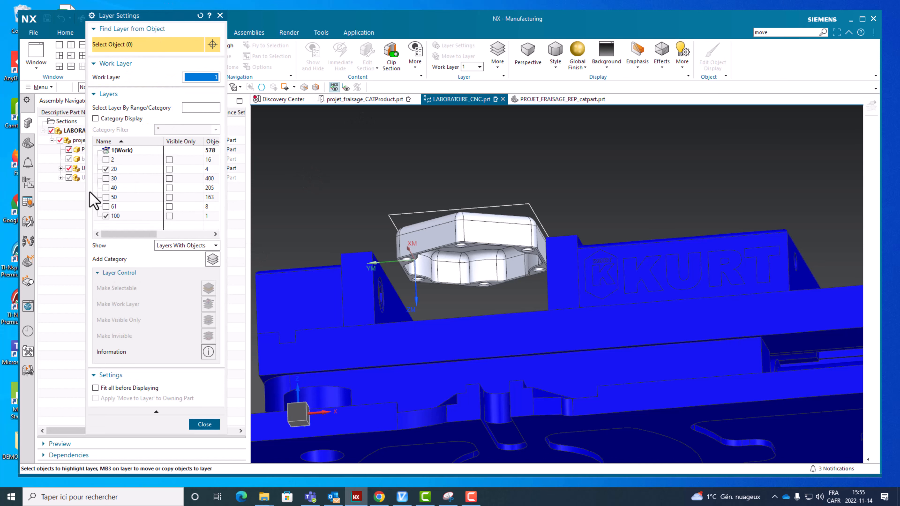
pyautogui.click(106, 198)
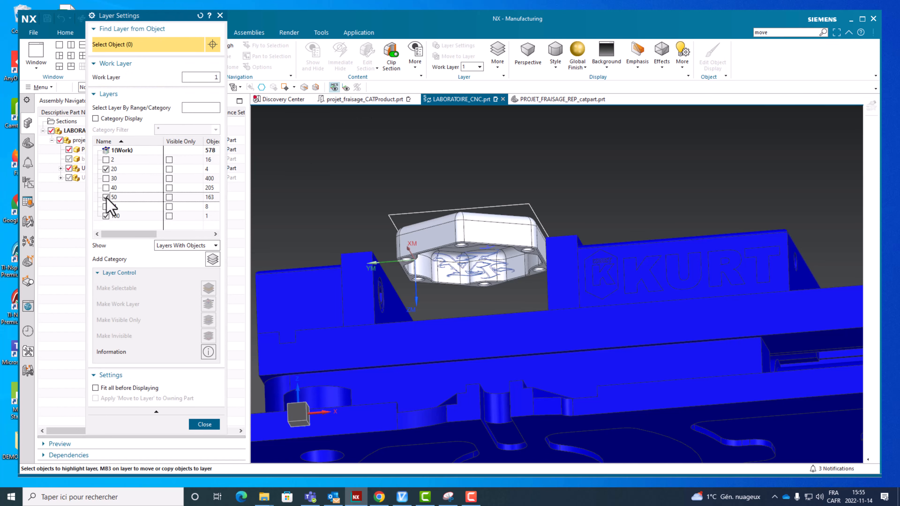
pyautogui.moveTo(381, 262)
pyautogui.mouseDown(button='middle')
pyautogui.moveTo(370, 259)
pyautogui.moveTo(390, 270)
pyautogui.mouseUp(button='middle')
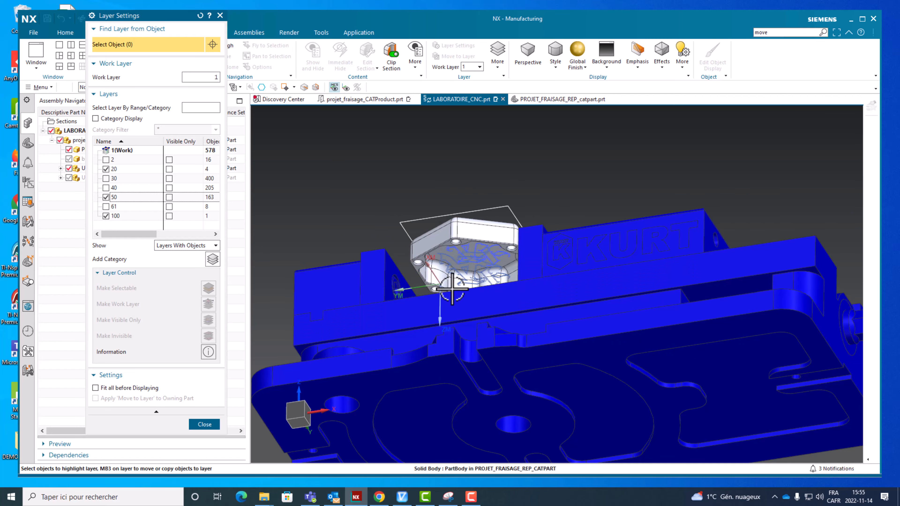
pyautogui.scroll(4, 461, 281)
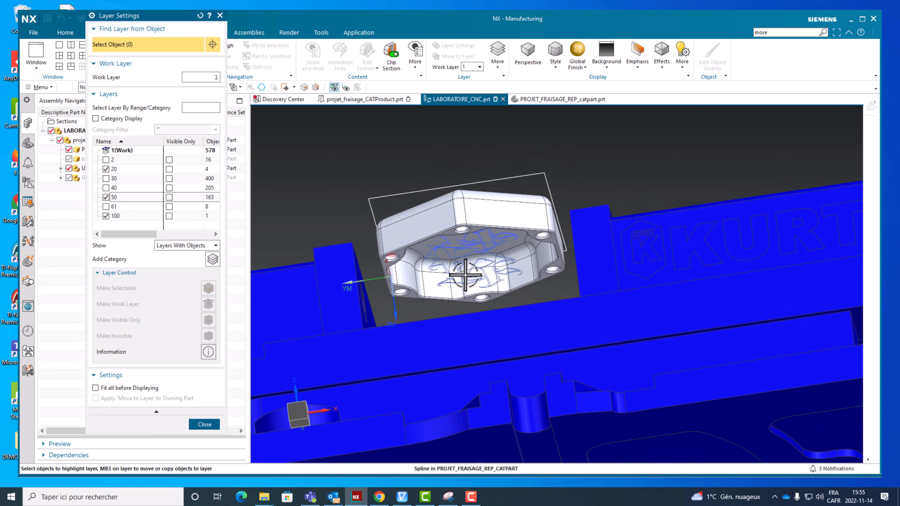
pyautogui.moveTo(460, 272); pyautogui.dragTo(470, 277, button='middle')
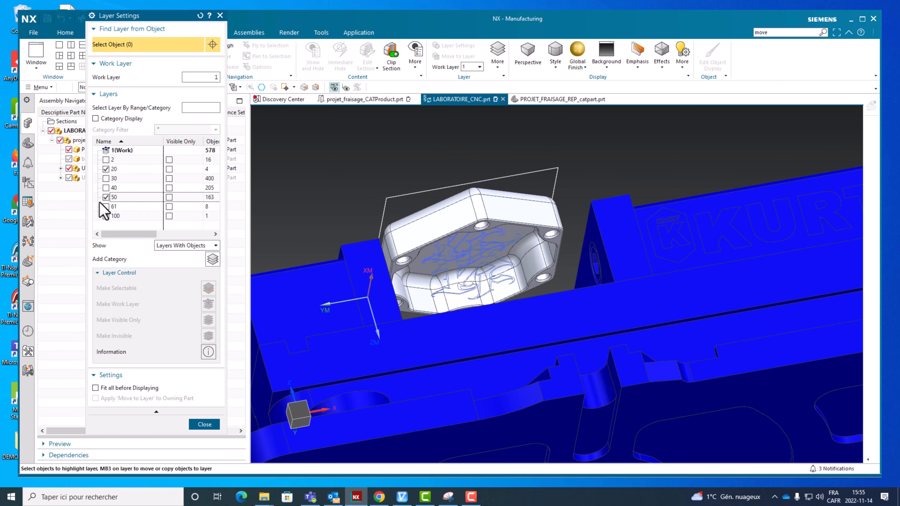
# - Hide the displayed Kurt vise component and show the second one, which holds the part with its pocket facing up
pyautogui.click(69, 168)
pyautogui.click(68, 178)
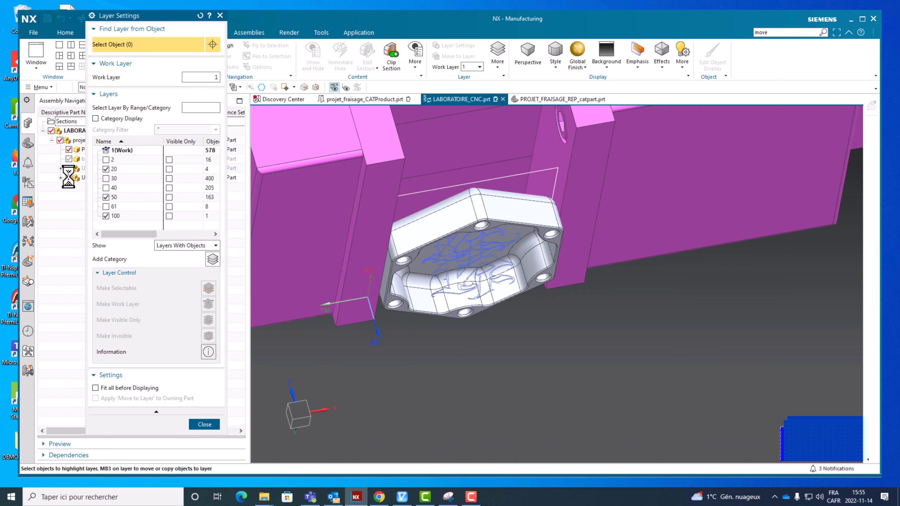
pyautogui.moveTo(419, 382); pyautogui.dragTo(438, 277, button='middle')
pyautogui.scroll(3, 428, 284)
pyautogui.scroll(-5, 423, 297)
pyautogui.scroll(5, 448, 192)
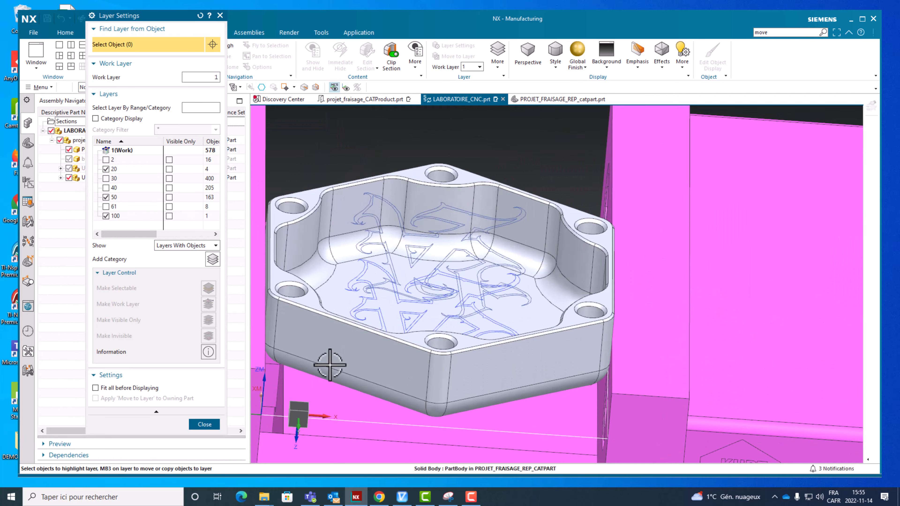
pyautogui.moveTo(373, 325); pyautogui.dragTo(373, 317, button='middle')
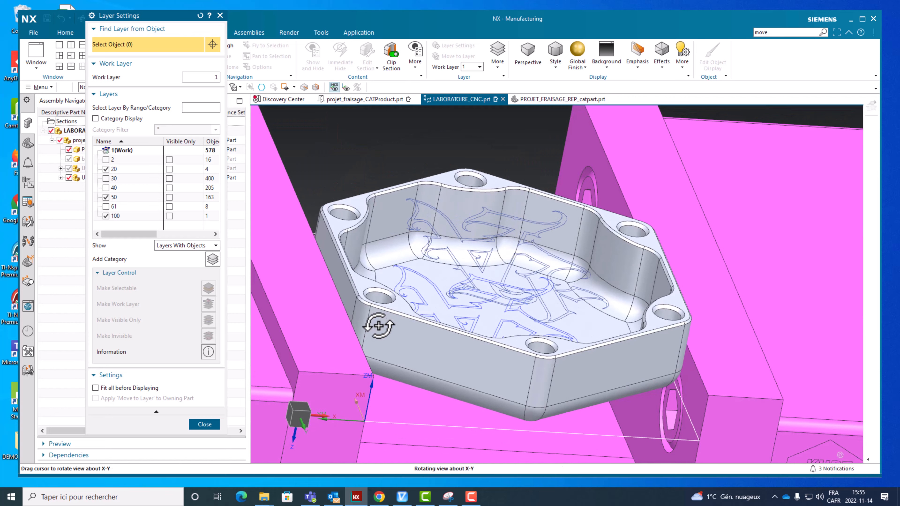
# - Examine the layer 50 lettering curves on and above the pocket floor
pyautogui.click(106, 197)
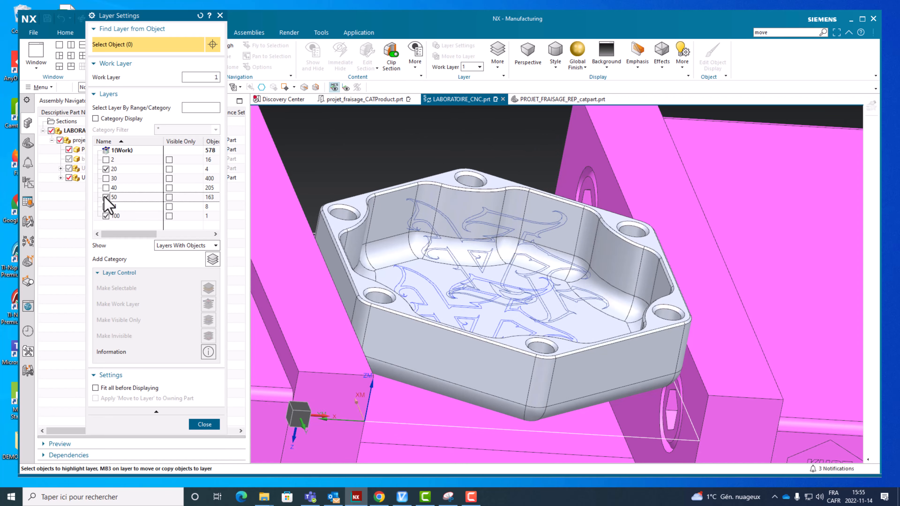
pyautogui.scroll(4, 430, 283)
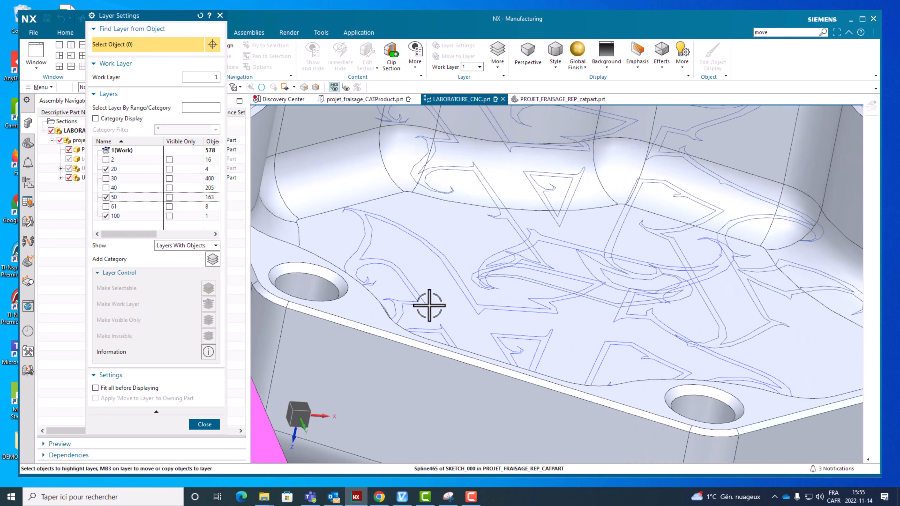
pyautogui.scroll(-5, 443, 309)
pyautogui.scroll(3, 447, 329)
pyautogui.scroll(-4, 447, 322)
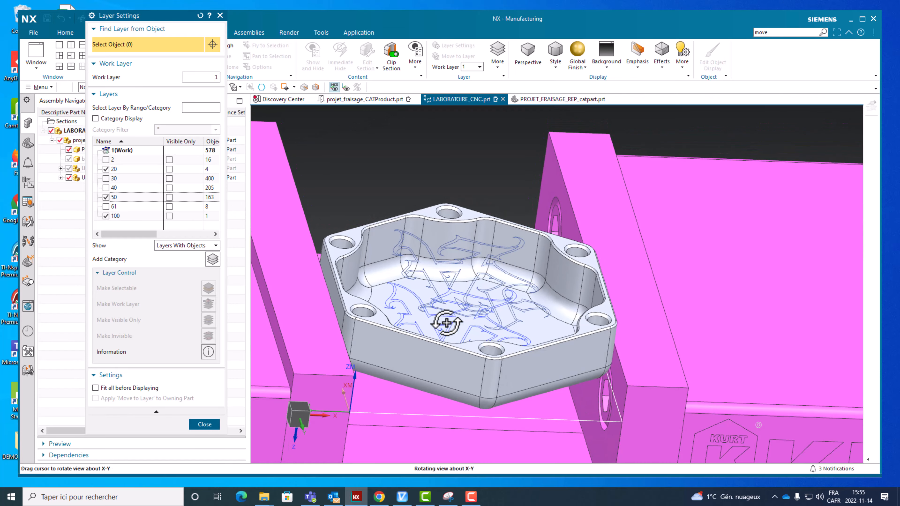
# - Leave the layer settings and select the TAPPING operation at the end of program 2000
pyautogui.click(219, 422)
pyautogui.scroll(3, 361, 176)
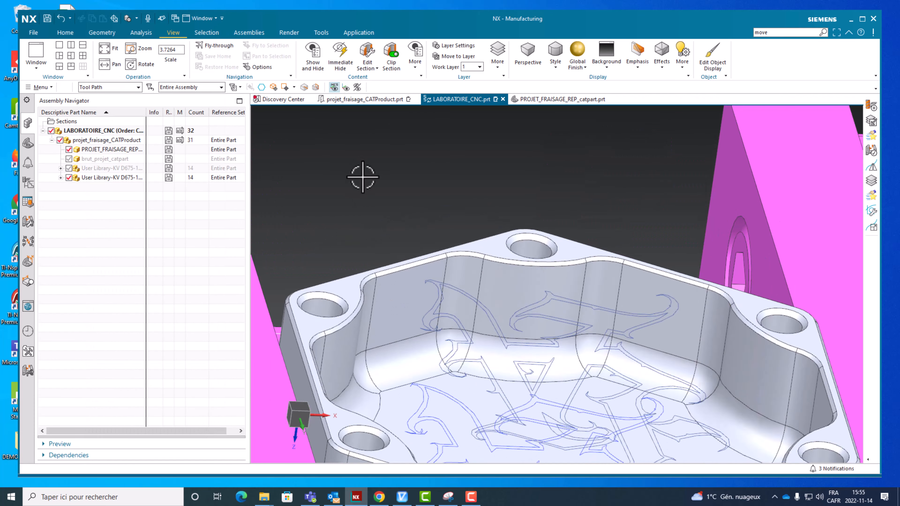
pyautogui.scroll(-4, 361, 177)
pyautogui.click(28, 182)
pyautogui.click(98, 310)
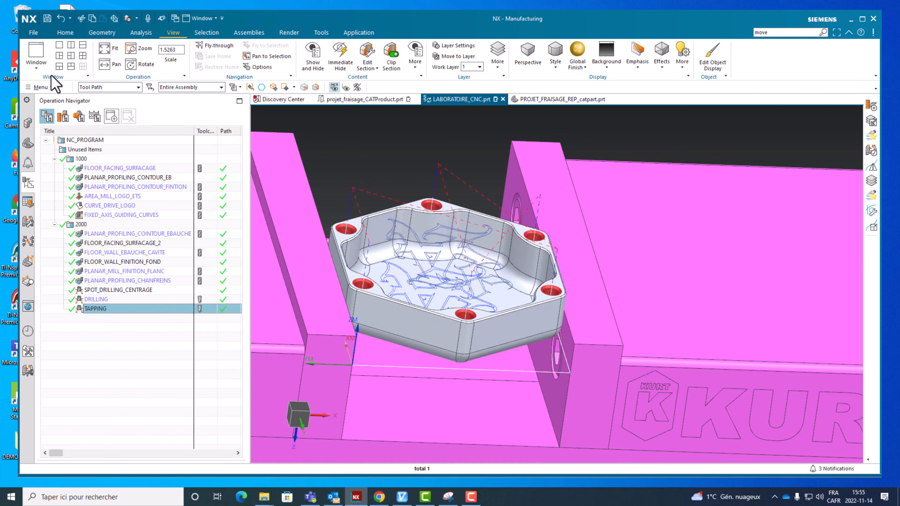
# - Start a new operation of type mill_contour with the Curve Drive subtype
pyautogui.click(72, 33)
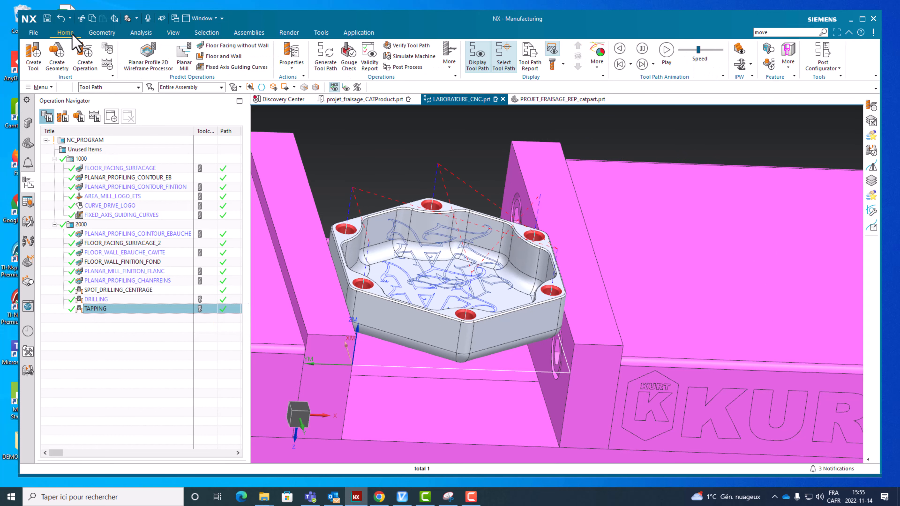
pyautogui.click(87, 59)
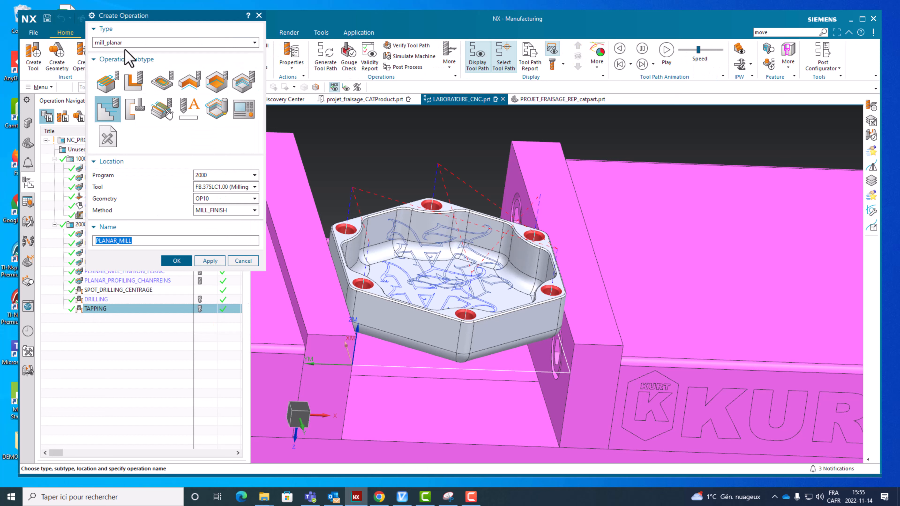
pyautogui.click(119, 43)
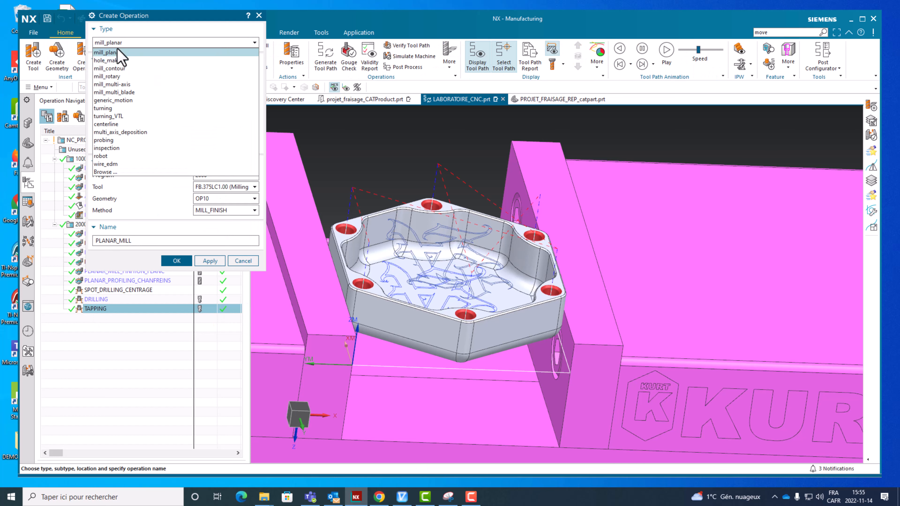
pyautogui.click(116, 69)
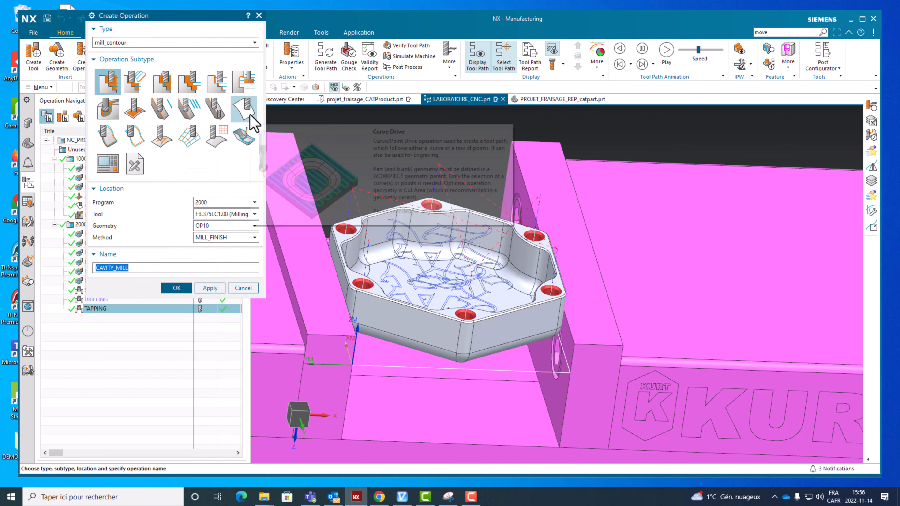
pyautogui.click(247, 121)
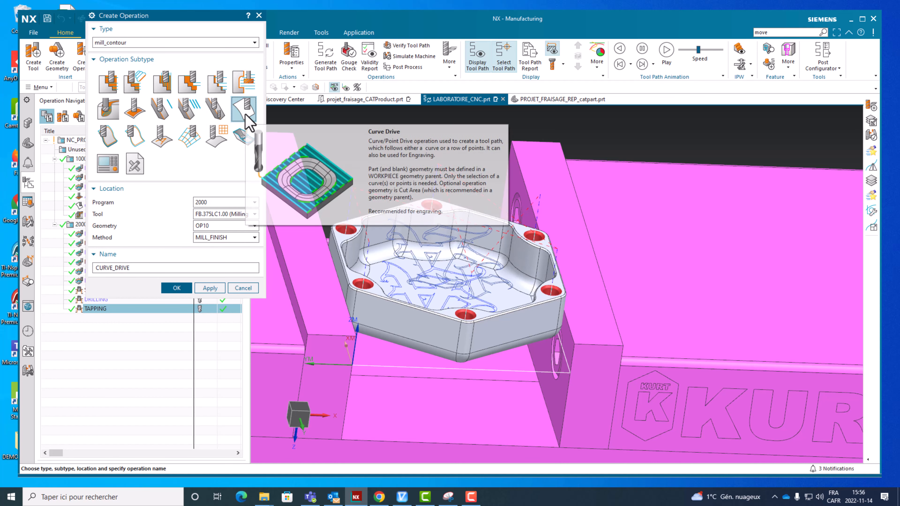
# - Create the operation with geometry OP20 and ball mill FB3_16ANG20LC.25, naming it CURVE_DRIVE_LOGO_INTERIEUR
pyautogui.click(219, 227)
pyautogui.click(212, 259)
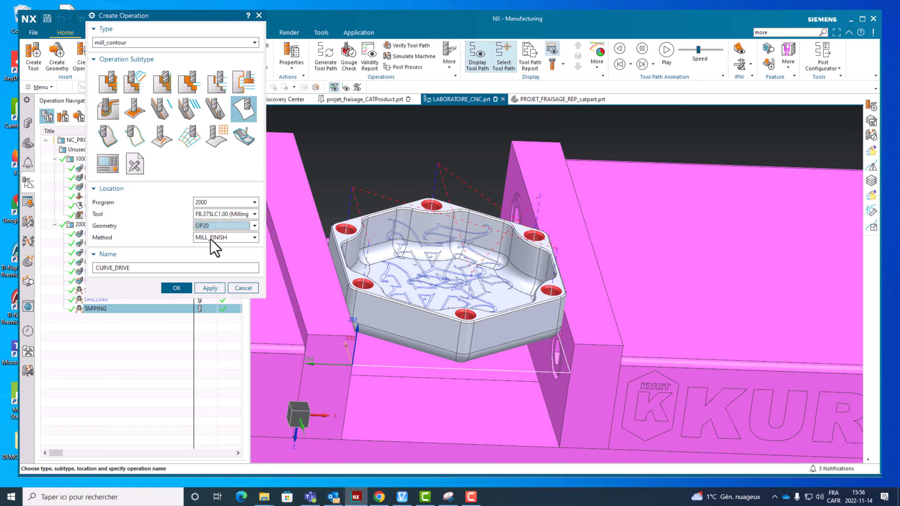
pyautogui.click(220, 214)
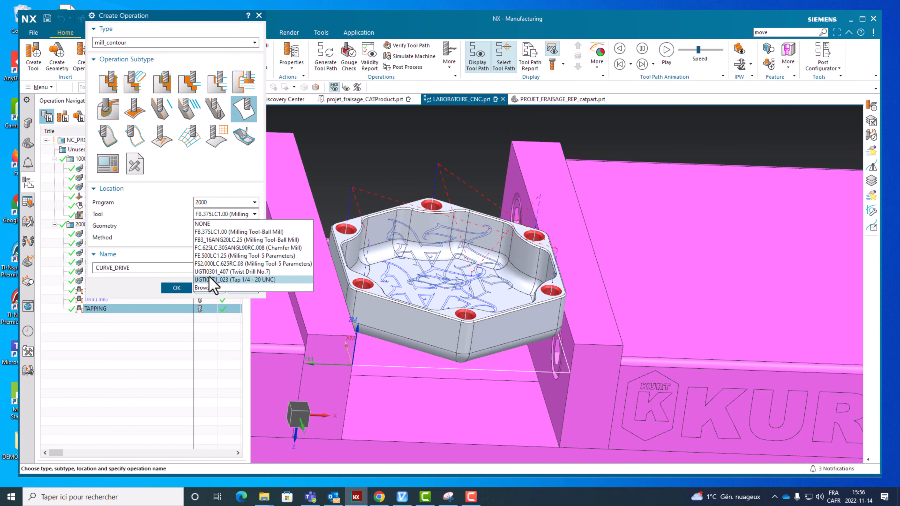
pyautogui.click(223, 240)
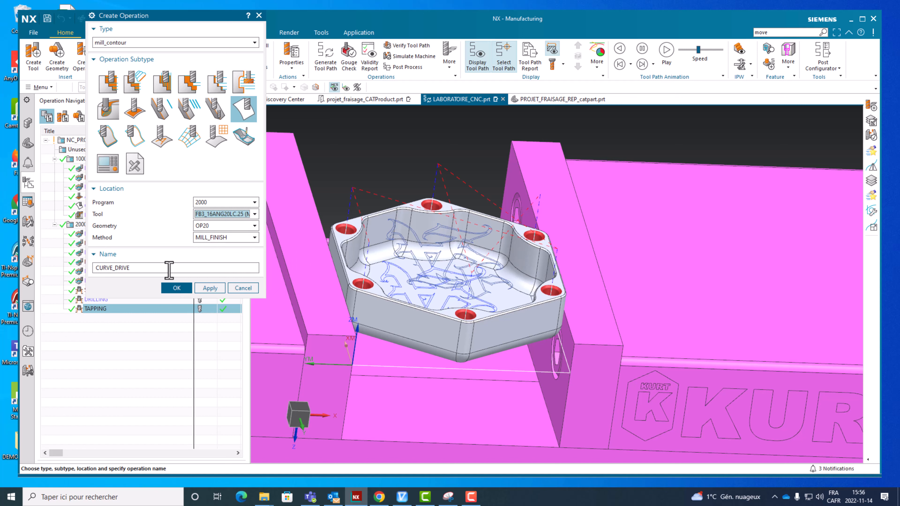
pyautogui.write('_LOGO_INTERIEUR')
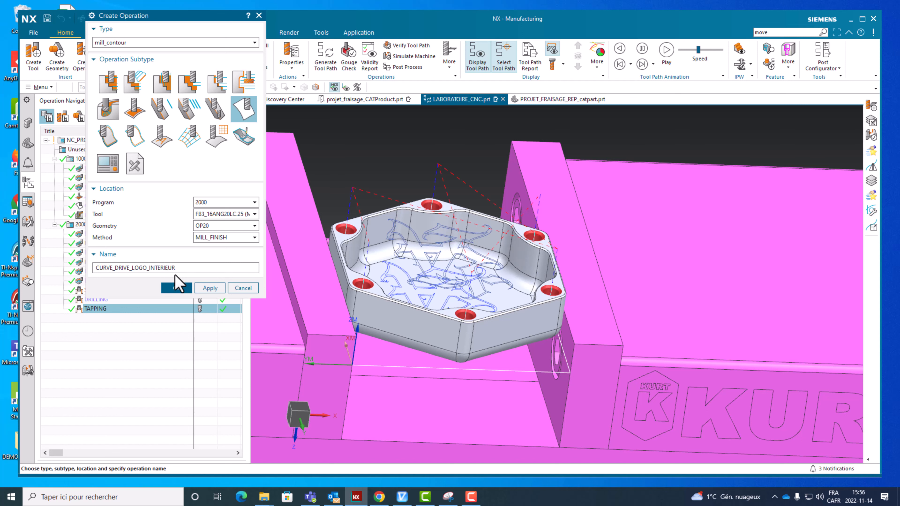
pyautogui.press('Return')
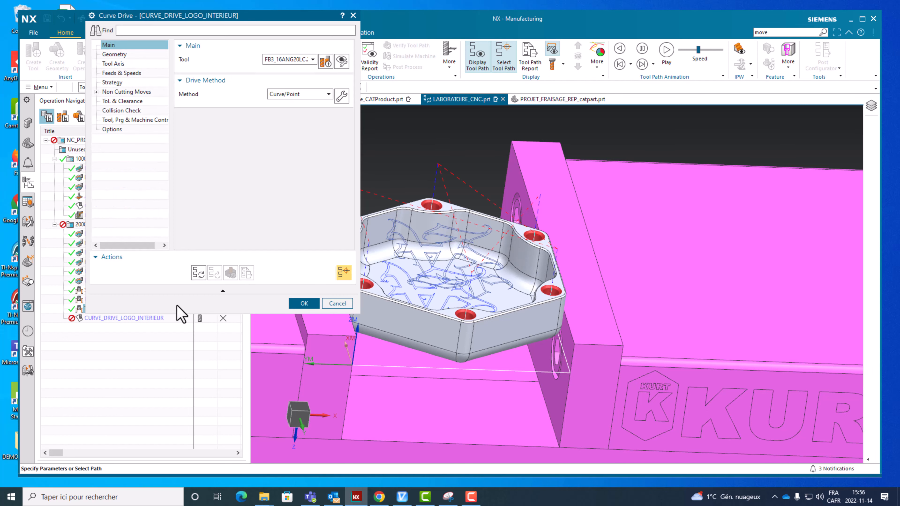
# - Pick the lettering outlines on the pocket floor as drive geometry, using the Connected Curves selection rule
pyautogui.click(342, 95)
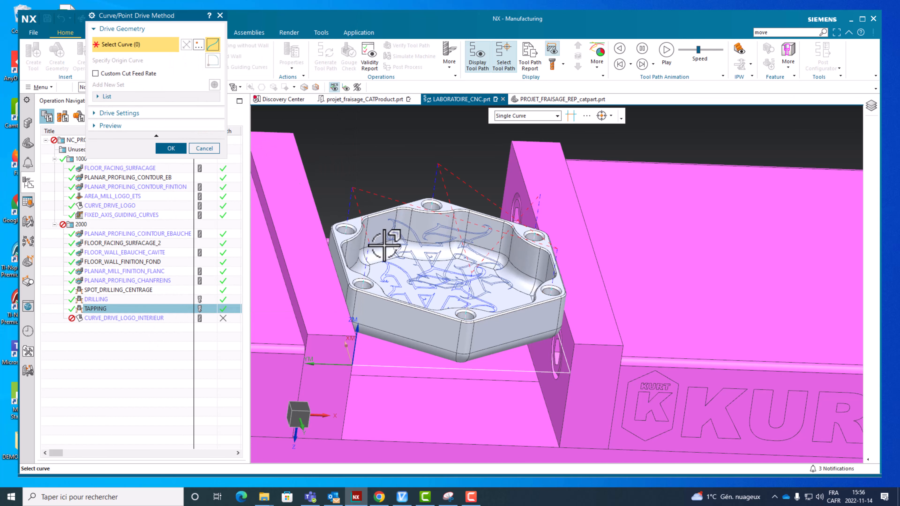
pyautogui.scroll(3, 388, 249)
pyautogui.click(557, 116)
pyautogui.click(520, 140)
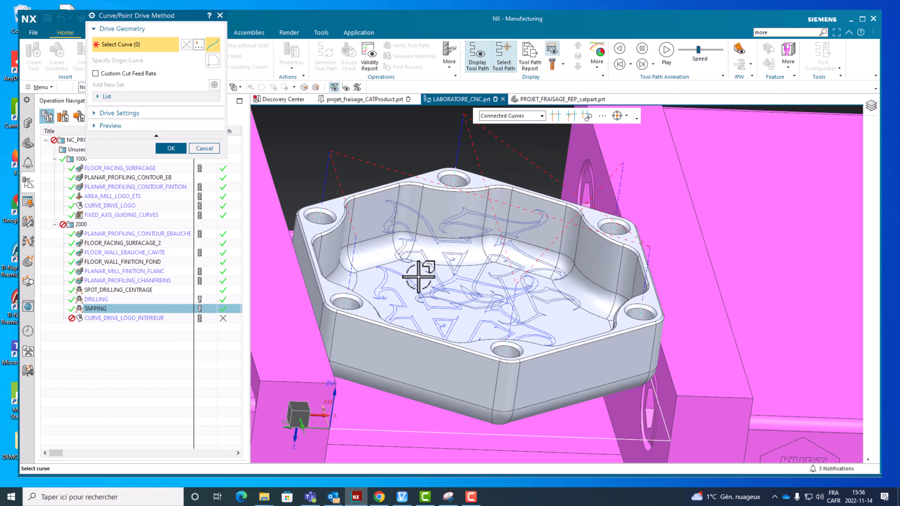
pyautogui.scroll(5, 418, 275)
pyautogui.click(368, 277)
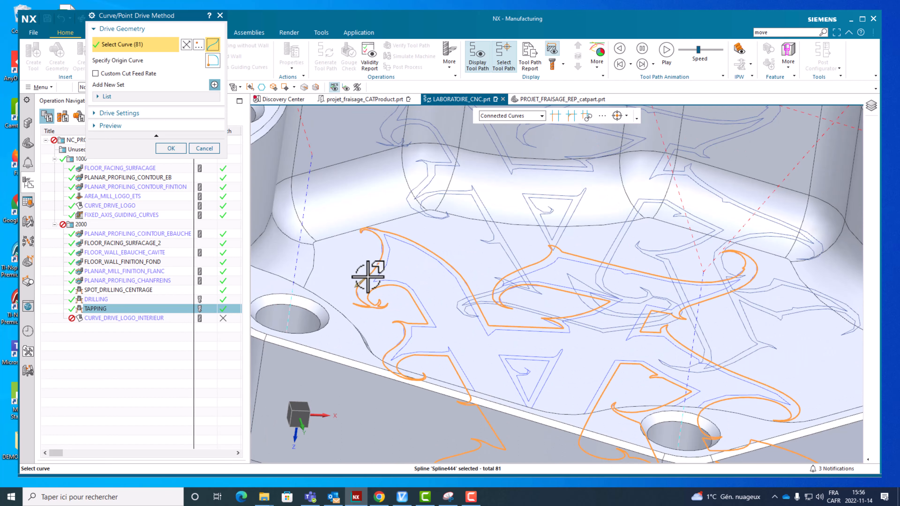
pyautogui.click(379, 270)
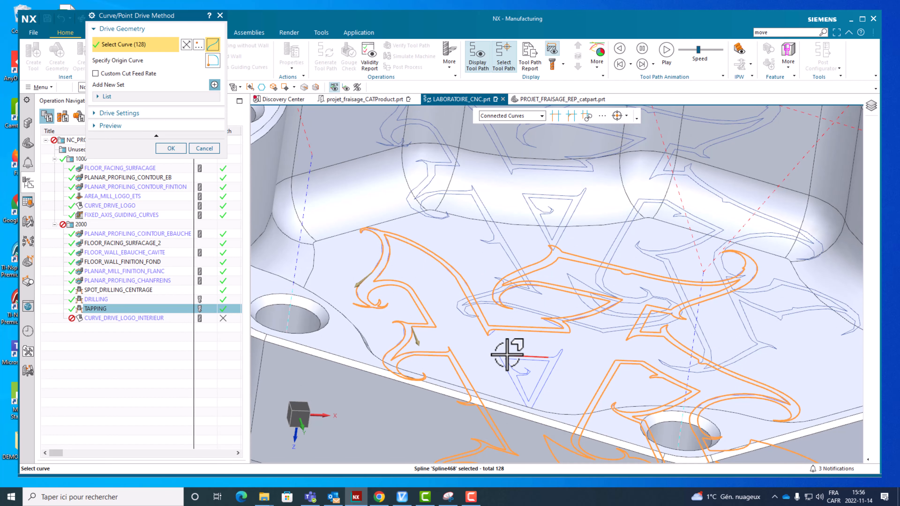
pyautogui.click(514, 367)
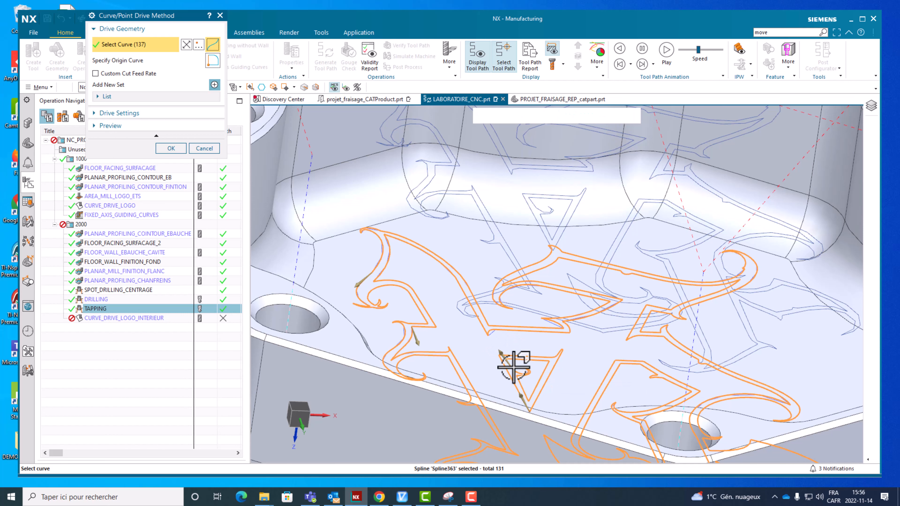
# - Check the selected drive curves and the drive settings, and accept the Curve/Point drive method
pyautogui.scroll(-5, 514, 361)
pyautogui.moveTo(502, 331); pyautogui.dragTo(520, 351, button='middle')
pyautogui.scroll(-5, 496, 269)
pyautogui.moveTo(457, 235); pyautogui.dragTo(455, 245, button='middle')
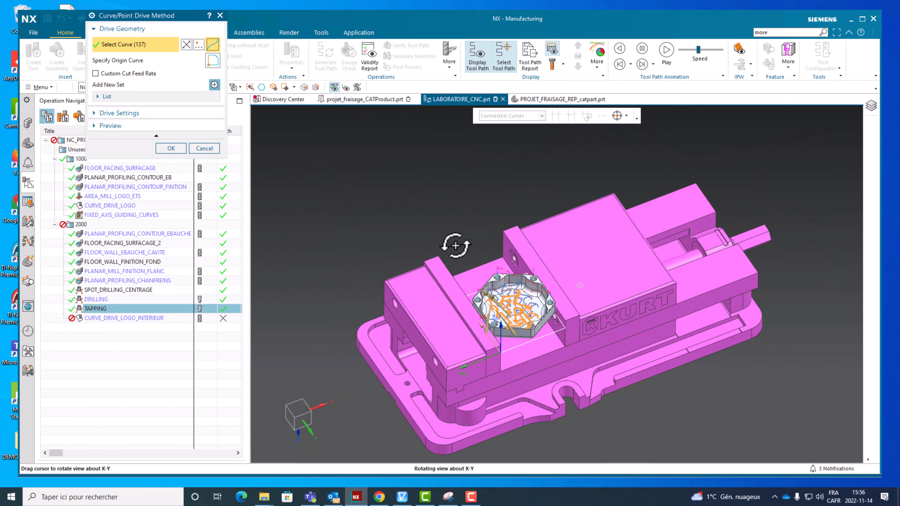
pyautogui.scroll(8, 483, 357)
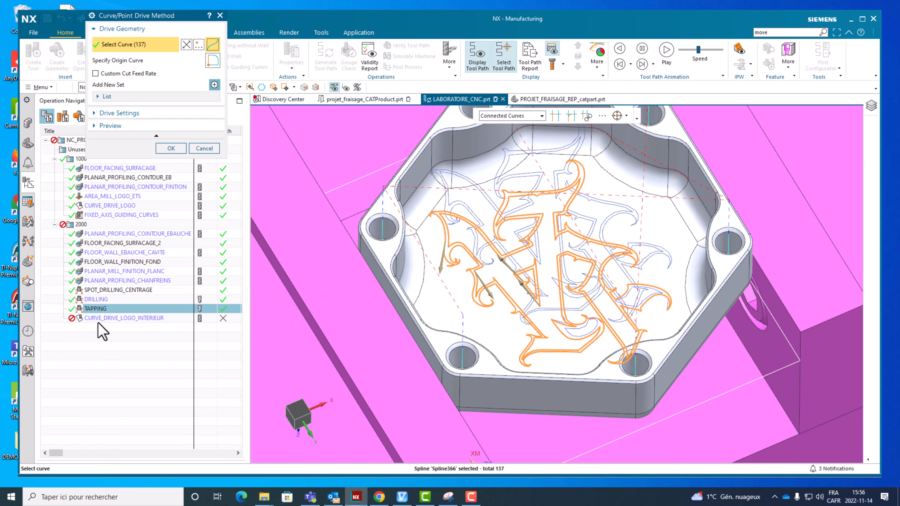
pyautogui.click(134, 113)
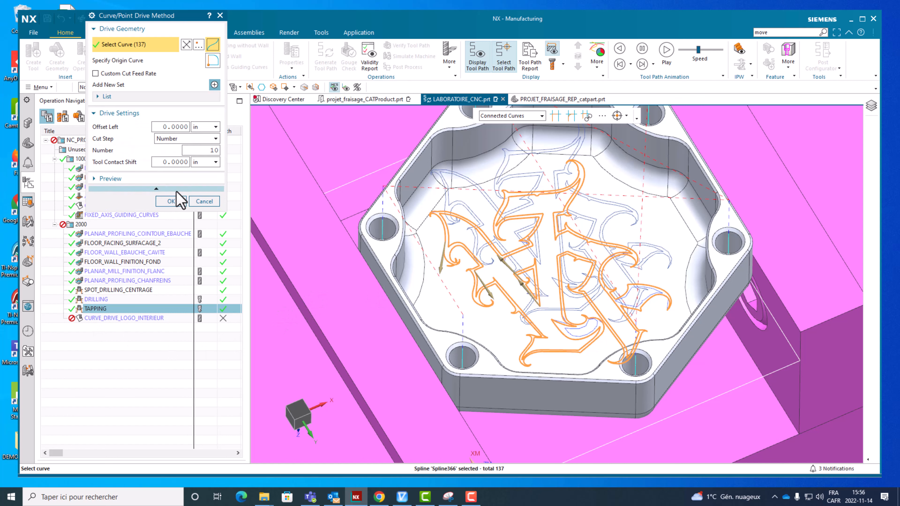
pyautogui.click(173, 201)
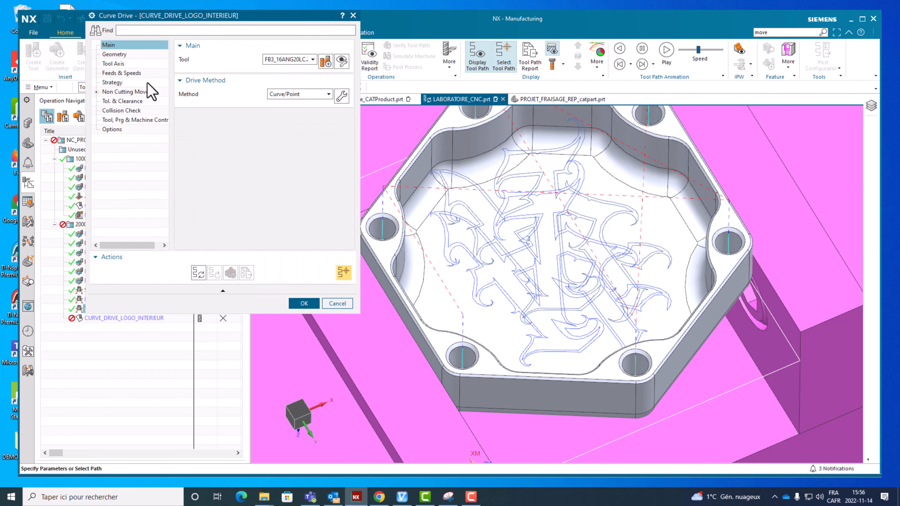
# - Specify the pocket floor face as the cut area and set the part stock to -.003
pyautogui.click(112, 54)
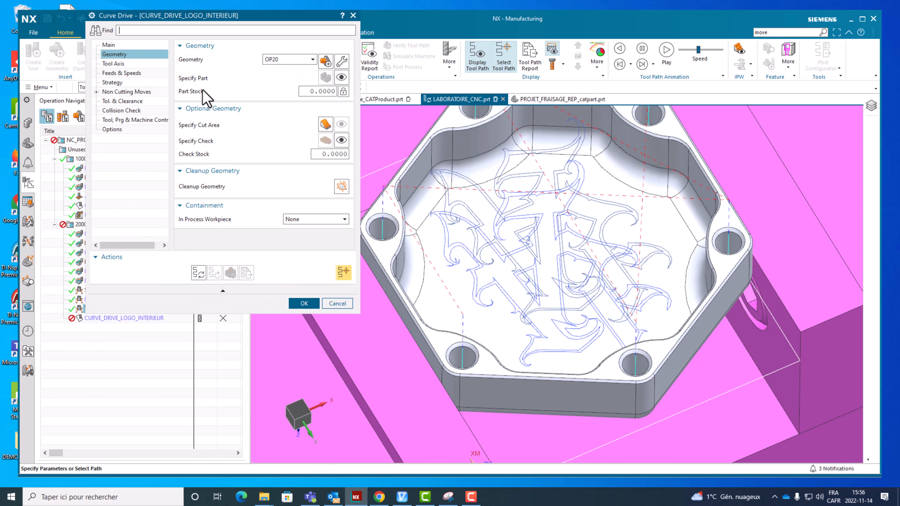
pyautogui.click(341, 77)
pyautogui.click(325, 124)
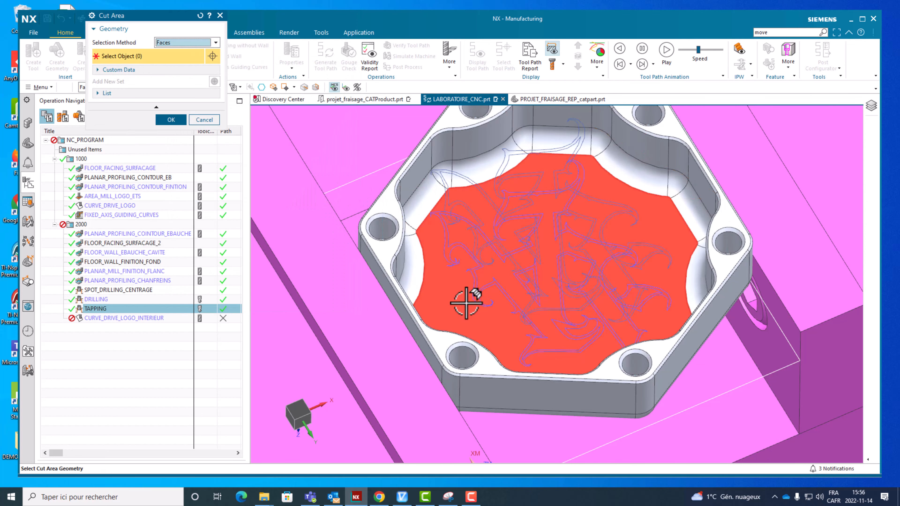
pyautogui.click(467, 303)
pyautogui.click(176, 118)
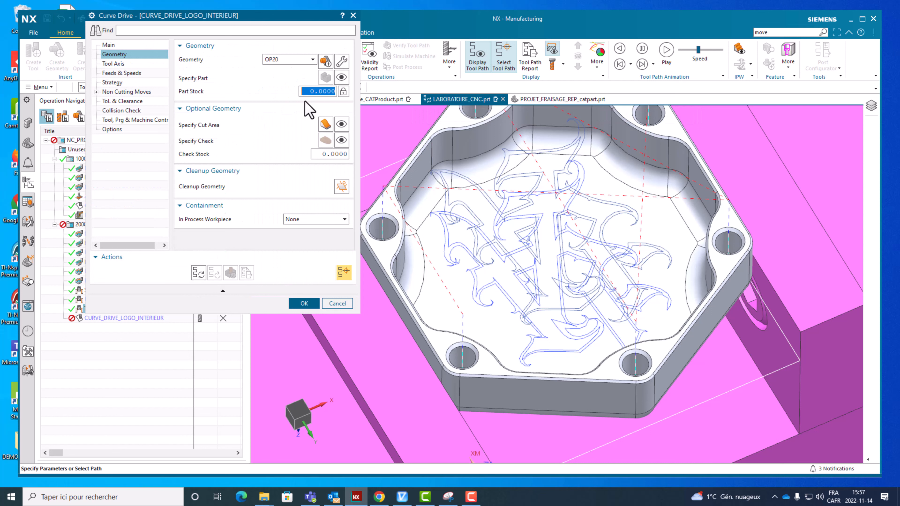
pyautogui.write('-')
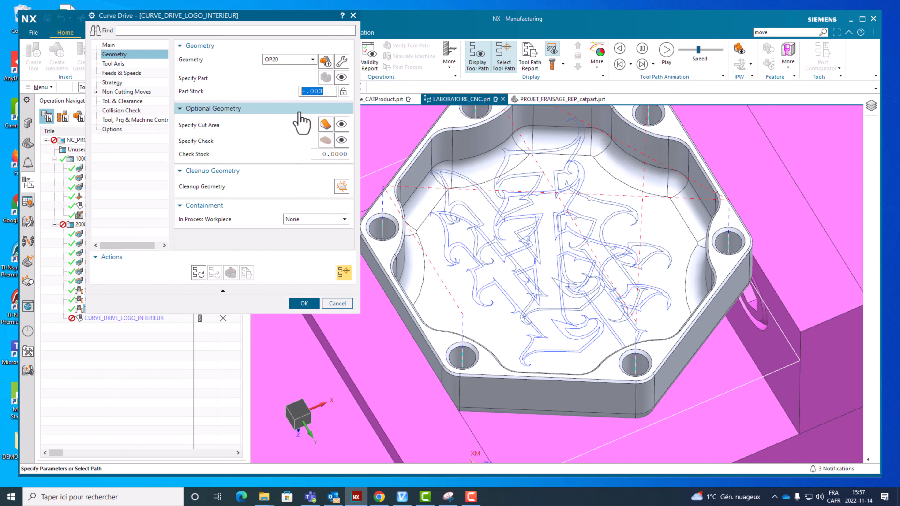
# - Set the open-area engage type to Linear with a length of 0 and generate the tool path
pyautogui.click(114, 93)
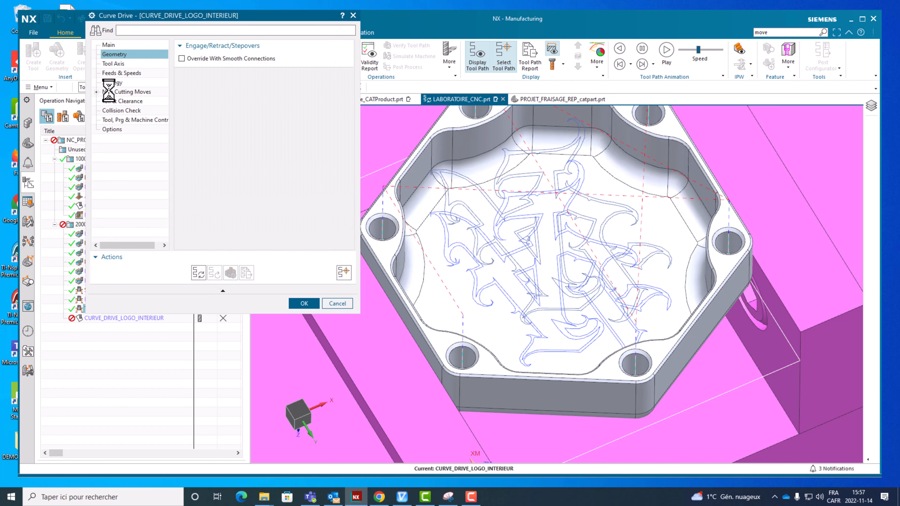
pyautogui.click(122, 113)
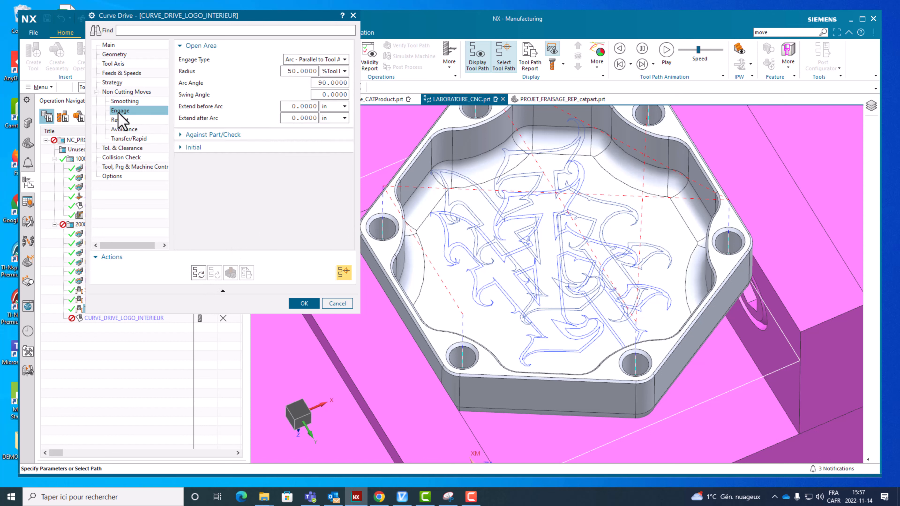
pyautogui.click(309, 59)
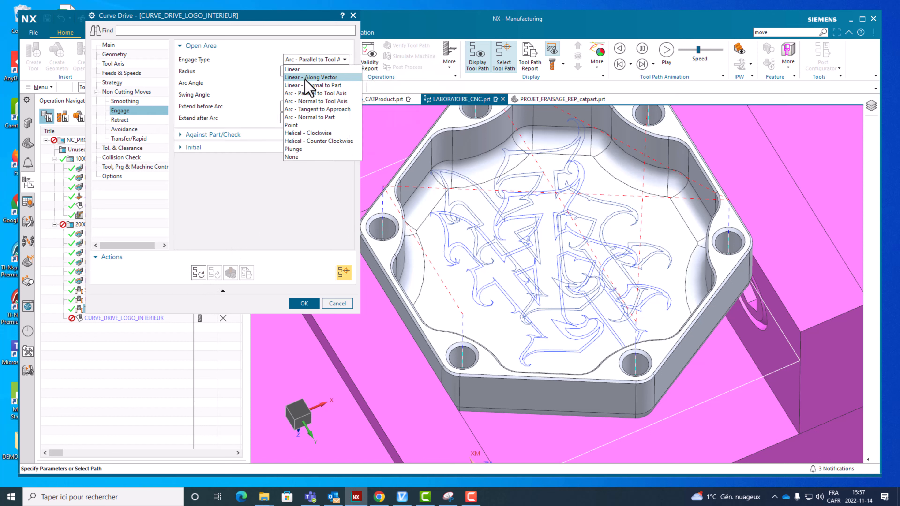
pyautogui.click(293, 70)
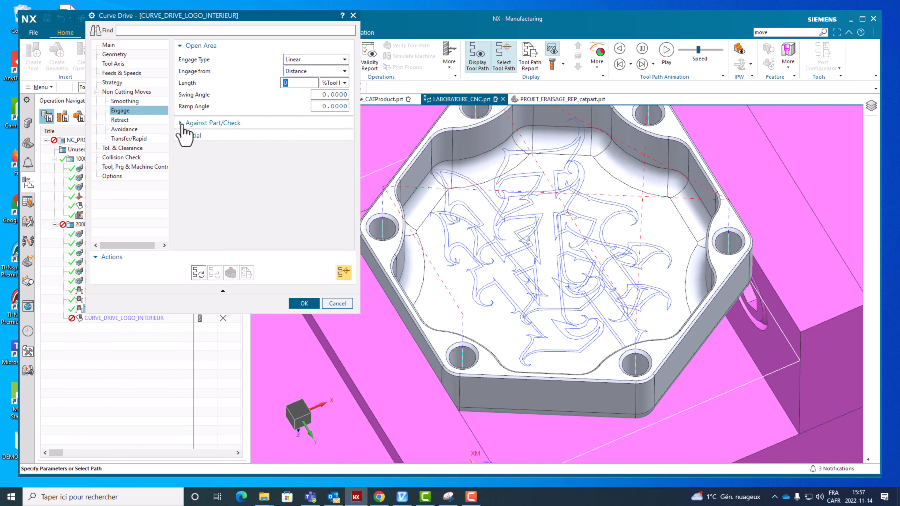
pyautogui.click(198, 273)
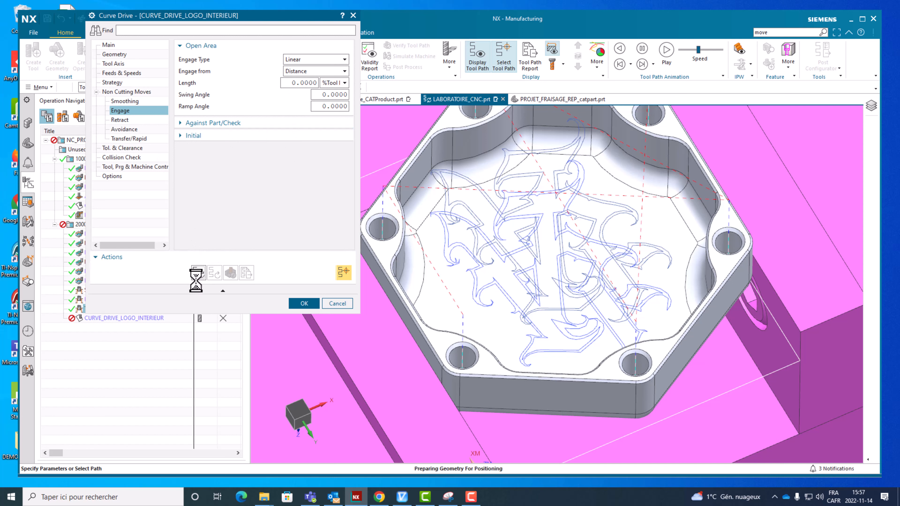
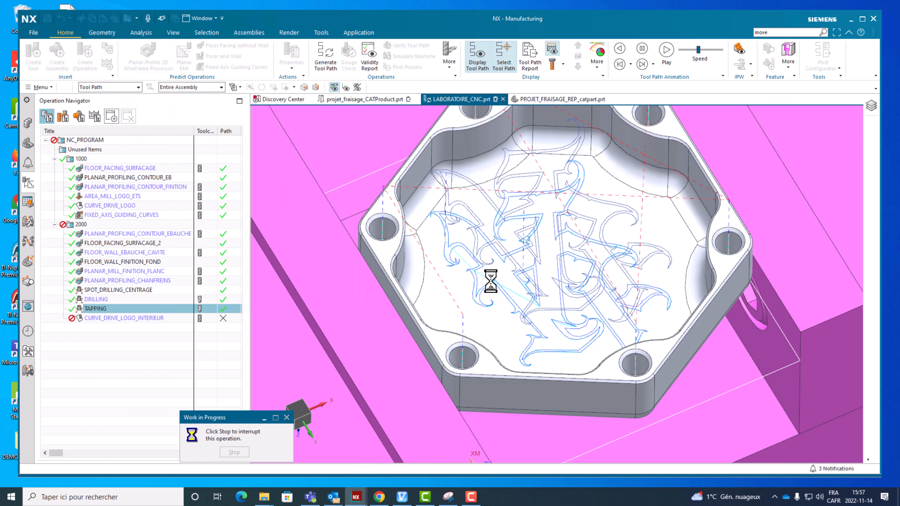
# - Examine the generated lettering tool path on the pocket floor, including its moves between the curves
pyautogui.scroll(5, 490, 283)
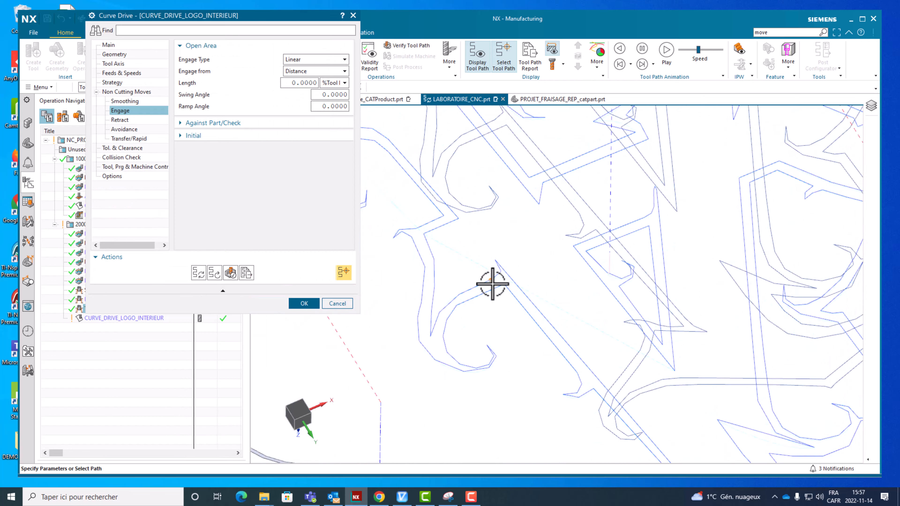
pyautogui.scroll(-5, 493, 269)
pyautogui.scroll(6, 474, 292)
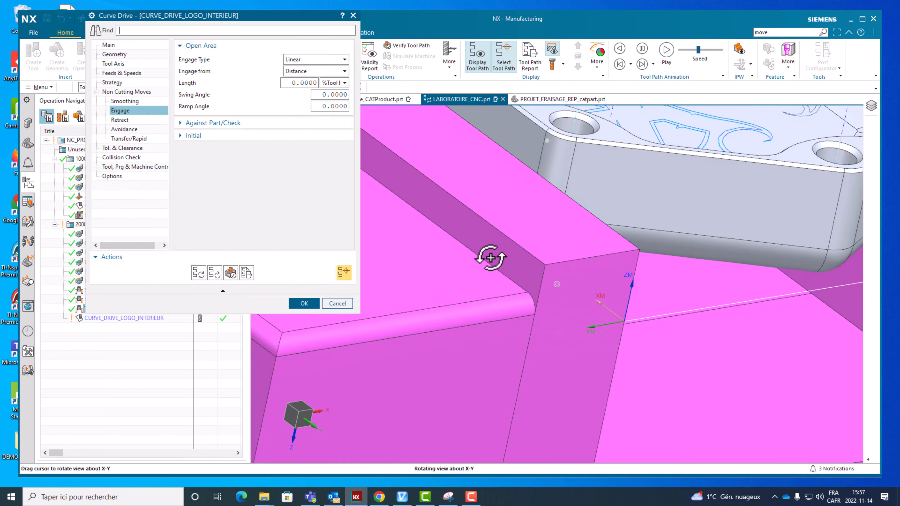
pyautogui.scroll(-5, 488, 257)
pyautogui.scroll(6, 476, 275)
pyautogui.scroll(-5, 488, 191)
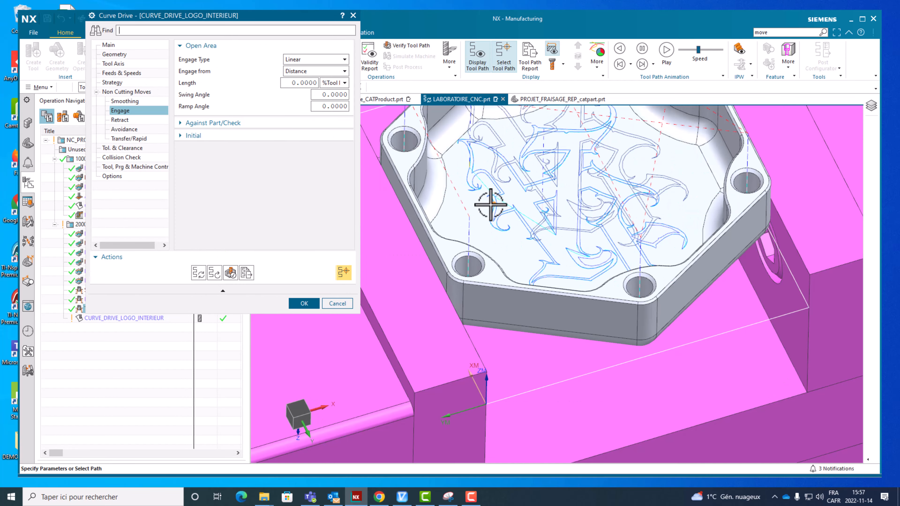
# - Delete the existing drive set from the operation's Curve/Point drive method
pyautogui.click(109, 45)
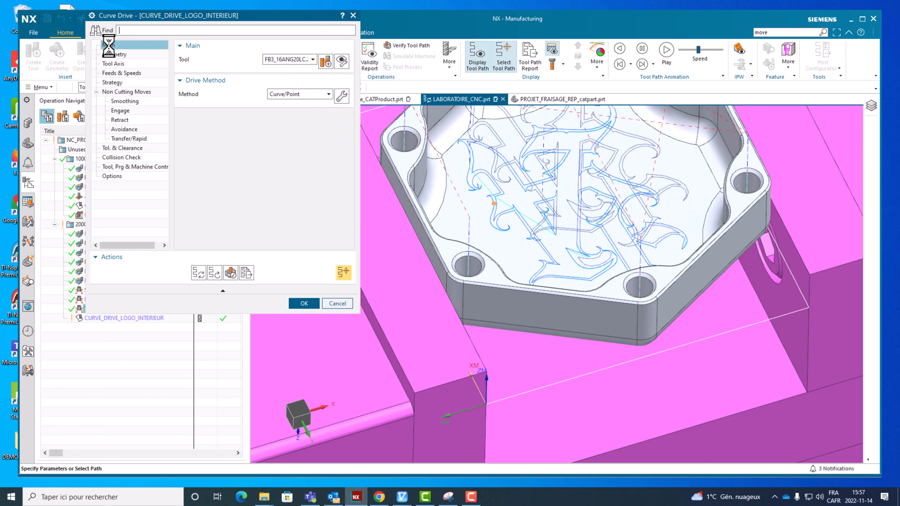
pyautogui.click(342, 94)
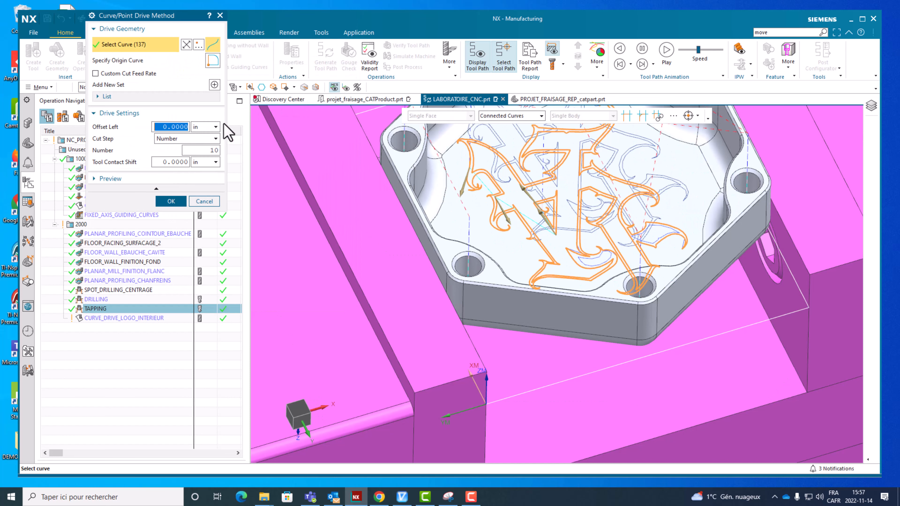
pyautogui.click(147, 97)
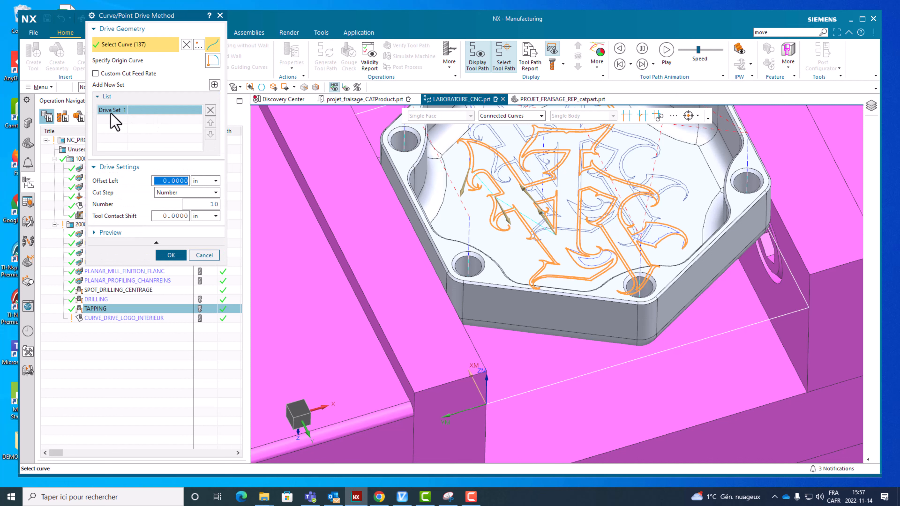
pyautogui.click(210, 110)
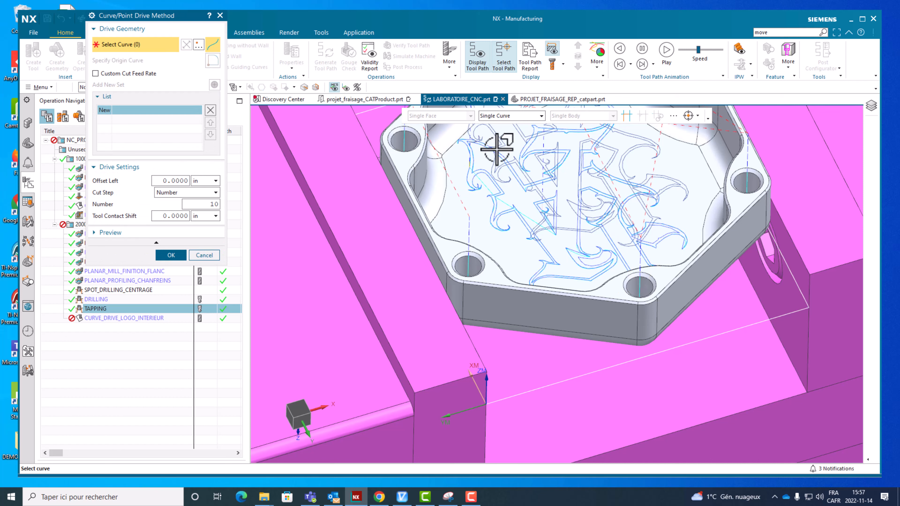
# - With the curve rule set to Connected Curves, add the lettering's two long outlines and the small triangular contour as three separate drive sets
pyautogui.click(524, 116)
pyautogui.click(516, 139)
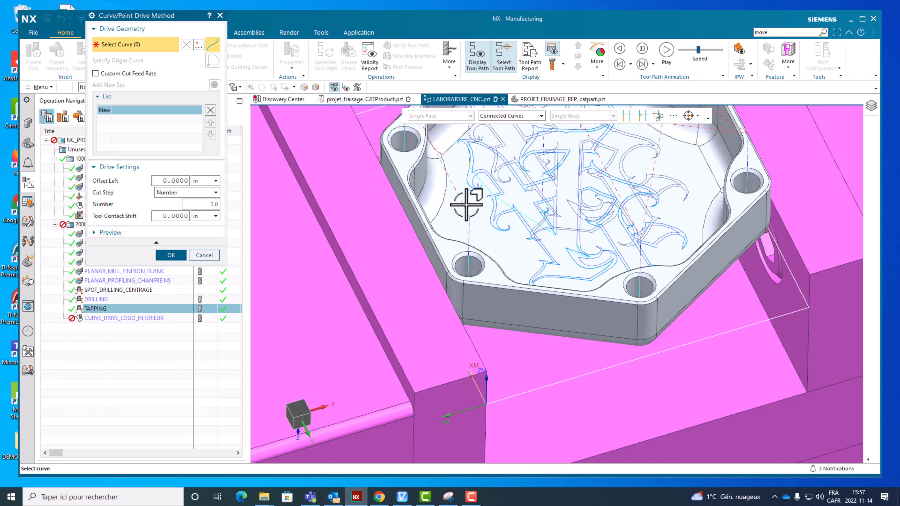
pyautogui.click(469, 182)
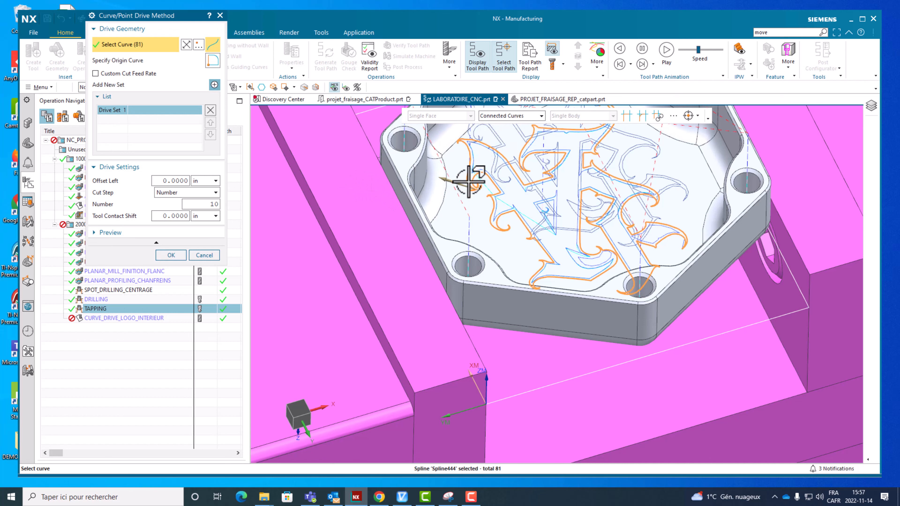
pyautogui.click(214, 85)
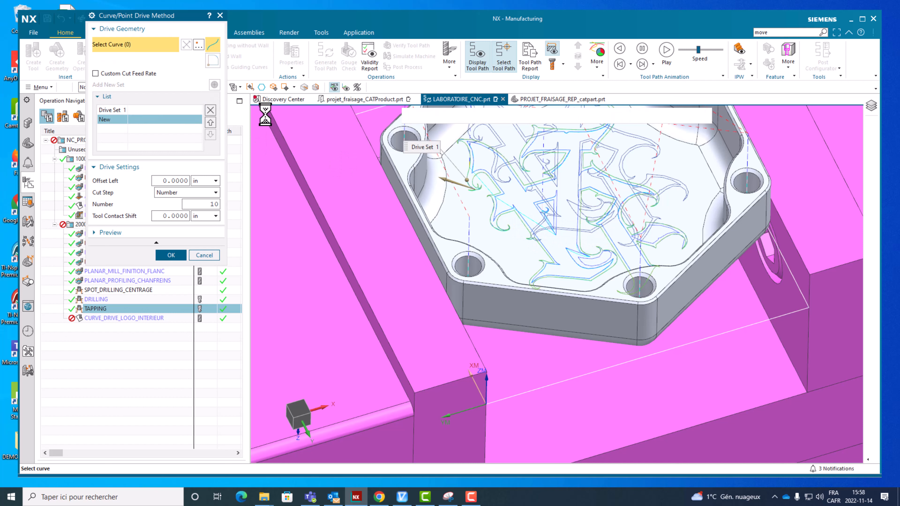
pyautogui.click(474, 169)
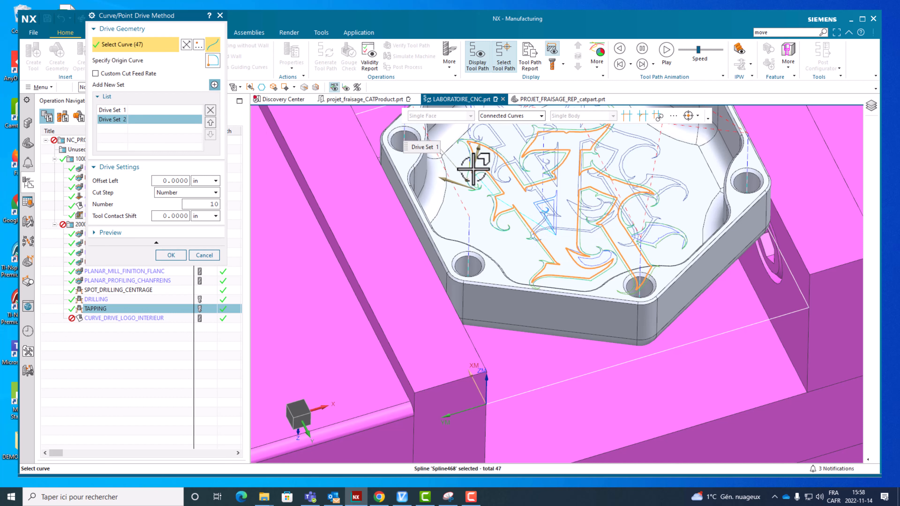
pyautogui.click(215, 85)
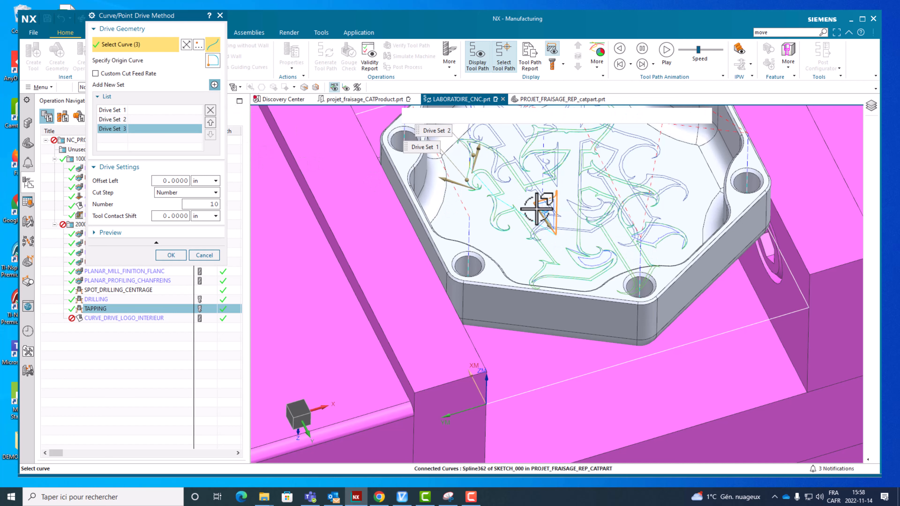
pyautogui.click(536, 209)
# - Add the curled contour beside the triangle and the lower crescent contour as two more separate drive sets
pyautogui.click(214, 85)
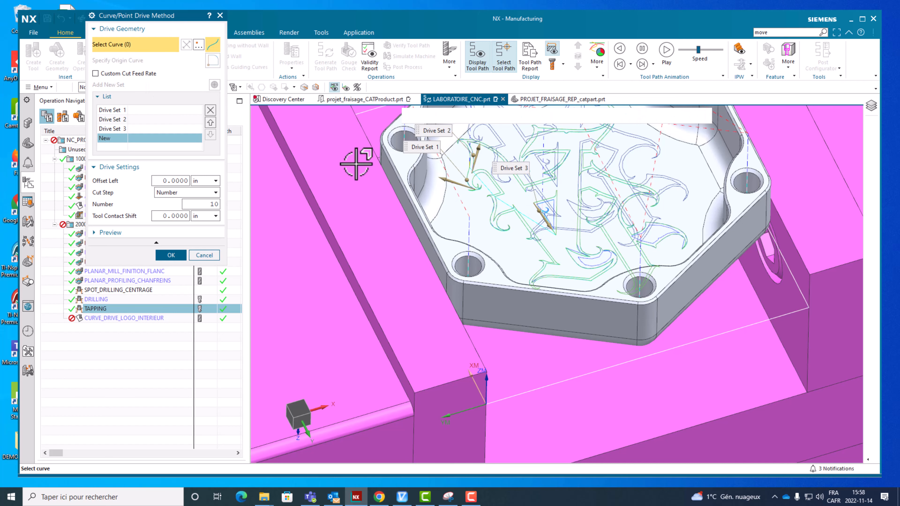
pyautogui.scroll(3, 569, 228)
pyautogui.click(517, 190)
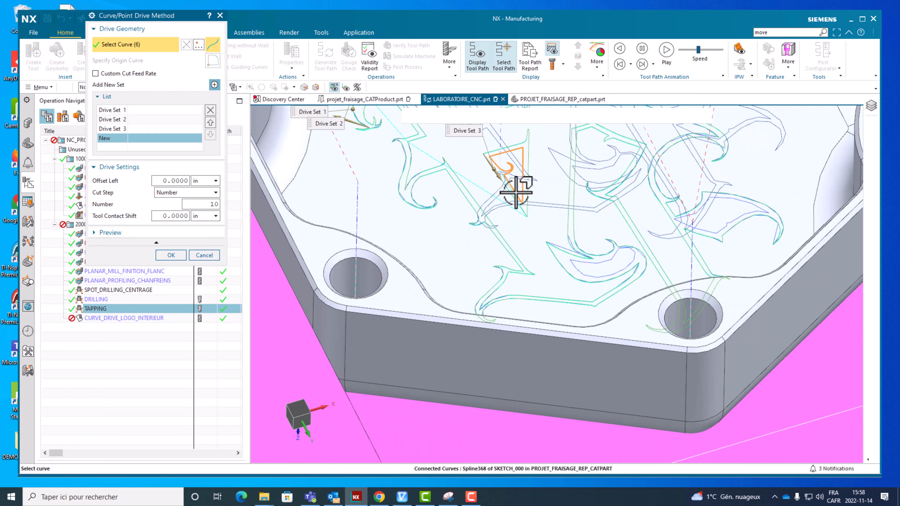
pyautogui.scroll(-4, 514, 213)
pyautogui.scroll(5, 512, 222)
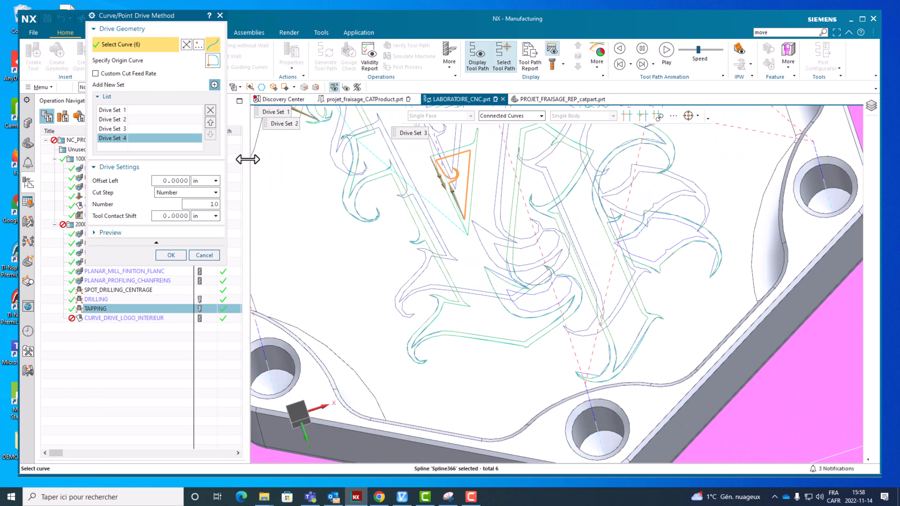
pyautogui.click(214, 85)
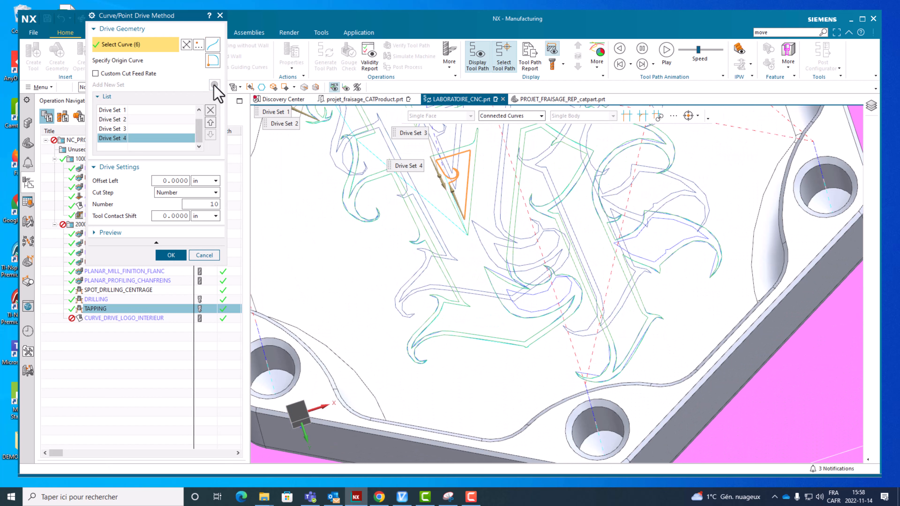
pyautogui.click(525, 312)
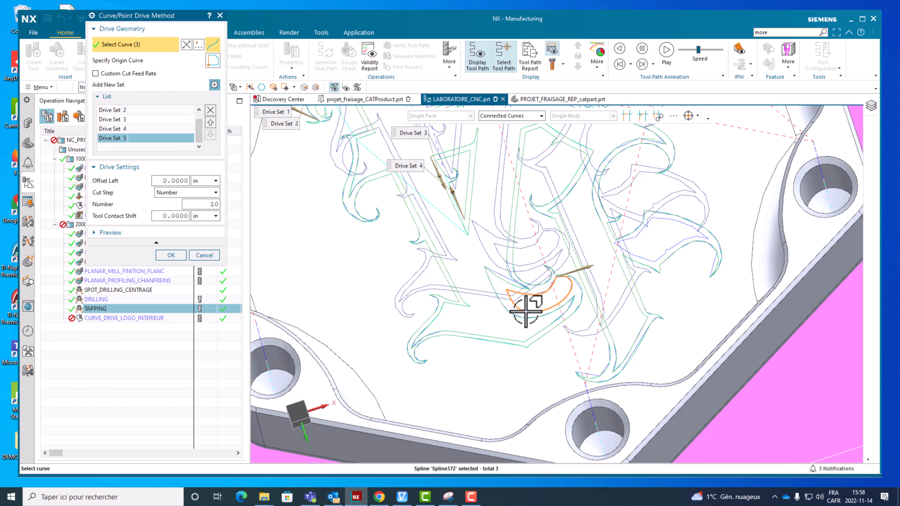
# - Add the closed leaf-shaped contour near the part's corner hole as a sixth drive set
pyautogui.scroll(-3, 553, 301)
pyautogui.moveTo(577, 291); pyautogui.dragTo(602, 286, button='middle')
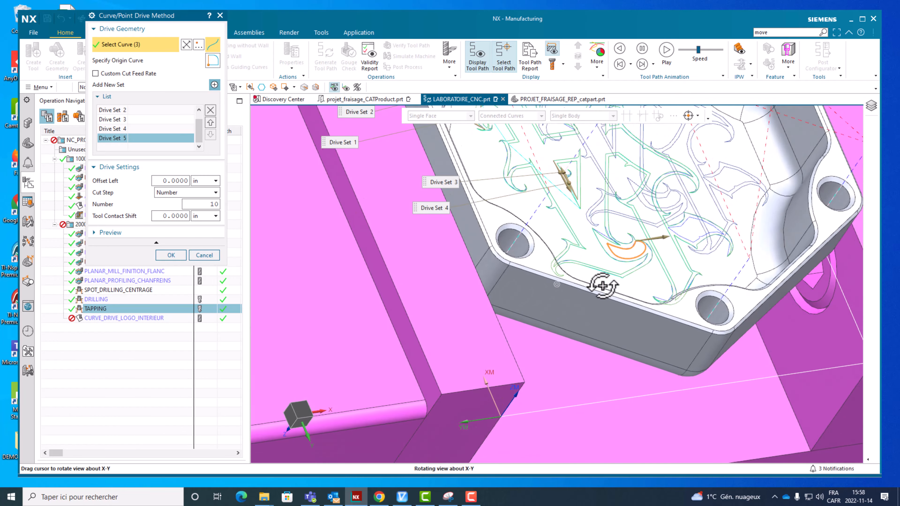
pyautogui.scroll(5, 673, 238)
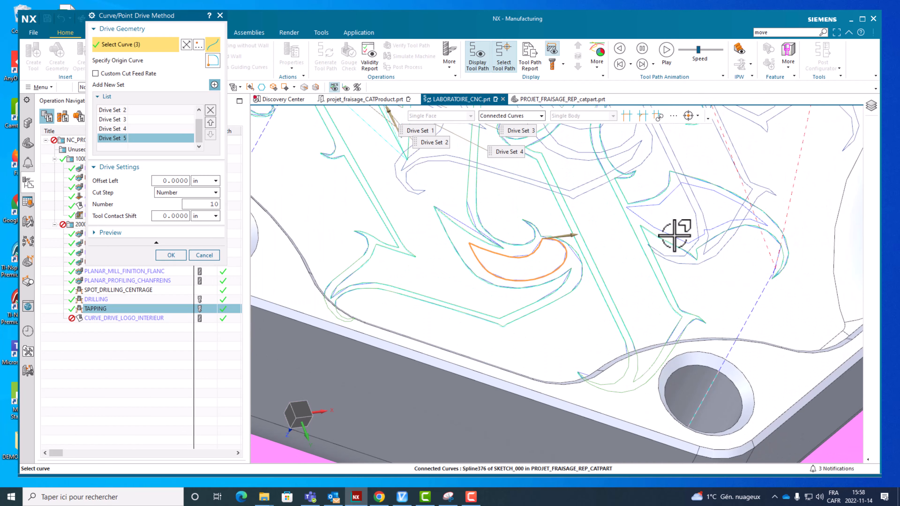
pyautogui.click(214, 85)
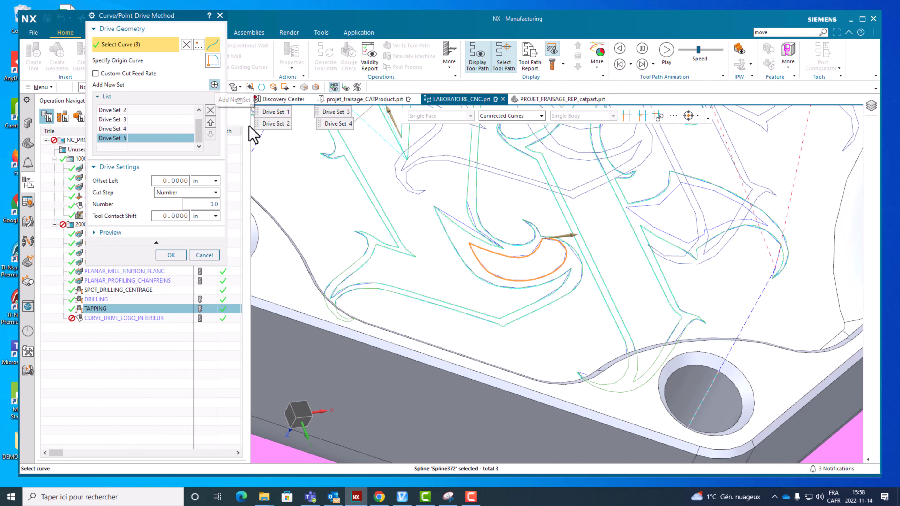
pyautogui.click(658, 229)
pyautogui.scroll(-5, 652, 248)
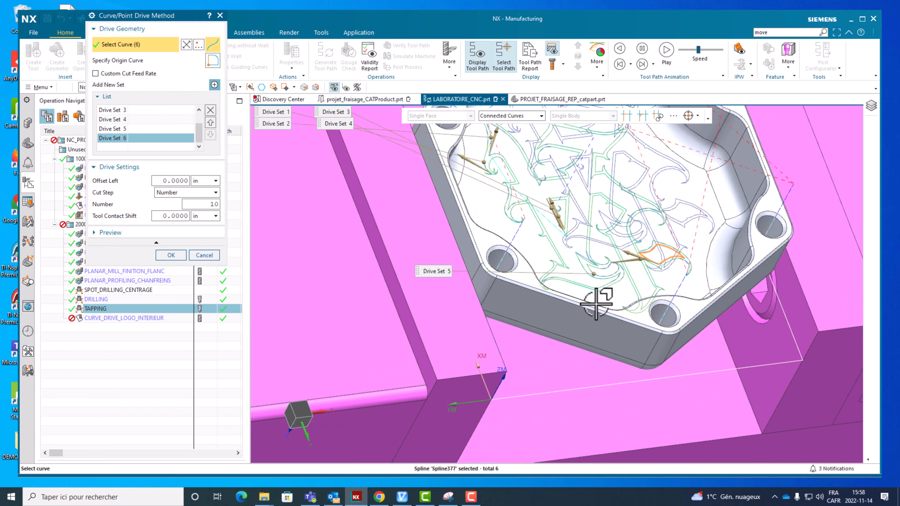
pyautogui.moveTo(596, 303); pyautogui.dragTo(563, 305, button='middle')
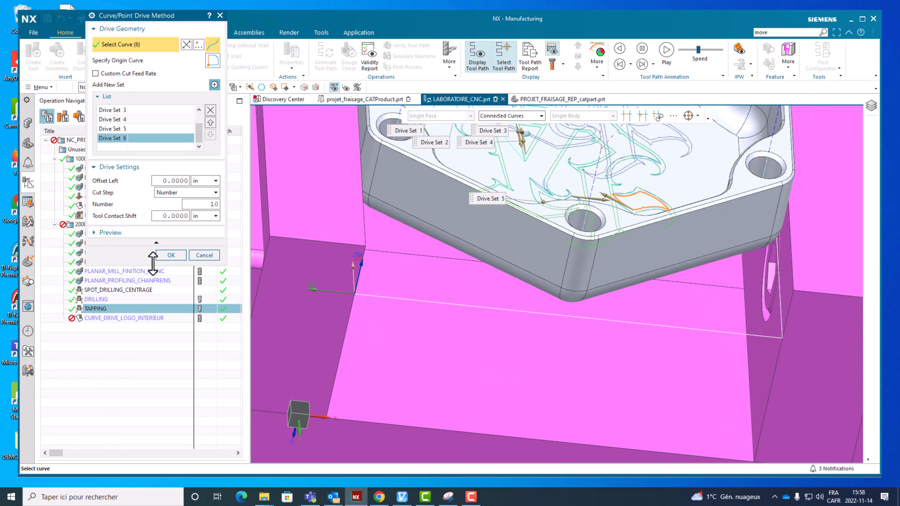
# - Accept the Curve/Point drive method and regenerate the lettering tool path
pyautogui.click(171, 259)
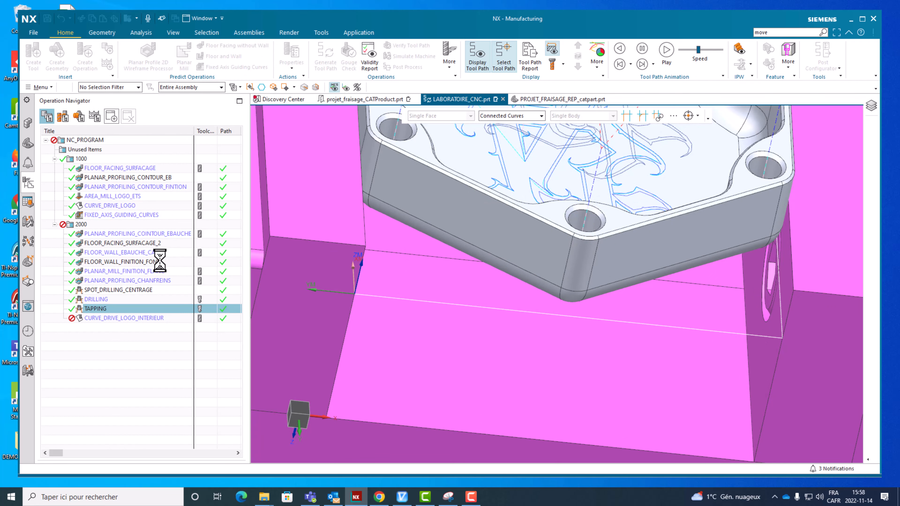
pyautogui.click(199, 273)
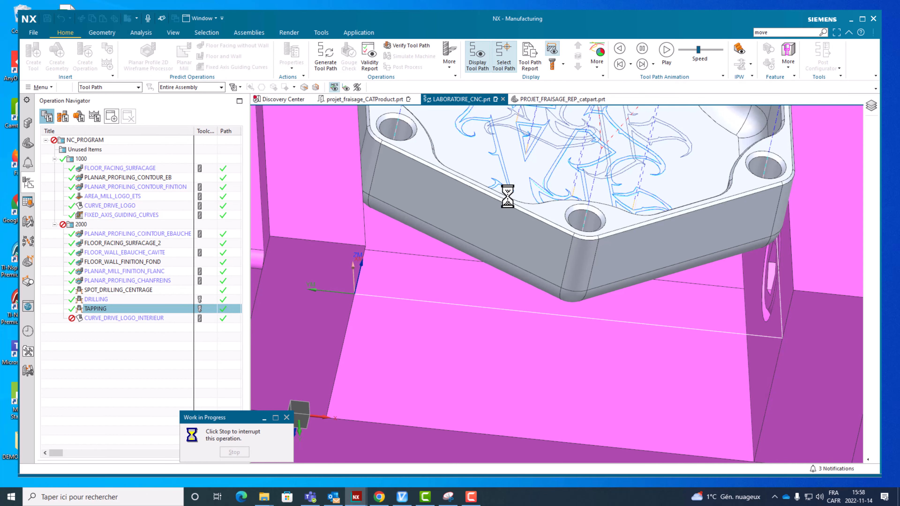
pyautogui.moveTo(507, 195); pyautogui.dragTo(527, 201, button='middle')
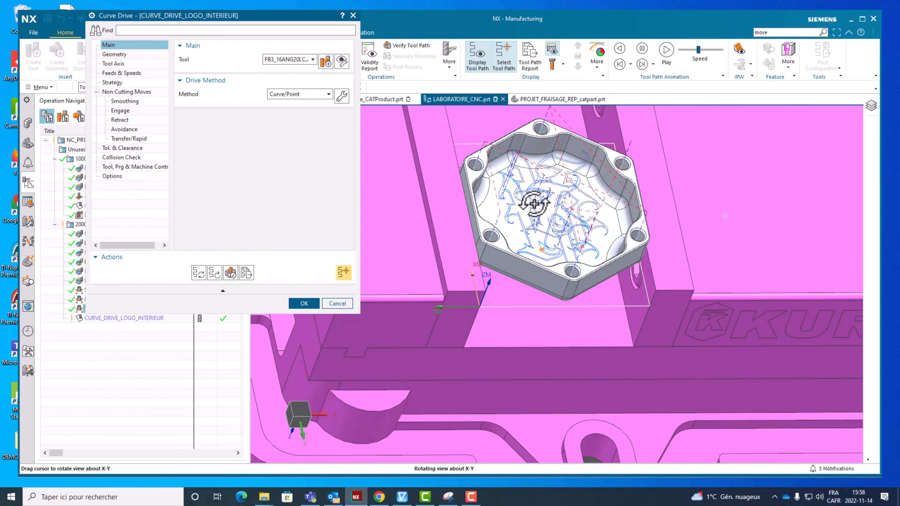
# - Play the 3D Dynamic material removal simulation and examine the engraved lettering on the pocket floor
pyautogui.click(231, 273)
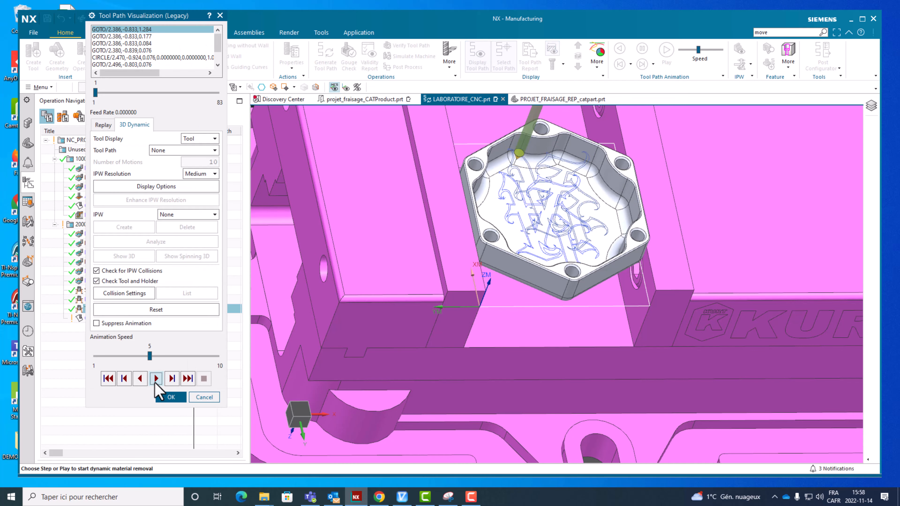
pyautogui.click(156, 379)
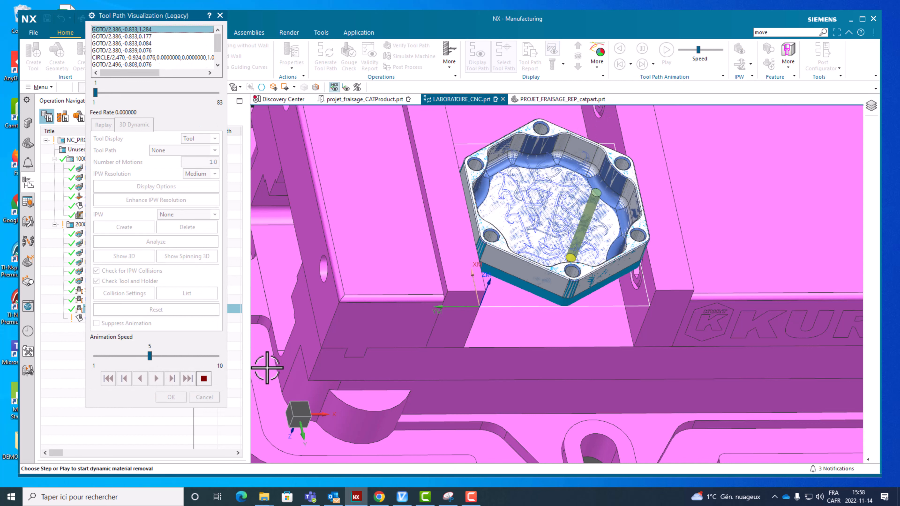
pyautogui.click(28, 123)
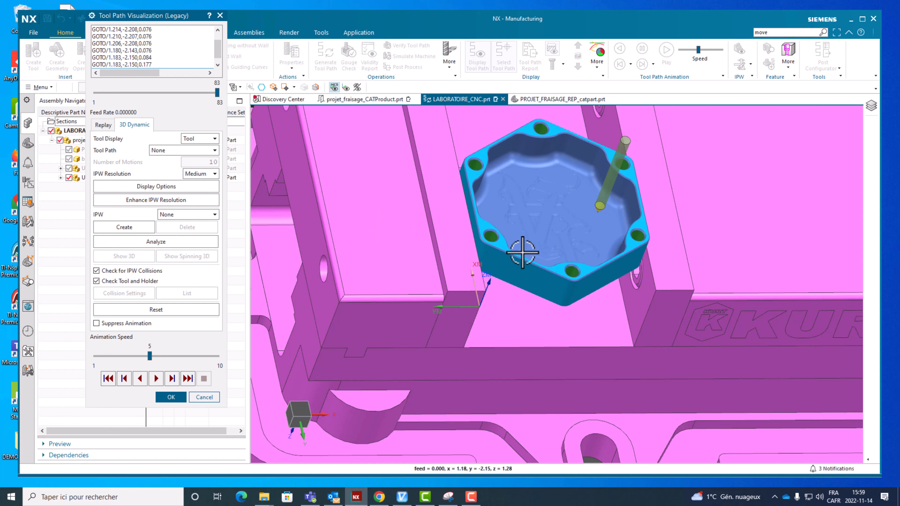
pyautogui.scroll(10, 548, 241)
pyautogui.scroll(-10, 548, 244)
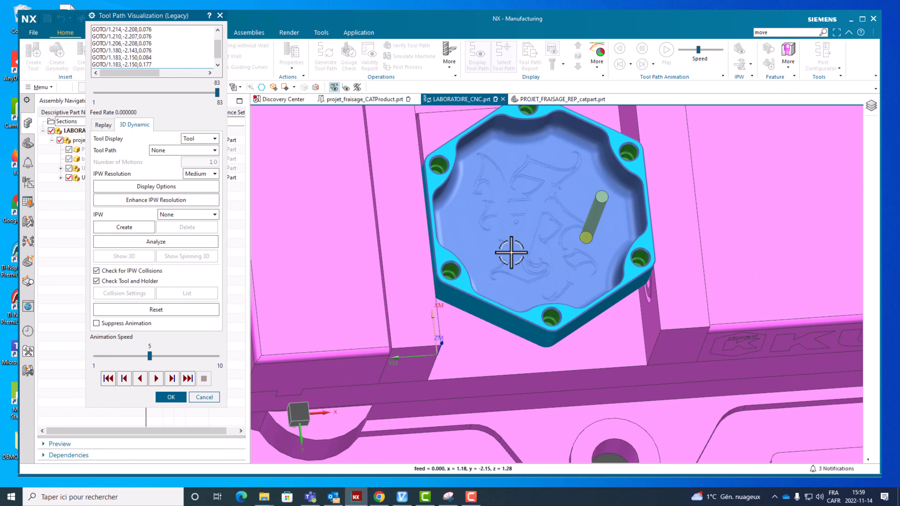
pyautogui.moveTo(510, 253); pyautogui.dragTo(508, 226, button='middle')
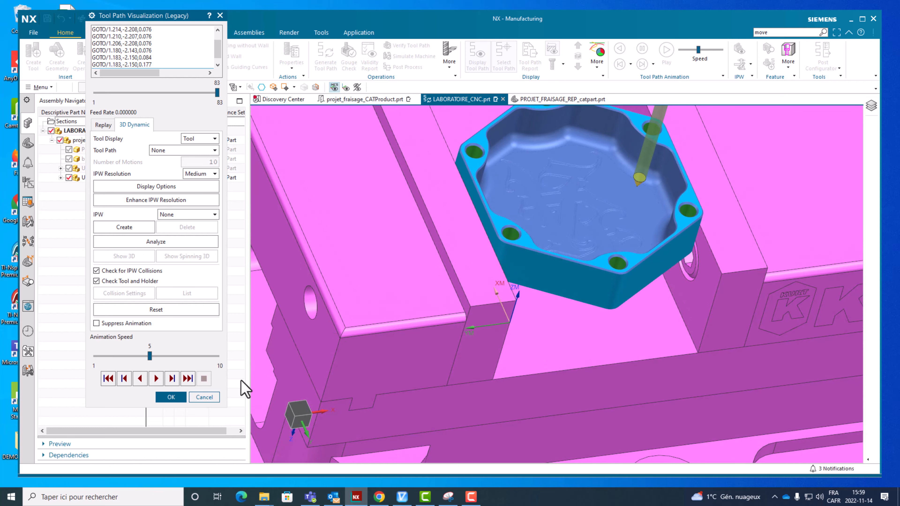
pyautogui.click(181, 398)
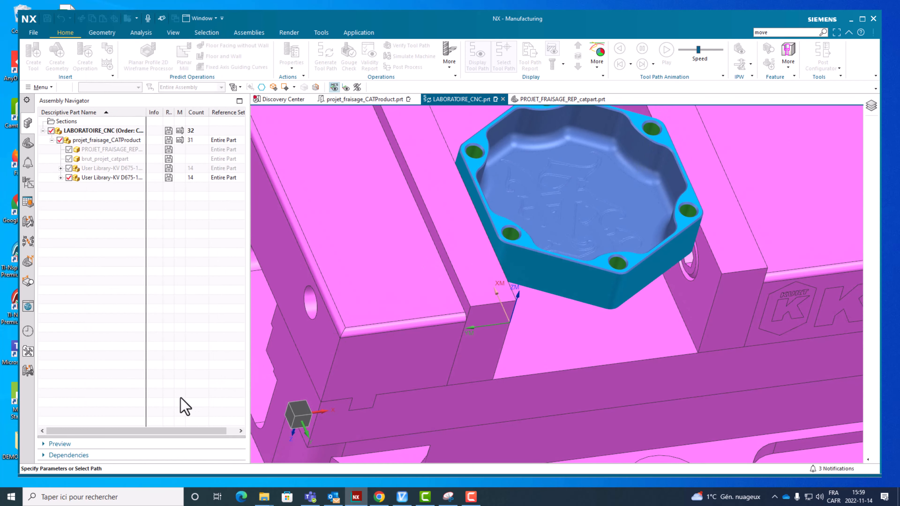
# - Accept the Curve Drive operation and display the CURVE_DRIVE_LOGO_INTERIEUR tool path on the pocket floor
pyautogui.click(302, 304)
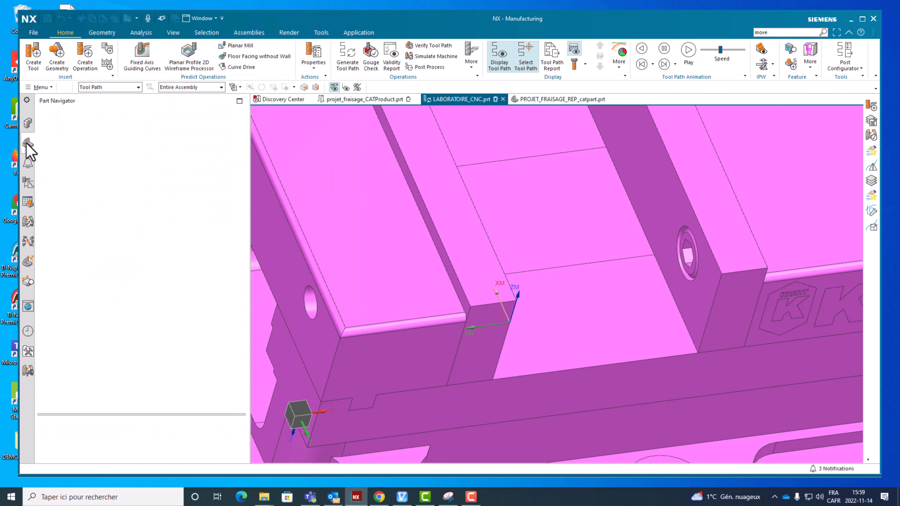
pyautogui.click(28, 183)
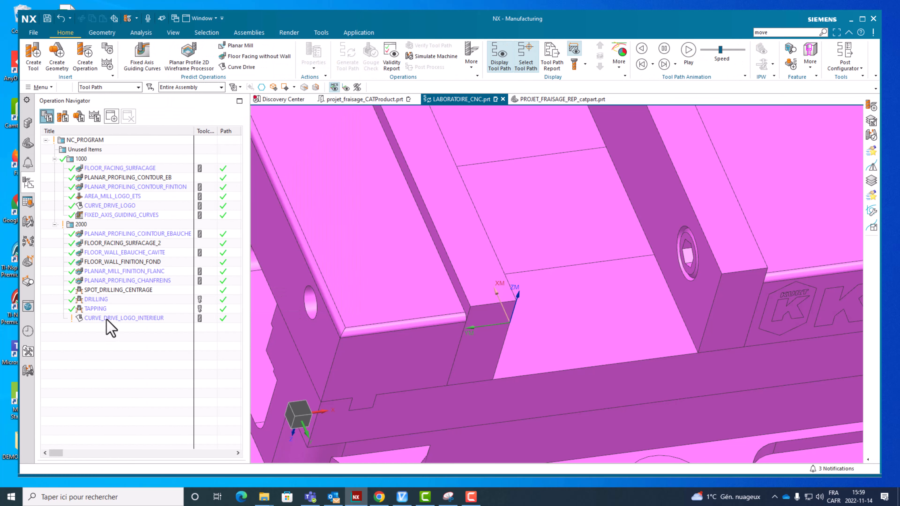
pyautogui.click(106, 318)
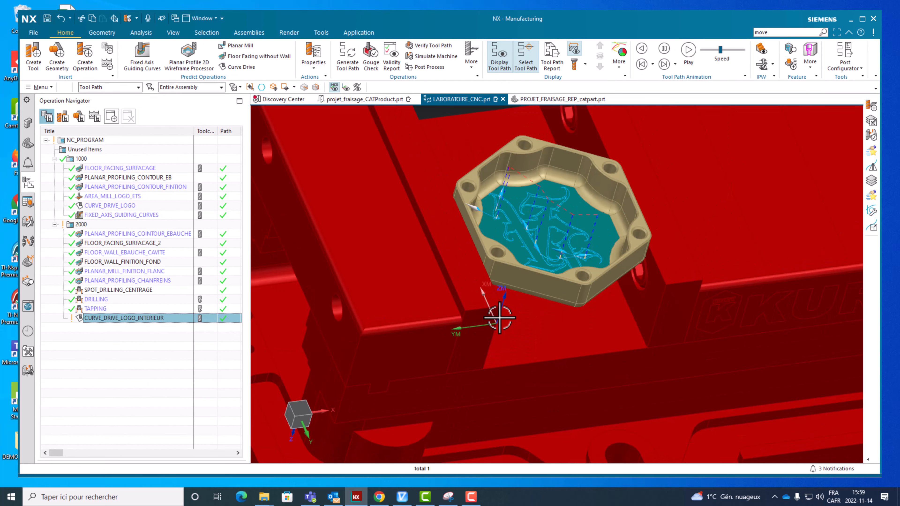
pyautogui.moveTo(499, 318)
pyautogui.mouseDown(button='middle')
pyautogui.moveTo(482, 336)
pyautogui.moveTo(486, 317)
pyautogui.mouseUp(button='middle')
pyautogui.scroll(3, 486, 318)
pyautogui.scroll(-2, 486, 318)
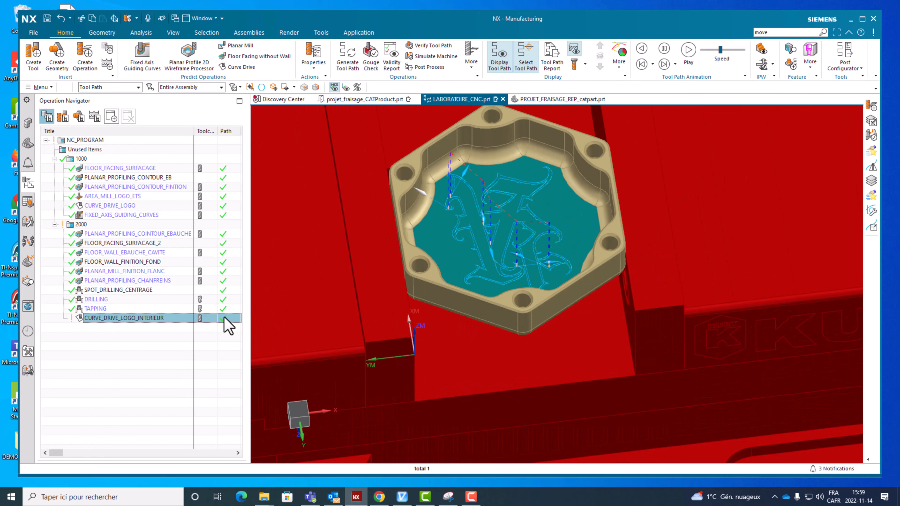
# - Set the spindle speed of CURVE_DRIVE_LOGO_INTERIEUR to 10000 rpm and its cut feed rate to 15 ipm
pyautogui.doubleClick(114, 318)
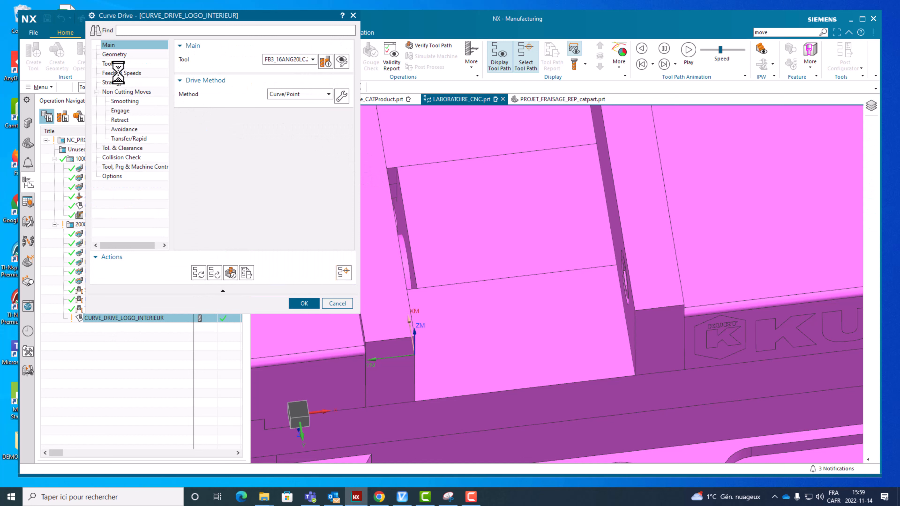
pyautogui.click(118, 73)
pyautogui.click(323, 129)
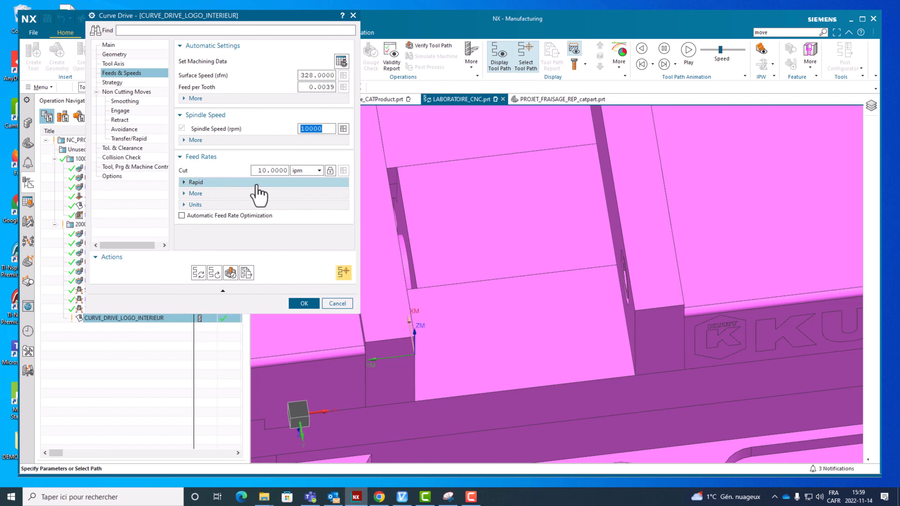
pyautogui.click(278, 170)
pyautogui.write('15')
pyautogui.press('Return')
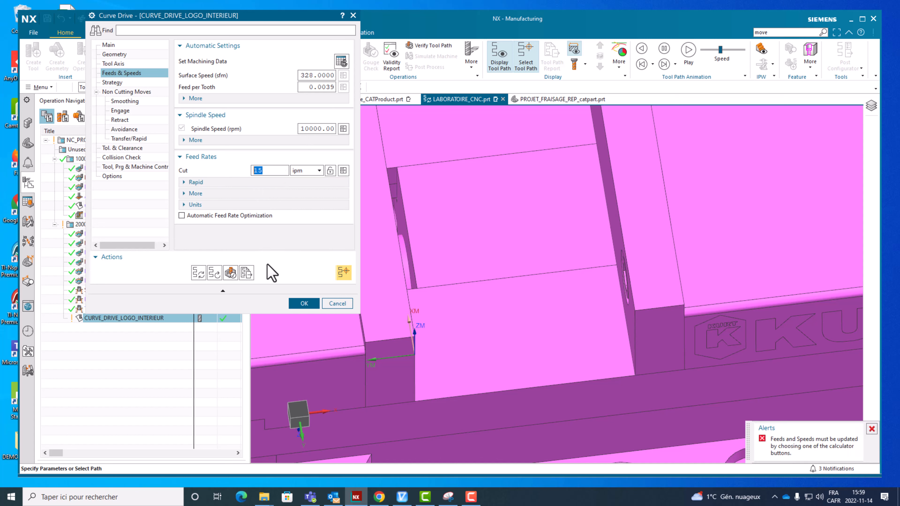
# - Recalculate the feeds and speeds from the 15 ipm cut feed, regenerate the lettering tool path and accept the Curve Drive operation
pyautogui.click(343, 170)
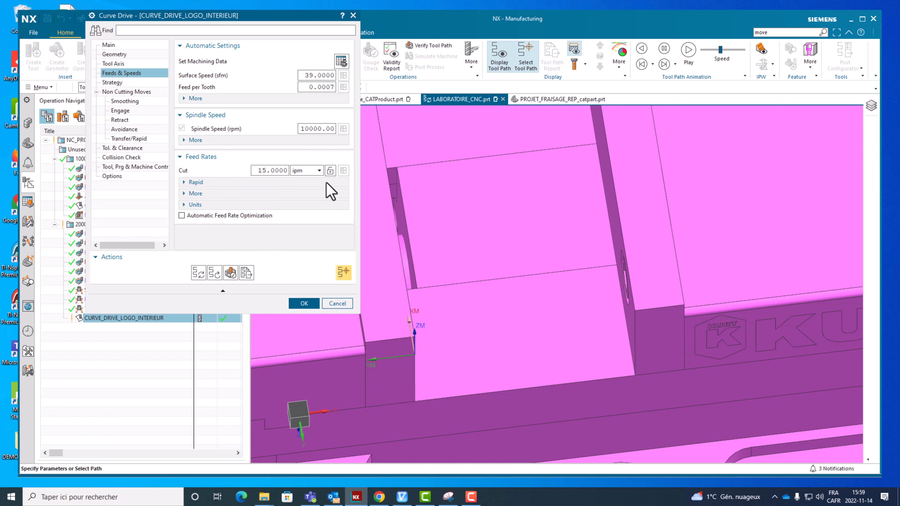
pyautogui.click(199, 273)
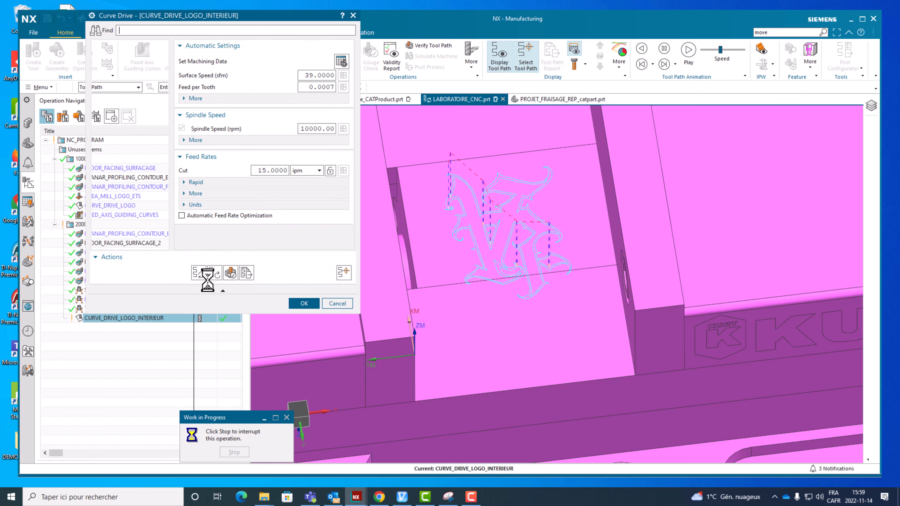
pyautogui.click(307, 305)
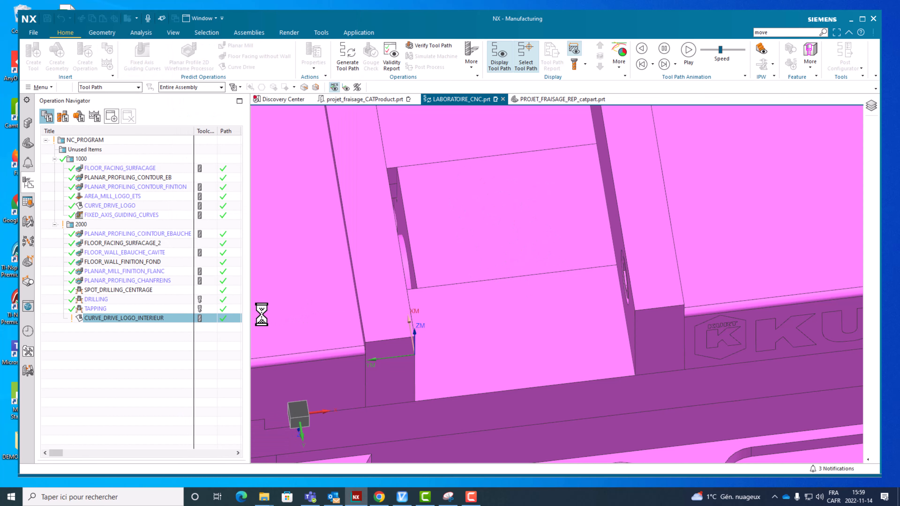
# - Widen the Operation Navigator and configure its Program Order columns to hide IPW, Channel, Tool Description, Notes and Holder
pyautogui.moveTo(250, 314); pyautogui.dragTo(390, 321)
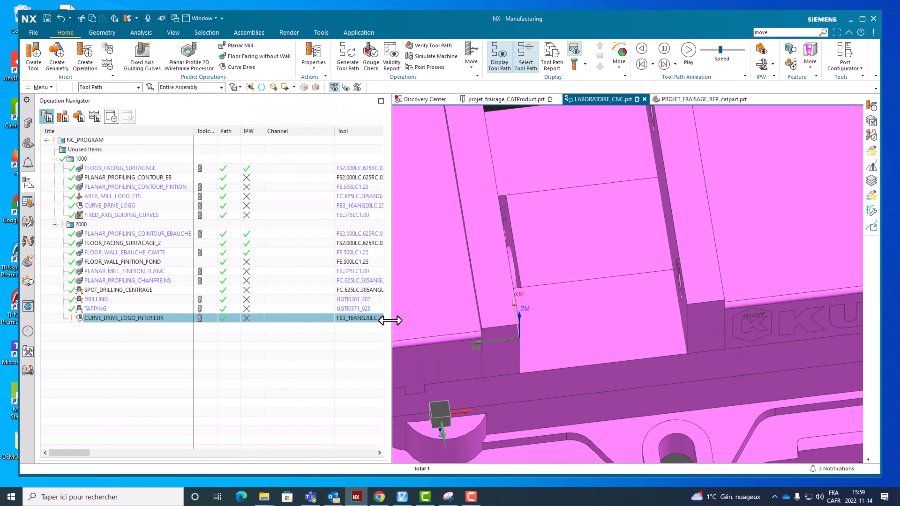
pyautogui.rightClick(290, 133)
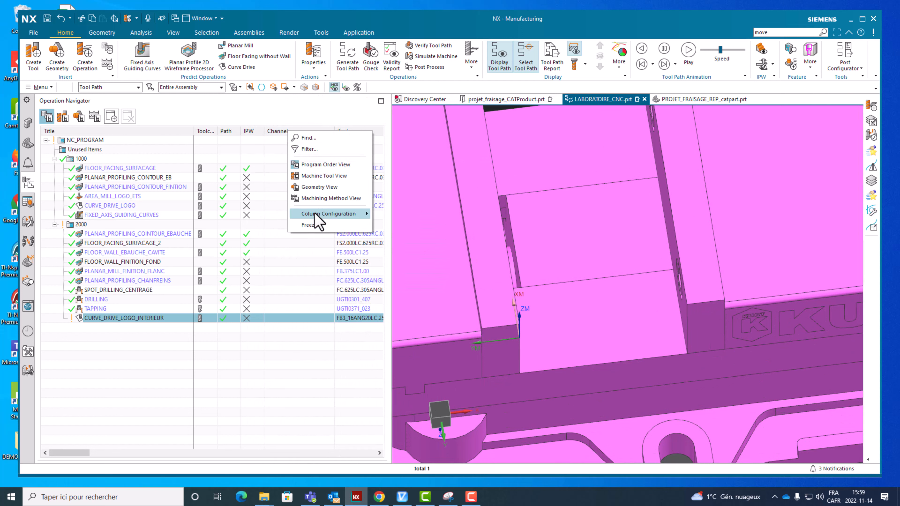
pyautogui.moveTo(329, 214)
pyautogui.click(404, 288)
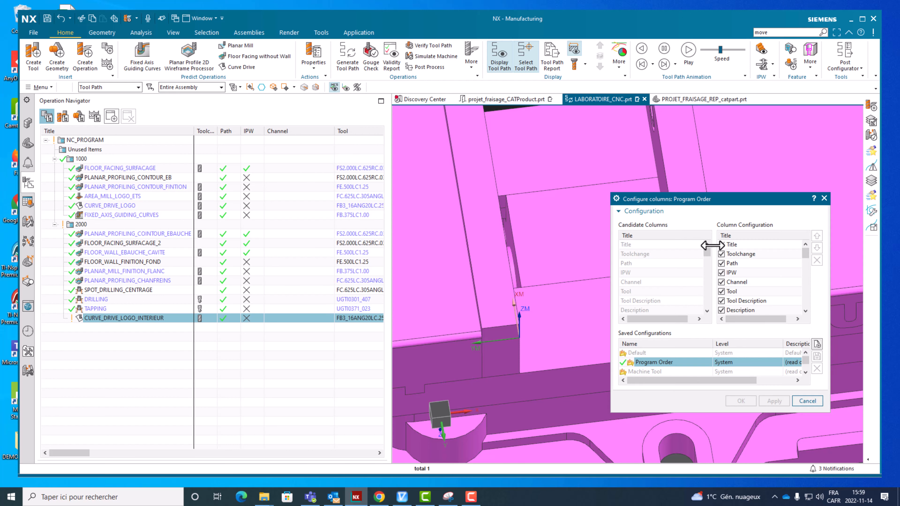
pyautogui.moveTo(713, 201); pyautogui.dragTo(573, 168)
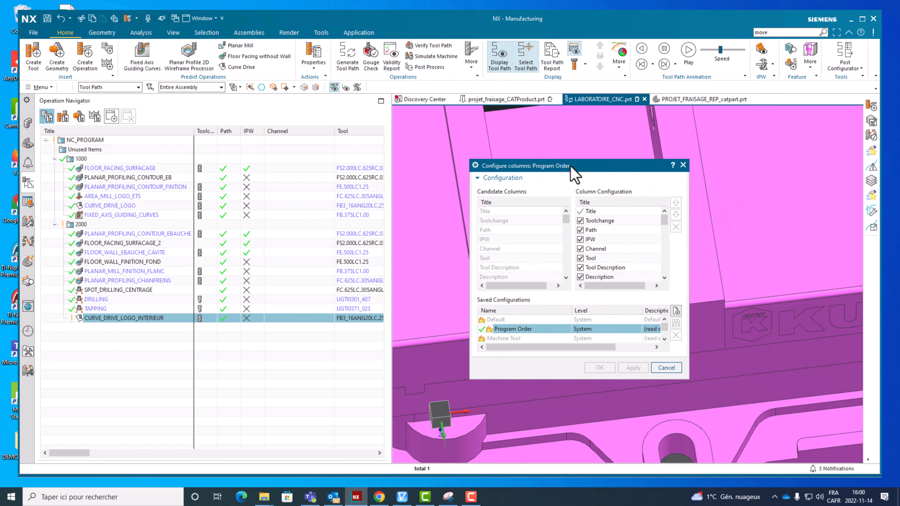
pyautogui.click(580, 240)
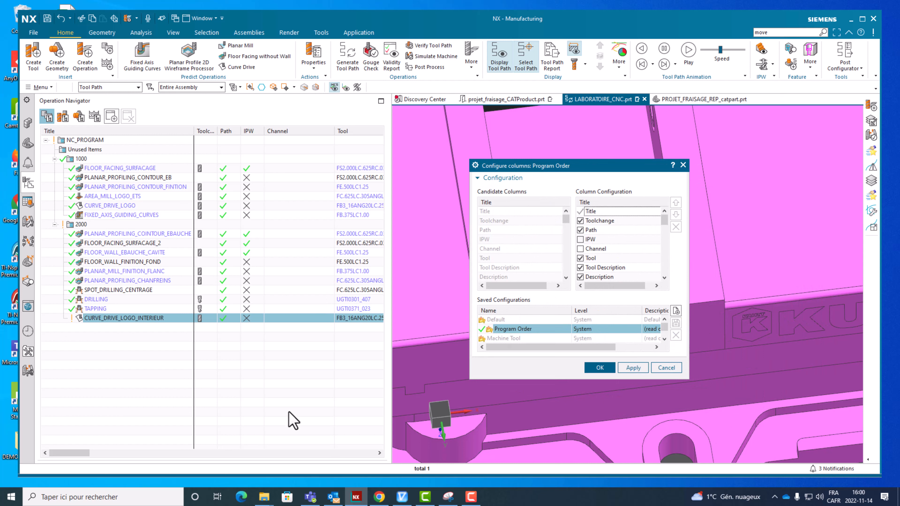
pyautogui.click(380, 453)
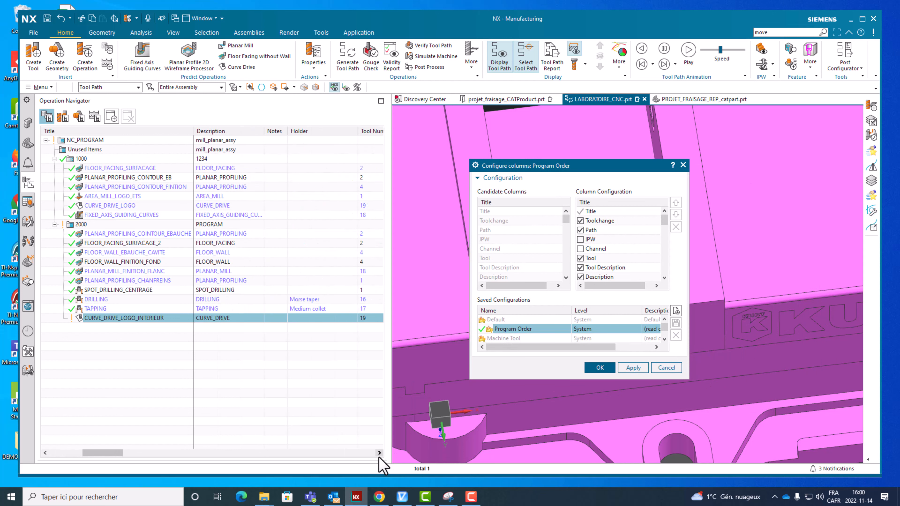
pyautogui.click(45, 454)
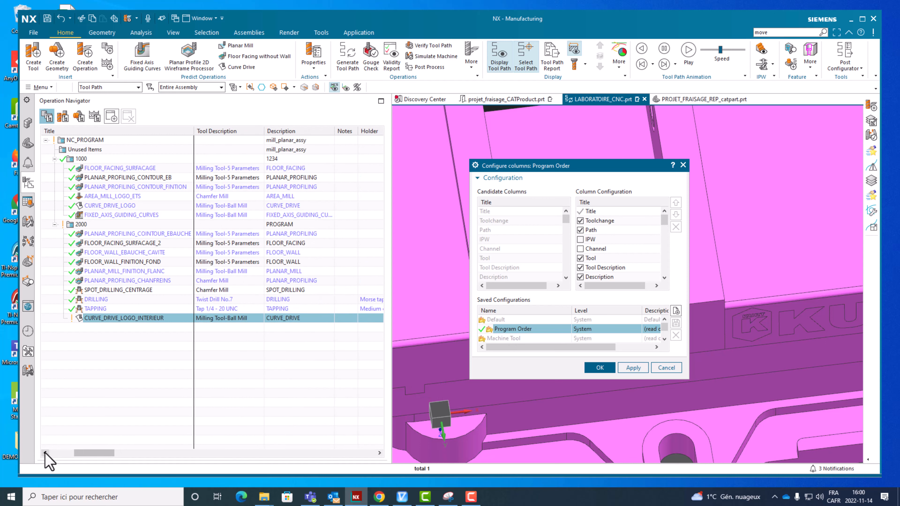
pyautogui.click(580, 267)
pyautogui.scroll(-1, 620, 270)
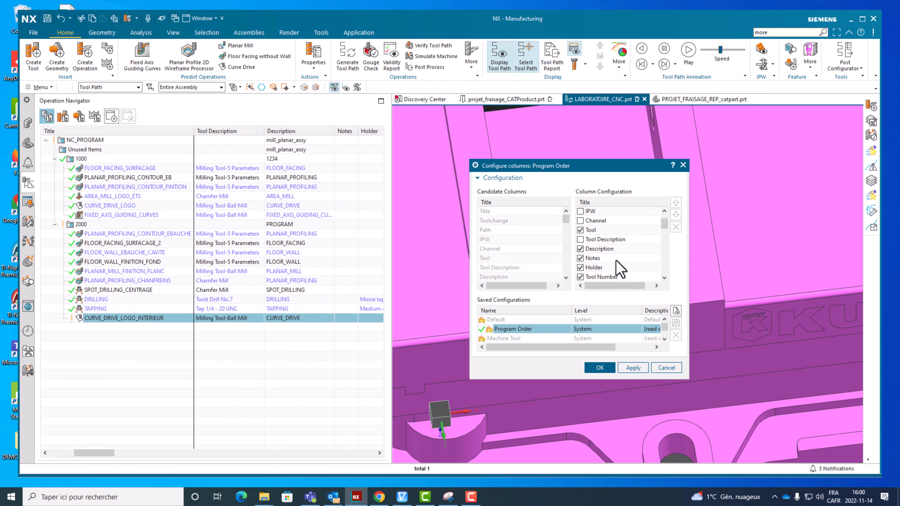
pyautogui.click(580, 258)
pyautogui.scroll(-1, 578, 269)
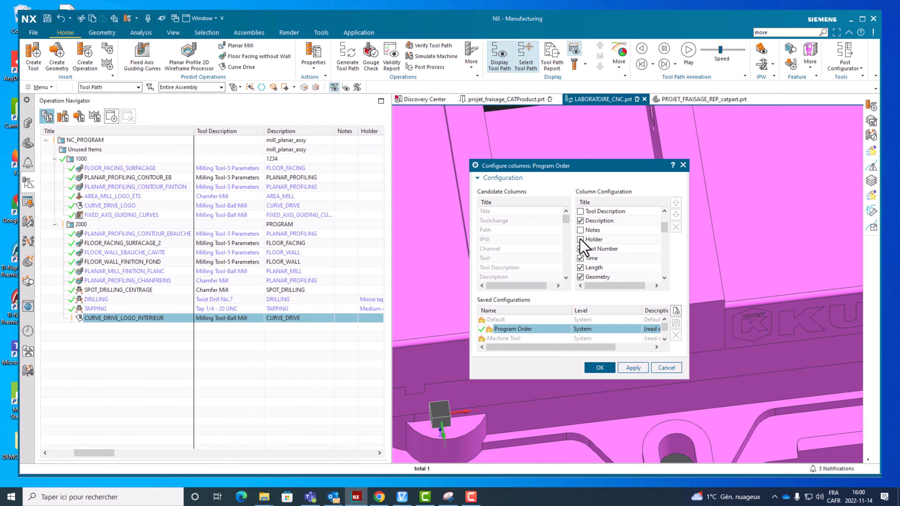
# - Hide the Method, Optimize Feed, Program Group and Edit Status columns as well, and accept the column configuration
pyautogui.scroll(-1, 607, 274)
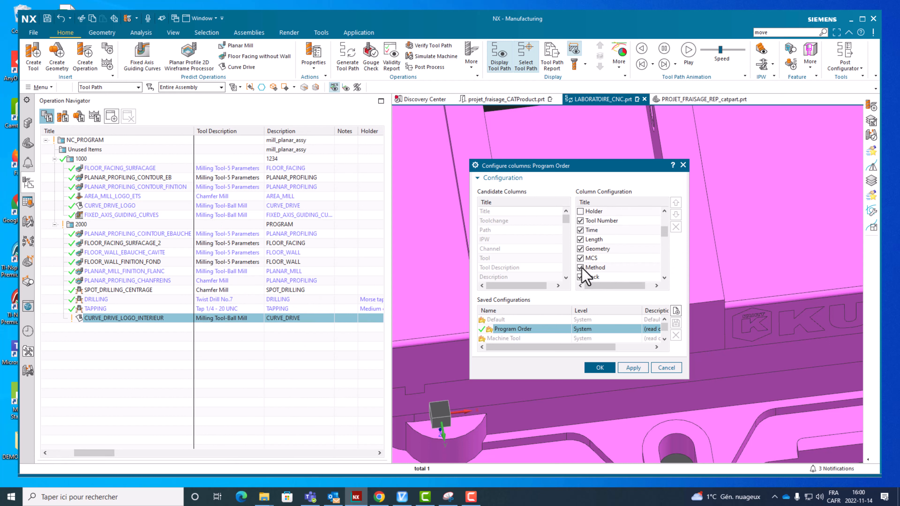
pyautogui.scroll(-1, 586, 275)
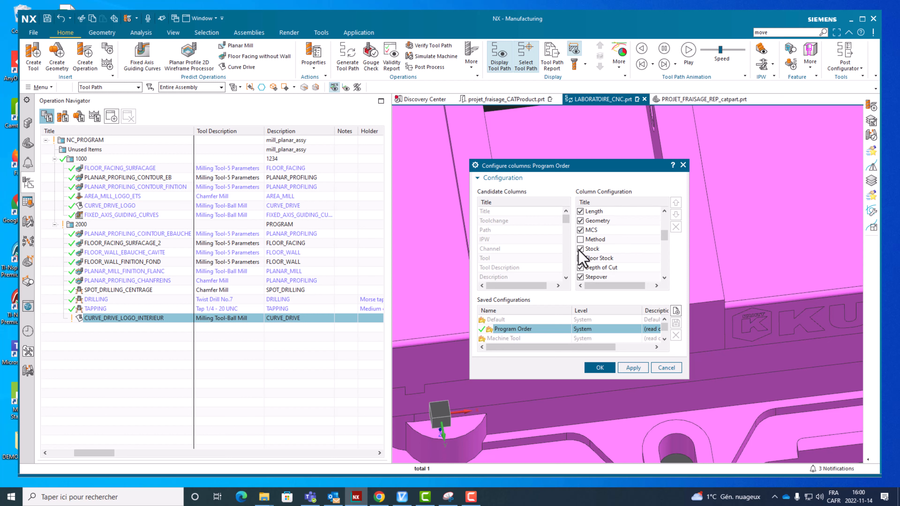
pyautogui.scroll(-2, 592, 281)
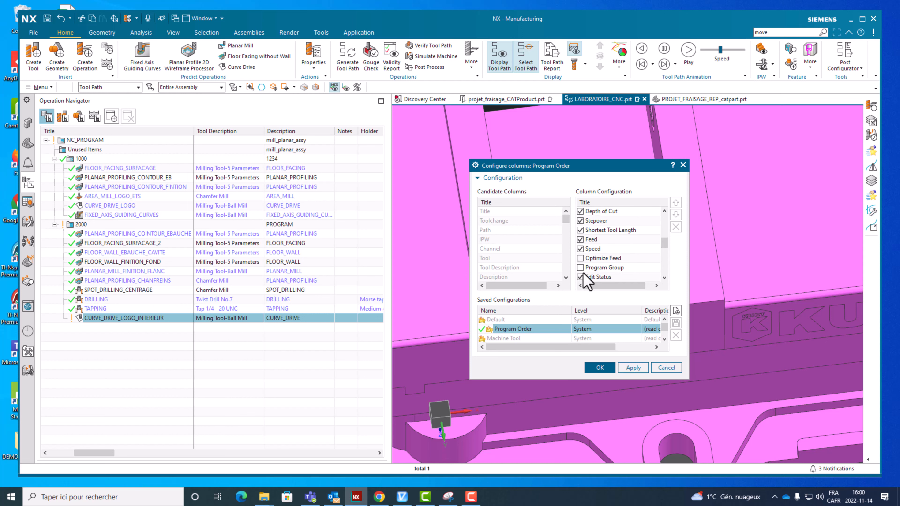
pyautogui.scroll(-1, 586, 280)
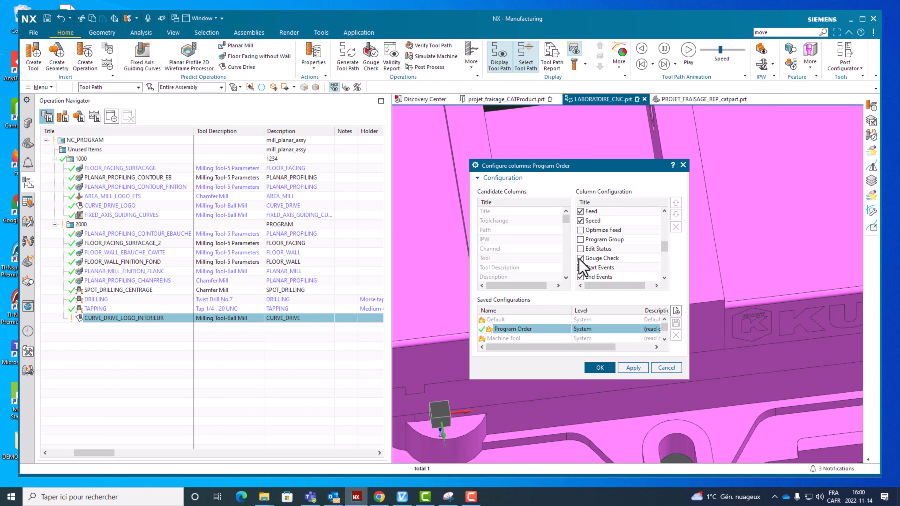
pyautogui.scroll(-2, 587, 280)
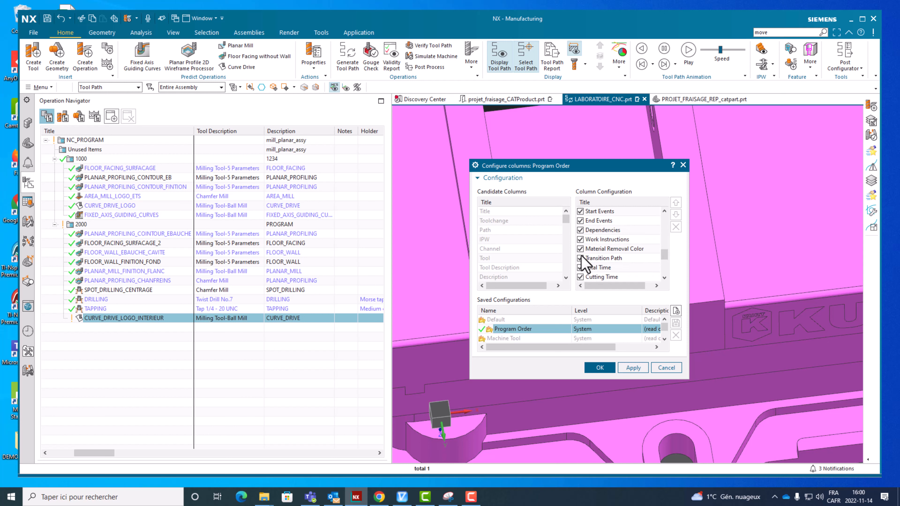
pyautogui.scroll(-2, 595, 251)
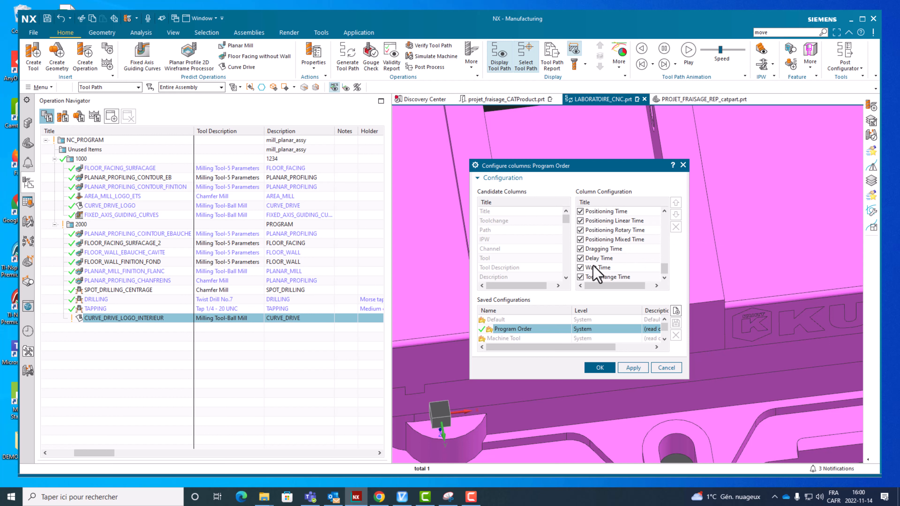
pyautogui.scroll(3, 591, 272)
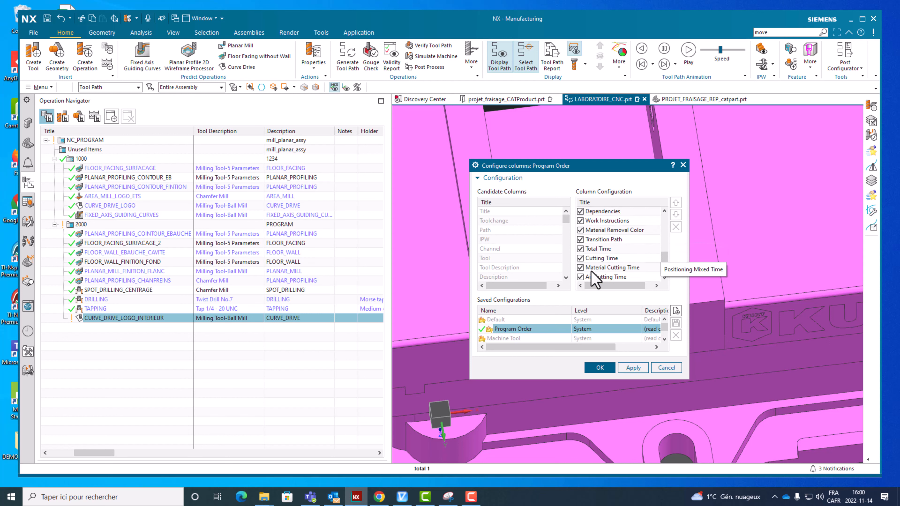
pyautogui.click(601, 368)
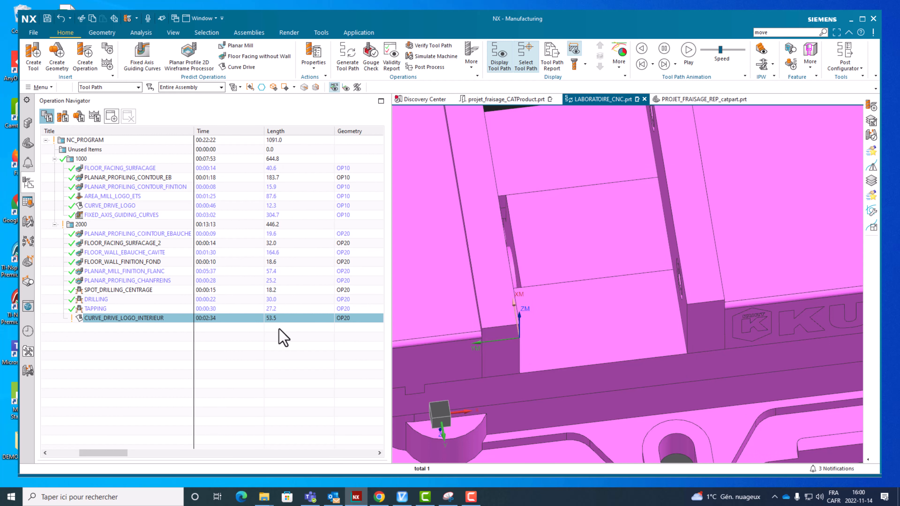
# - Examine the machining times of NC_PROGRAM and of program groups 1000 and 2000
pyautogui.click(214, 140)
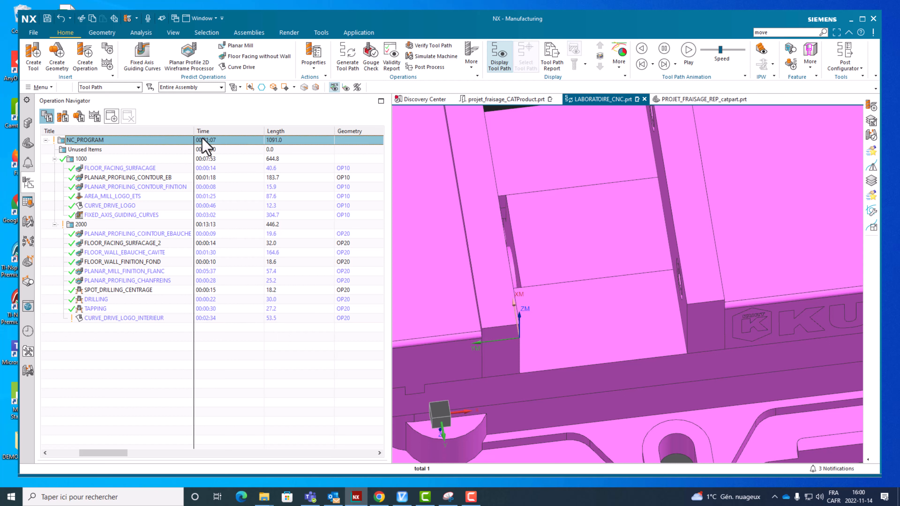
pyautogui.moveTo(204, 141)
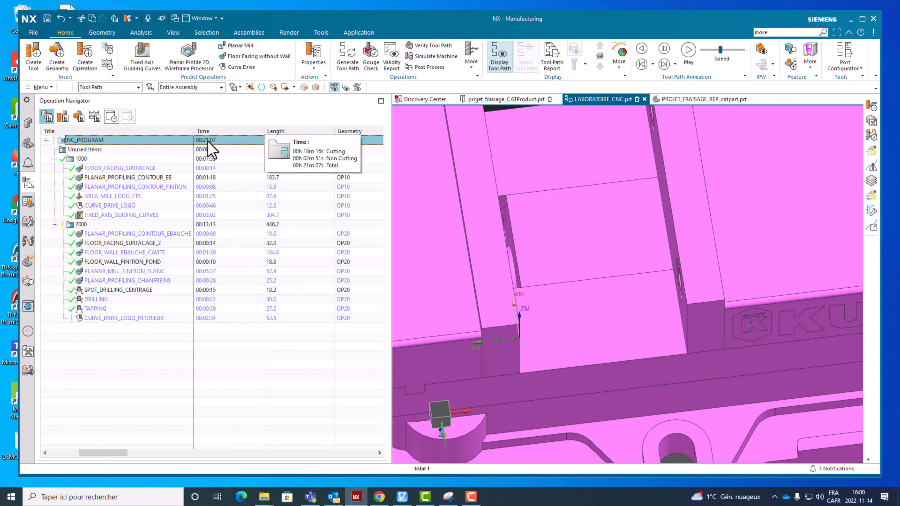
pyautogui.click(82, 159)
pyautogui.click(81, 225)
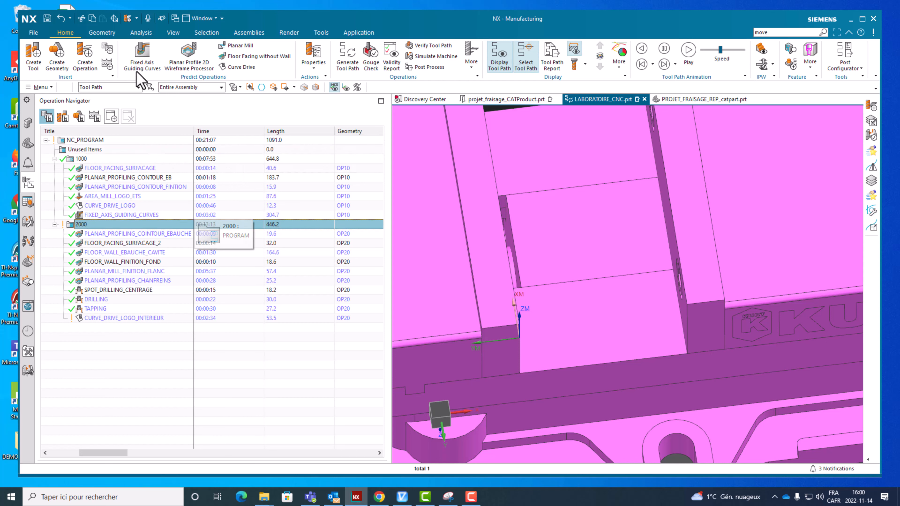
# - Save the part, start post-processing program group 2000 and choose the existing 2000.EIA as the output file
pyautogui.click(47, 19)
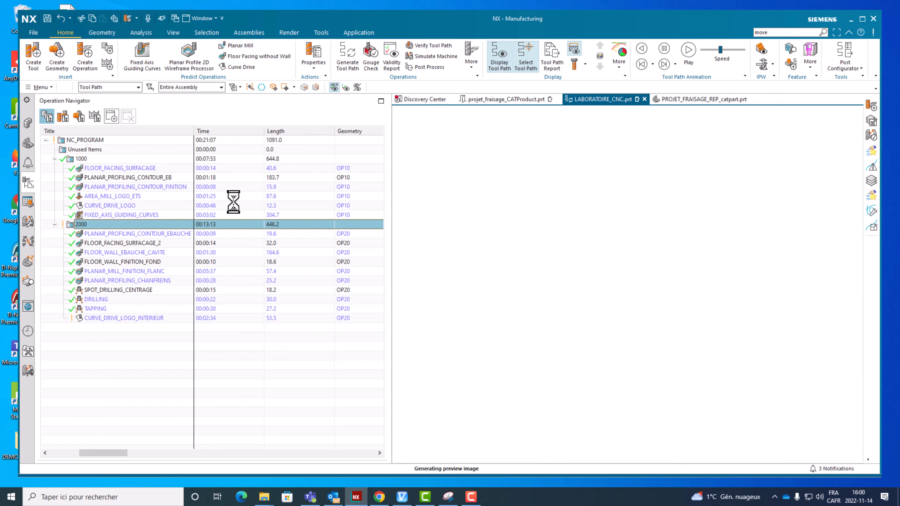
pyautogui.rightClick(82, 226)
pyautogui.click(119, 327)
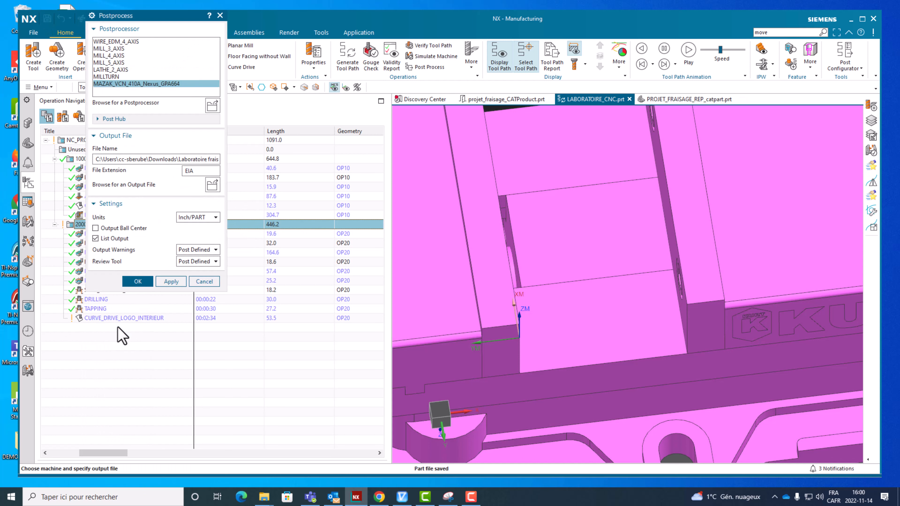
pyautogui.moveTo(178, 161); pyautogui.dragTo(280, 166)
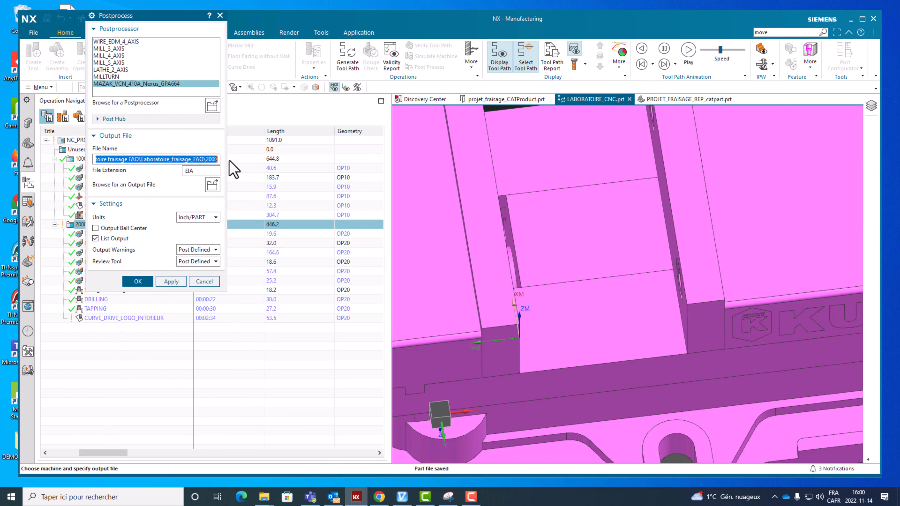
pyautogui.click(216, 160)
pyautogui.click(212, 185)
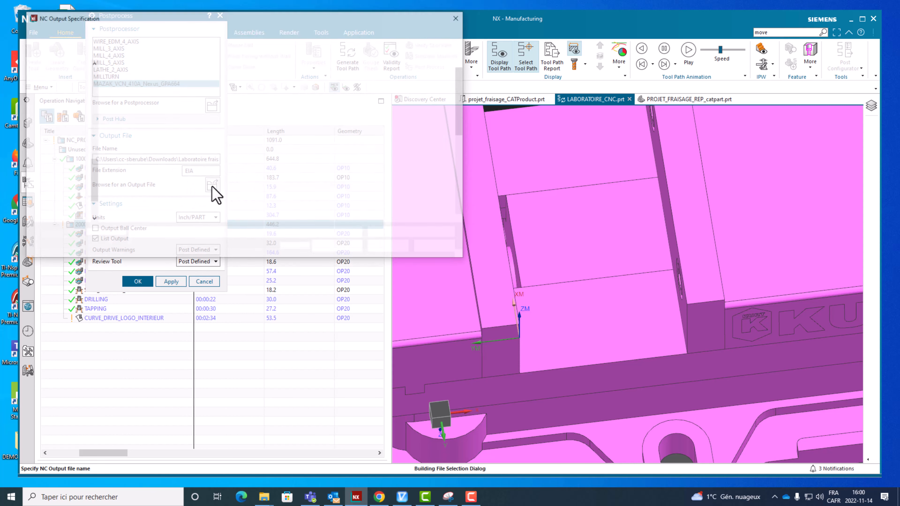
pyautogui.click(126, 88)
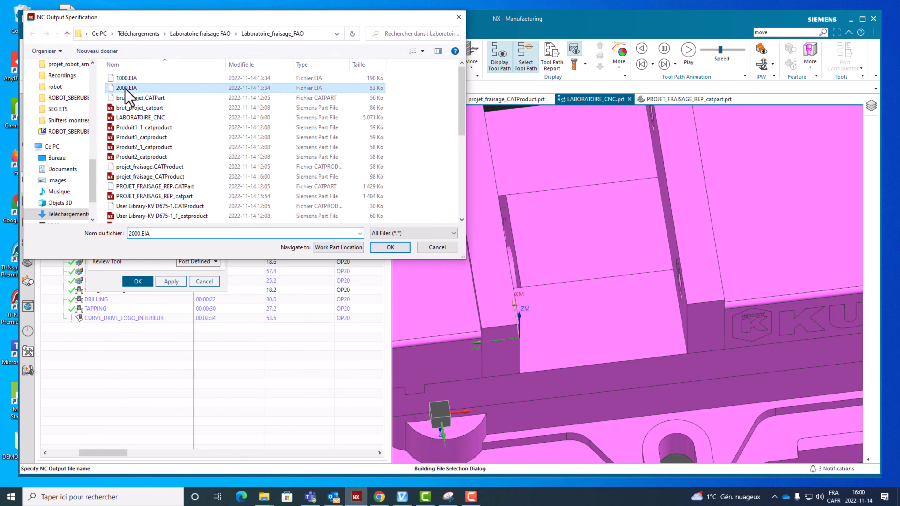
pyautogui.click(390, 247)
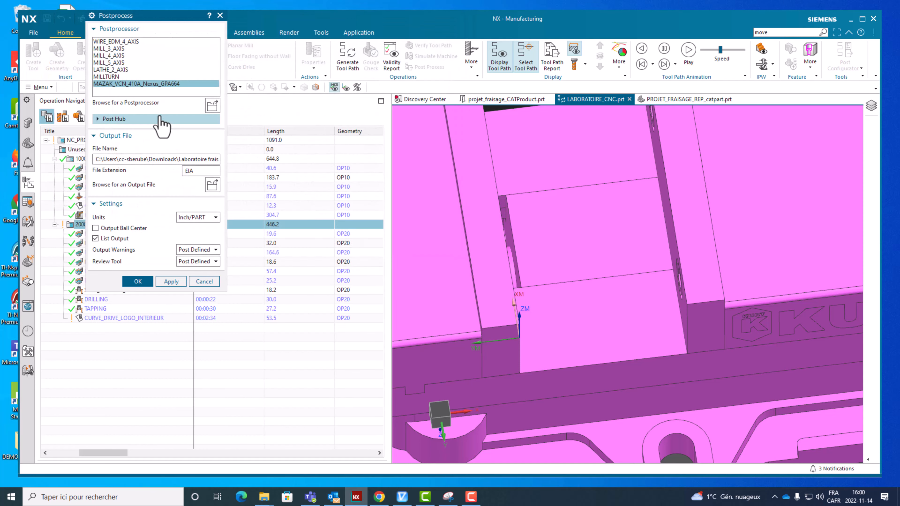
# - Switch to VERICUT and reset the simulation of the FRAISAGE_HEXAGONE project
pyautogui.click(402, 496)
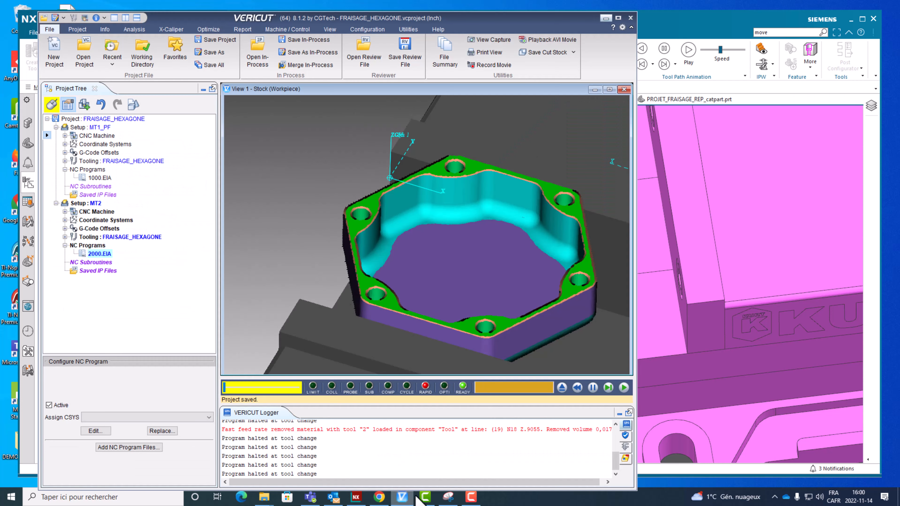
pyautogui.click(562, 388)
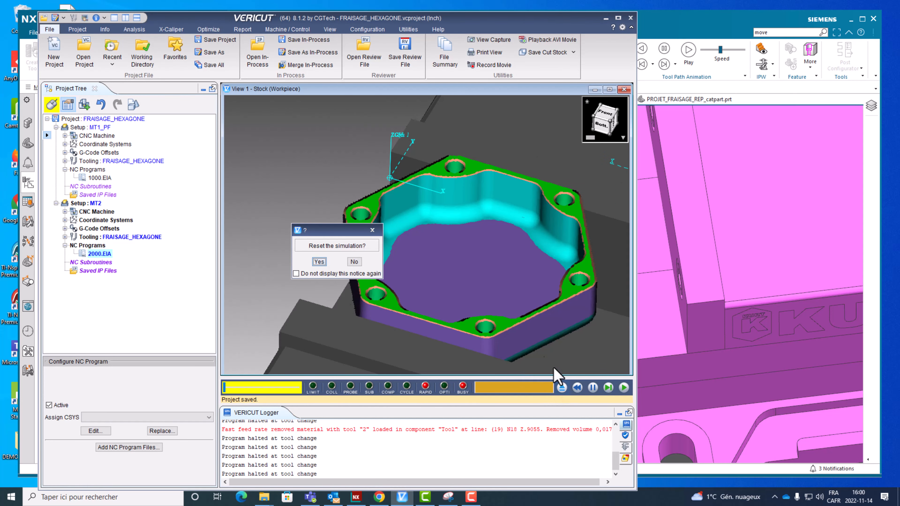
pyautogui.click(319, 262)
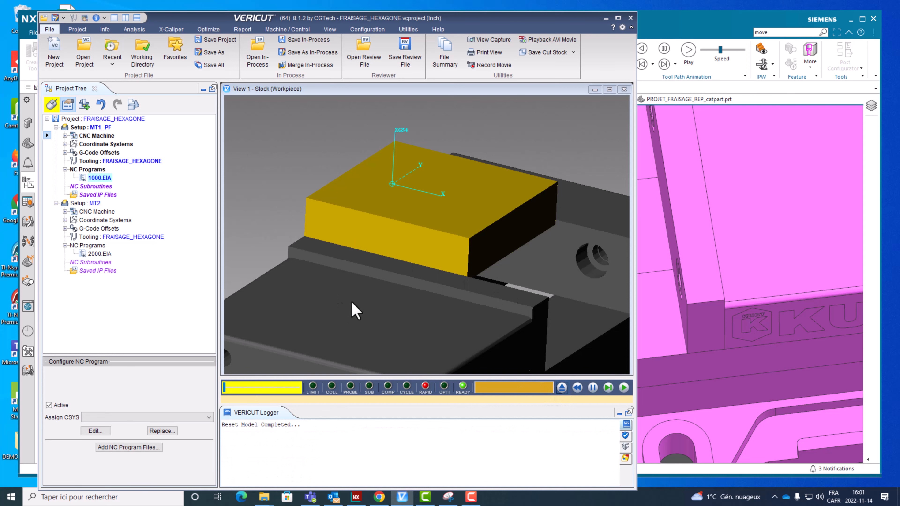
# - Return to NX and post-process program group 2000 with MAZAK_VCN_410A_Nexus_GPA664 in Inch/PART units, overwriting the existing 2000.EIA
pyautogui.click(606, 18)
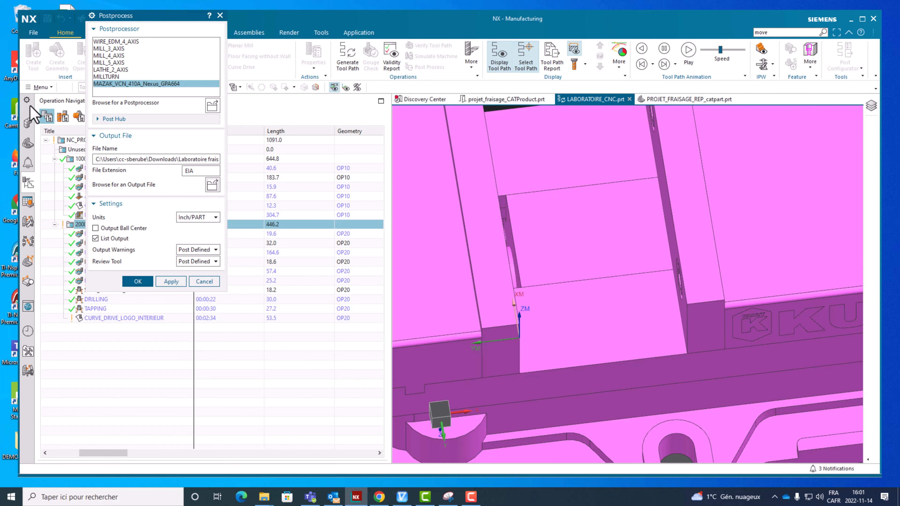
pyautogui.click(138, 281)
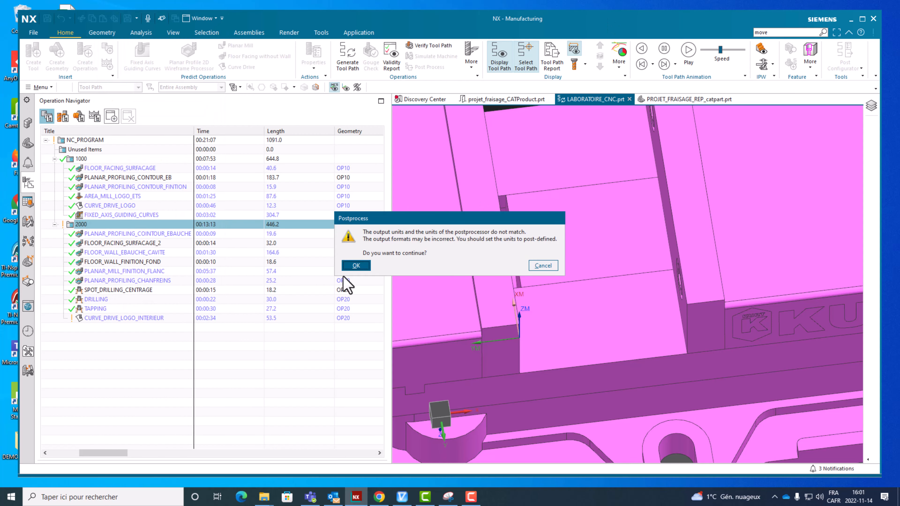
pyautogui.click(356, 265)
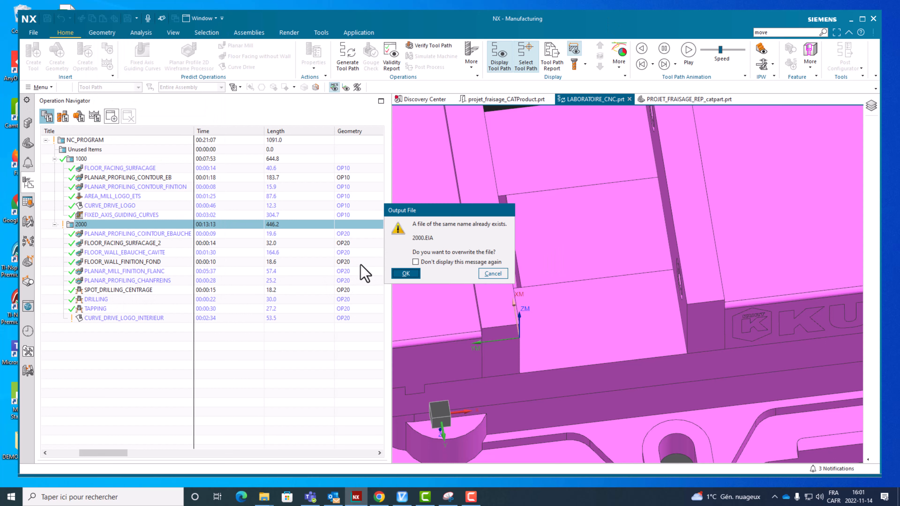
pyautogui.click(406, 273)
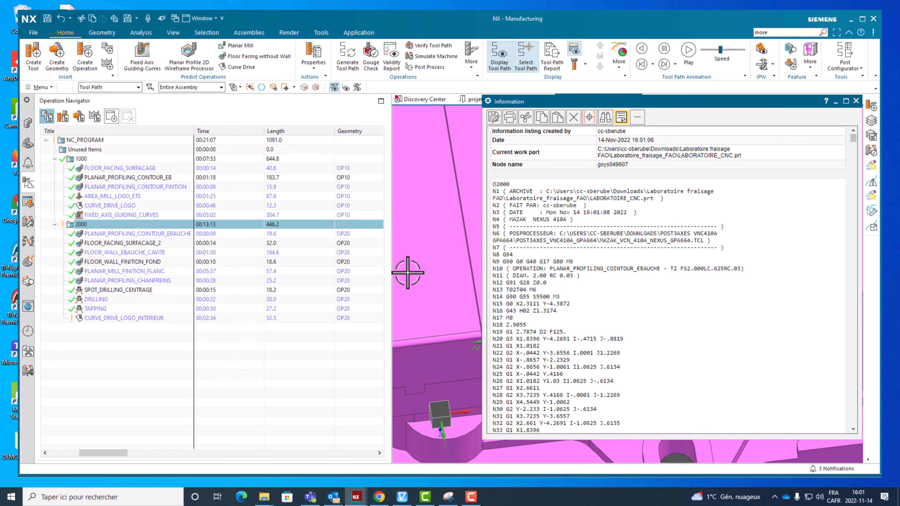
# - Switch to VERICUT, rewind the tool path and simulate 1000.EIA of setup MT1_PF through its tool changes to setup MT2
pyautogui.click(403, 491)
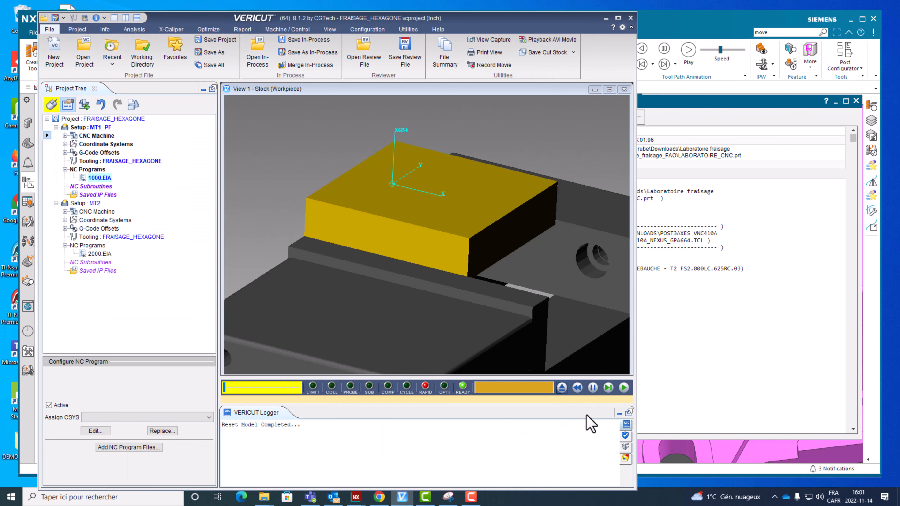
pyautogui.click(576, 388)
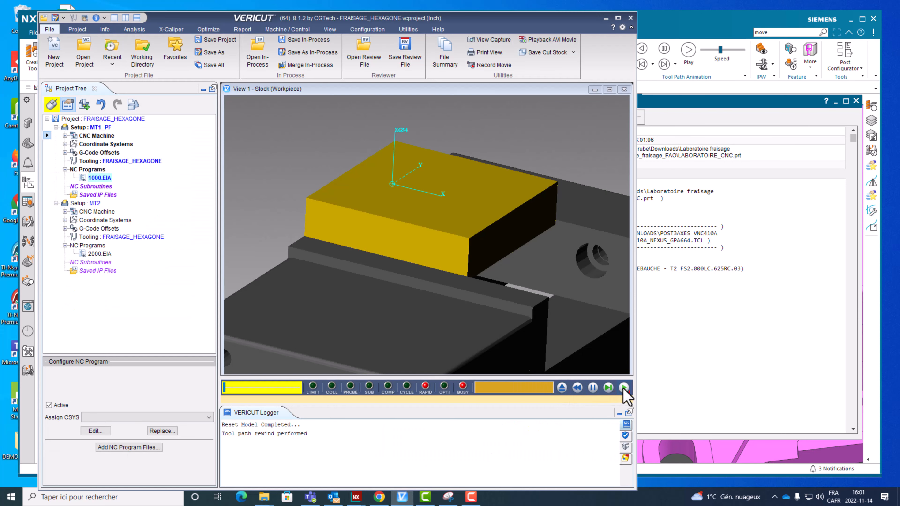
pyautogui.click(624, 387)
pyautogui.click(624, 388)
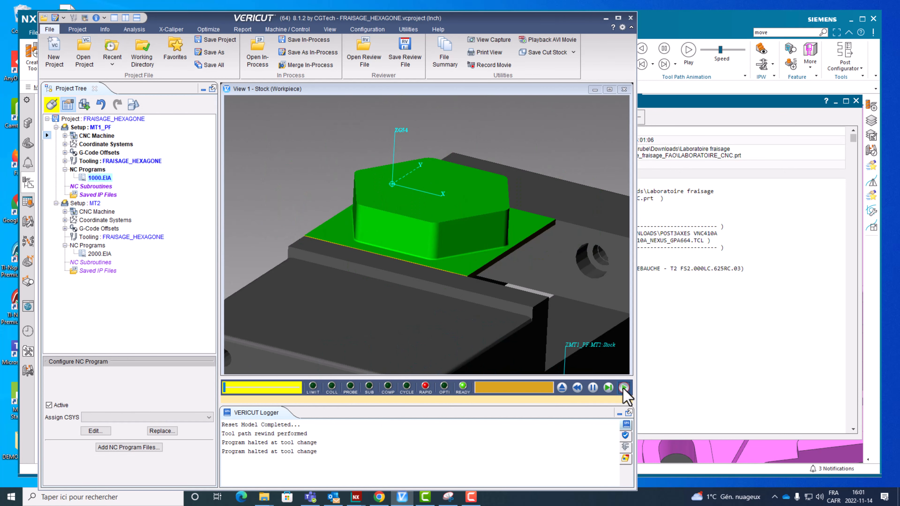
pyautogui.click(624, 388)
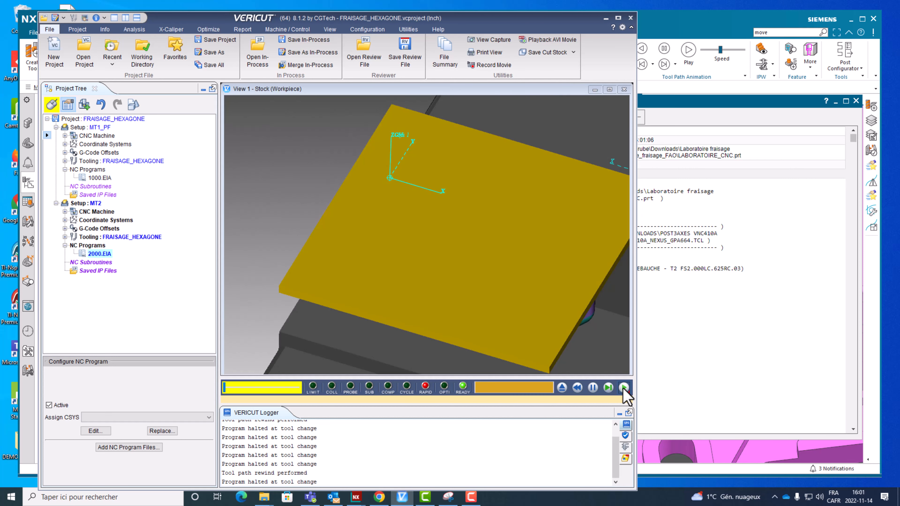
# - Simulate 2000.EIA of setup MT2 through all its tool changes, up to the pocket-floor lettering engraving
pyautogui.click(624, 387)
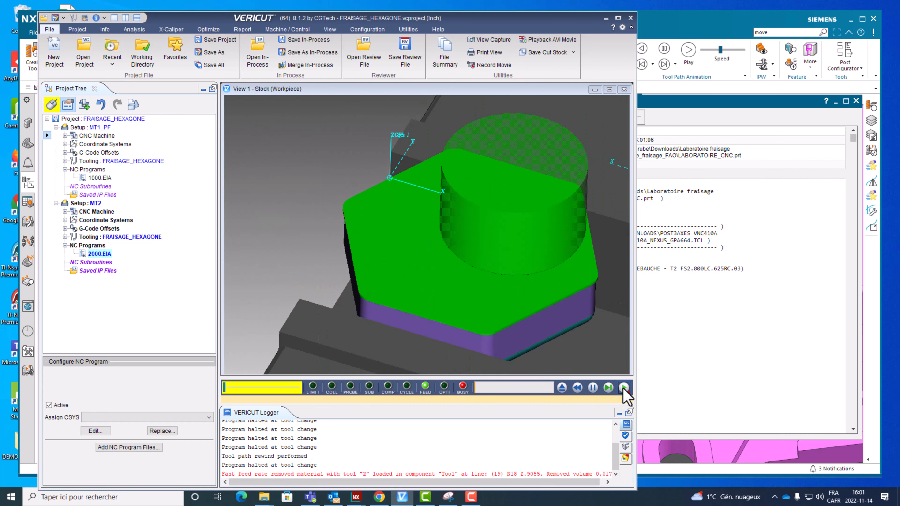
pyautogui.click(623, 387)
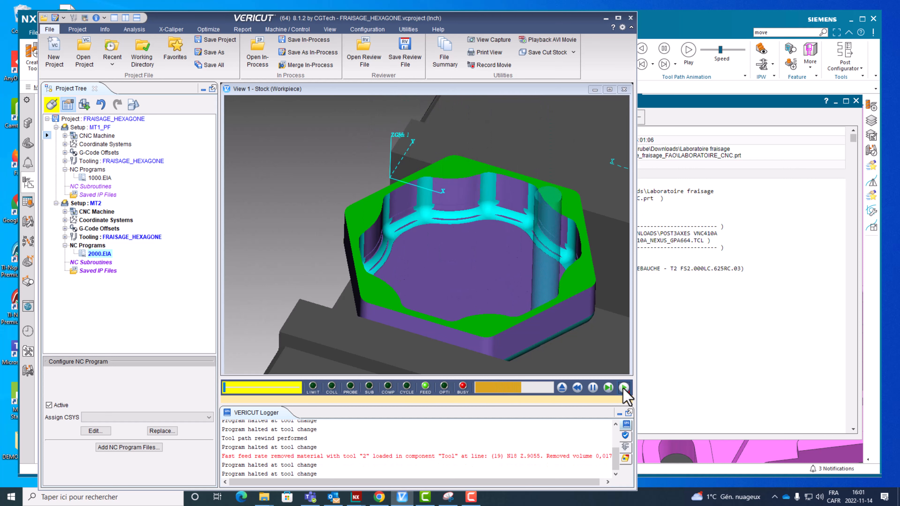
pyautogui.click(623, 388)
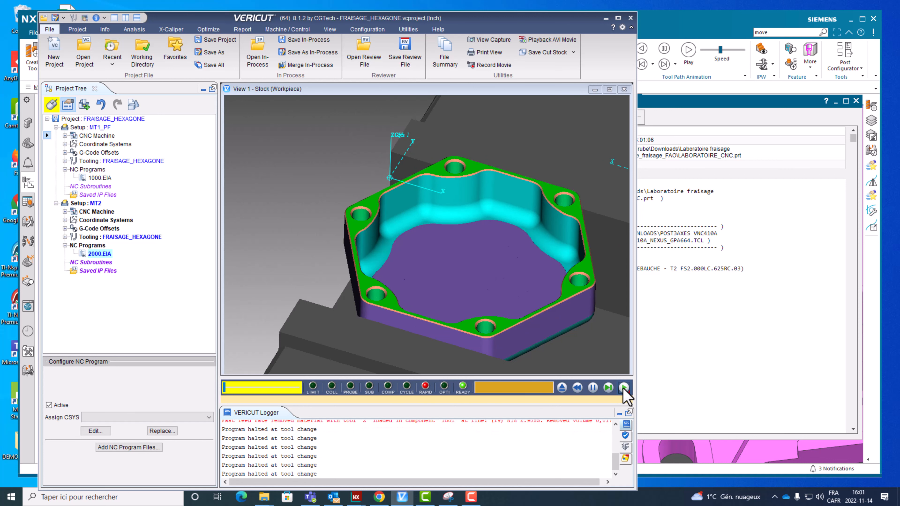
pyautogui.click(623, 388)
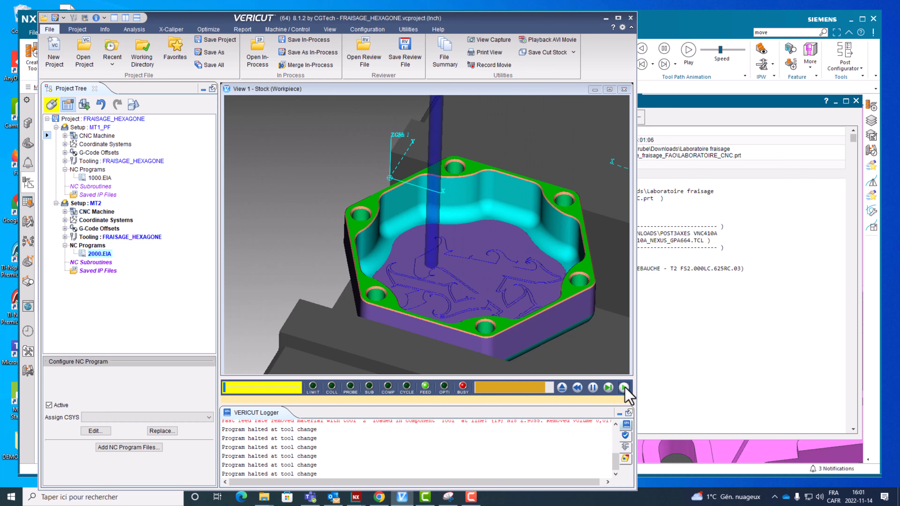
# - Examine the engraved lettering on the pocket floor of the simulated hexagonal part up close
pyautogui.scroll(-1, 464, 313)
pyautogui.scroll(3, 468, 309)
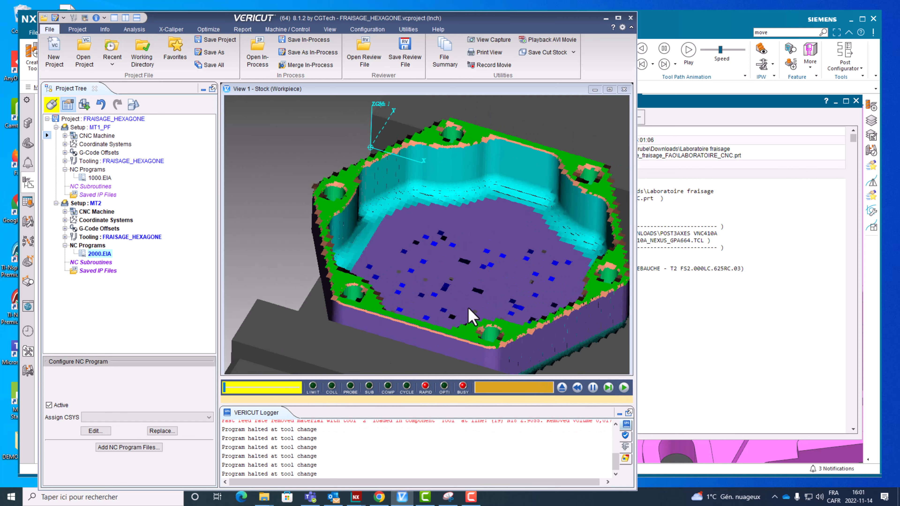
pyautogui.scroll(-2, 472, 315)
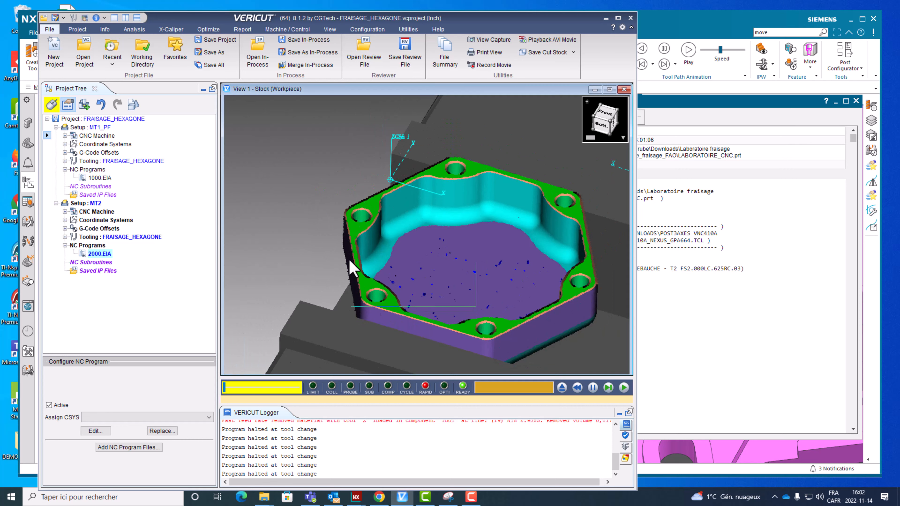
pyautogui.moveTo(350, 261); pyautogui.dragTo(342, 248)
pyautogui.scroll(3, 336, 255)
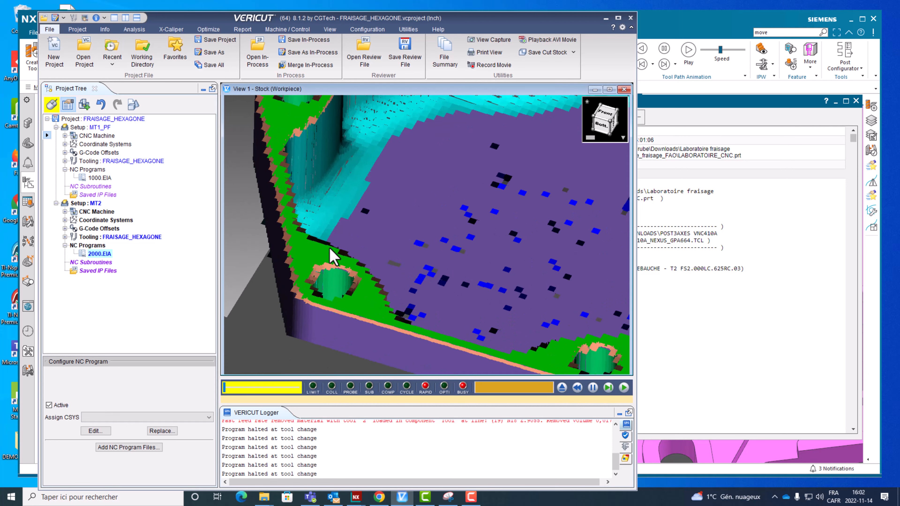